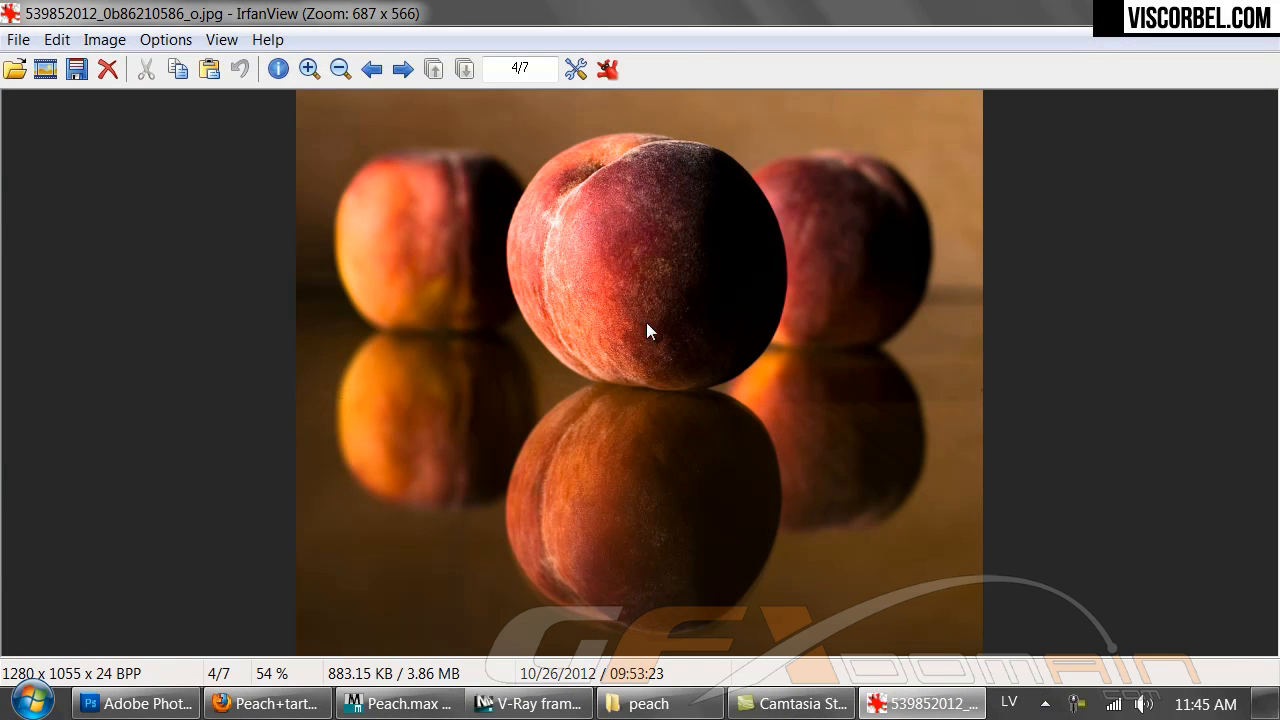
# Look through the peach and nectarine reference photos in the folder and close the image viewer
pyautogui.click(409, 68)
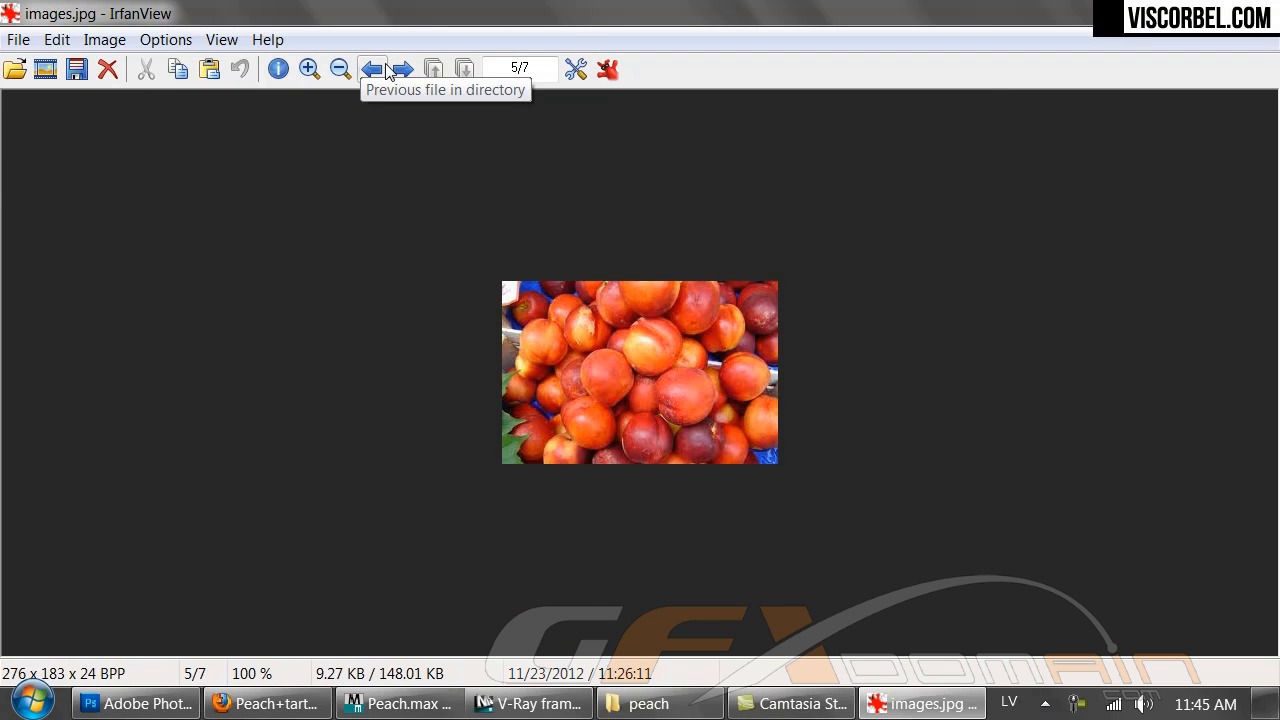
pyautogui.click(386, 69)
pyautogui.click(386, 69)
pyautogui.click(371, 70)
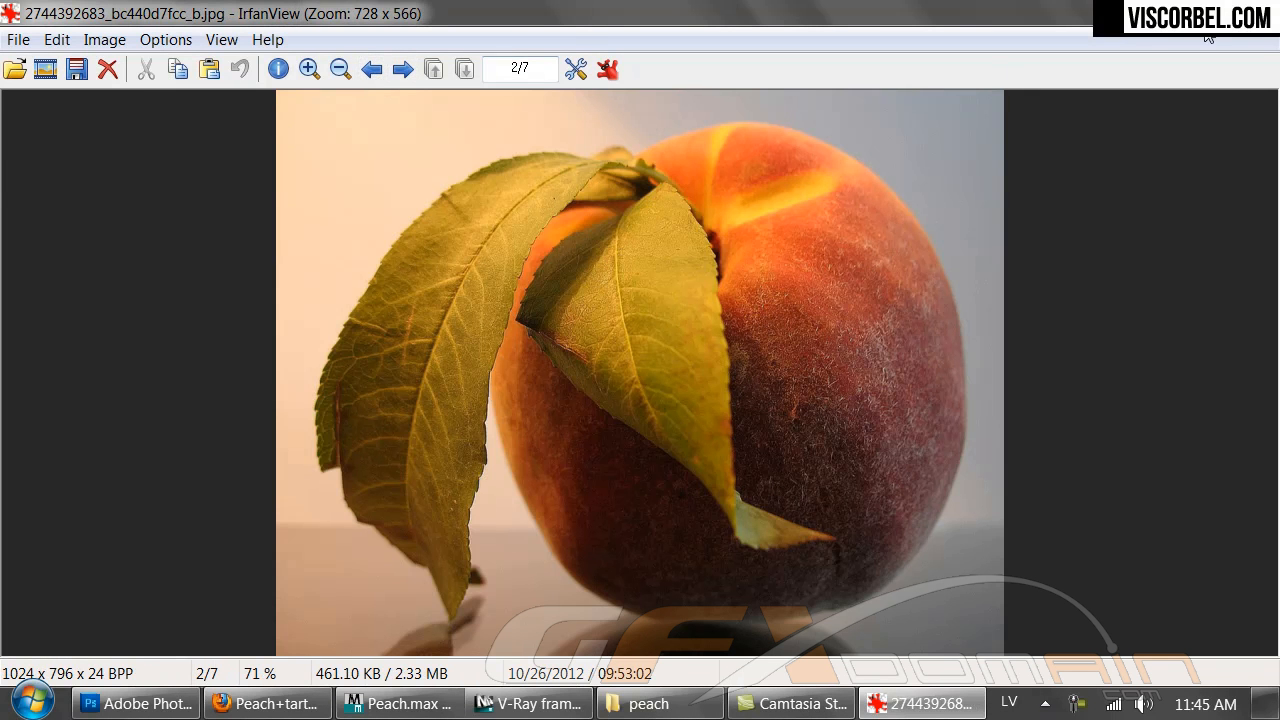
pyautogui.click(1262, 12)
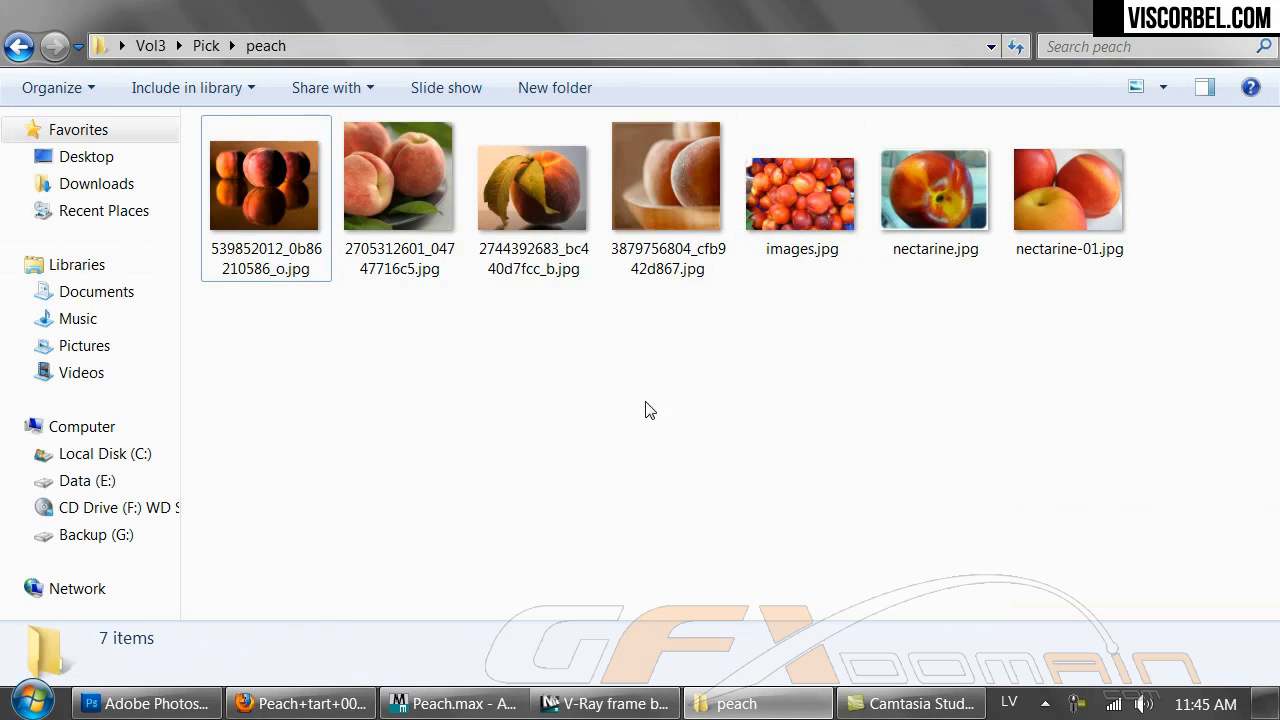
# Switch to Firefox and copy the Peach+tart+002edit3.jpg photo to the clipboard
pyautogui.click(330, 703)
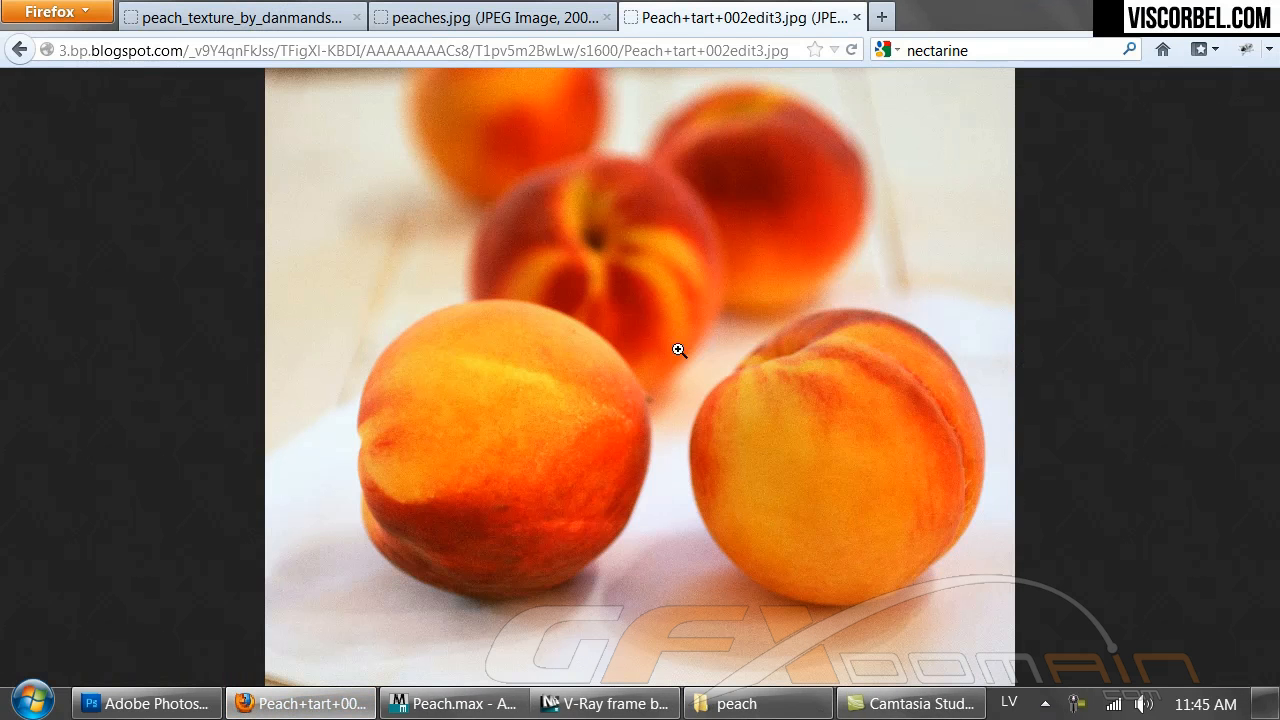
pyautogui.rightClick(693, 303)
pyautogui.click(745, 314)
# Switch to Photoshop, create a transparent 1600 x 1317 pixel document and paste the copied peach photo into it
pyautogui.click(140, 708)
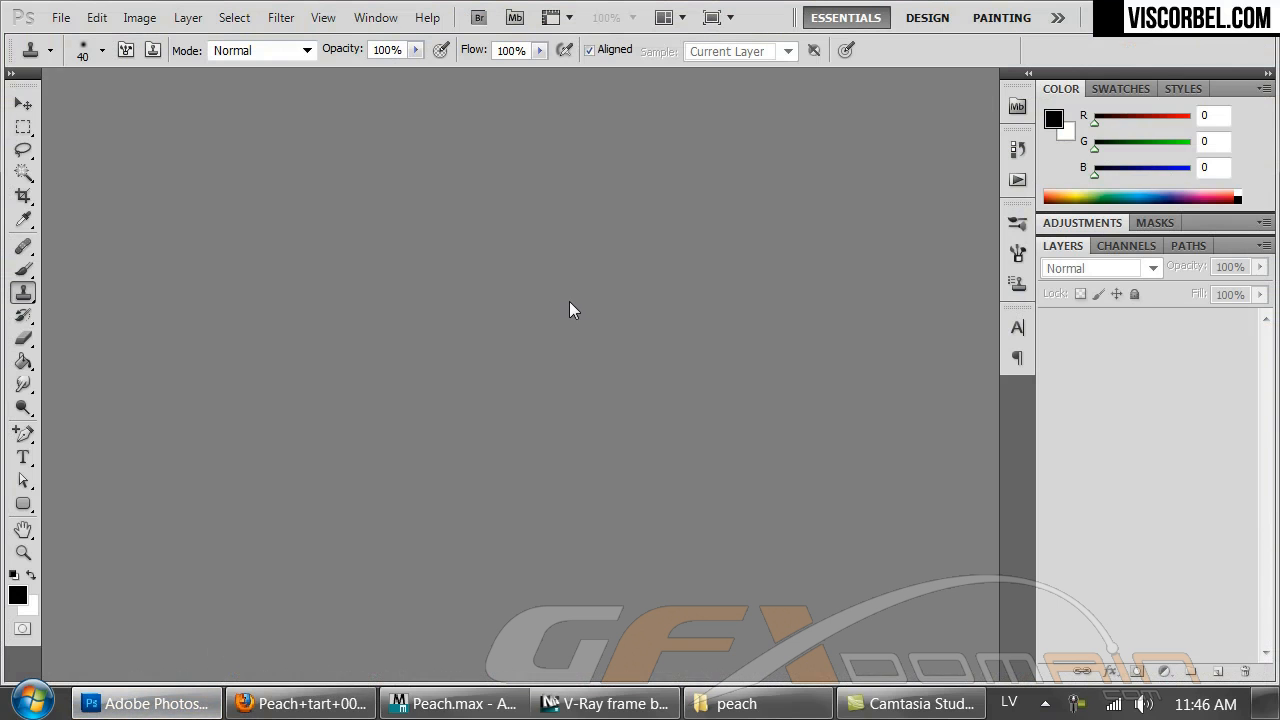
pyautogui.hotkey('ctrl', 'n')
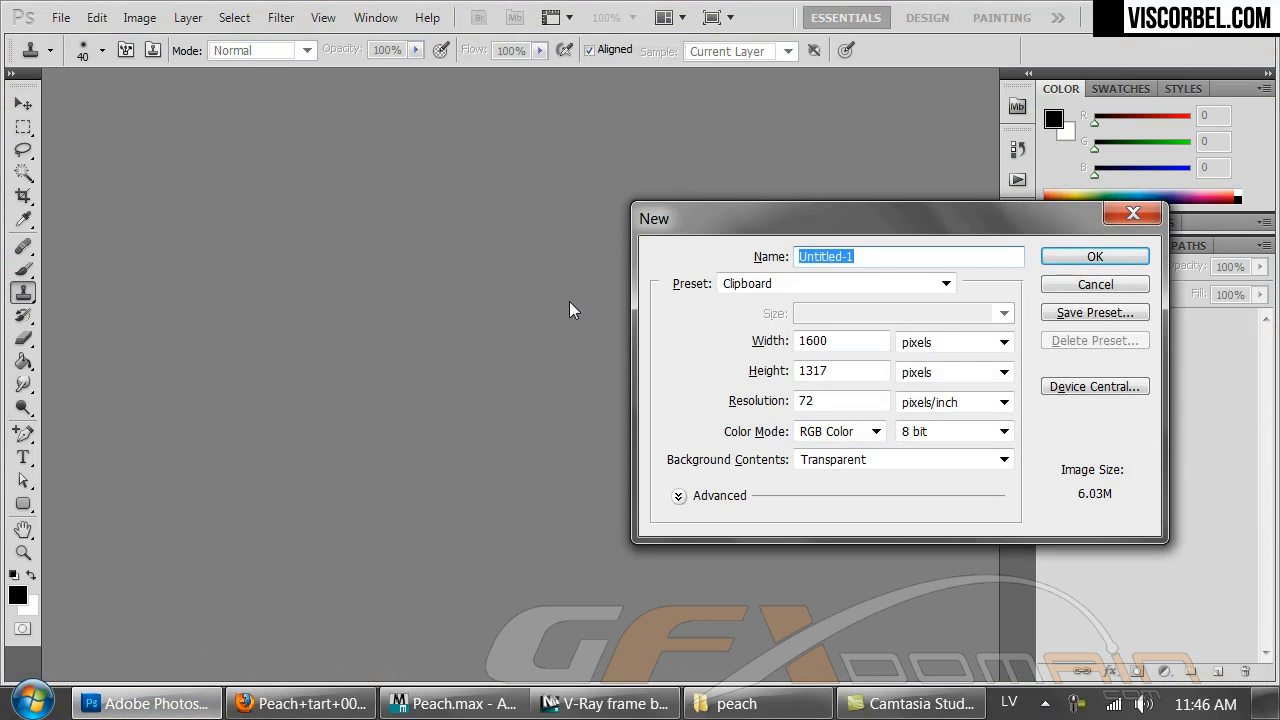
pyautogui.press('Return')
pyautogui.hotkey('ctrl', 'v')
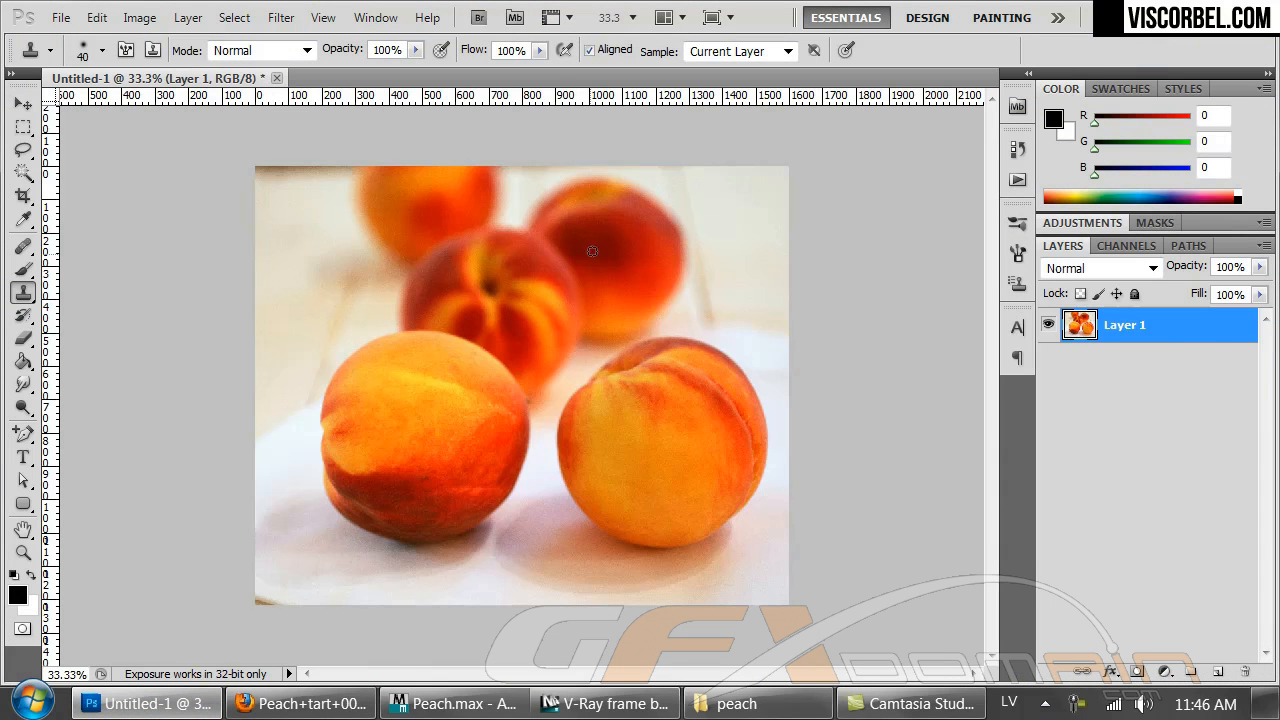
# Crop the image to the skin of the front-left peach, an area about 499 by 537 pixels
pyautogui.press('c')
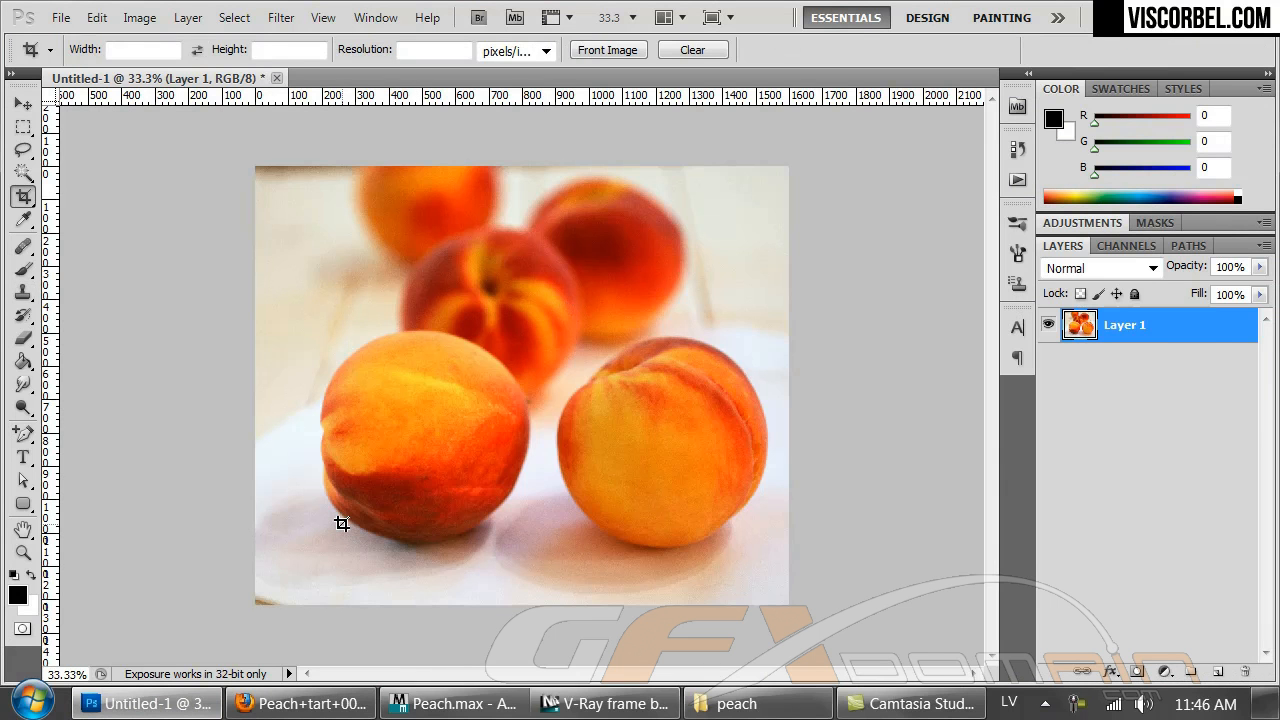
pyautogui.moveTo(412, 361); pyautogui.dragTo(505, 346)
pyautogui.moveTo(348, 436); pyautogui.dragTo(338, 436)
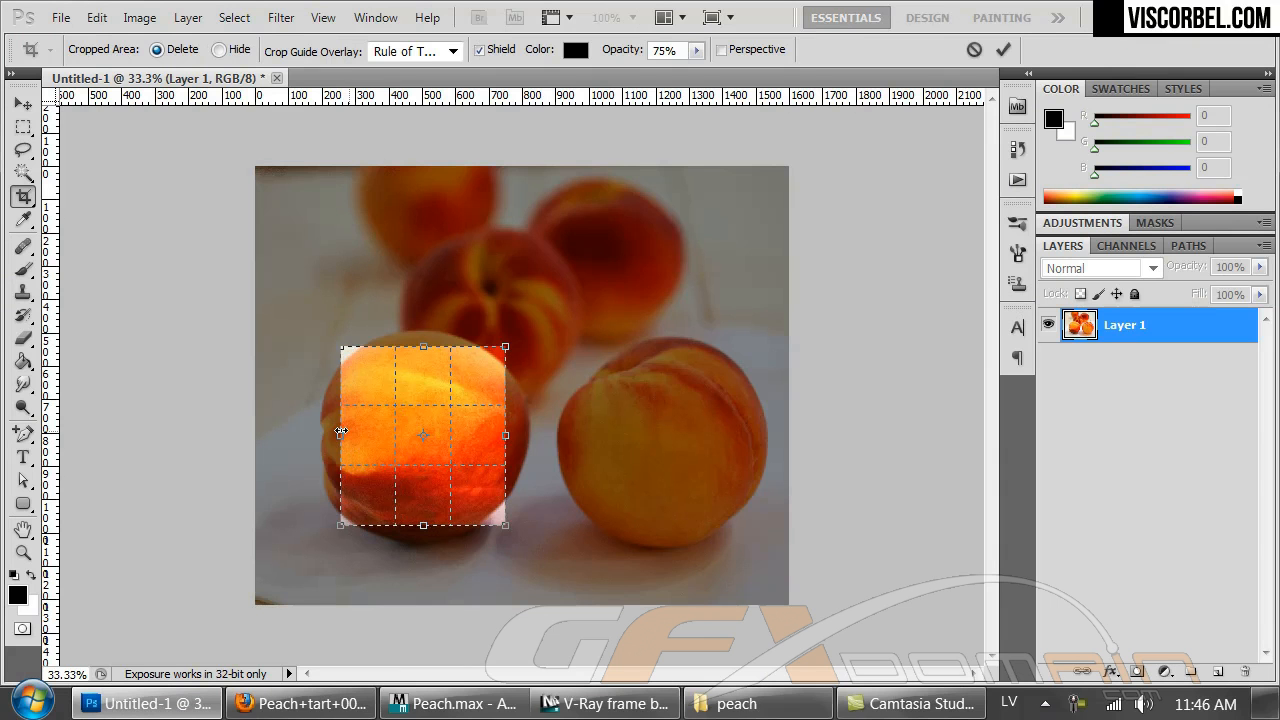
pyautogui.press('Return')
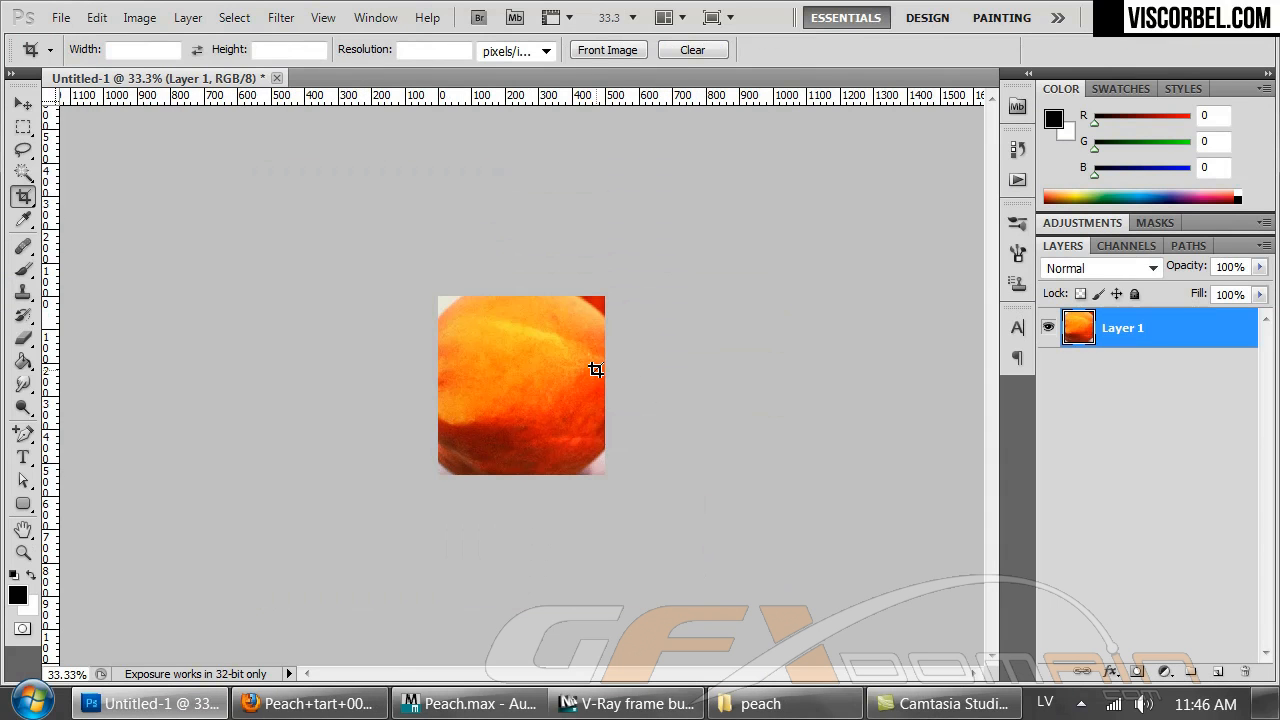
# Rotate the cropped peach image 90° clockwise
pyautogui.click(139, 17)
pyautogui.moveTo(349, 244)
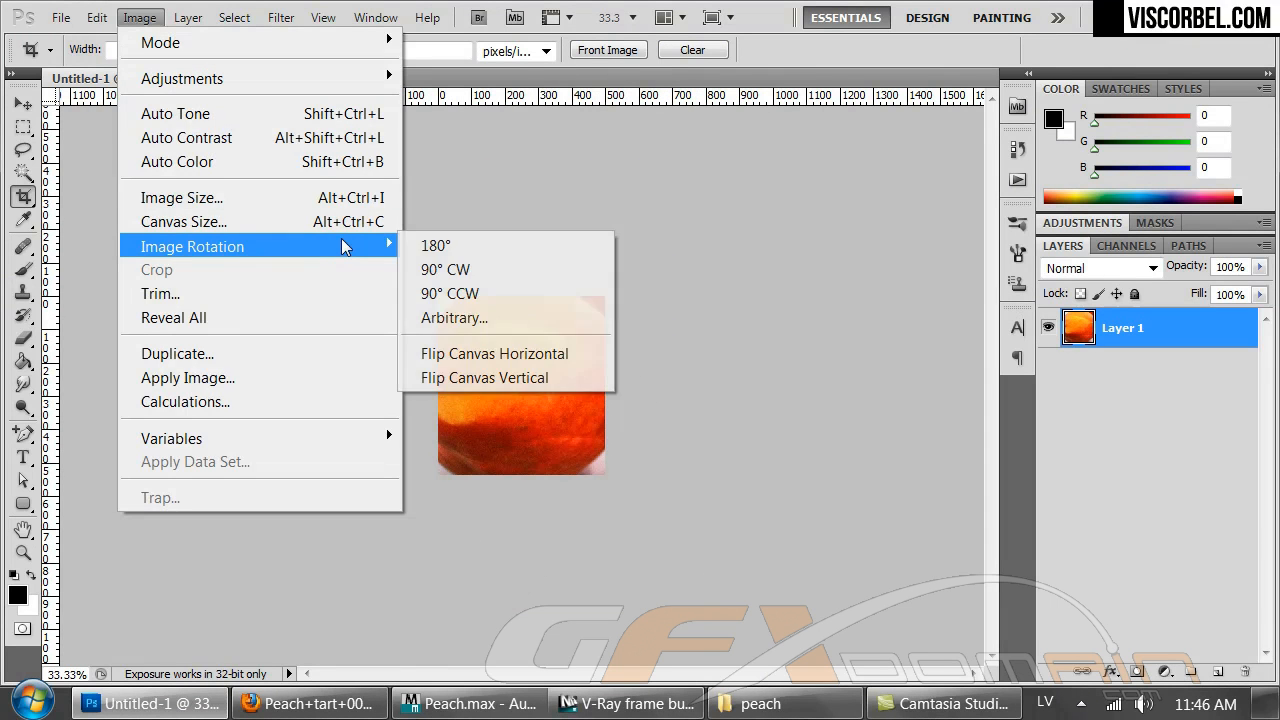
pyautogui.click(429, 271)
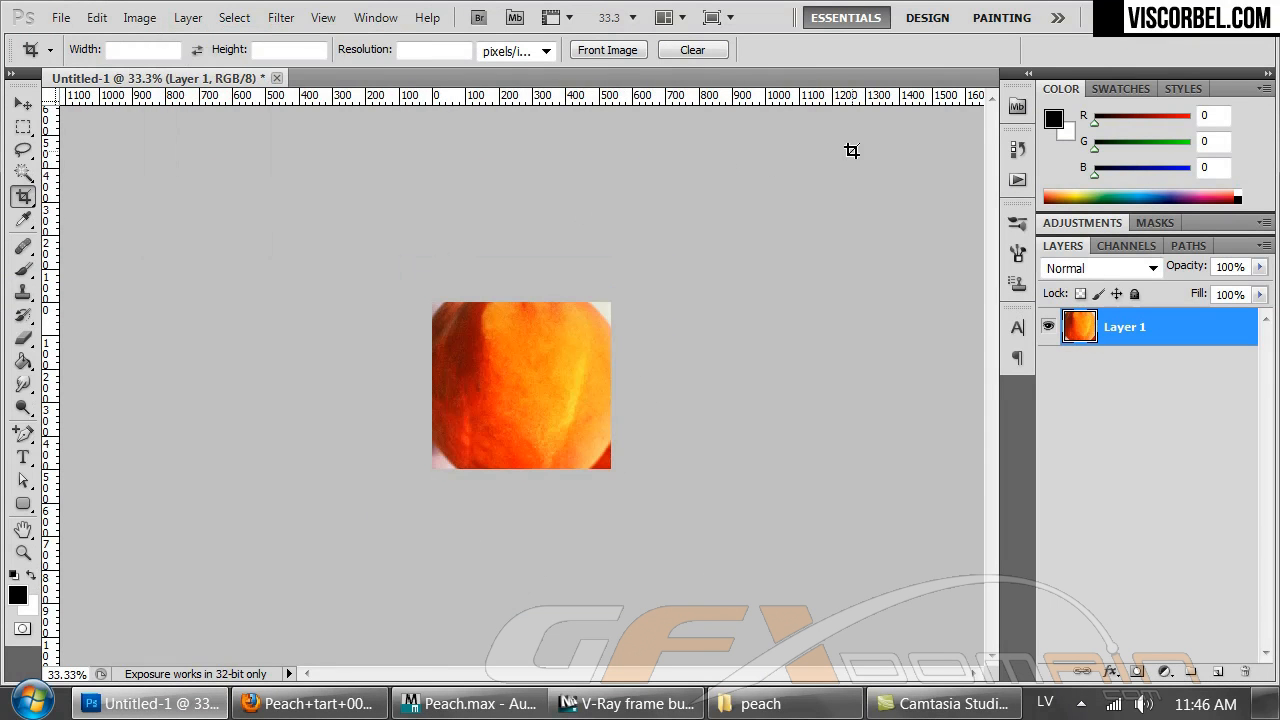
# Cover the background corners and edges of the peach crop with skin texture using a soft 131 px Clone Stamp
pyautogui.hotkey('ctrl', '+')
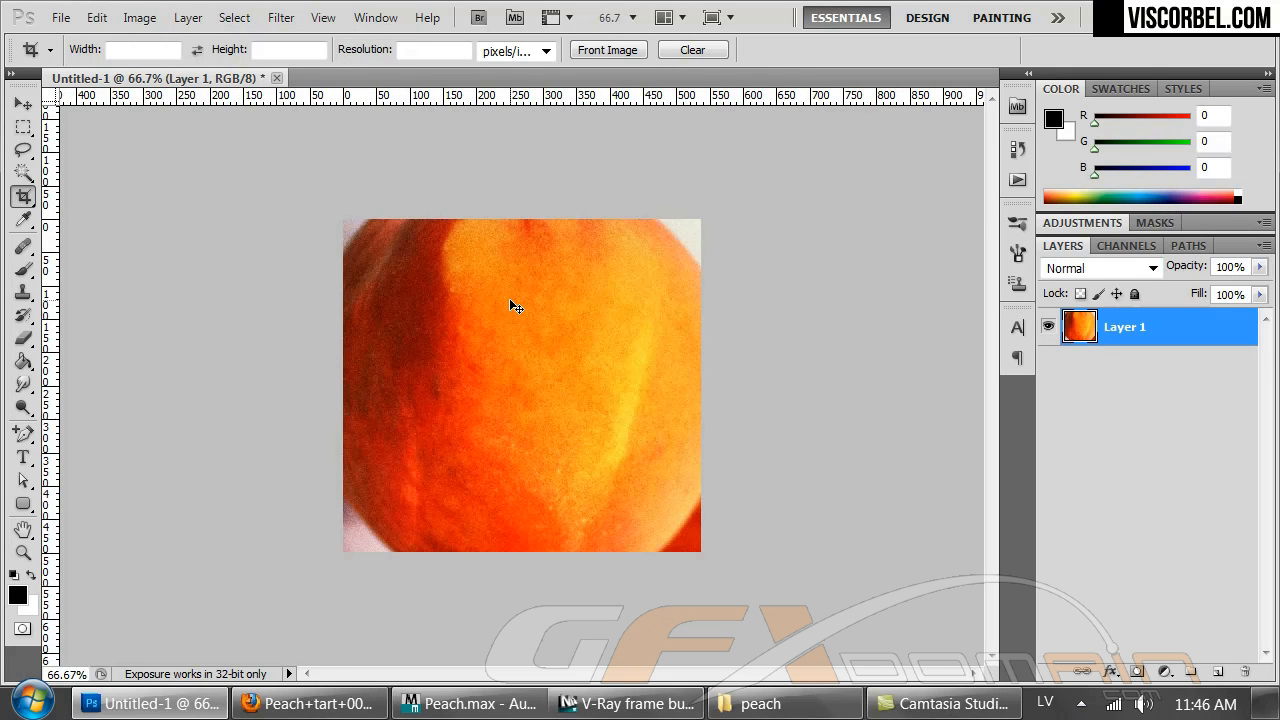
pyautogui.press('s')
pyautogui.rightClick(522, 425)
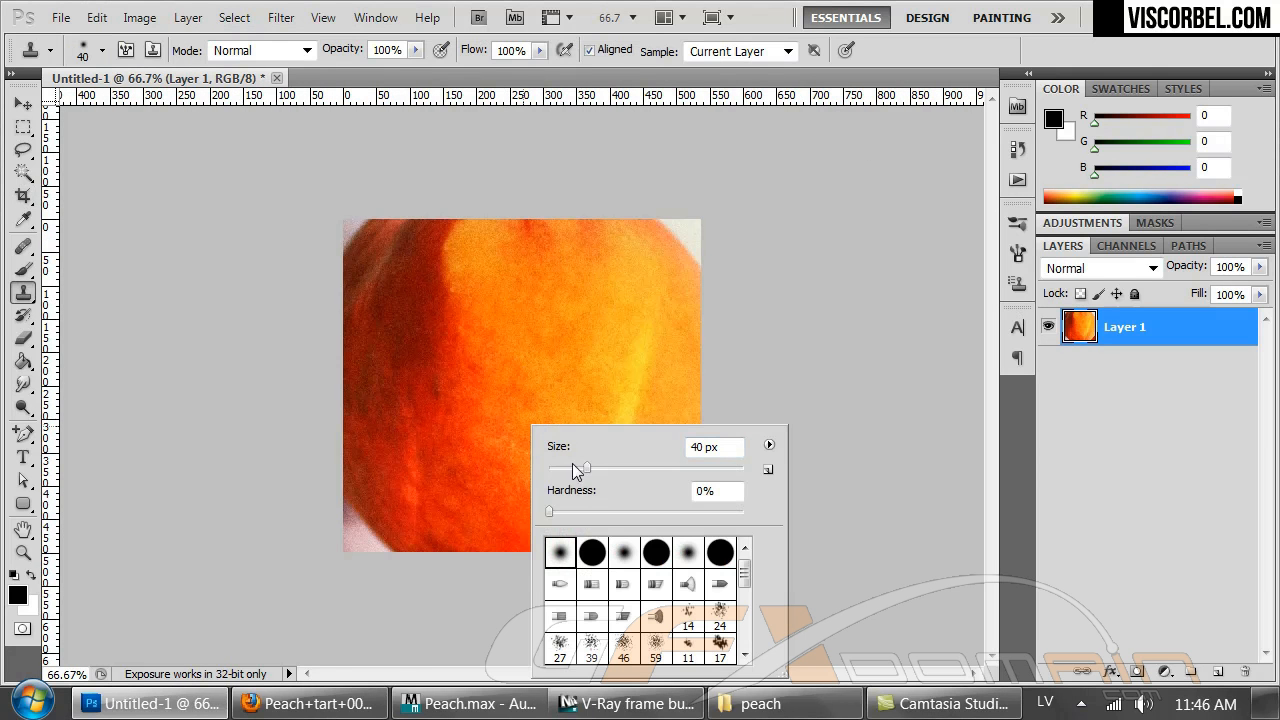
pyautogui.press('Return')
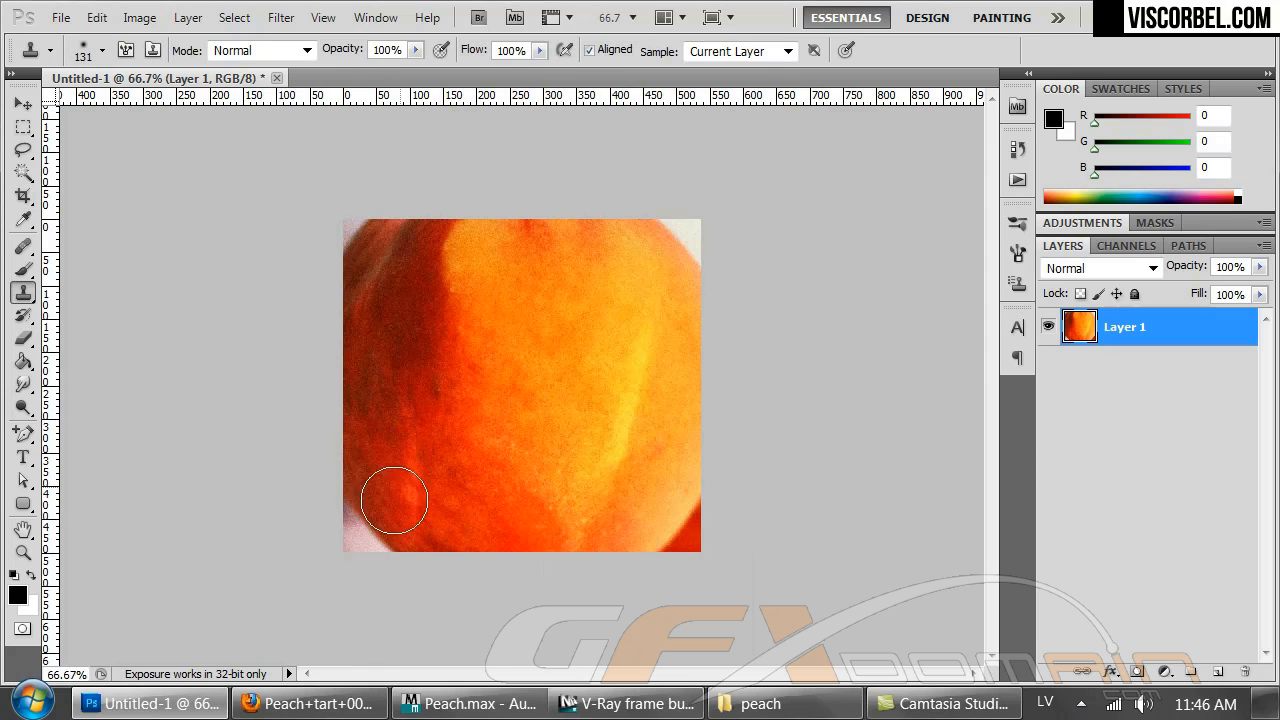
pyautogui.keyDown('alt'); pyautogui.click(402, 406); pyautogui.keyUp('alt')
pyautogui.moveTo(390, 516)
pyautogui.mouseDown()
pyautogui.moveTo(403, 534)
pyautogui.moveTo(426, 524)
pyautogui.mouseUp()
pyautogui.moveTo(383, 343)
pyautogui.mouseDown()
pyautogui.moveTo(371, 257)
pyautogui.moveTo(350, 225)
pyautogui.mouseUp()
pyautogui.keyDown('alt'); pyautogui.click(629, 297); pyautogui.keyUp('alt')
pyautogui.moveTo(657, 249)
pyautogui.mouseDown()
pyautogui.moveTo(677, 223)
pyautogui.moveTo(690, 238)
pyautogui.mouseUp()
pyautogui.keyDown('alt'); pyautogui.click(656, 466); pyautogui.keyUp('alt')
pyautogui.moveTo(668, 507); pyautogui.dragTo(691, 523)
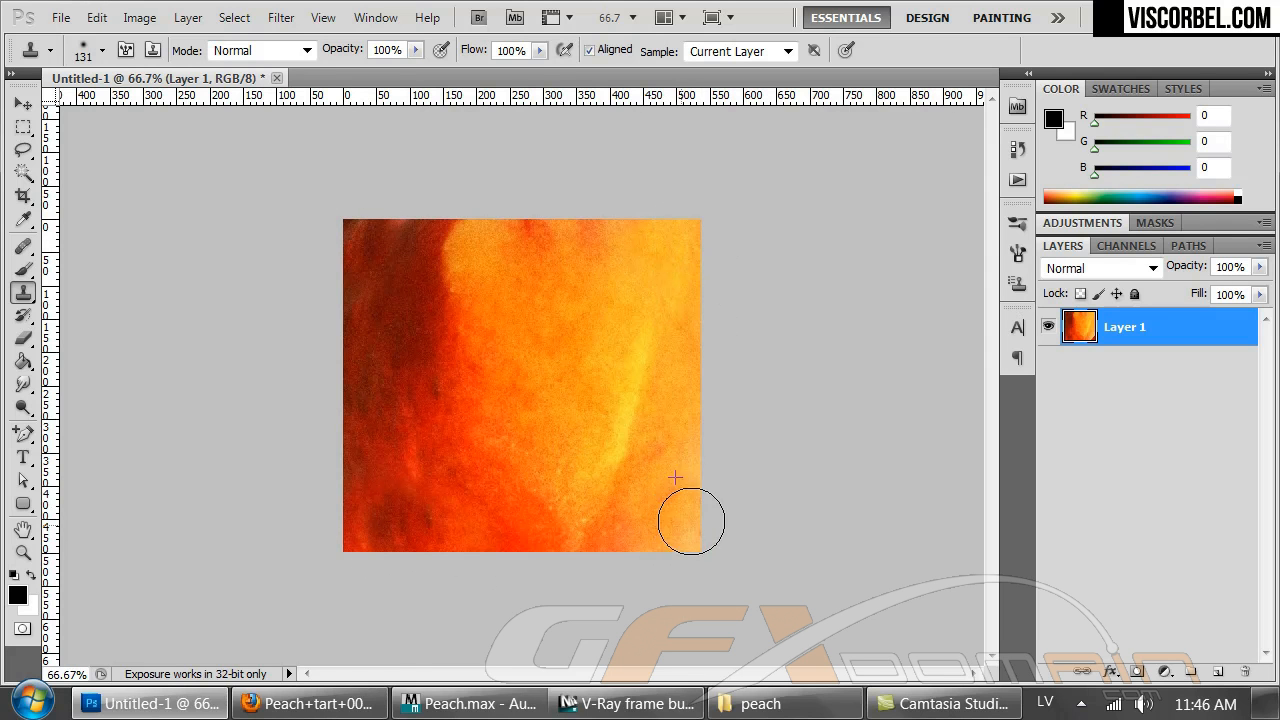
pyautogui.click(283, 20)
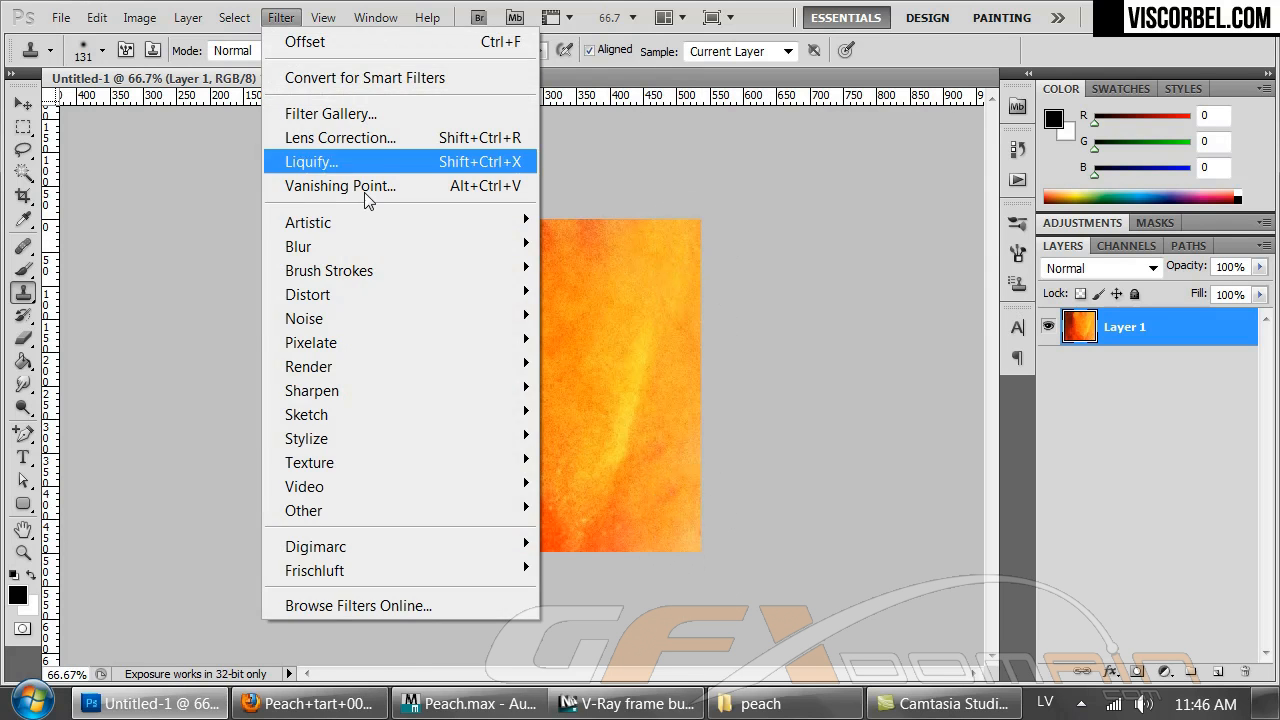
pyautogui.press('Escape')
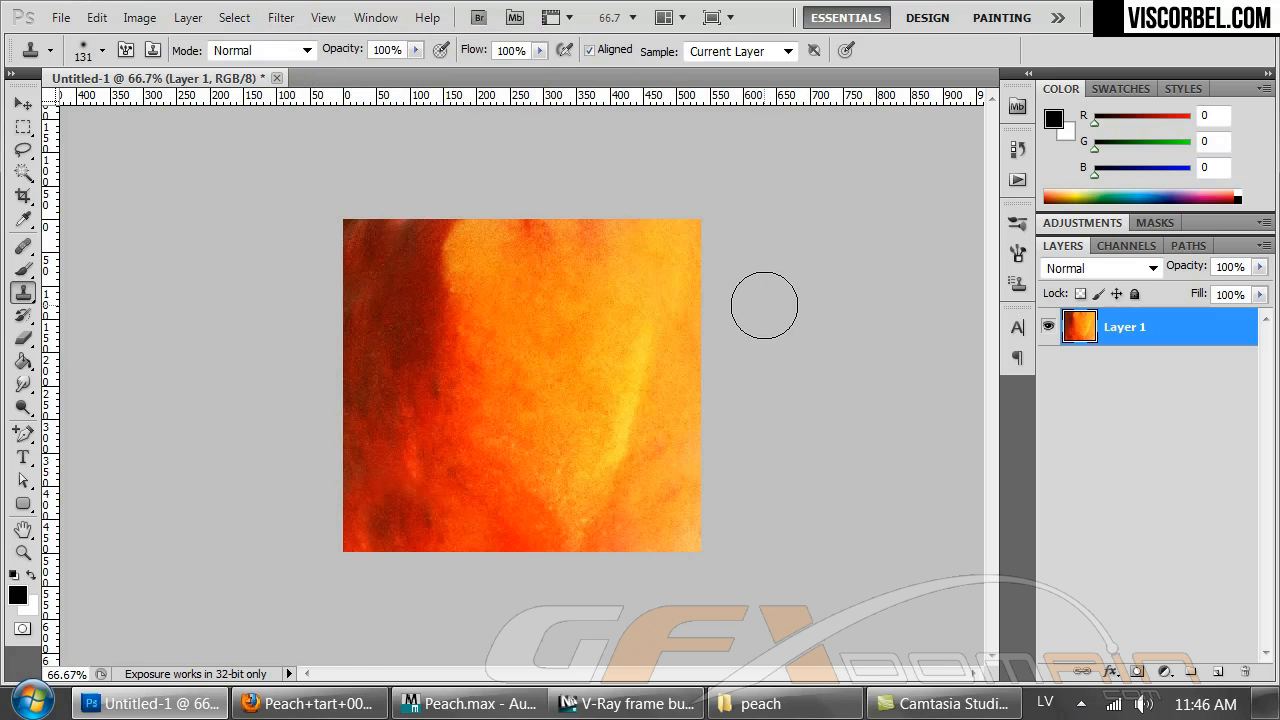
# Enlarge the canvas to 200 percent in both width and height, keeping the peach texture centred
pyautogui.hotkey('ctrl', 'a')
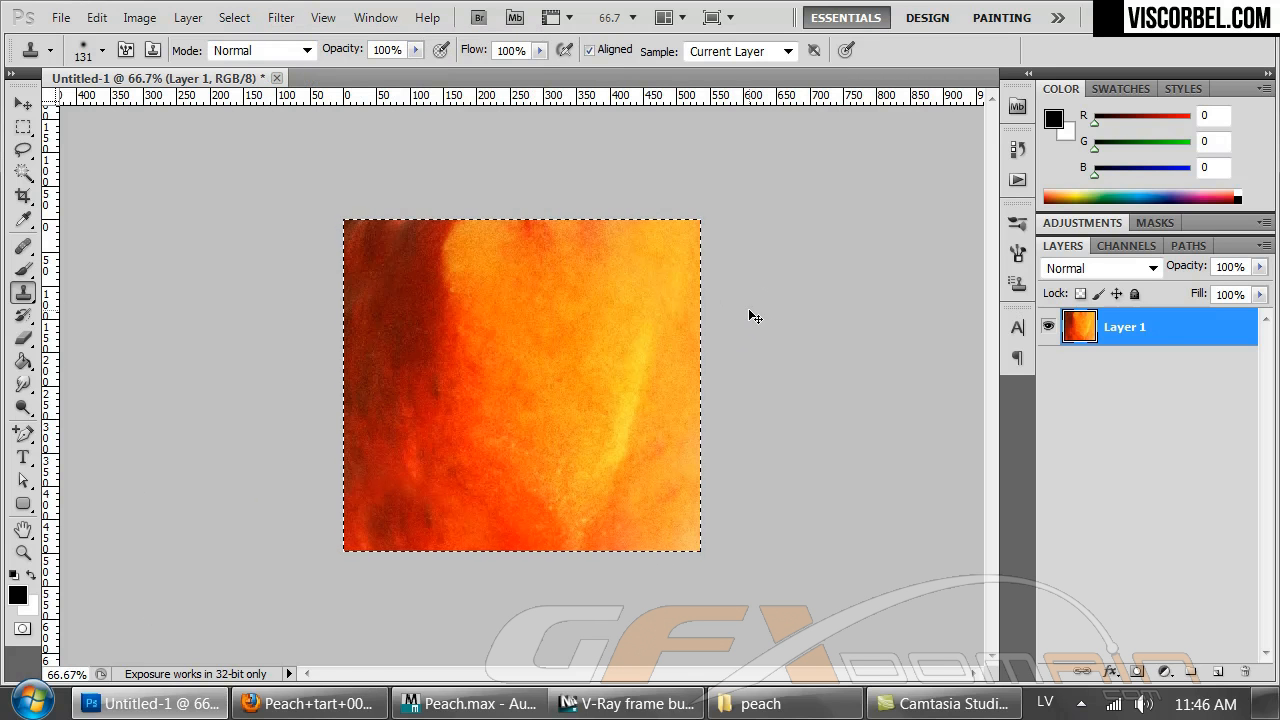
pyautogui.hotkey('ctrl', 'alt', 'c')
pyautogui.click(1006, 339)
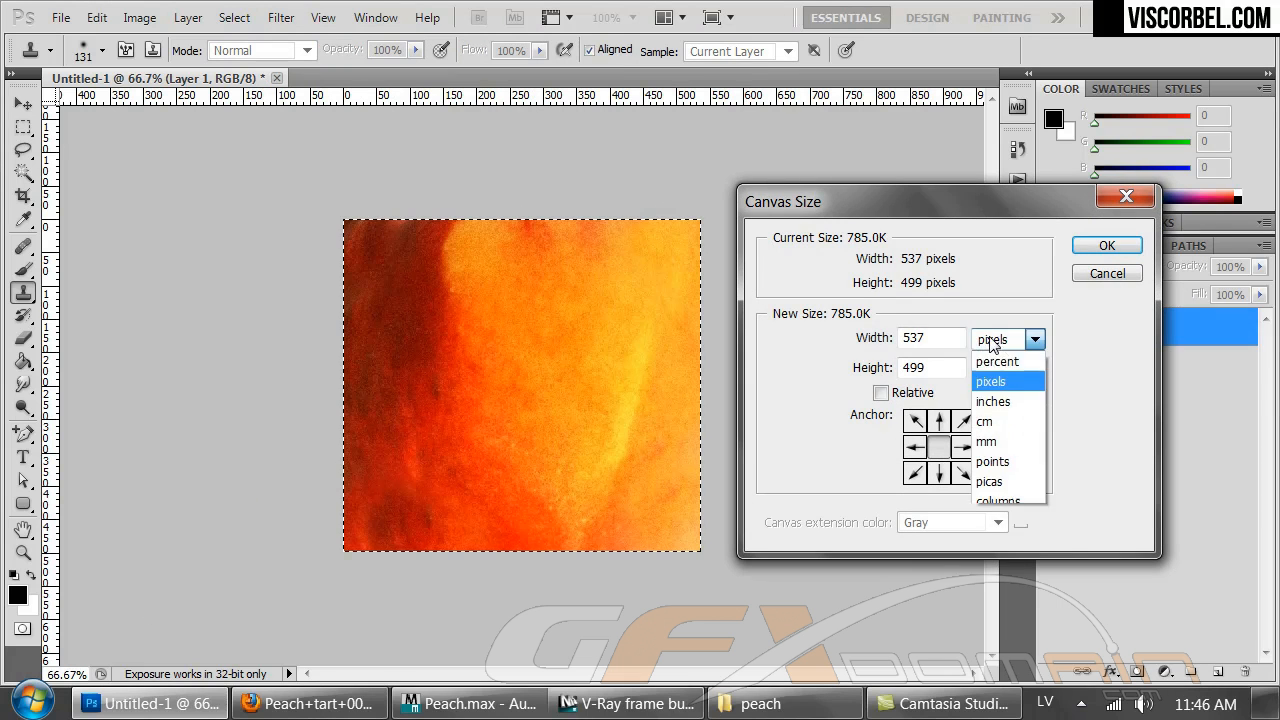
pyautogui.click(1000, 361)
pyautogui.write('200')
pyautogui.press('Tab')
pyautogui.press('Tab')
pyautogui.write('200')
pyautogui.press('Return')
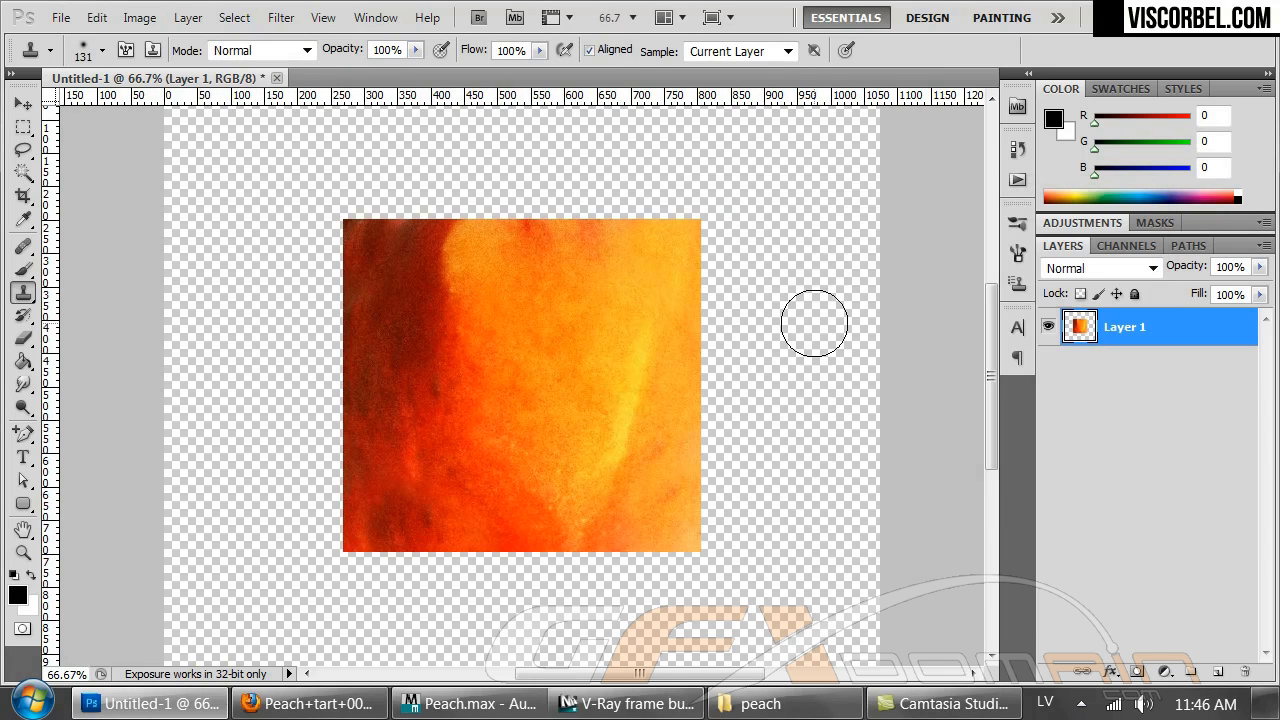
# Duplicate the peach texture twice, placing one copy in the upper-left quarter of the canvas and one in the upper-right quarter
pyautogui.hotkey('ctrl', '-')
pyautogui.moveTo(503, 329)
pyautogui.keyDown('ctrl'); pyautogui.keyDown('alt'); pyautogui.mouseDown()
pyautogui.moveTo(500, 363)
pyautogui.moveTo(390, 234)
pyautogui.mouseUp(); pyautogui.keyUp('alt'); pyautogui.keyUp('ctrl')
pyautogui.keyDown('ctrl'); pyautogui.keyDown('alt'); pyautogui.moveTo(469, 307); pyautogui.dragTo(632, 220); pyautogui.keyUp('alt'); pyautogui.keyUp('ctrl')
# Mirror the upper-right texture copy on Layer 3 horizontally by transforming its width to -100%
pyautogui.press('m')
pyautogui.rightClick(635, 243)
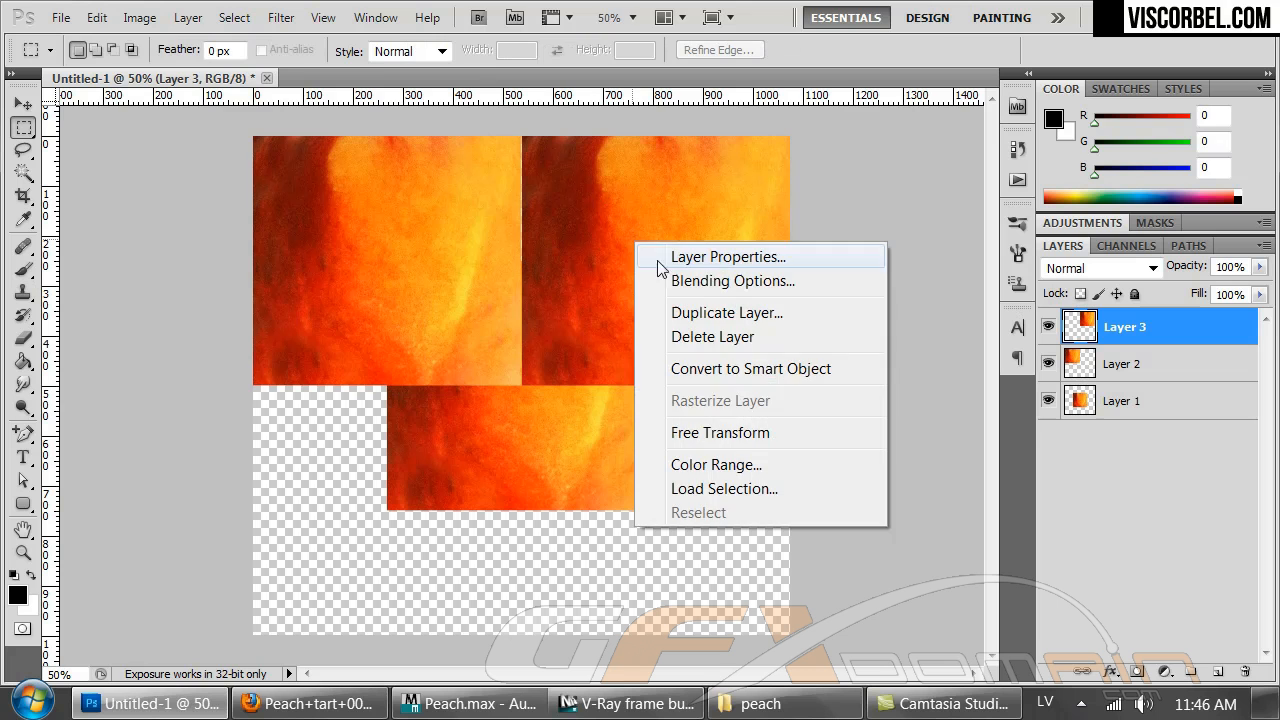
pyautogui.click(690, 430)
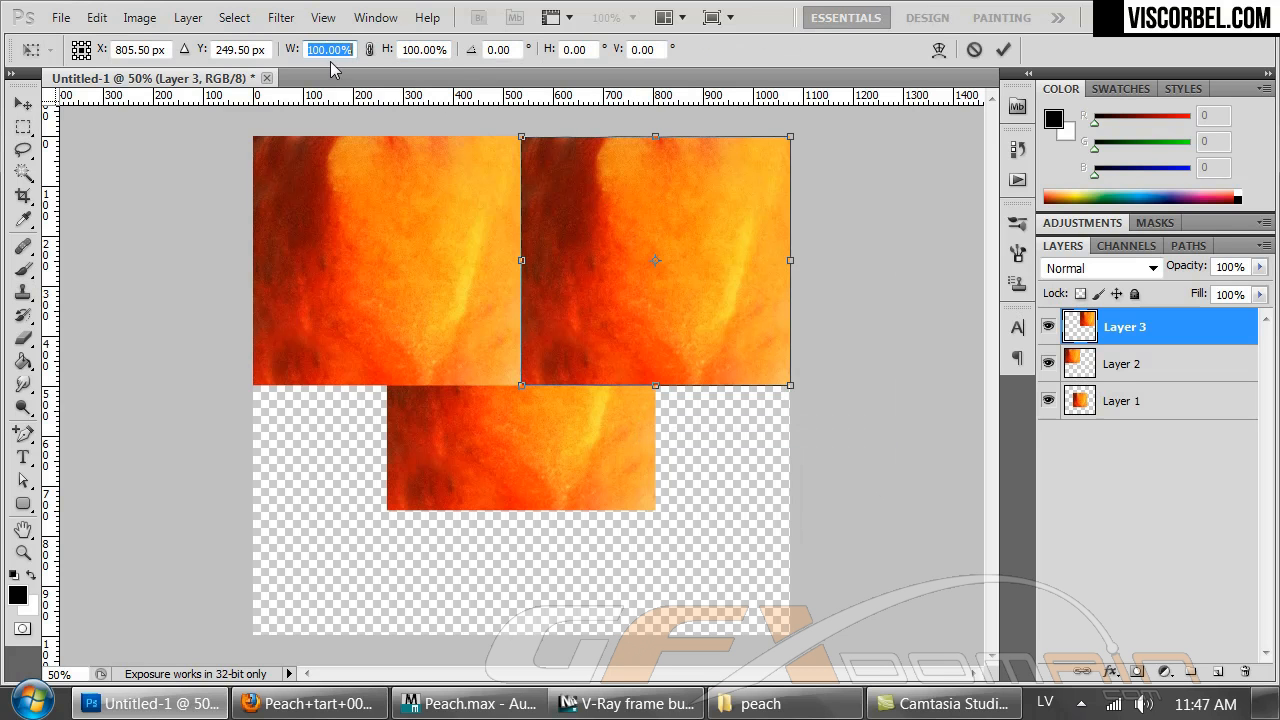
pyautogui.write('-100')
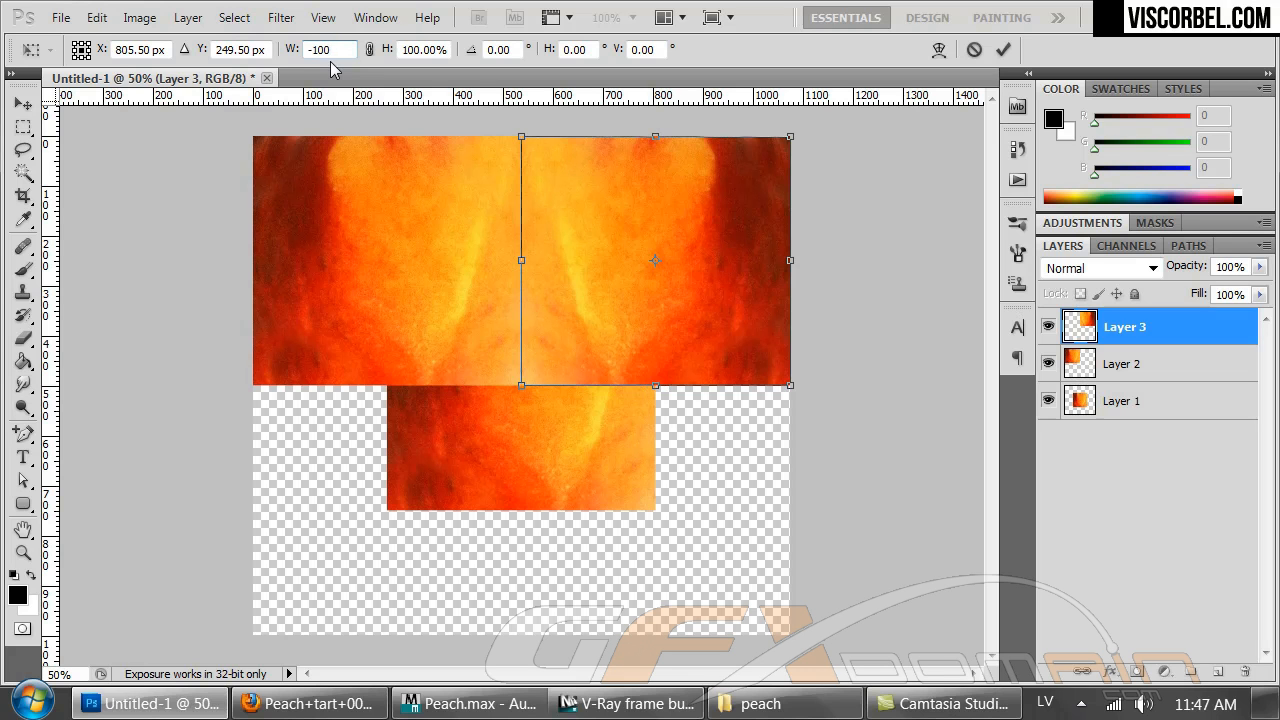
pyautogui.click(1003, 50)
# Clone skin texture over the vertical seam between the two upper tiles and merge Layer 3 down into Layer 2
pyautogui.press('s')
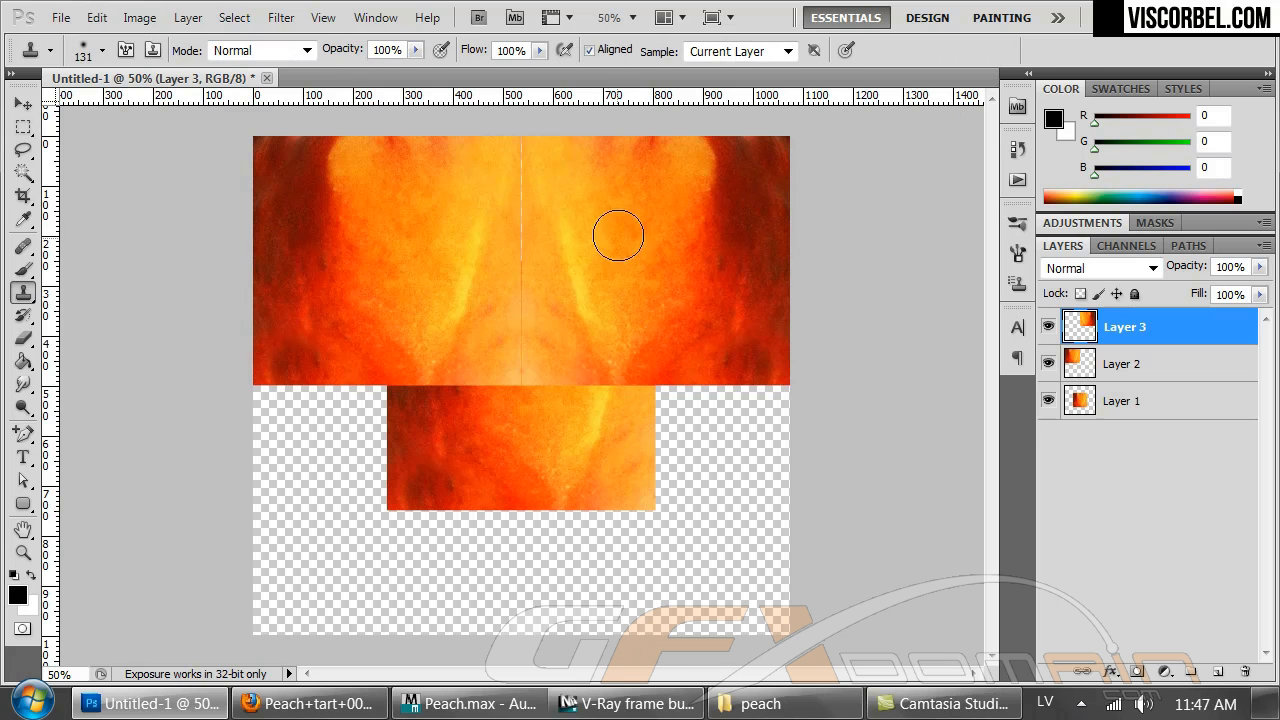
pyautogui.keyDown('alt'); pyautogui.click(597, 215); pyautogui.keyUp('alt')
pyautogui.moveTo(521, 215)
pyautogui.mouseDown()
pyautogui.moveTo(529, 166)
pyautogui.moveTo(513, 162)
pyautogui.mouseUp()
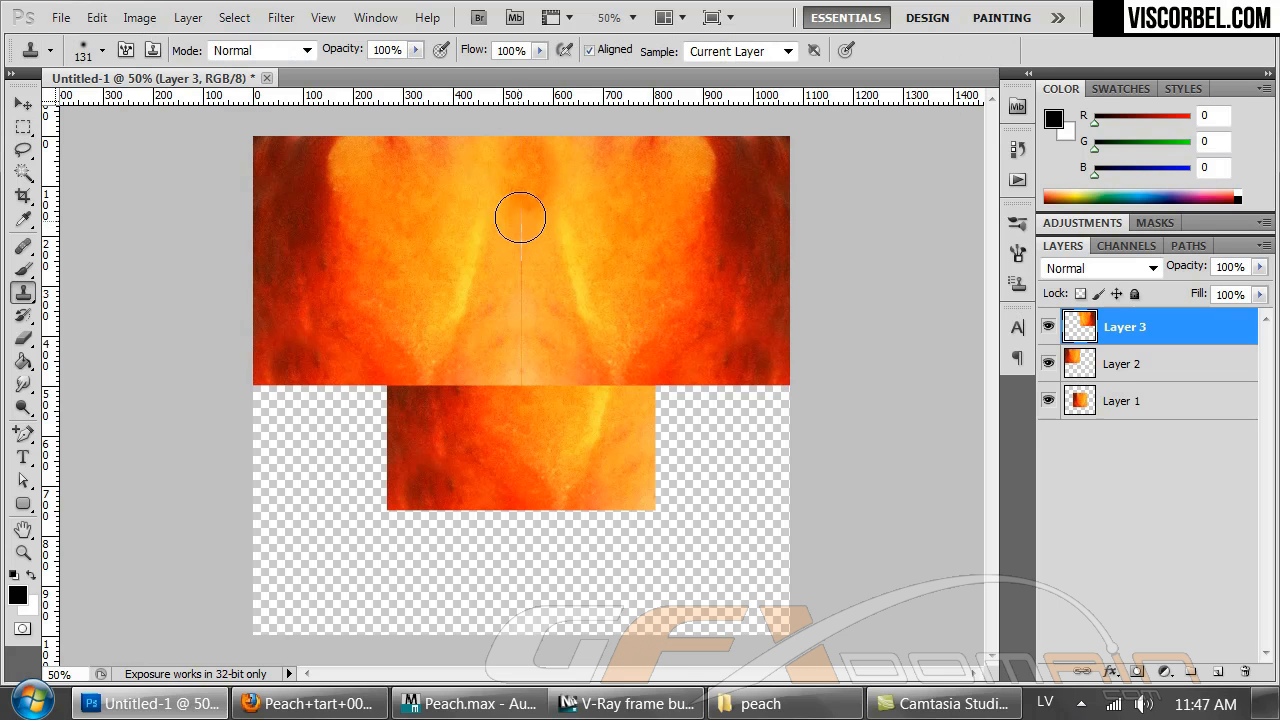
pyautogui.press('alt')
pyautogui.click(1102, 368)
pyautogui.click(1110, 330)
pyautogui.hotkey('ctrl', 'e')
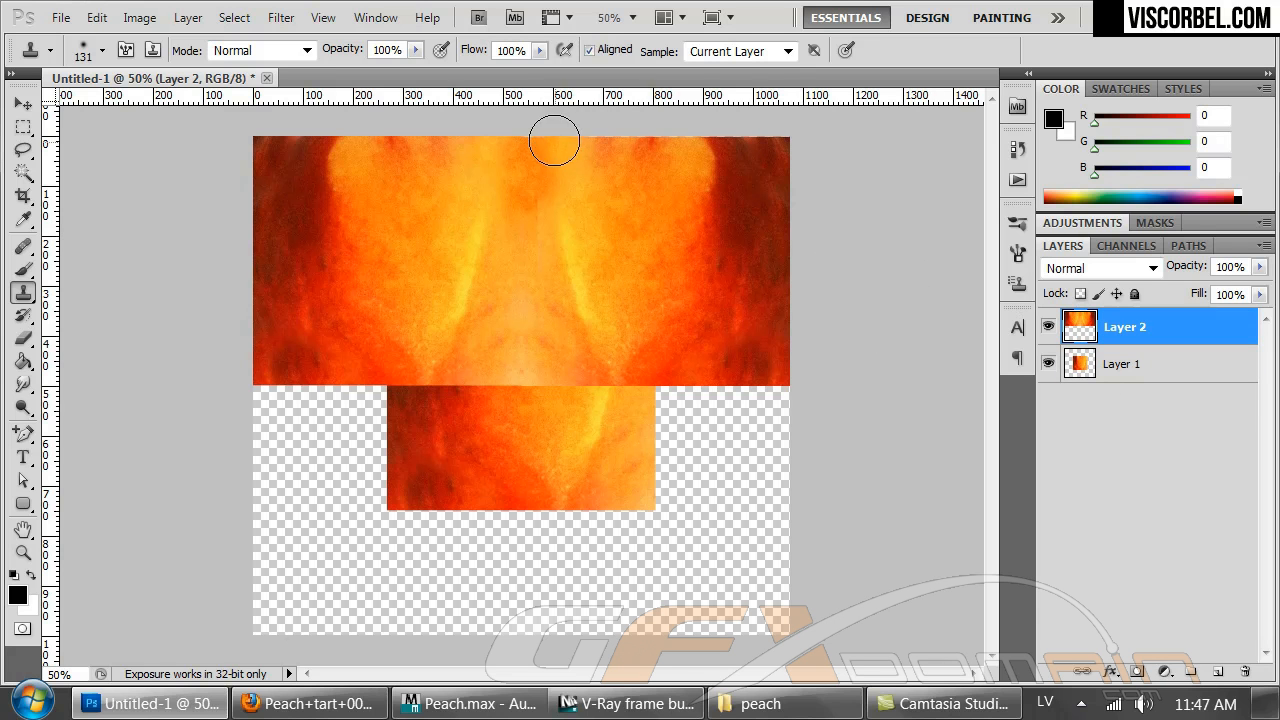
# Clone over the upper edge of the mirrored right half and the bright yellow streak on the left half of Layer 2
pyautogui.moveTo(688, 140)
pyautogui.mouseDown()
pyautogui.moveTo(705, 165)
pyautogui.moveTo(726, 150)
pyautogui.moveTo(701, 183)
pyautogui.moveTo(700, 114)
pyautogui.moveTo(735, 183)
pyautogui.moveTo(690, 115)
pyautogui.moveTo(735, 150)
pyautogui.moveTo(777, 117)
pyautogui.moveTo(740, 157)
pyautogui.moveTo(760, 149)
pyautogui.mouseUp()
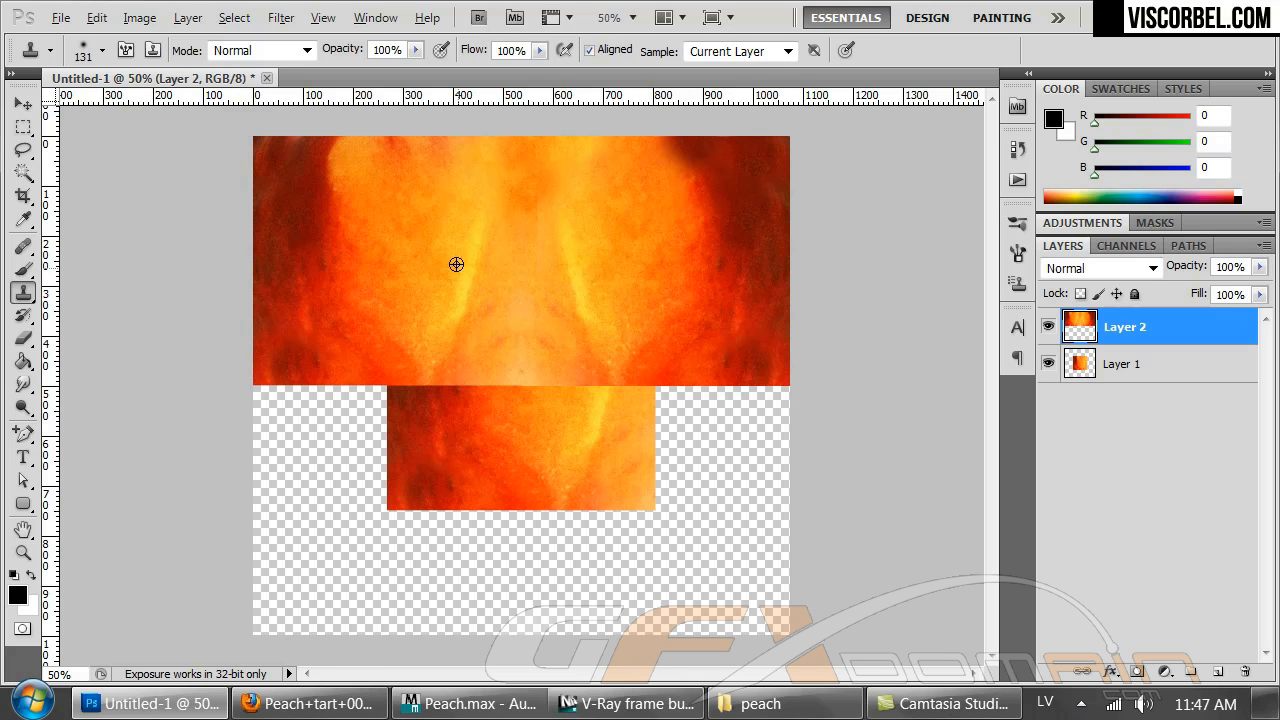
pyautogui.moveTo(466, 310); pyautogui.dragTo(471, 220)
pyautogui.keyDown('alt'); pyautogui.click(467, 262); pyautogui.keyUp('alt')
pyautogui.click(469, 215)
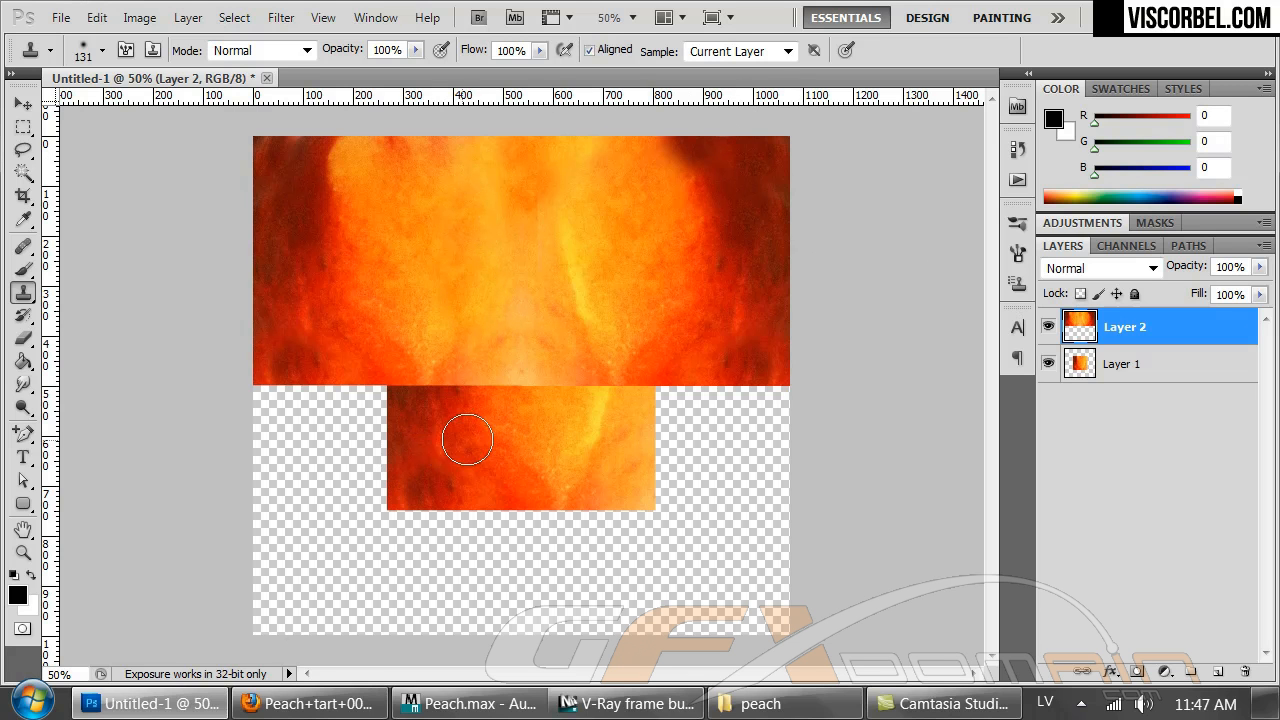
# Duplicate Layer 2 and flip the copy vertically by transforming its height to -100%
pyautogui.hotkey('ctrl', 'j')
pyautogui.rightClick(525, 240)
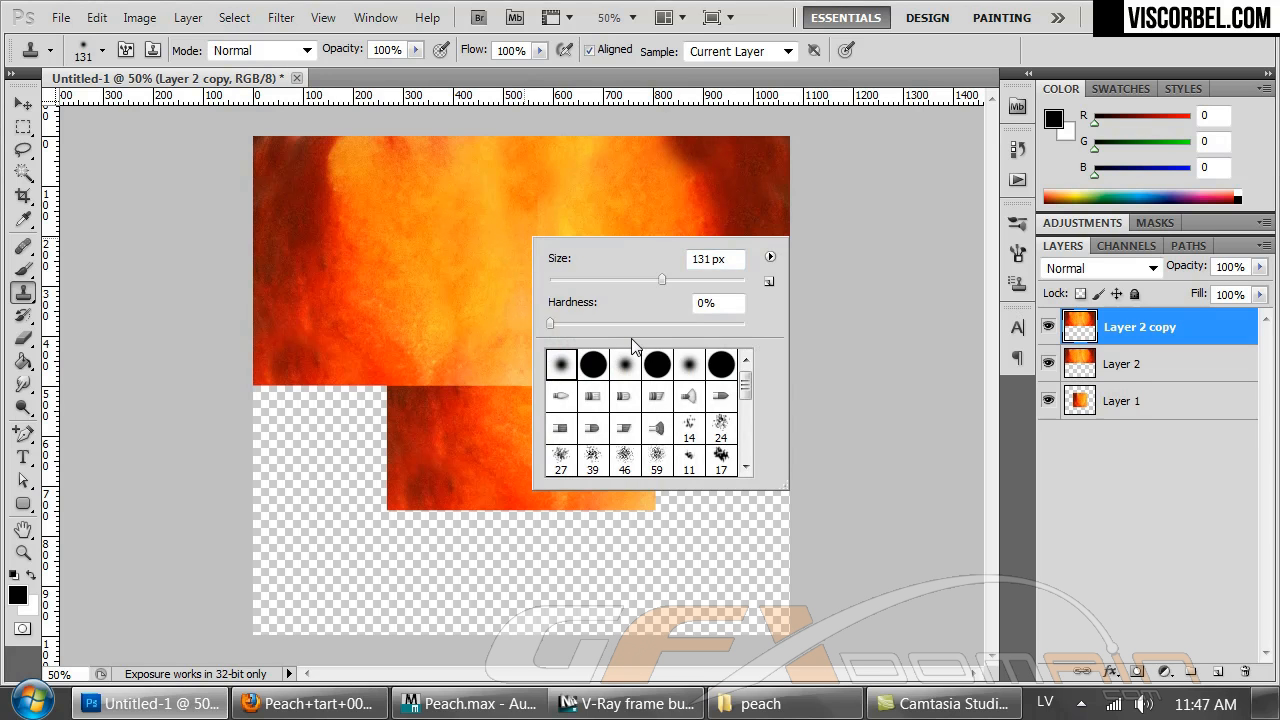
pyautogui.press('Escape')
pyautogui.press('m')
pyautogui.rightClick(624, 204)
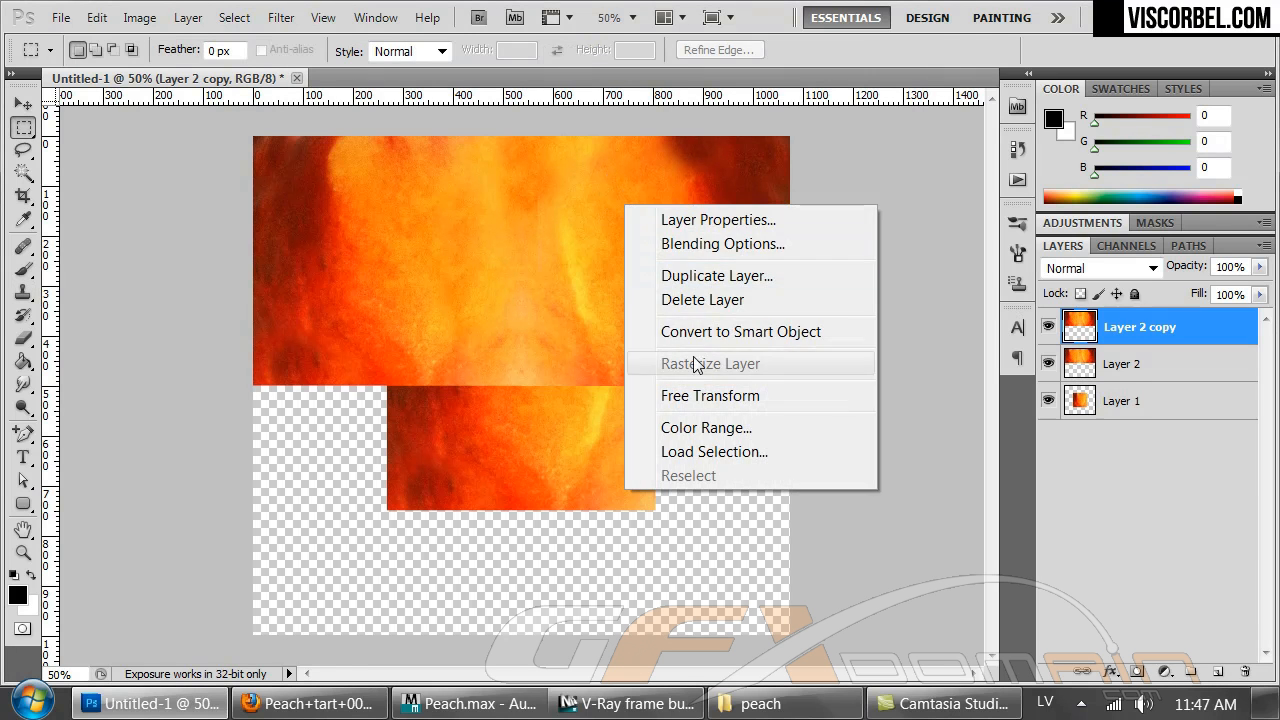
pyautogui.click(688, 396)
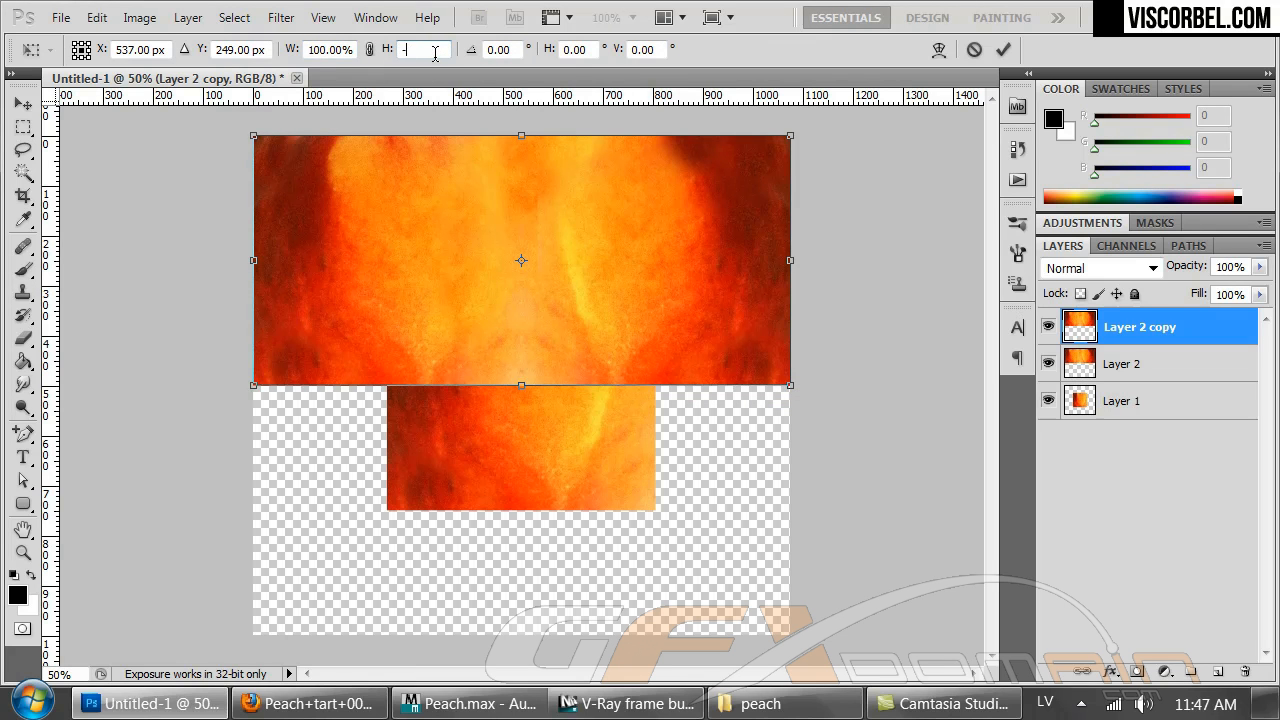
pyautogui.write('100')
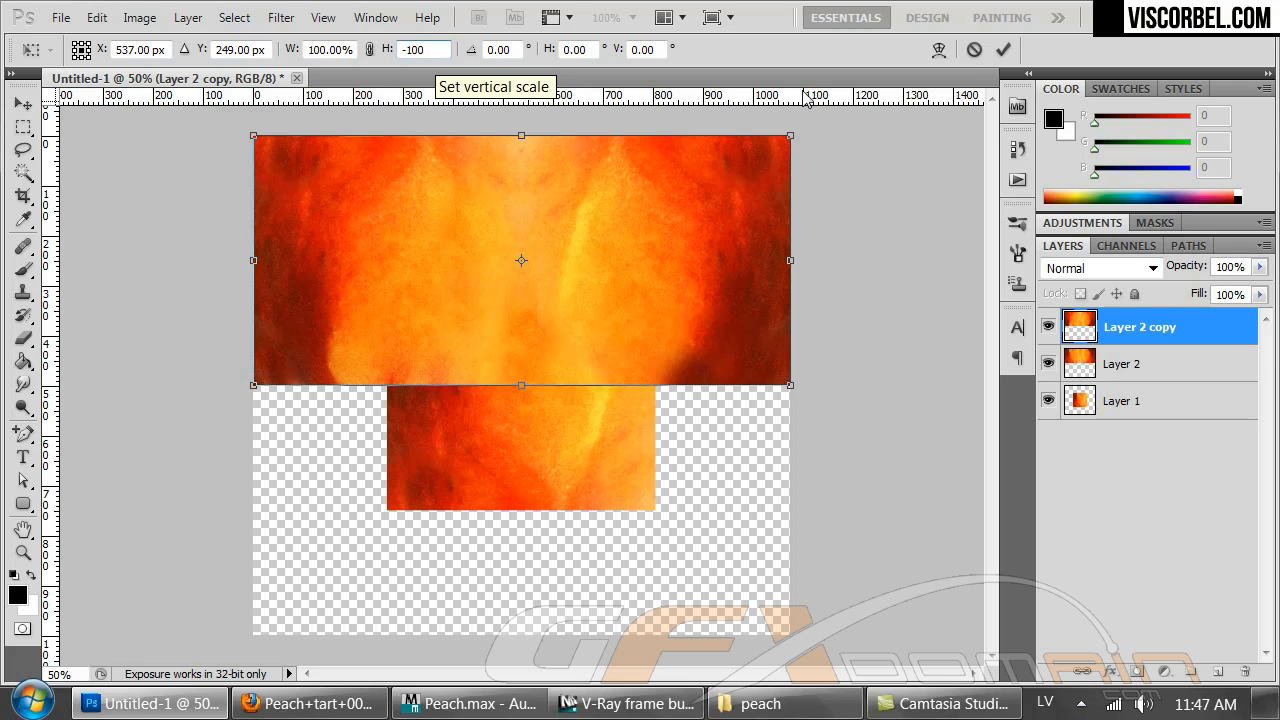
pyautogui.click(1003, 49)
# Move the flipped copy into the lower half of the canvas and merge it down into Layer 2
pyautogui.keyDown('ctrl'); pyautogui.moveTo(616, 243); pyautogui.dragTo(608, 468); pyautogui.keyUp('ctrl')
pyautogui.hotkey('ctrl', 'e')
# Break up the mirrored pattern along the left and right sides of the horizontal seam with the Clone Stamp
pyautogui.press('s')
pyautogui.keyDown('alt'); pyautogui.click(404, 467); pyautogui.keyUp('alt')
pyautogui.moveTo(418, 407)
pyautogui.mouseDown()
pyautogui.moveTo(451, 397)
pyautogui.moveTo(371, 377)
pyautogui.moveTo(304, 389)
pyautogui.moveTo(317, 377)
pyautogui.moveTo(309, 303)
pyautogui.moveTo(306, 346)
pyautogui.moveTo(286, 274)
pyautogui.moveTo(309, 349)
pyautogui.moveTo(263, 371)
pyautogui.moveTo(277, 435)
pyautogui.moveTo(316, 460)
pyautogui.moveTo(286, 409)
pyautogui.moveTo(277, 294)
pyautogui.moveTo(298, 464)
pyautogui.moveTo(322, 511)
pyautogui.mouseUp()
pyautogui.keyDown('alt'); pyautogui.click(758, 451); pyautogui.keyUp('alt')
pyautogui.moveTo(731, 359); pyautogui.dragTo(724, 402)
pyautogui.keyDown('alt'); pyautogui.click(752, 526); pyautogui.keyUp('alt')
pyautogui.moveTo(723, 503); pyautogui.dragTo(701, 458)
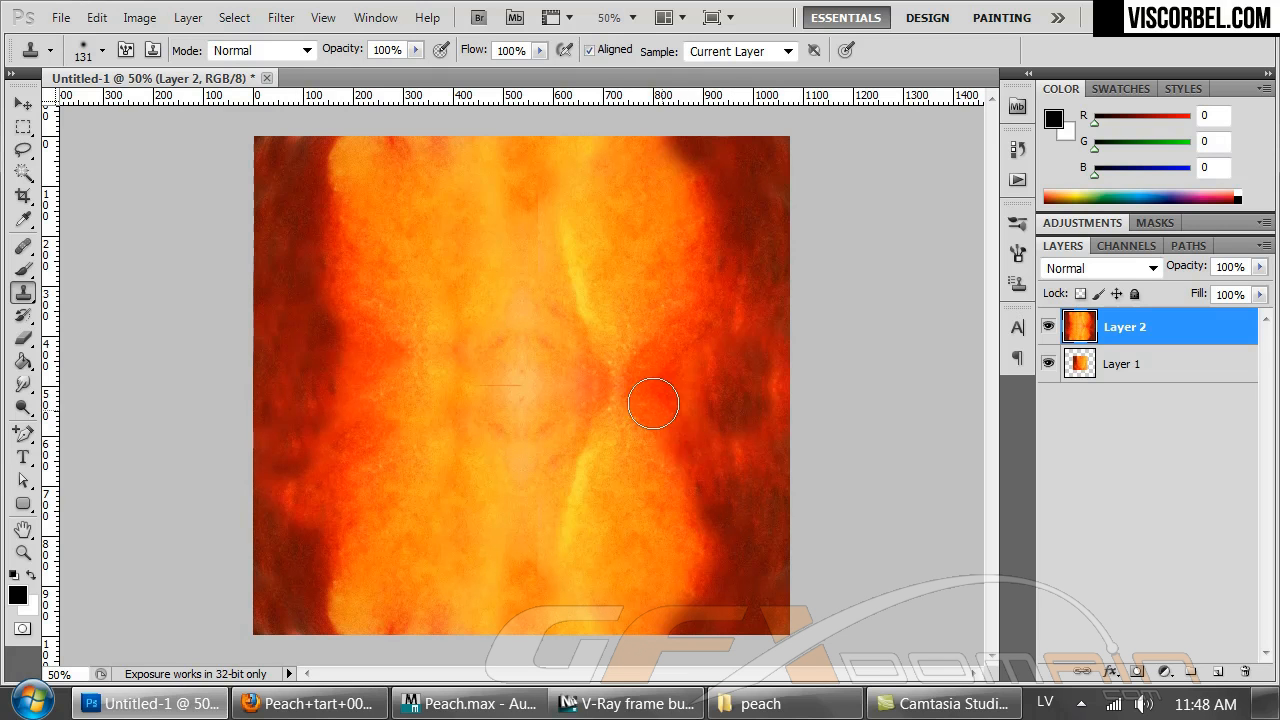
# Clone skin texture over the mirrored yellow streak right of the texture's centre, undoing the last stroke
pyautogui.keyDown('alt'); pyautogui.click(591, 461); pyautogui.keyUp('alt')
pyautogui.moveTo(590, 444); pyautogui.dragTo(585, 471)
pyautogui.moveTo(552, 335)
pyautogui.mouseDown()
pyautogui.moveTo(567, 266)
pyautogui.moveTo(622, 215)
pyautogui.mouseUp()
pyautogui.keyDown('alt'); pyautogui.click(637, 260); pyautogui.keyUp('alt')
pyautogui.keyDown('alt'); pyautogui.click(657, 446); pyautogui.keyUp('alt')
pyautogui.moveTo(626, 354)
pyautogui.mouseDown()
pyautogui.moveTo(630, 396)
pyautogui.moveTo(648, 281)
pyautogui.moveTo(609, 200)
pyautogui.moveTo(654, 214)
pyautogui.moveTo(649, 177)
pyautogui.moveTo(675, 144)
pyautogui.mouseUp()
pyautogui.hotkey('ctrl', 'z')
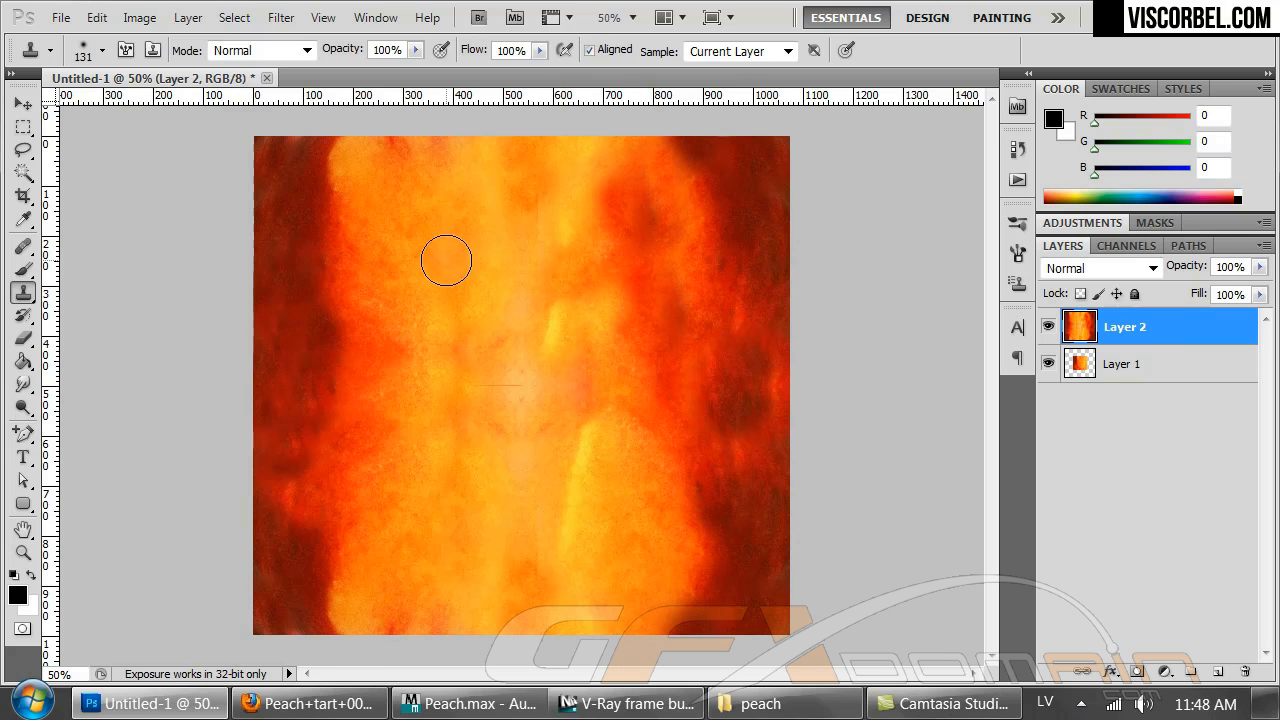
pyautogui.keyDown('alt'); pyautogui.click(754, 202); pyautogui.keyUp('alt')
pyautogui.moveTo(456, 222)
pyautogui.mouseDown()
pyautogui.moveTo(486, 286)
pyautogui.moveTo(466, 214)
pyautogui.moveTo(502, 160)
pyautogui.mouseUp()
pyautogui.hotkey('ctrl', 'z')
# Clone skin texture over the mirrored seam at the texture's centre and add an orange patch in the lower middle
pyautogui.keyDown('alt'); pyautogui.click(476, 440); pyautogui.keyUp('alt')
pyautogui.moveTo(505, 388); pyautogui.dragTo(500, 398)
pyautogui.keyDown('alt'); pyautogui.click(442, 474); pyautogui.keyUp('alt')
pyautogui.moveTo(523, 462); pyautogui.dragTo(456, 520)
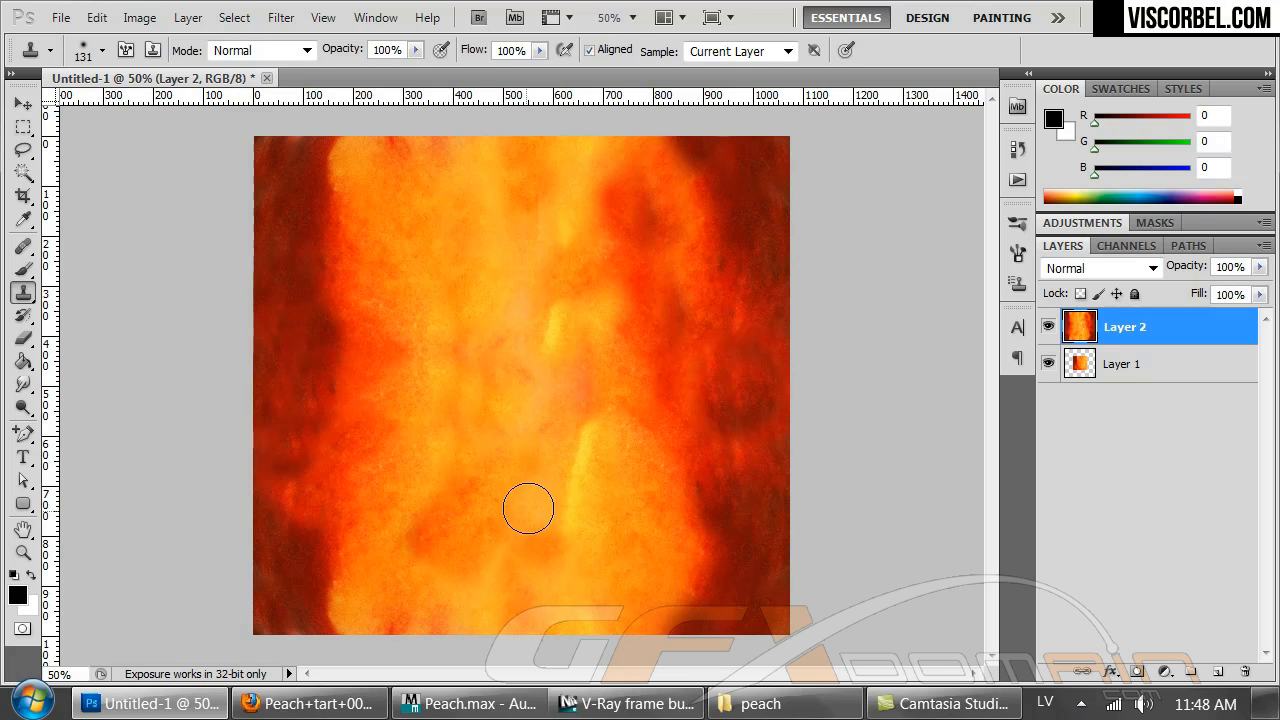
# On a new layer above Layer 2, paint orange-red streaks running down from the texture's upper edge with a soft 74 px brush
pyautogui.click(1218, 672)
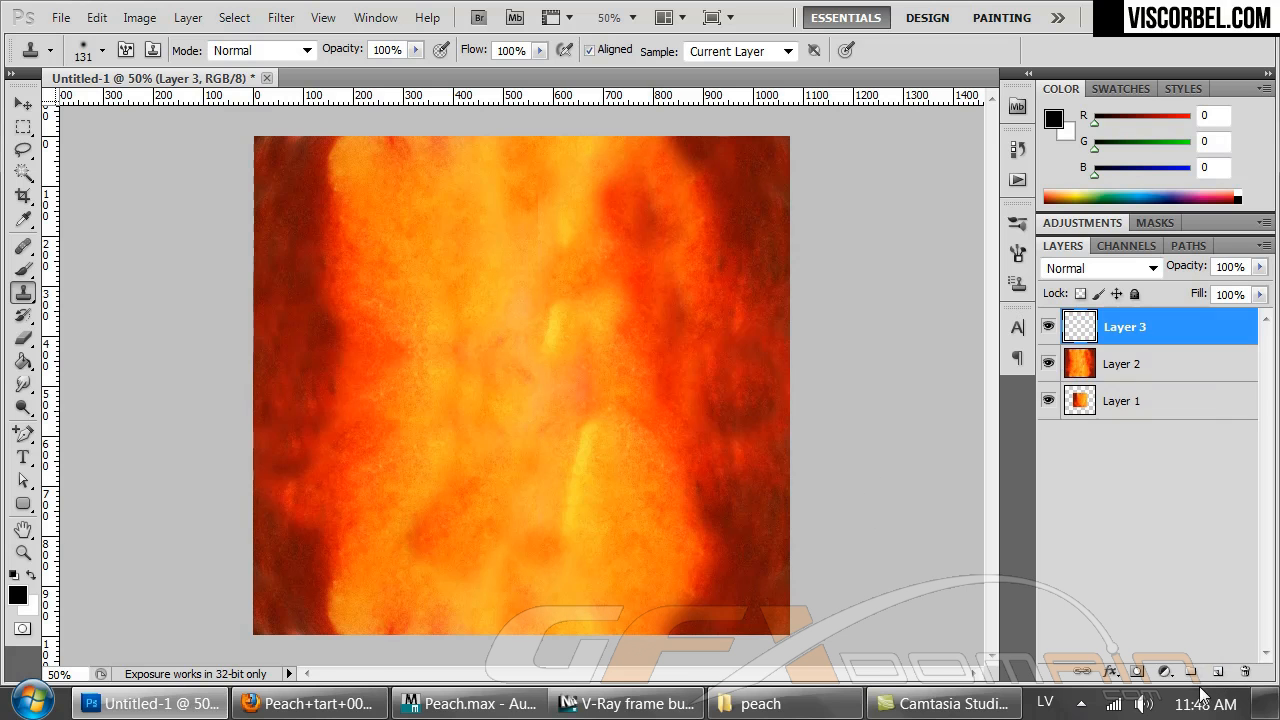
pyautogui.press('b')
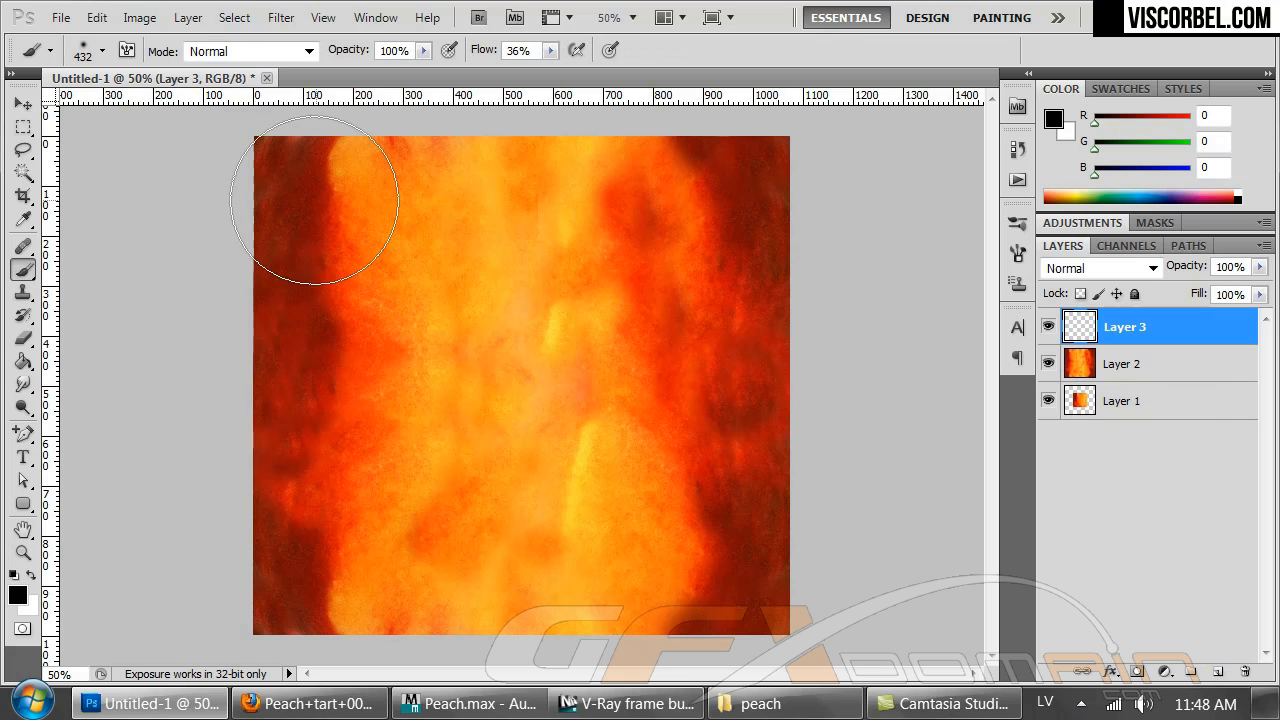
pyautogui.keyDown('alt'); pyautogui.click(310, 207); pyautogui.keyUp('alt')
pyautogui.rightClick(548, 207)
pyautogui.moveTo(605, 247); pyautogui.dragTo(639, 248)
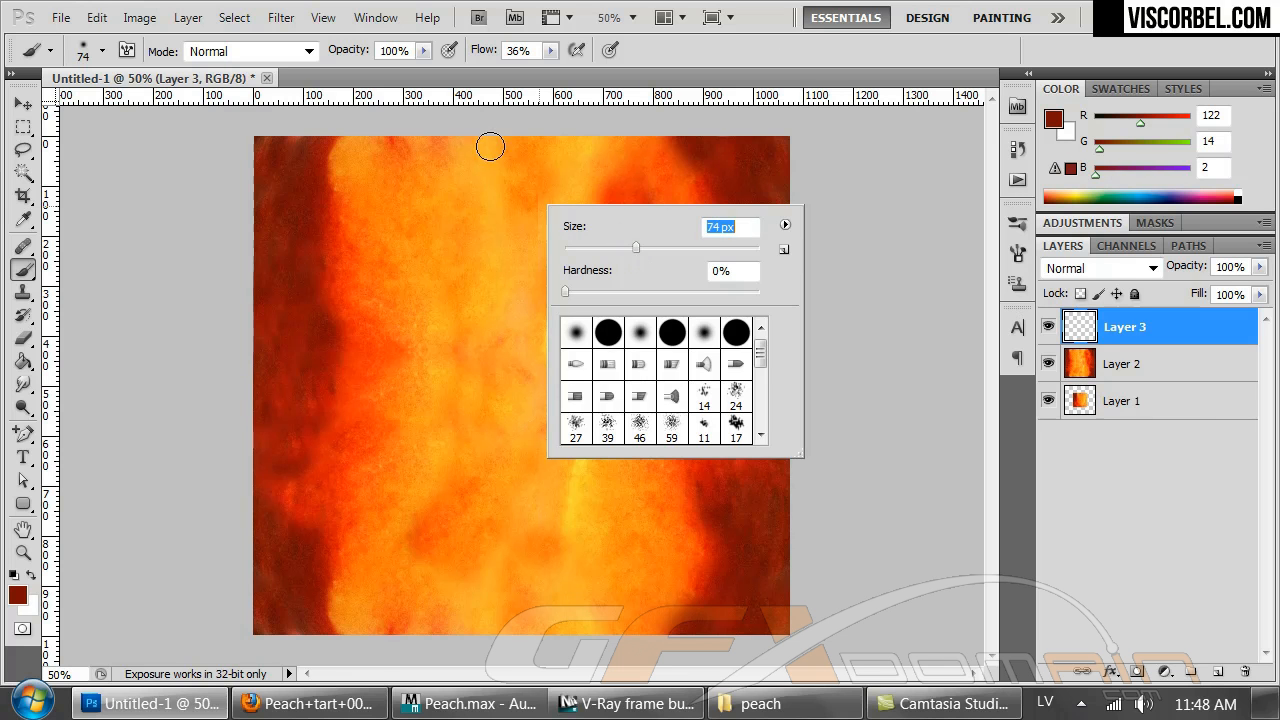
pyautogui.keyDown('alt'); pyautogui.click(332, 235); pyautogui.keyUp('alt')
pyautogui.moveTo(444, 139)
pyautogui.mouseDown()
pyautogui.moveTo(468, 220)
pyautogui.moveTo(491, 132)
pyautogui.moveTo(479, 313)
pyautogui.moveTo(457, 360)
pyautogui.moveTo(473, 345)
pyautogui.mouseUp()
pyautogui.moveTo(542, 153)
pyautogui.mouseDown()
pyautogui.moveTo(543, 171)
pyautogui.moveTo(549, 129)
pyautogui.moveTo(563, 143)
pyautogui.moveTo(543, 199)
pyautogui.mouseUp()
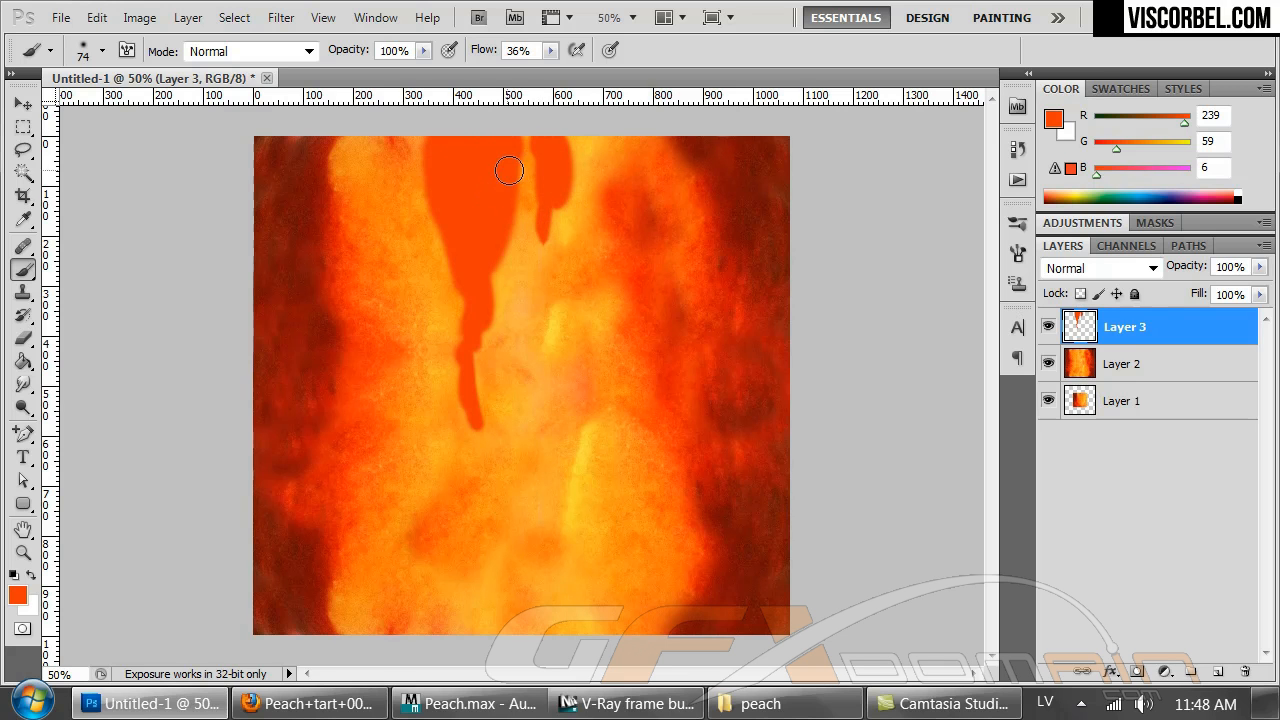
# Paint progressively darker red cores inside the two streaks, using red tones sampled from the texture's dark left side
pyautogui.rightClick(528, 196)
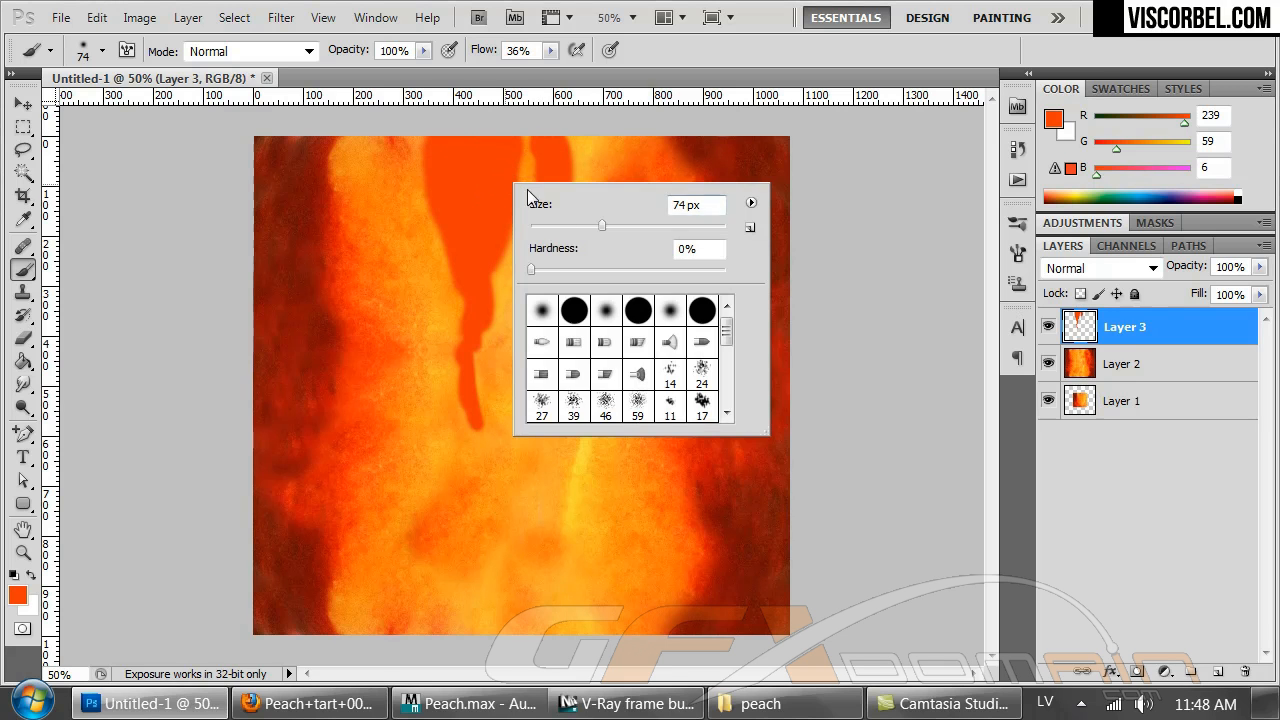
pyautogui.keyDown('alt'); pyautogui.click(314, 157); pyautogui.keyUp('alt')
pyautogui.moveTo(454, 141)
pyautogui.mouseDown()
pyautogui.moveTo(445, 155)
pyautogui.moveTo(474, 177)
pyautogui.moveTo(468, 249)
pyautogui.mouseUp()
pyautogui.keyDown('alt'); pyautogui.click(343, 383); pyautogui.keyUp('alt')
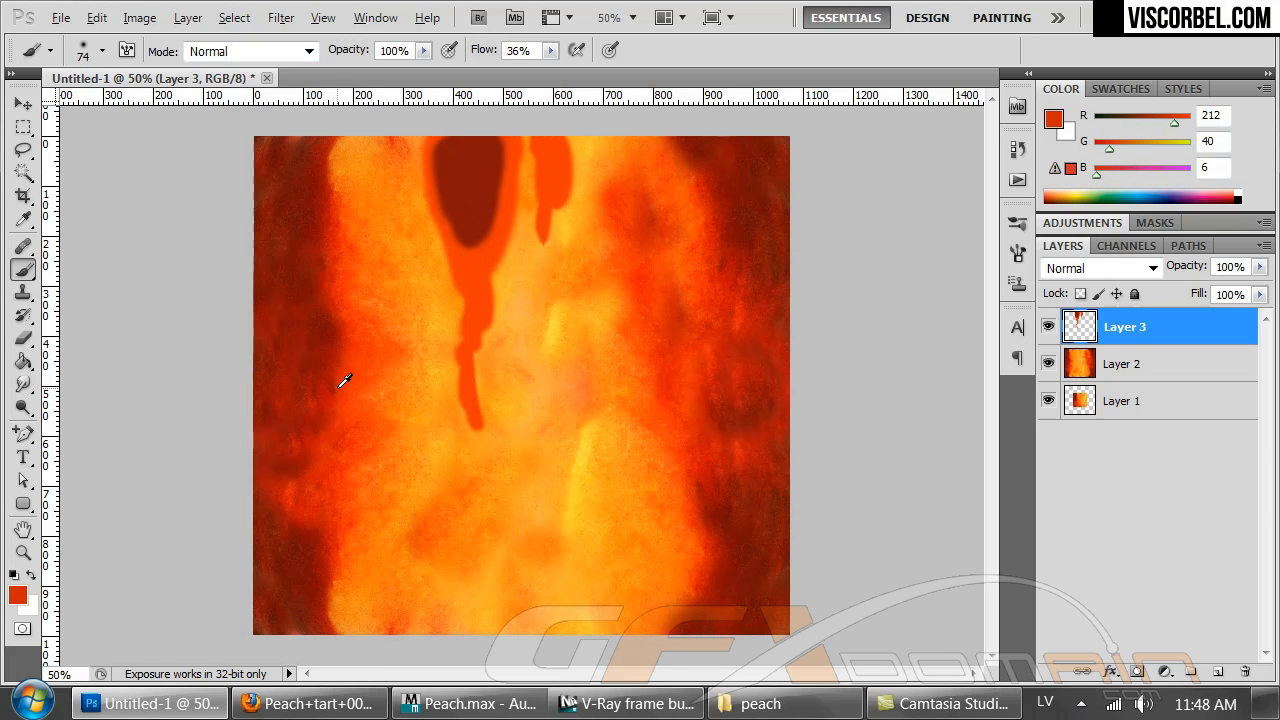
pyautogui.moveTo(449, 143)
pyautogui.mouseDown()
pyautogui.moveTo(448, 193)
pyautogui.moveTo(480, 245)
pyautogui.mouseUp()
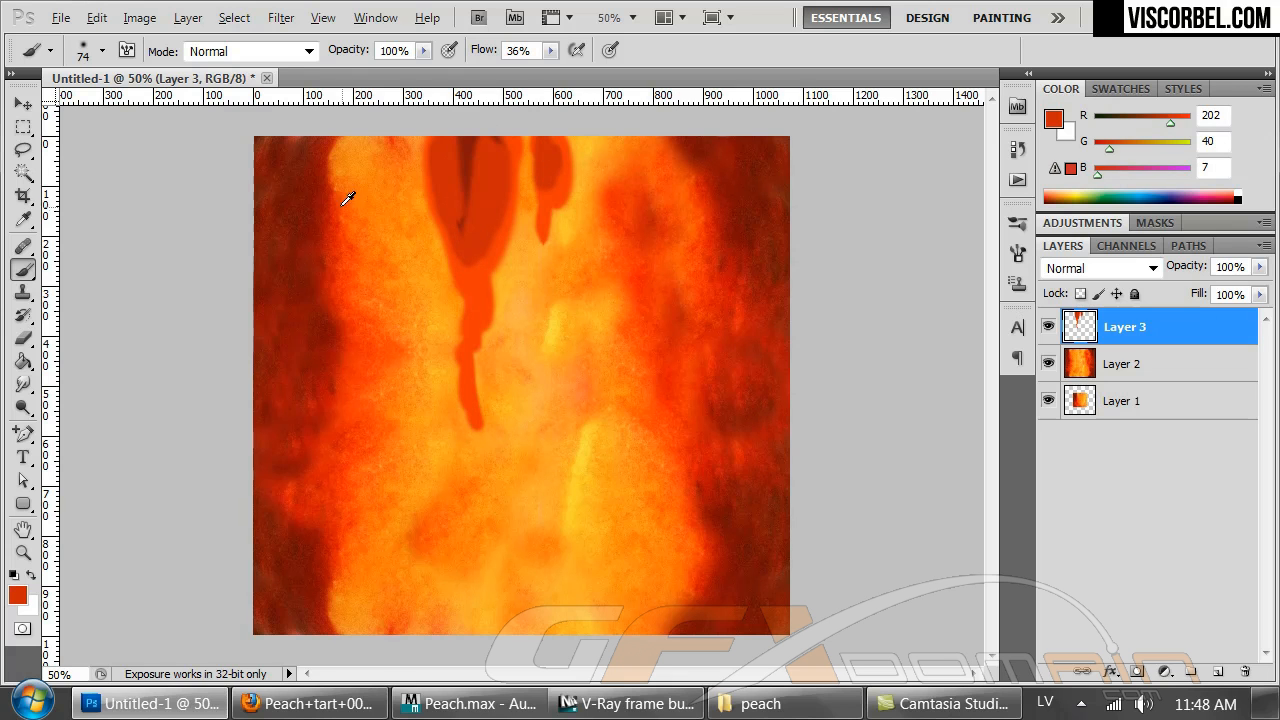
pyautogui.keyDown('alt'); pyautogui.click(312, 199); pyautogui.keyUp('alt')
pyautogui.moveTo(472, 160)
pyautogui.mouseDown()
pyautogui.moveTo(457, 146)
pyautogui.moveTo(551, 156)
pyautogui.mouseUp()
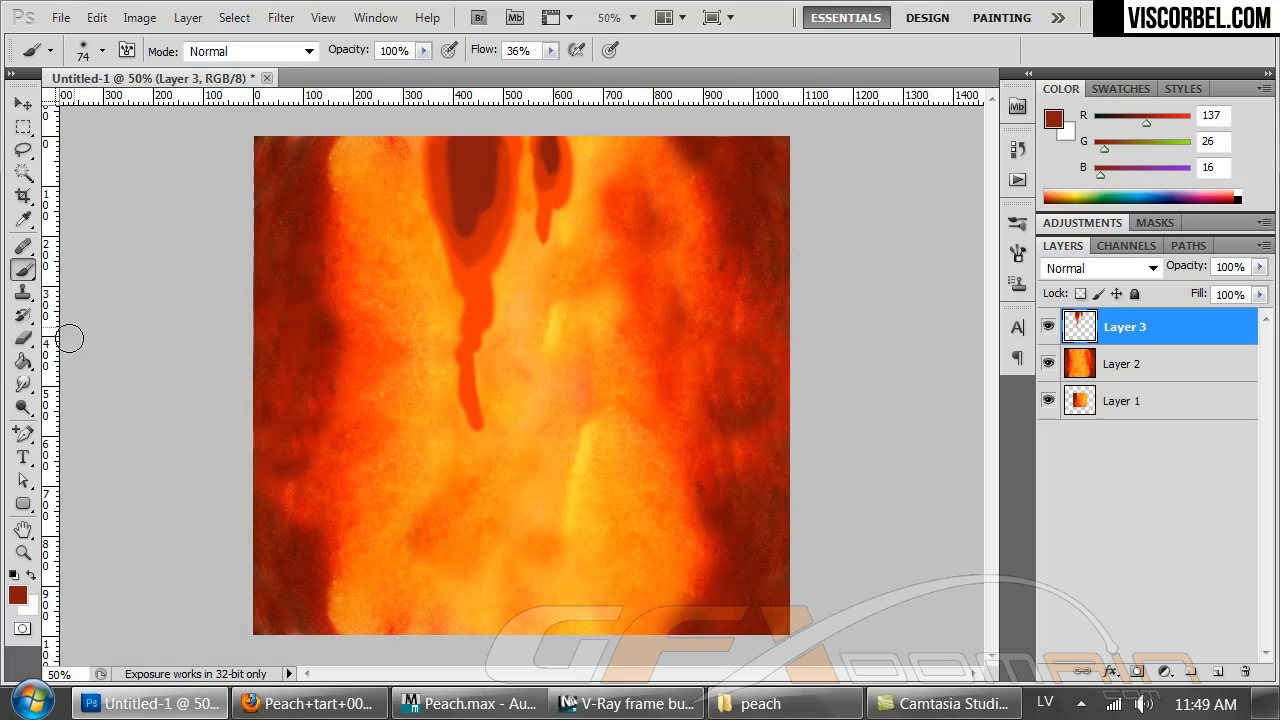
# Soften the painted streaks on Layer 3 with a Gaussian Blur of 18.6 pixels radius
pyautogui.click(281, 17)
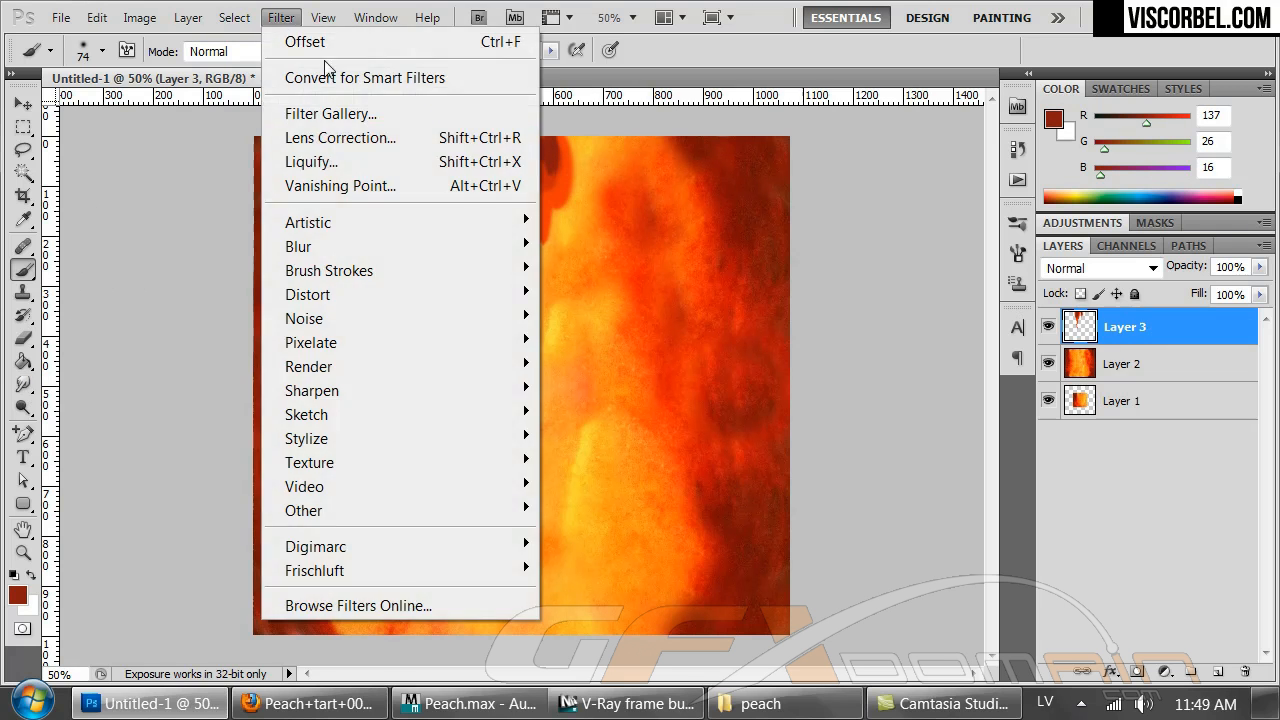
pyautogui.moveTo(514, 246)
pyautogui.click(196, 342)
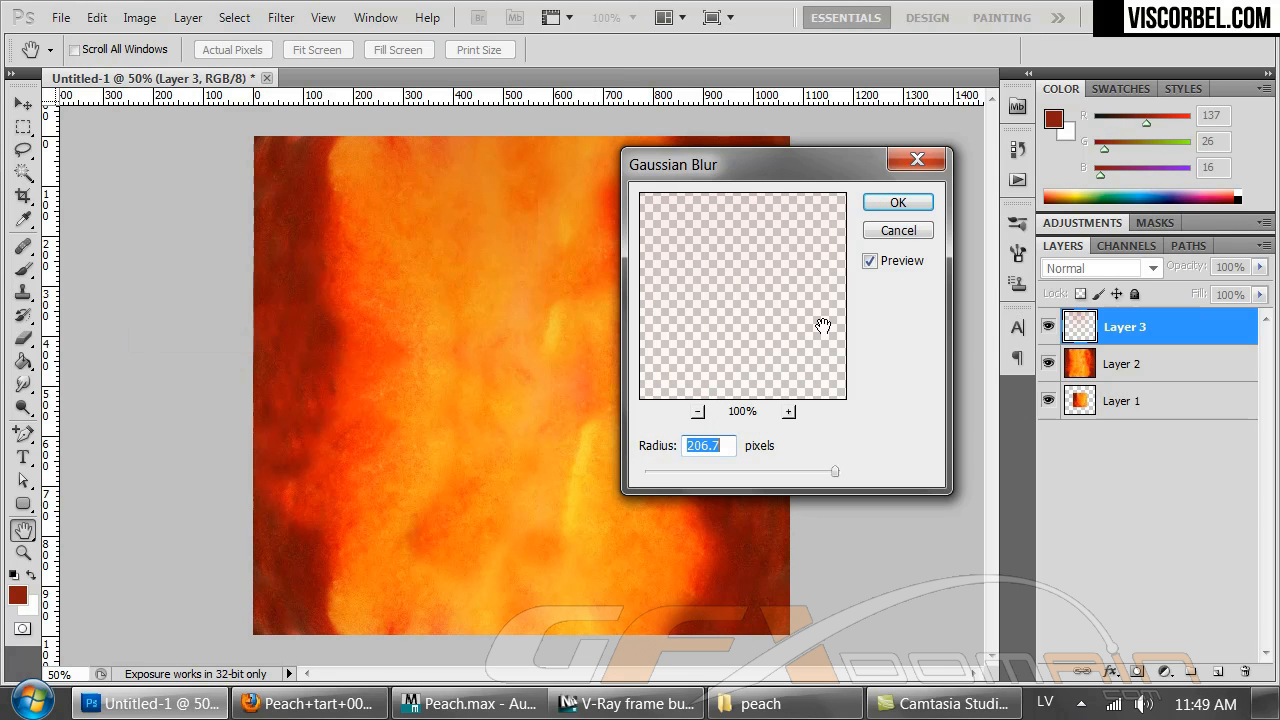
pyautogui.moveTo(683, 473); pyautogui.dragTo(733, 471)
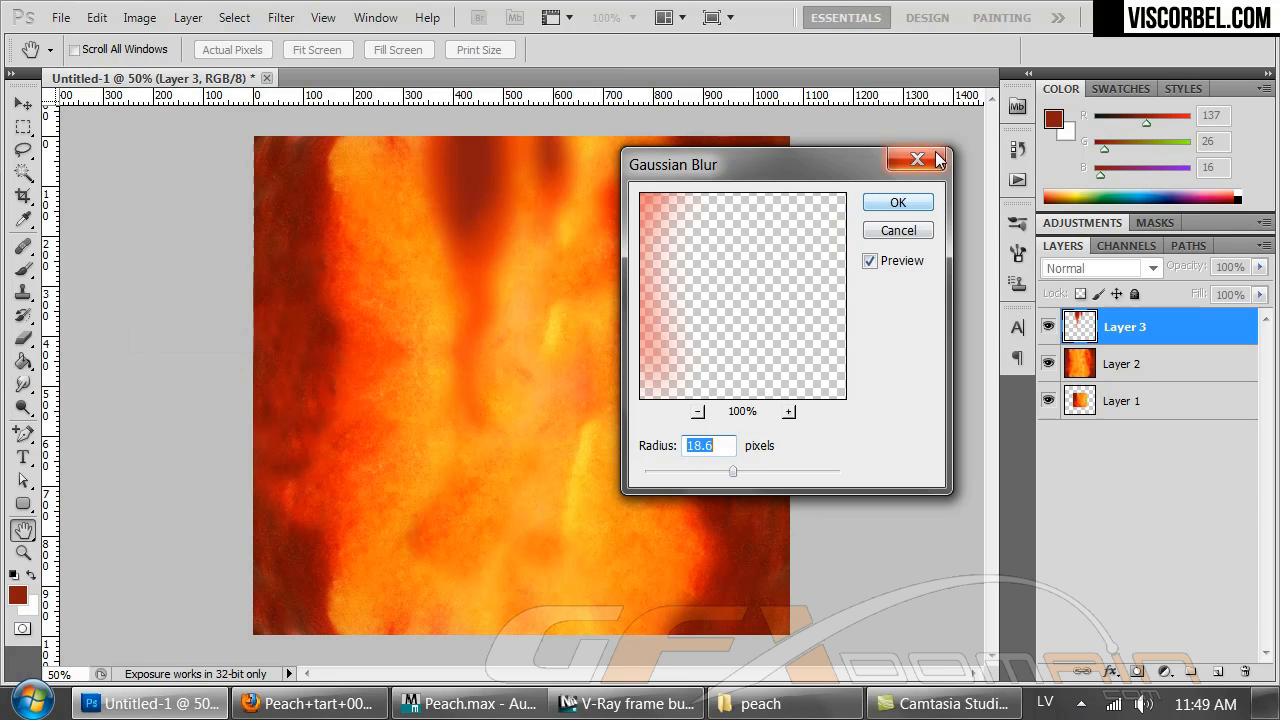
pyautogui.click(899, 201)
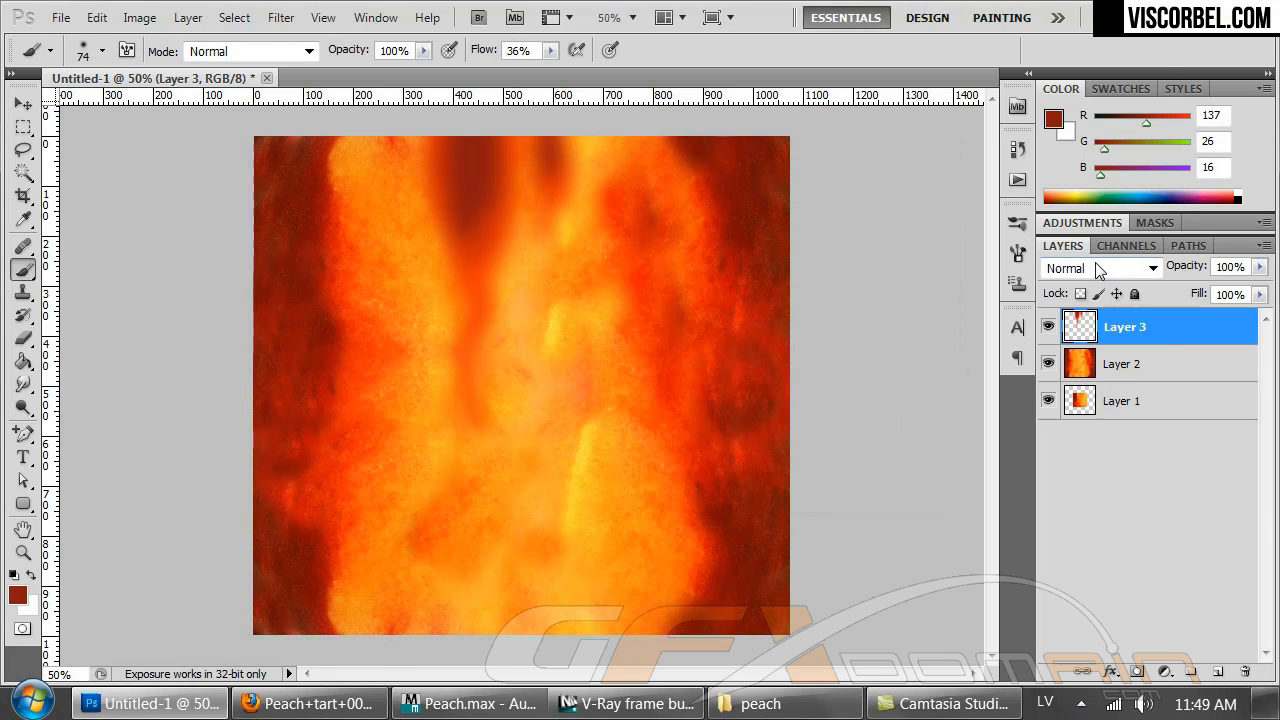
# Preview the different blend modes on Layer 3 to compare how the streaks mix with the skin texture
pyautogui.click(1100, 268)
pyautogui.click(1060, 70)
pyautogui.press('Down')
pyautogui.press('Down')
pyautogui.press('Down')
pyautogui.press('Down')
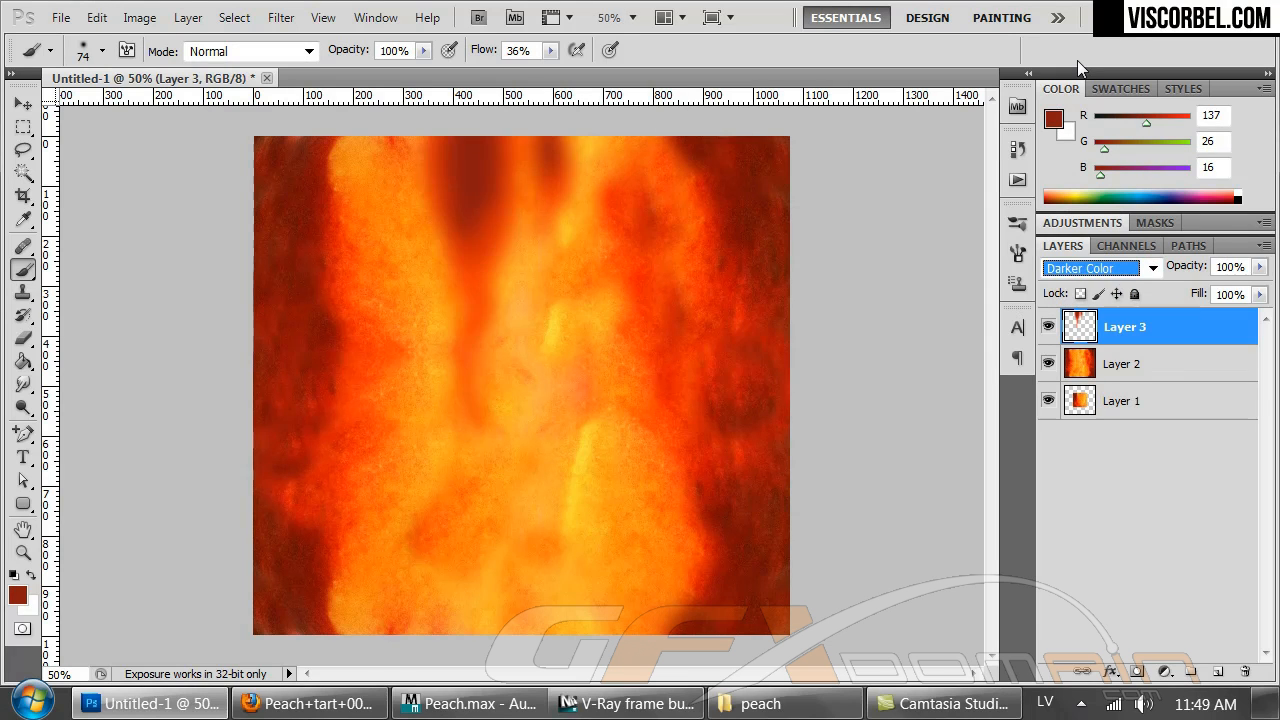
pyautogui.press('Down')
pyautogui.press('Down')
pyautogui.press('Down')
pyautogui.press('Down')
pyautogui.press('Down')
pyautogui.press('Down')
pyautogui.press('Down')
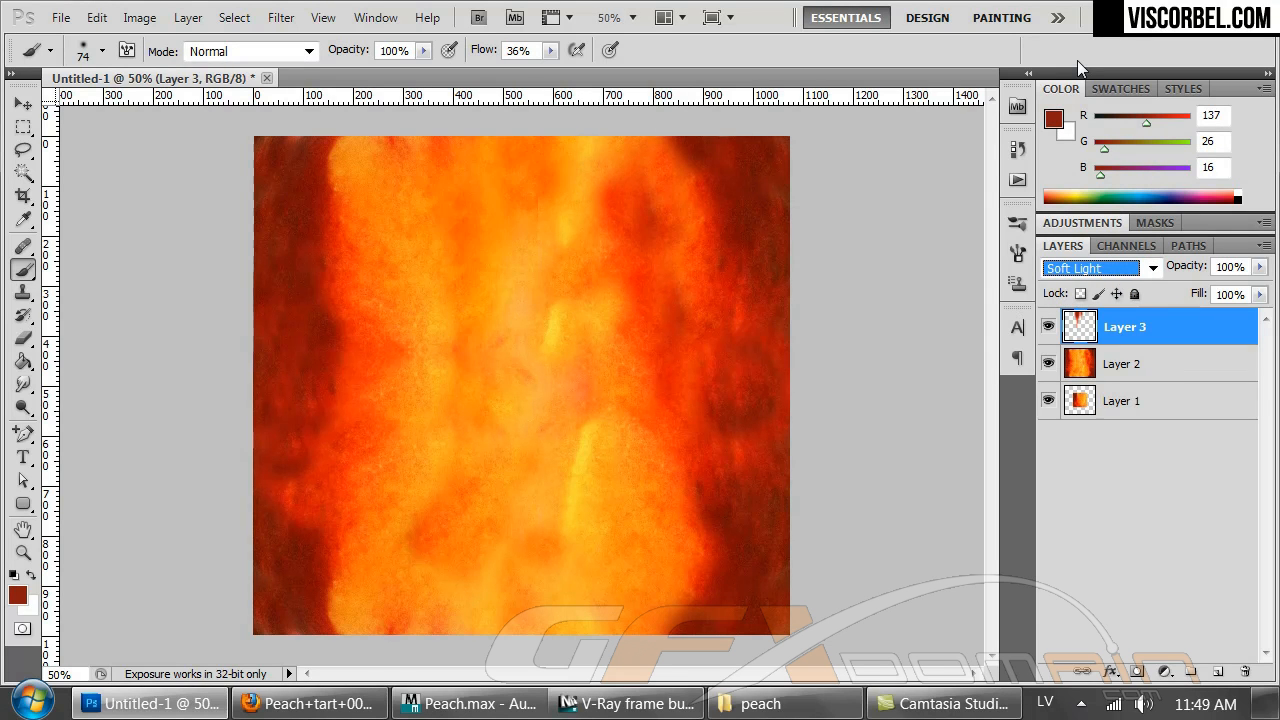
pyautogui.press('Down')
pyautogui.press('Down')
pyautogui.press('Down')
pyautogui.press('Down')
pyautogui.press('Down')
pyautogui.press('Down')
pyautogui.press('Down')
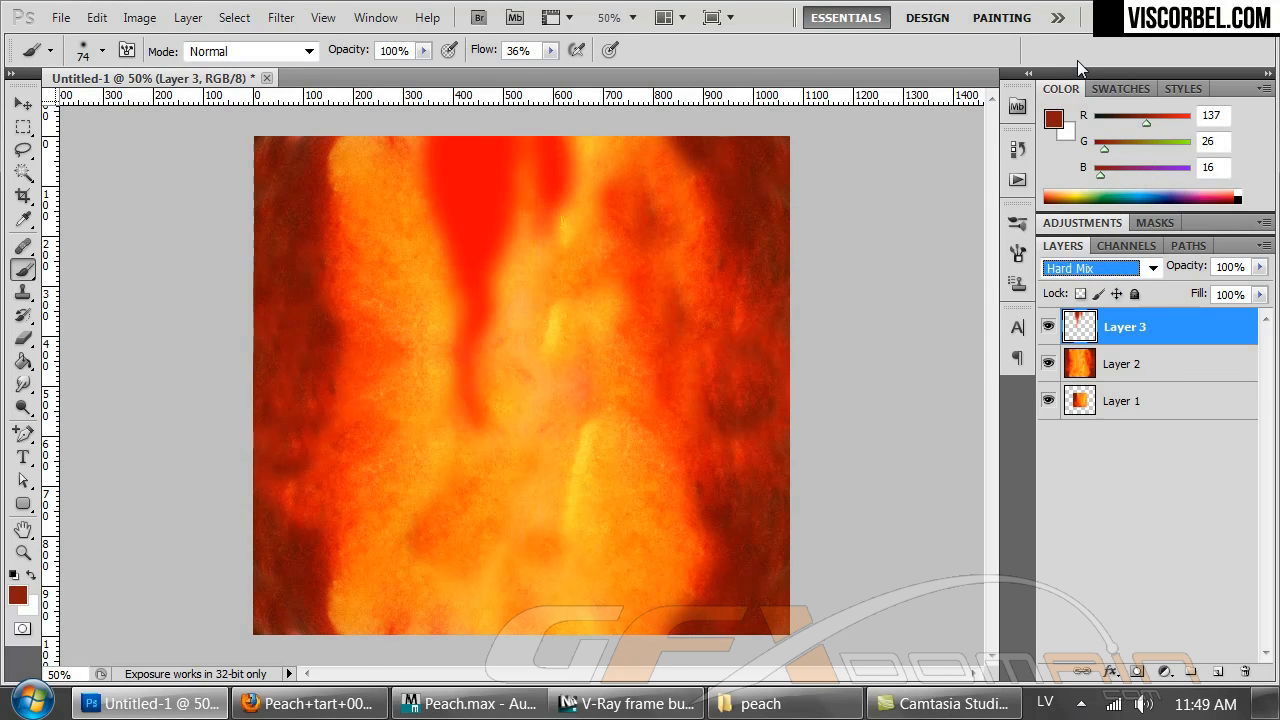
pyautogui.press('Down')
pyautogui.press('Down')
pyautogui.press('Down')
pyautogui.press('Down')
pyautogui.press('Down')
pyautogui.press('Down')
pyautogui.press('Up')
pyautogui.press('Up')
pyautogui.press('Up')
pyautogui.press('Up')
pyautogui.press('Up')
pyautogui.press('Up')
pyautogui.press('Up')
pyautogui.press('Up')
pyautogui.press('Up')
pyautogui.press('Up')
pyautogui.press('Up')
pyautogui.press('Up')
pyautogui.press('Up')
pyautogui.press('Up')
pyautogui.press('Up')
pyautogui.press('Up')
pyautogui.press('Up')
pyautogui.press('Up')
pyautogui.press('Up')
pyautogui.press('Up')
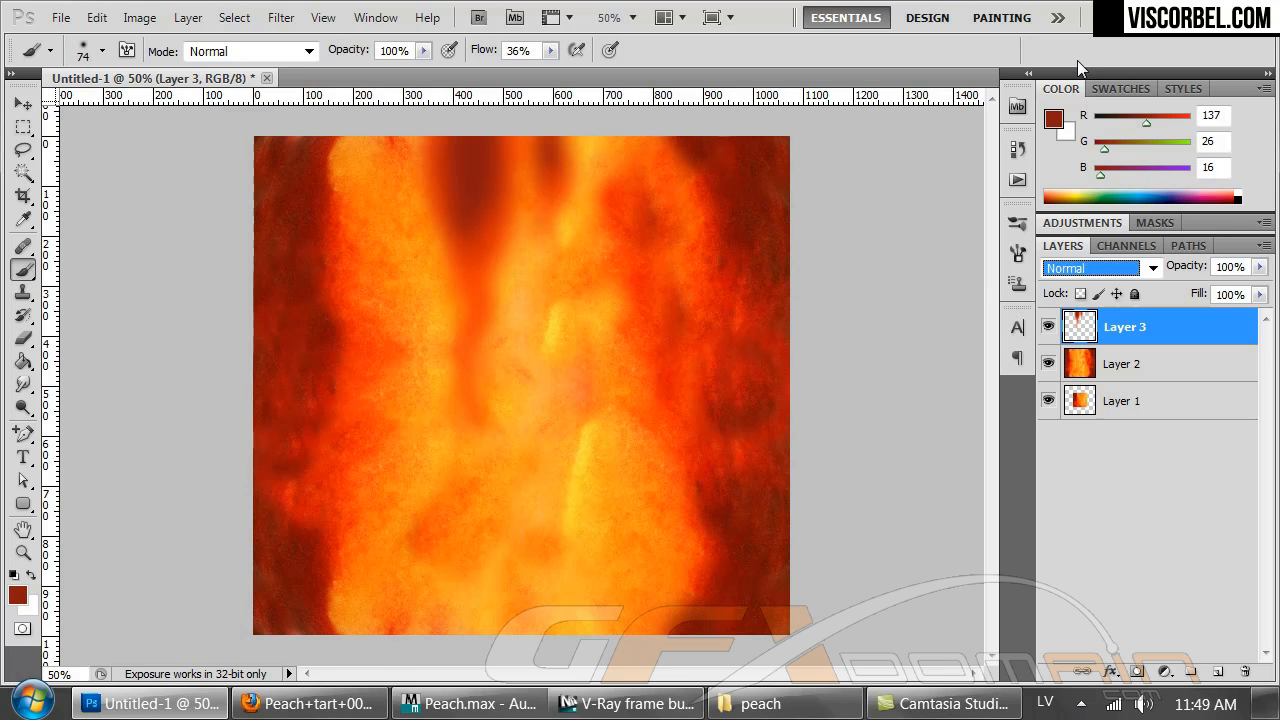
# Set Layer 3 to Multiply with slightly reduced opacity and merge it down into Layer 2
pyautogui.press('Down')
pyautogui.press('Down')
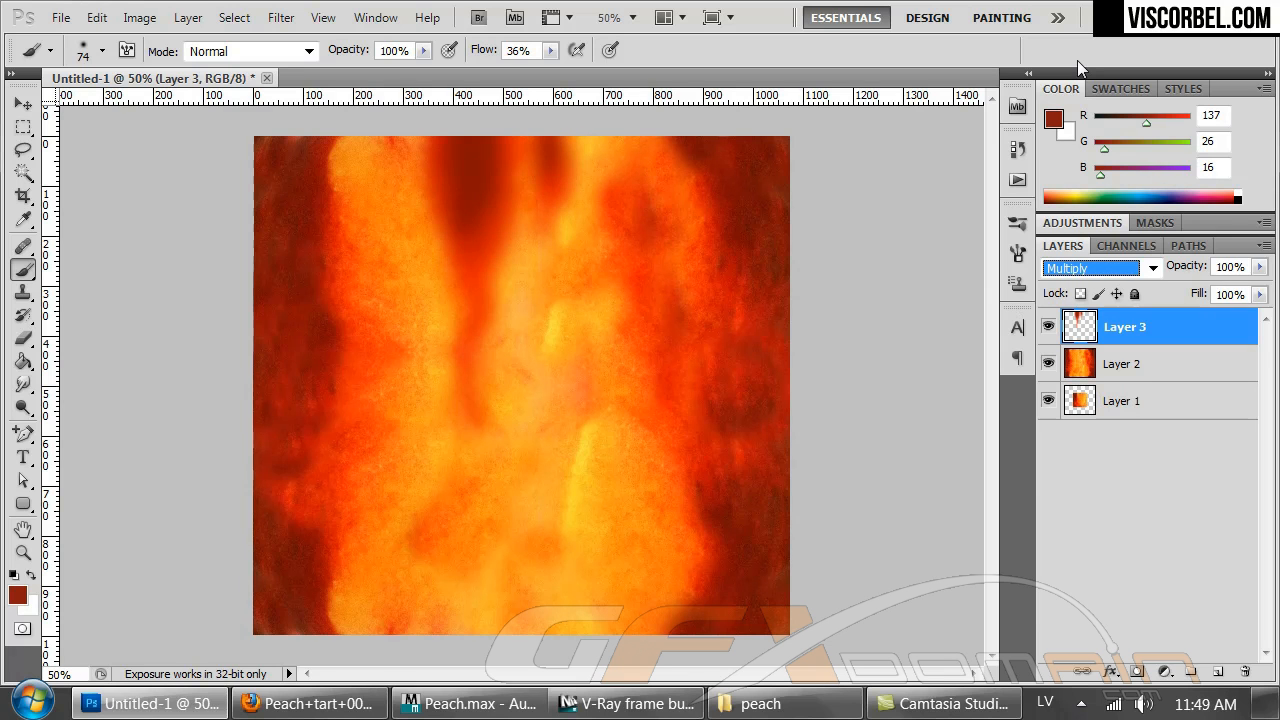
pyautogui.click(1259, 267)
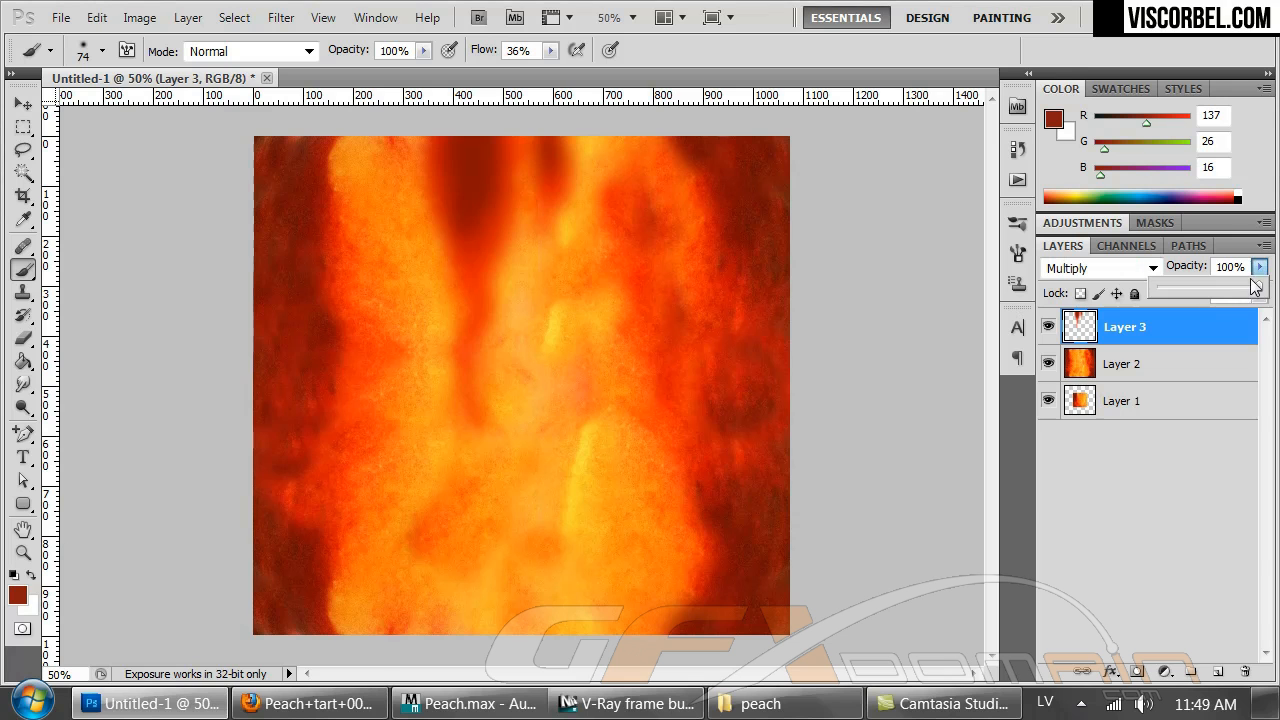
pyautogui.moveTo(1245, 290); pyautogui.dragTo(1241, 295)
pyautogui.hotkey('ctrl', 'e')
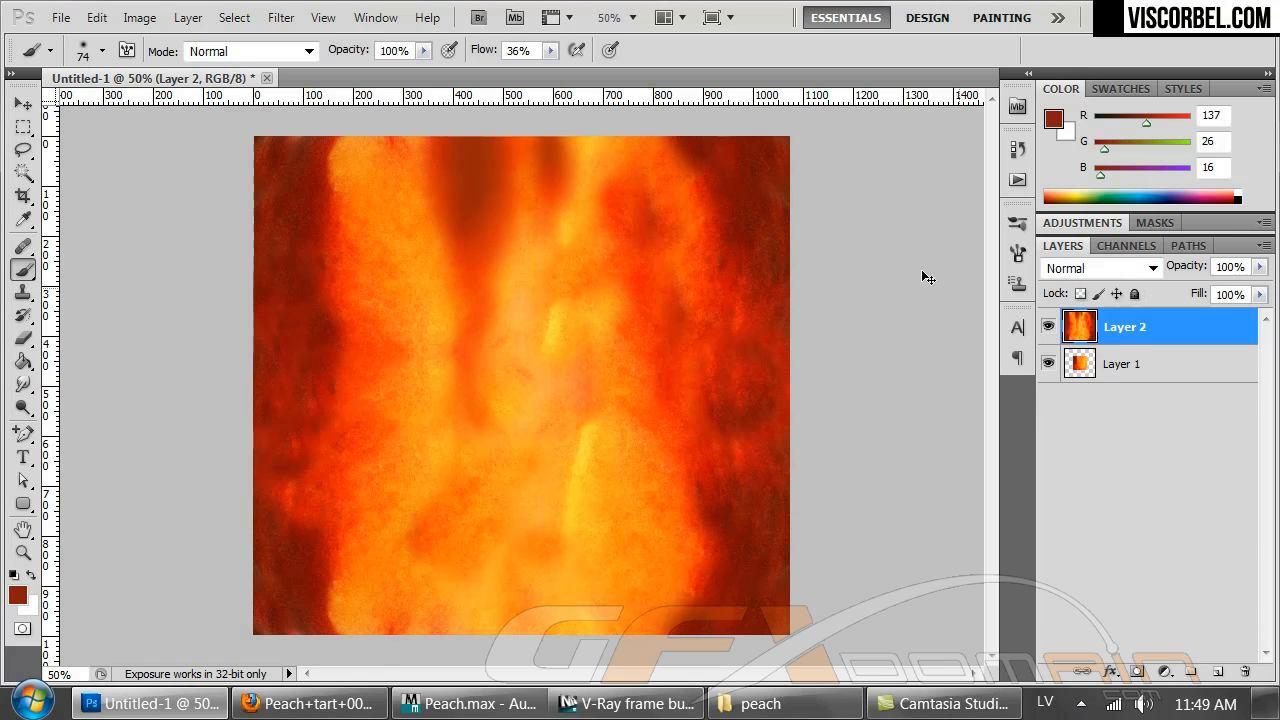
pyautogui.keyDown('alt'); pyautogui.click(750, 228); pyautogui.keyUp('alt')
pyautogui.moveTo(461, 155); pyautogui.dragTo(465, 181)
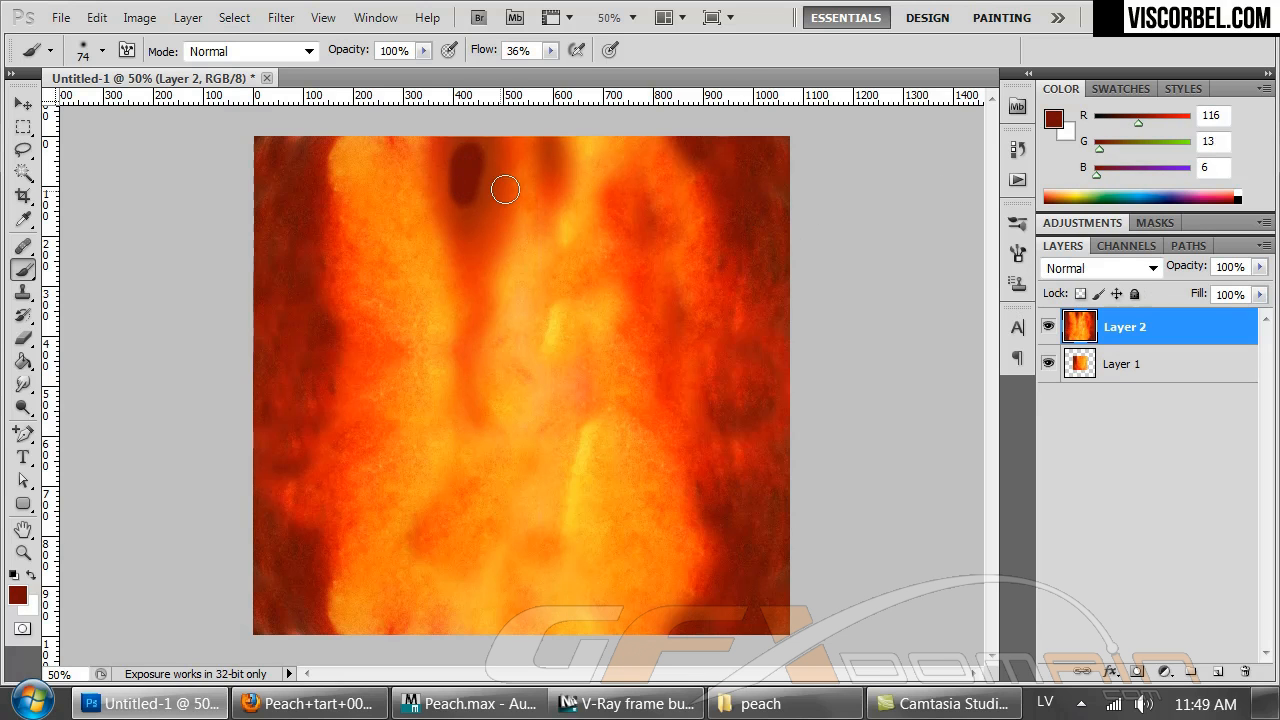
pyautogui.hotkey('ctrl', 'z')
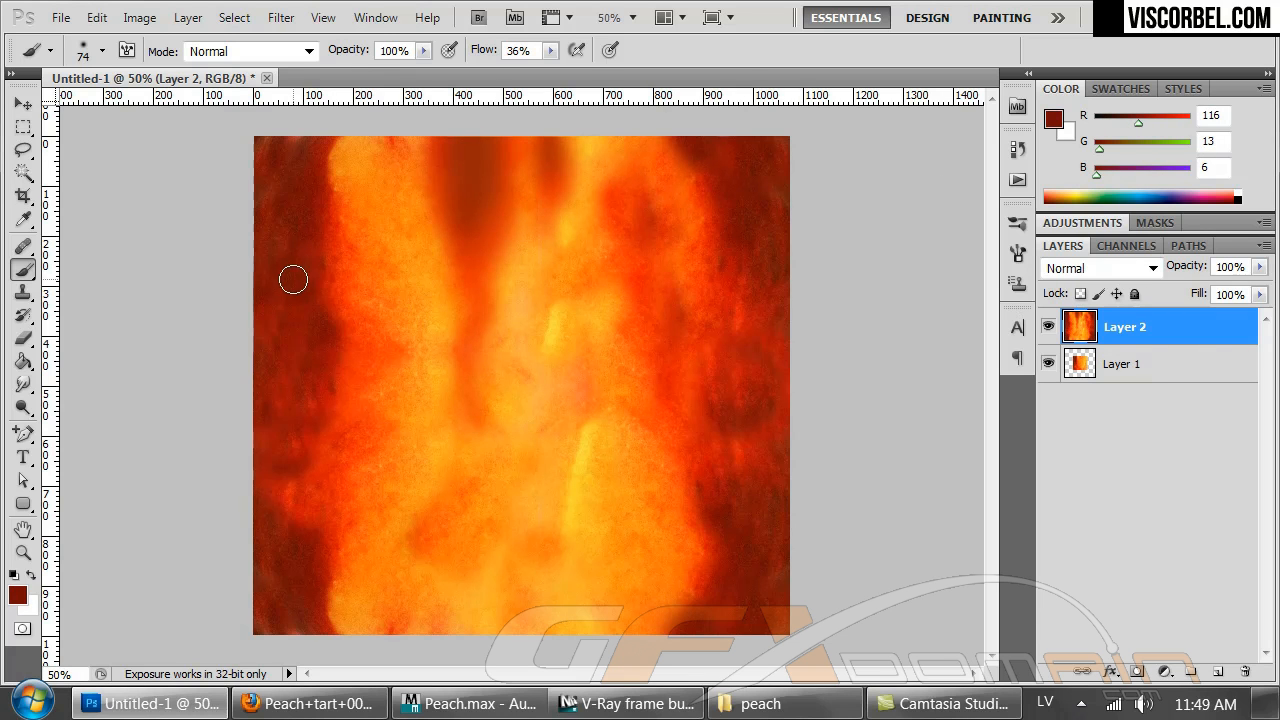
# Clone mottled dark red skin from the texture's right side into the large blurred streak with the 131 px Clone Stamp
pyautogui.press('s')
pyautogui.rightClick(752, 254)
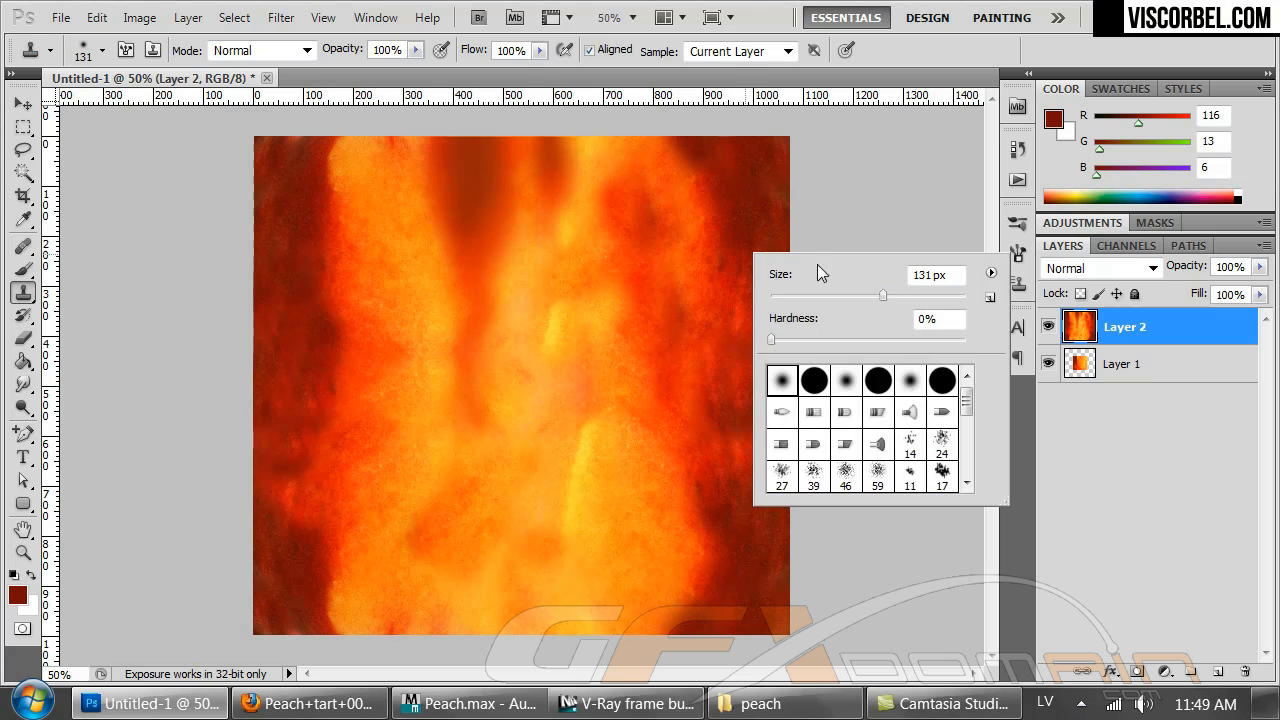
pyautogui.keyDown('alt'); pyautogui.click(725, 197); pyautogui.keyUp('alt')
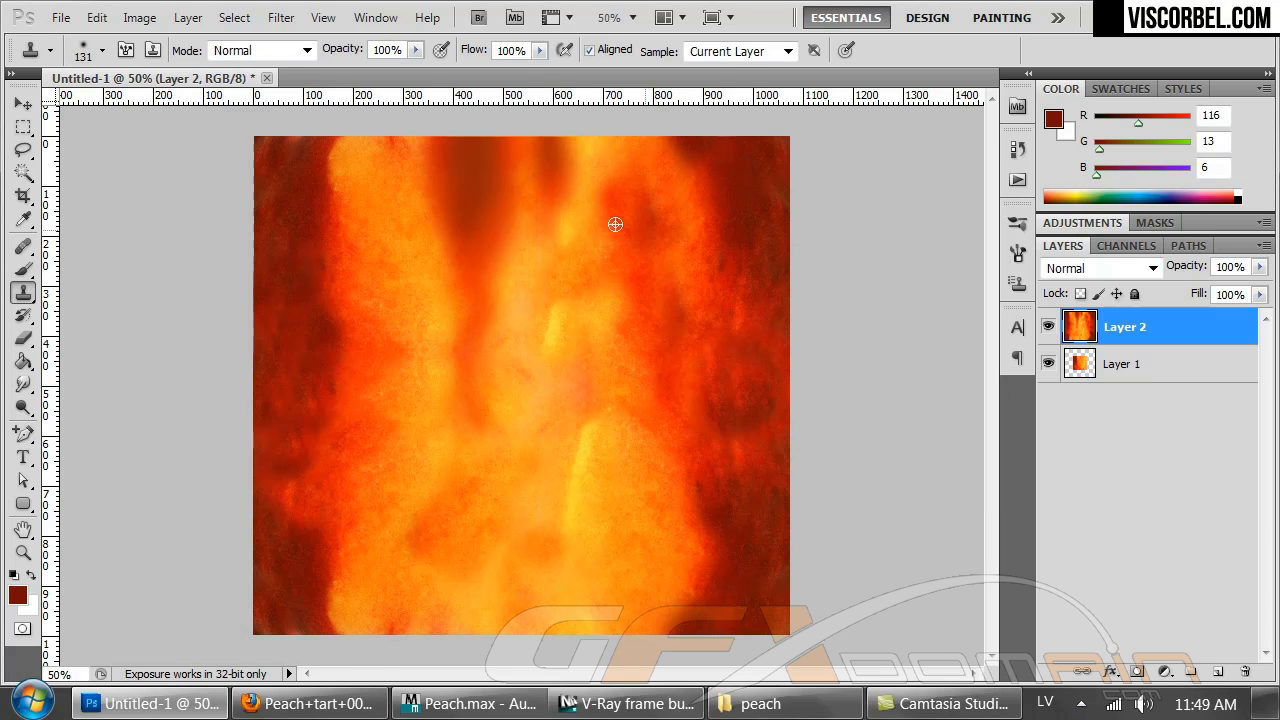
pyautogui.moveTo(459, 157)
pyautogui.mouseDown()
pyautogui.moveTo(457, 294)
pyautogui.moveTo(532, 525)
pyautogui.moveTo(500, 457)
pyautogui.mouseUp()
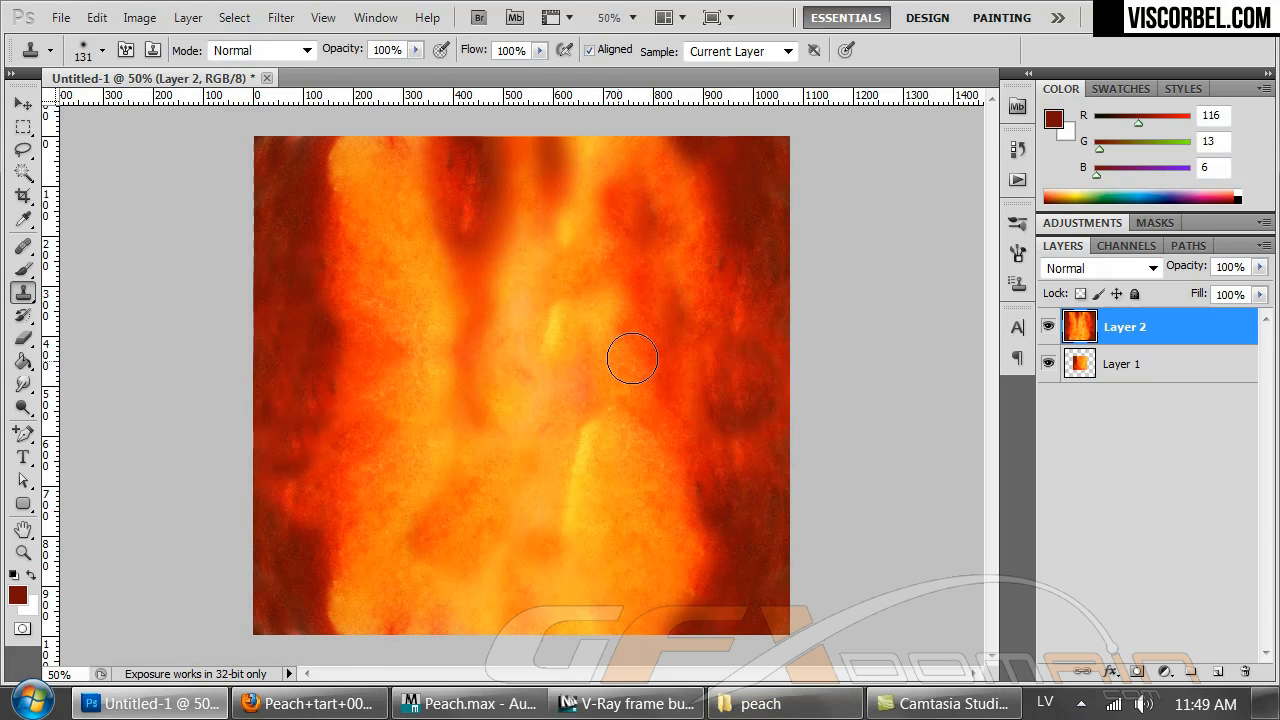
# Clone dark red skin over the short yellow streak right of centre and vary the patches above and beside it
pyautogui.keyDown('alt'); pyautogui.click(712, 369); pyautogui.keyUp('alt')
pyautogui.moveTo(579, 300)
pyautogui.mouseDown()
pyautogui.moveTo(562, 420)
pyautogui.moveTo(594, 257)
pyautogui.moveTo(560, 381)
pyautogui.mouseUp()
pyautogui.keyDown('alt'); pyautogui.click(601, 439); pyautogui.keyUp('alt')
pyautogui.moveTo(624, 301)
pyautogui.mouseDown()
pyautogui.moveTo(623, 229)
pyautogui.moveTo(629, 254)
pyautogui.mouseUp()
pyautogui.keyDown('alt'); pyautogui.click(590, 286); pyautogui.keyUp('alt')
pyautogui.moveTo(619, 196); pyautogui.dragTo(606, 174)
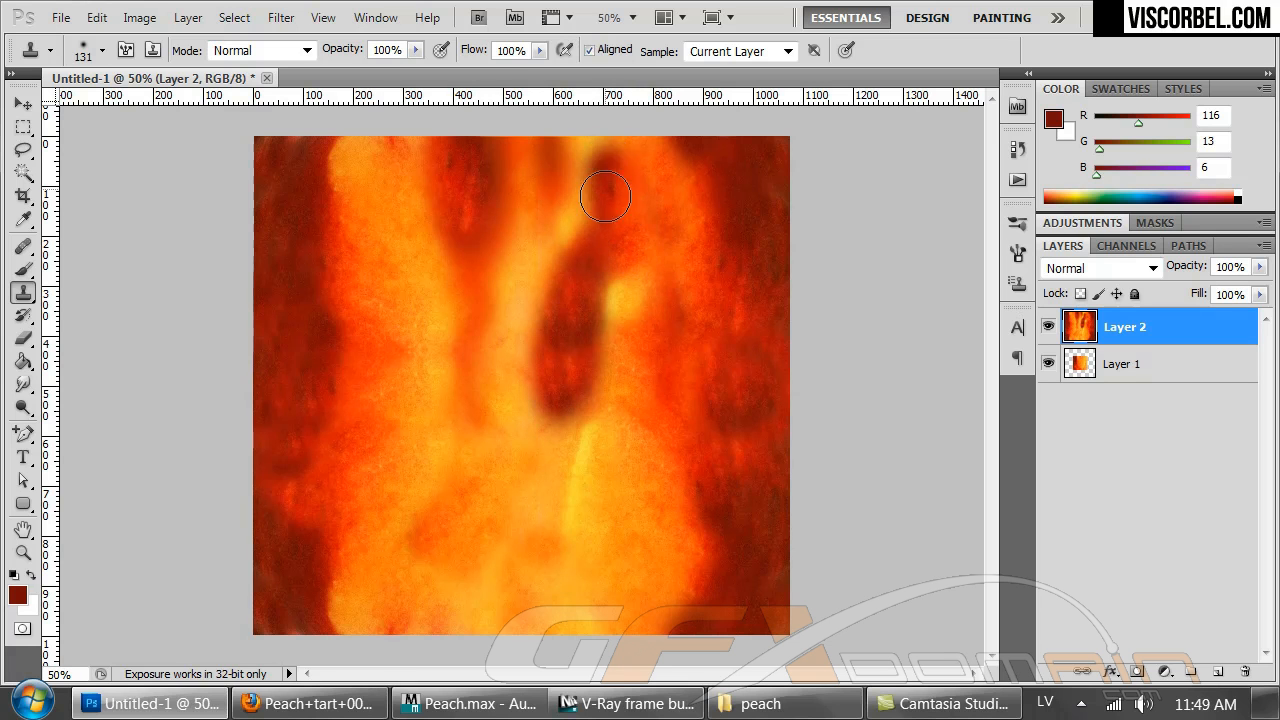
# Clone lighter orange skin over the red blotches in the upper right, around the new dark spot
pyautogui.keyDown('alt'); pyautogui.click(632, 237); pyautogui.keyUp('alt')
pyautogui.moveTo(650, 245)
pyautogui.mouseDown()
pyautogui.moveTo(628, 263)
pyautogui.moveTo(619, 140)
pyautogui.mouseUp()
pyautogui.moveTo(621, 248)
pyautogui.mouseDown()
pyautogui.moveTo(617, 314)
pyautogui.moveTo(641, 371)
pyautogui.moveTo(608, 430)
pyautogui.moveTo(615, 393)
pyautogui.mouseUp()
pyautogui.moveTo(616, 209)
pyautogui.mouseDown()
pyautogui.moveTo(594, 200)
pyautogui.moveTo(526, 271)
pyautogui.moveTo(533, 315)
pyautogui.mouseUp()
pyautogui.keyDown('alt'); pyautogui.click(481, 524); pyautogui.keyUp('alt')
pyautogui.moveTo(540, 260)
pyautogui.mouseDown()
pyautogui.moveTo(551, 209)
pyautogui.moveTo(580, 171)
pyautogui.moveTo(620, 177)
pyautogui.moveTo(612, 255)
pyautogui.mouseUp()
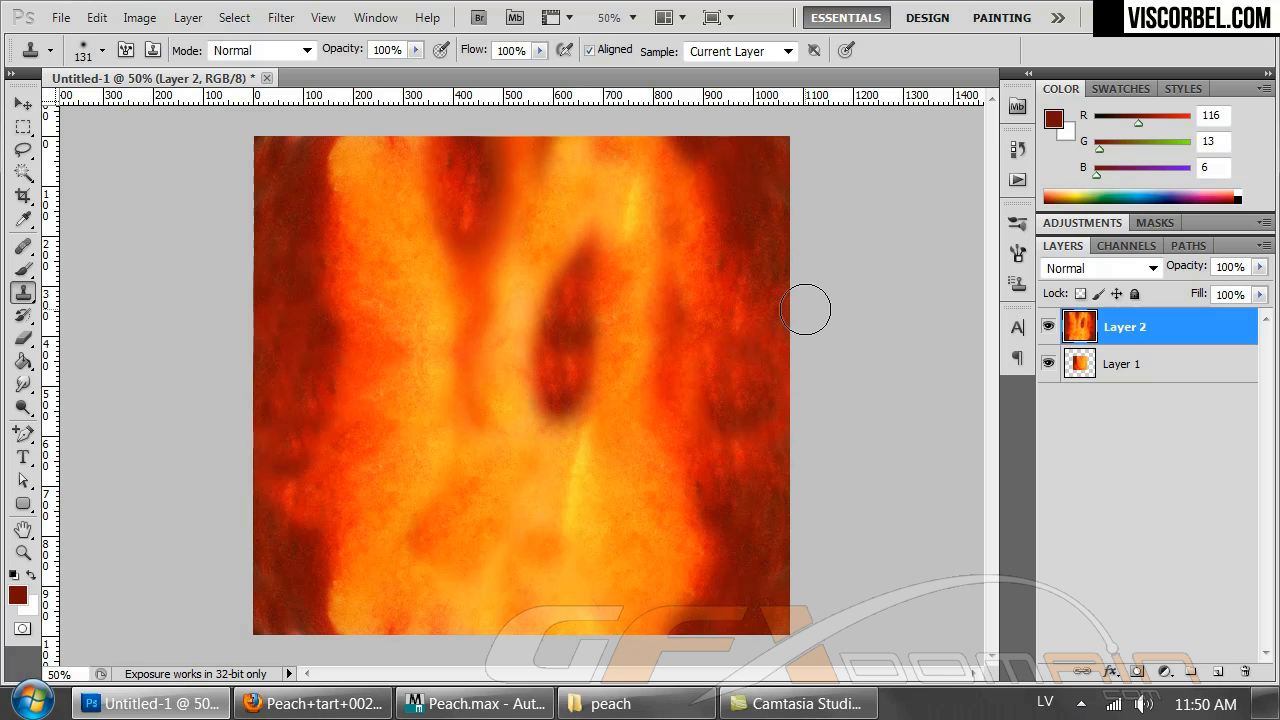
# Save the texture as a PNG over the existing peach.png in the Textures folder
pyautogui.hotkey('ctrl', 'shift', 's')
pyautogui.click(390, 485)
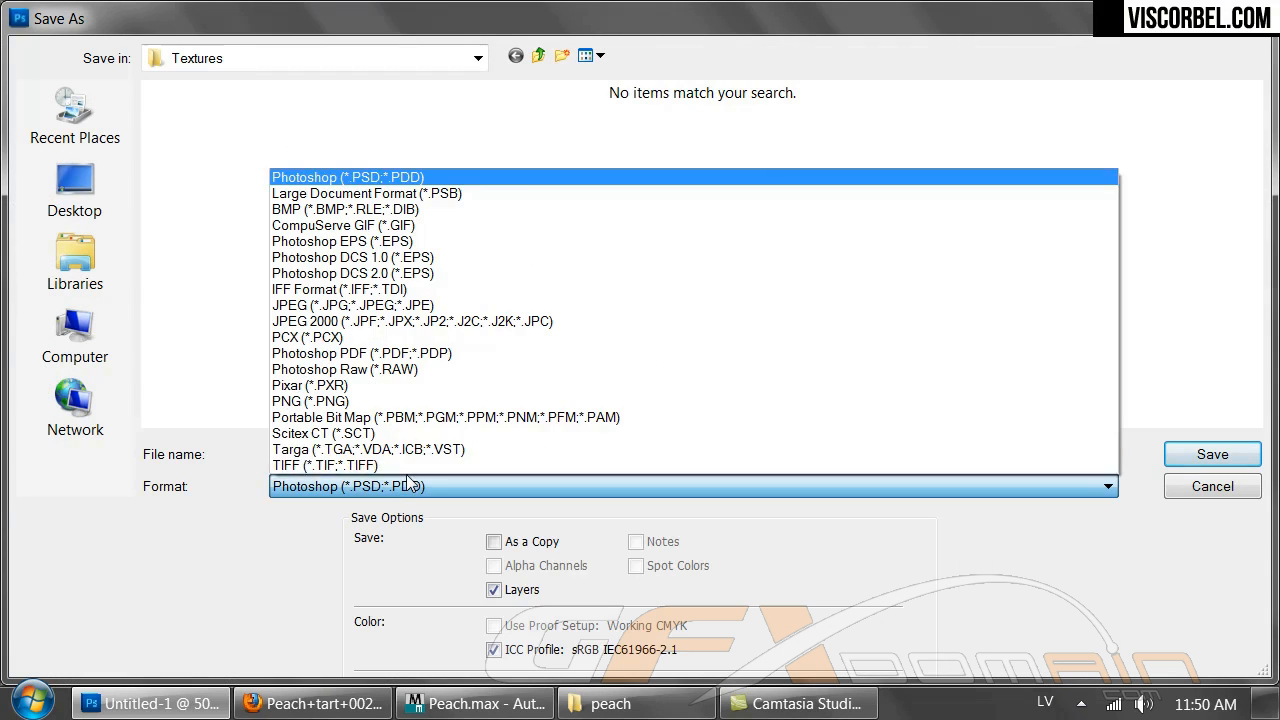
pyautogui.click(420, 398)
pyautogui.click(700, 356)
pyautogui.doubleClick(698, 352)
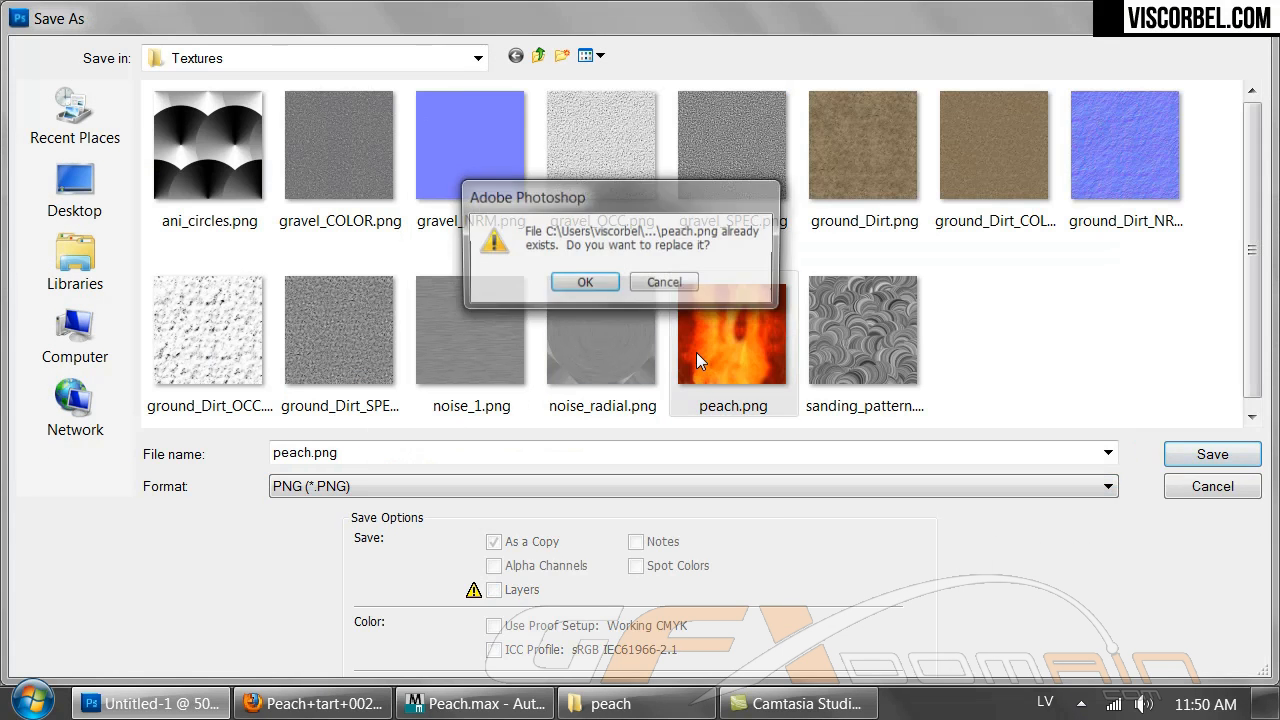
pyautogui.click(600, 288)
pyautogui.click(697, 252)
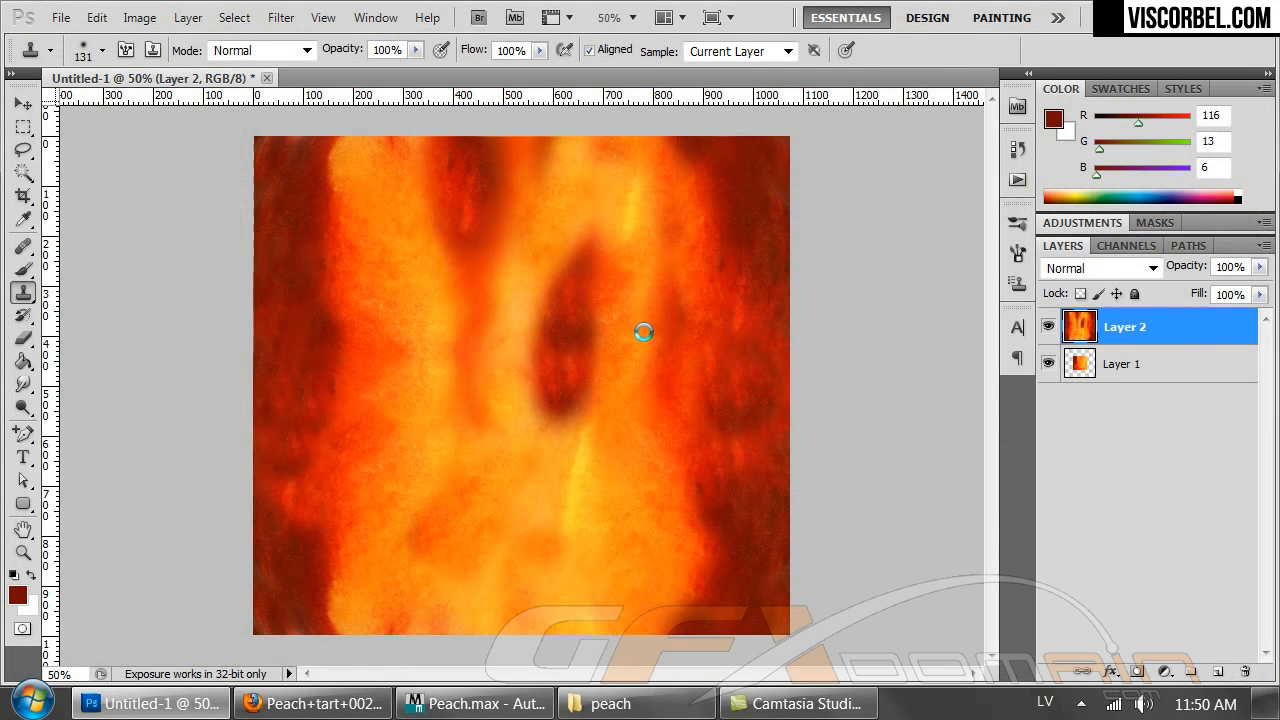
# Switch to 3ds Max and load peach.png as a Bitmap in the diffuse map of the Peach material
pyautogui.click(478, 700)
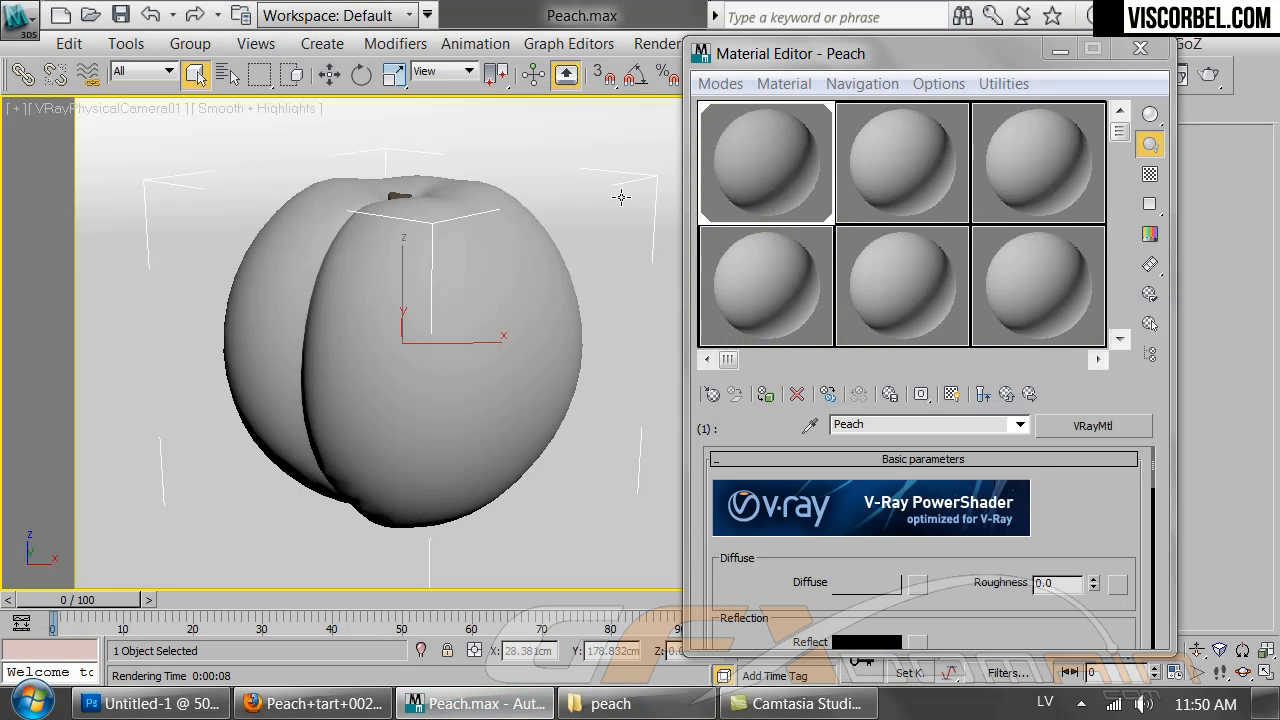
pyautogui.moveTo(945, 596); pyautogui.dragTo(955, 548)
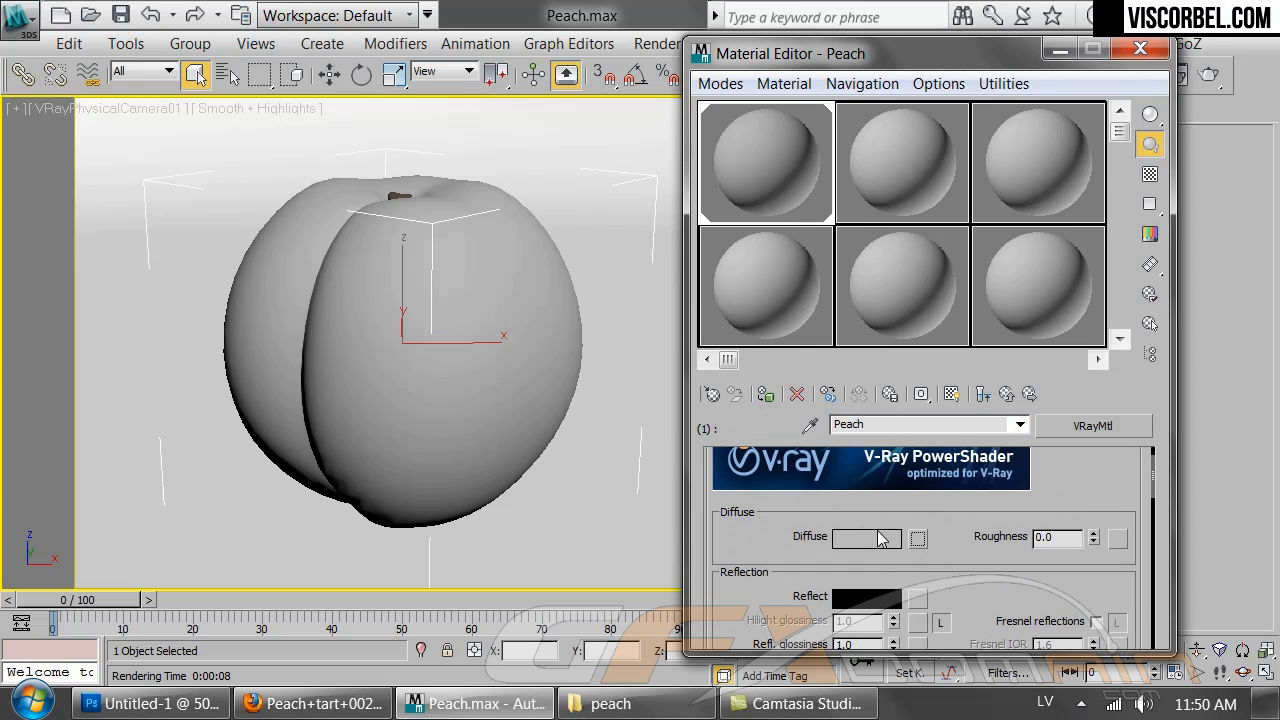
pyautogui.click(918, 538)
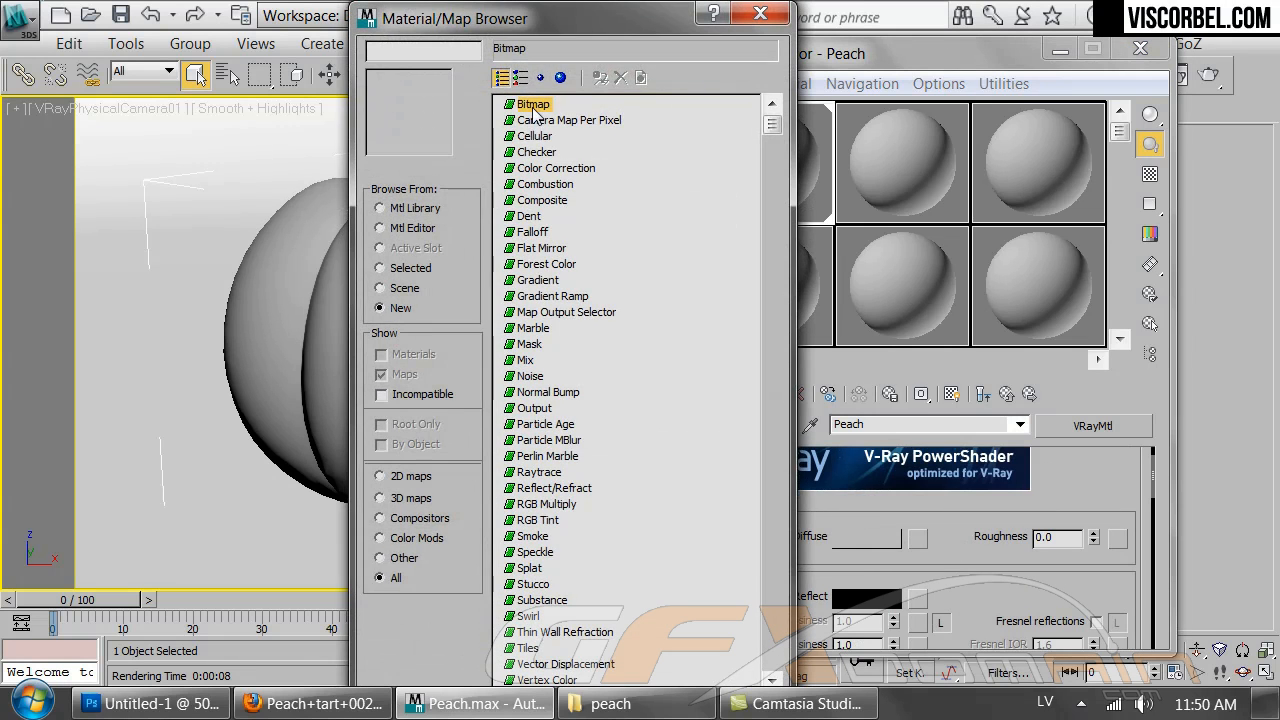
pyautogui.doubleClick(533, 112)
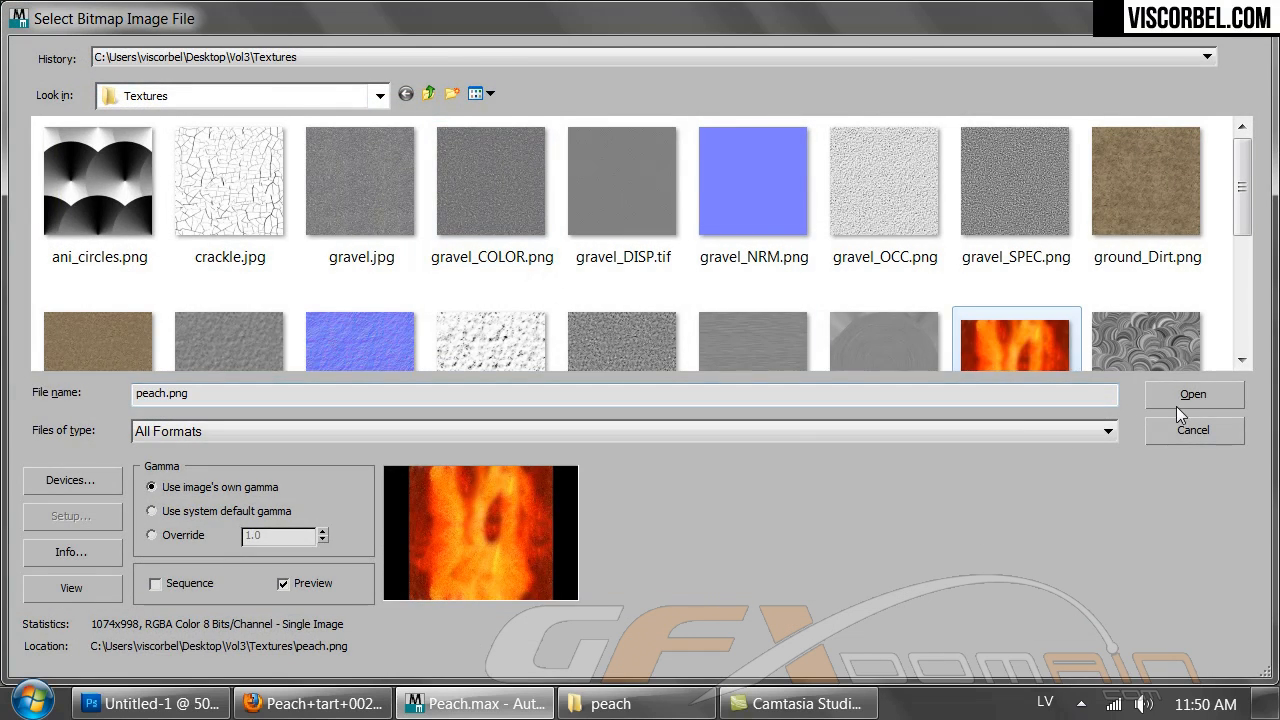
pyautogui.click(1177, 404)
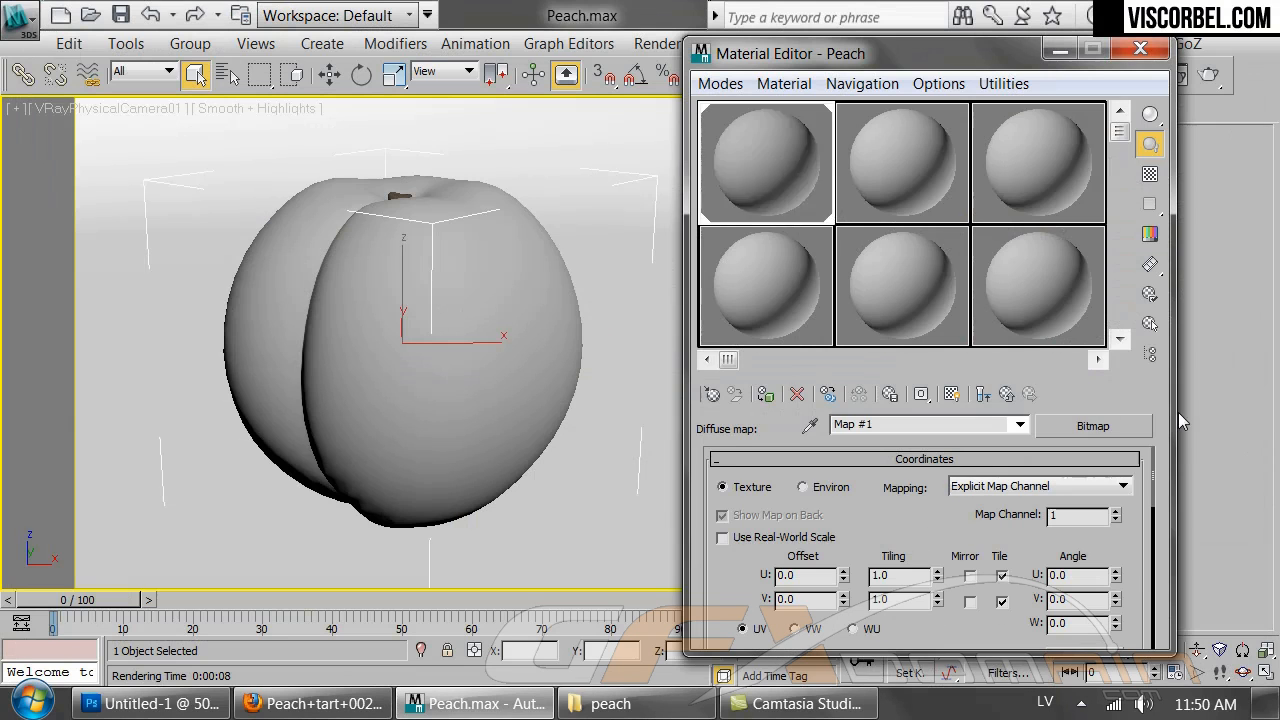
# Show the peach.png map on the model in the viewport and try shifting its U offset
pyautogui.click(951, 395)
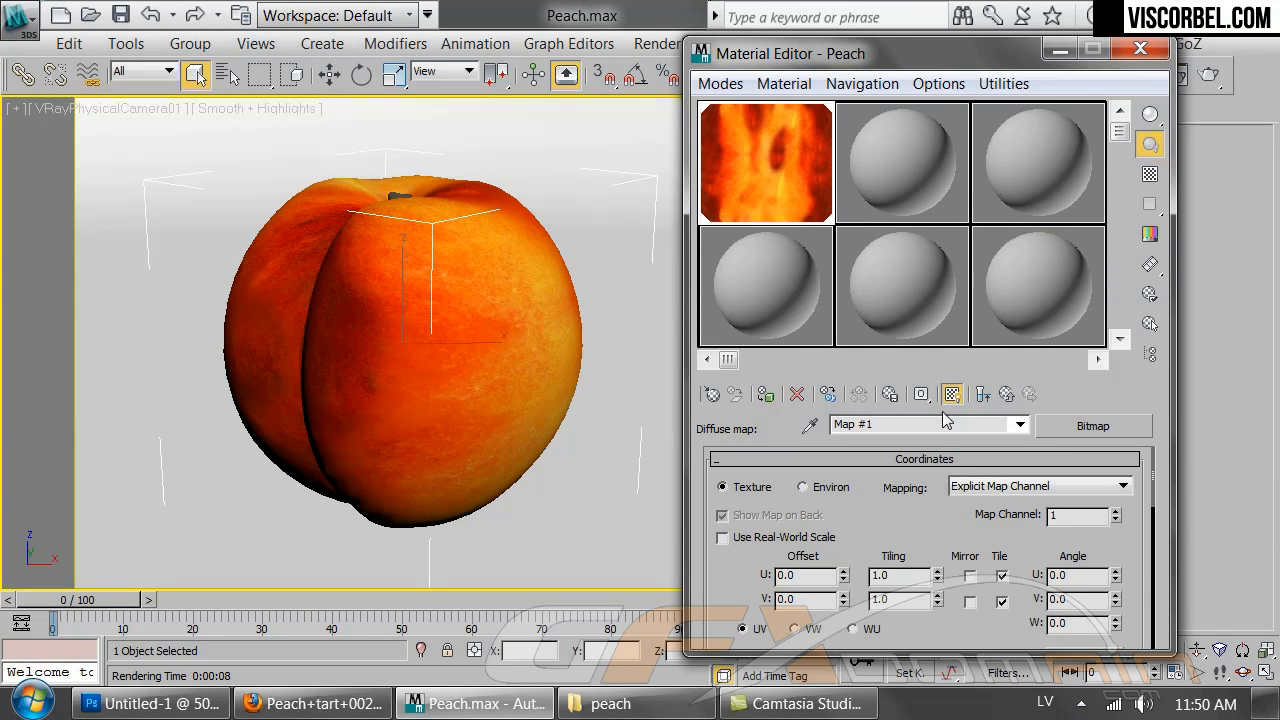
pyautogui.click(843, 580)
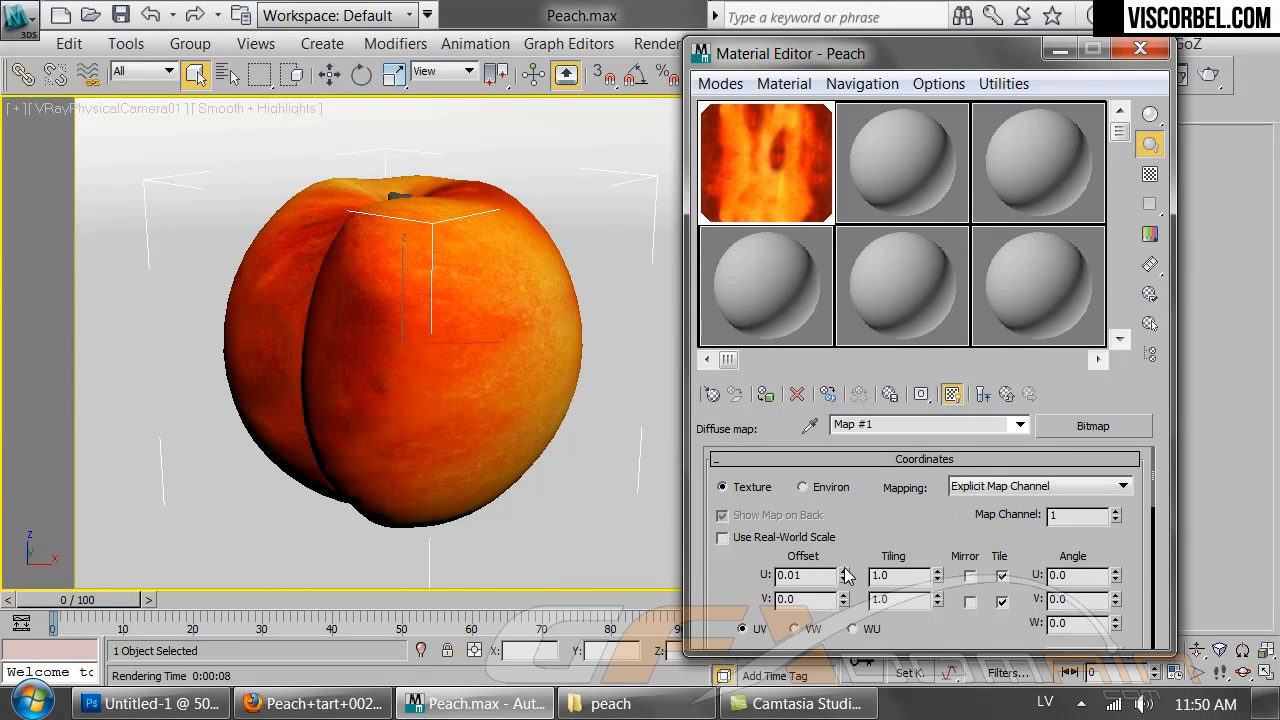
pyautogui.moveTo(843, 577); pyautogui.dragTo(828, 517)
pyautogui.rightClick(845, 575)
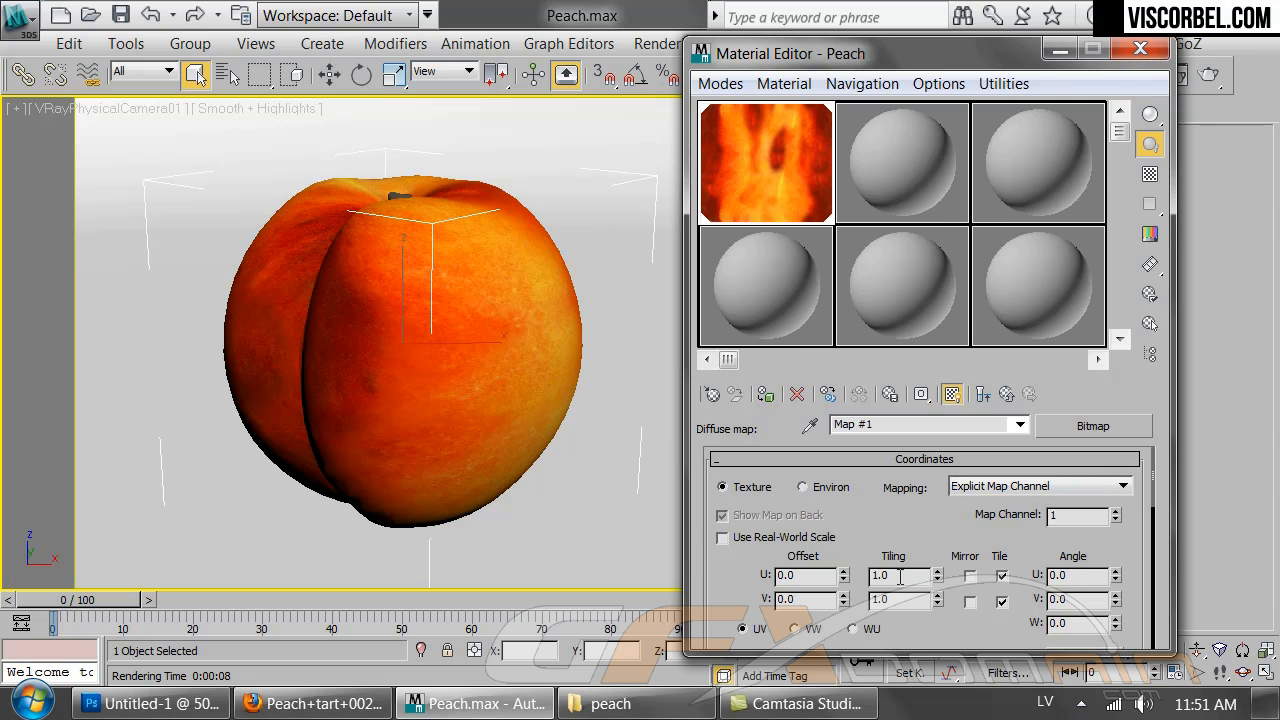
# Set the bitmap's U offset to 0.02 and render the peach with V-Ray
pyautogui.click(844, 581)
pyautogui.click(845, 573)
pyautogui.click(846, 574)
pyautogui.click(846, 574)
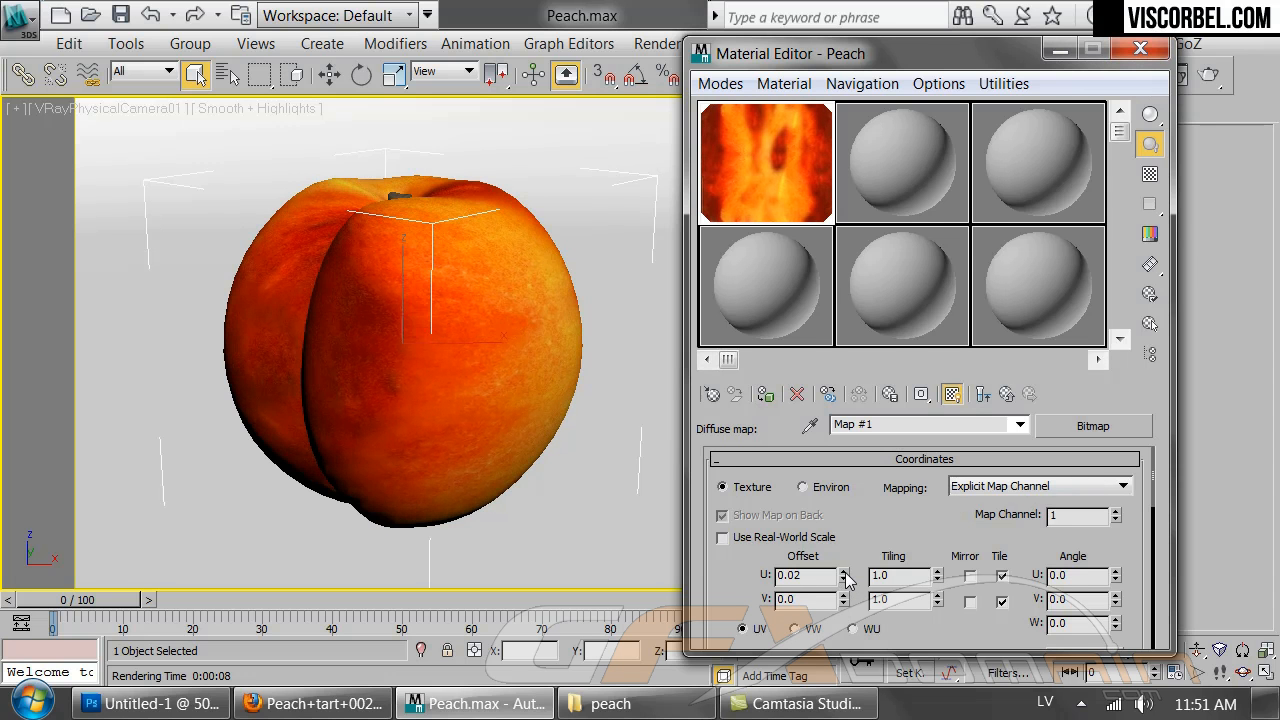
pyautogui.click(1208, 75)
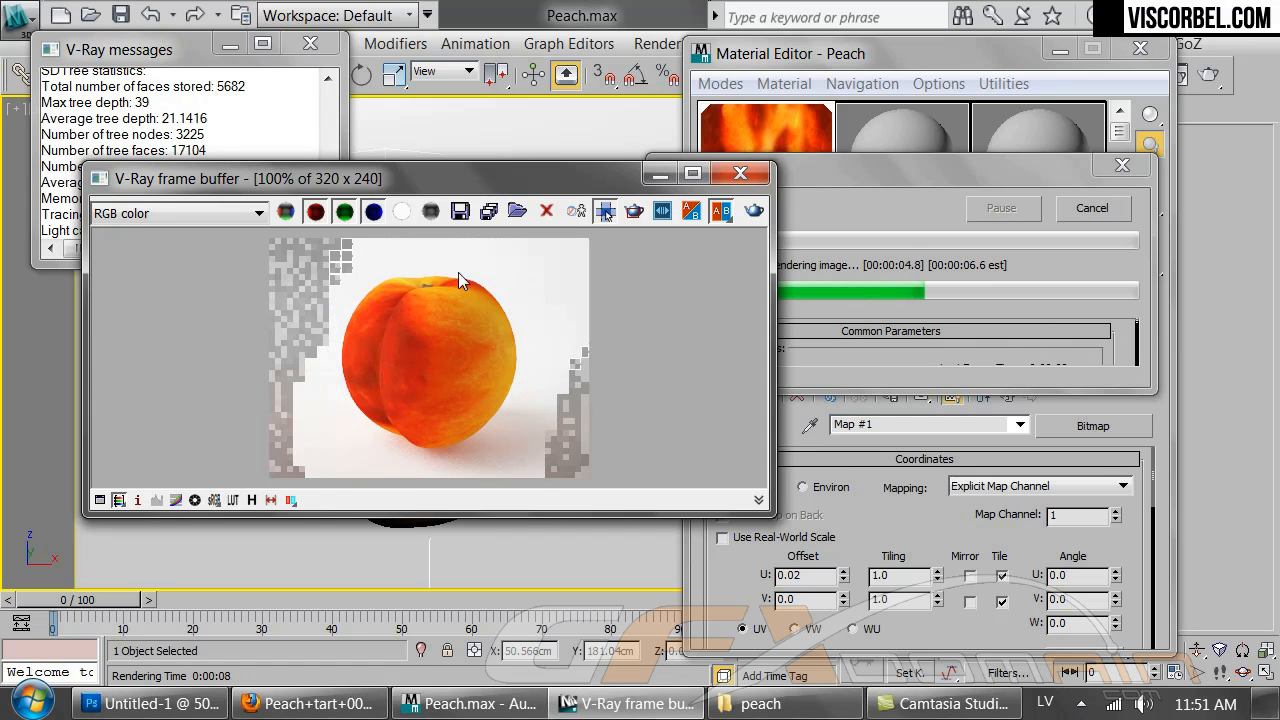
# Switch to Photoshop and adjust Layer 2's Hue/Saturation to Saturation -11 and Lightness +12
pyautogui.click(203, 708)
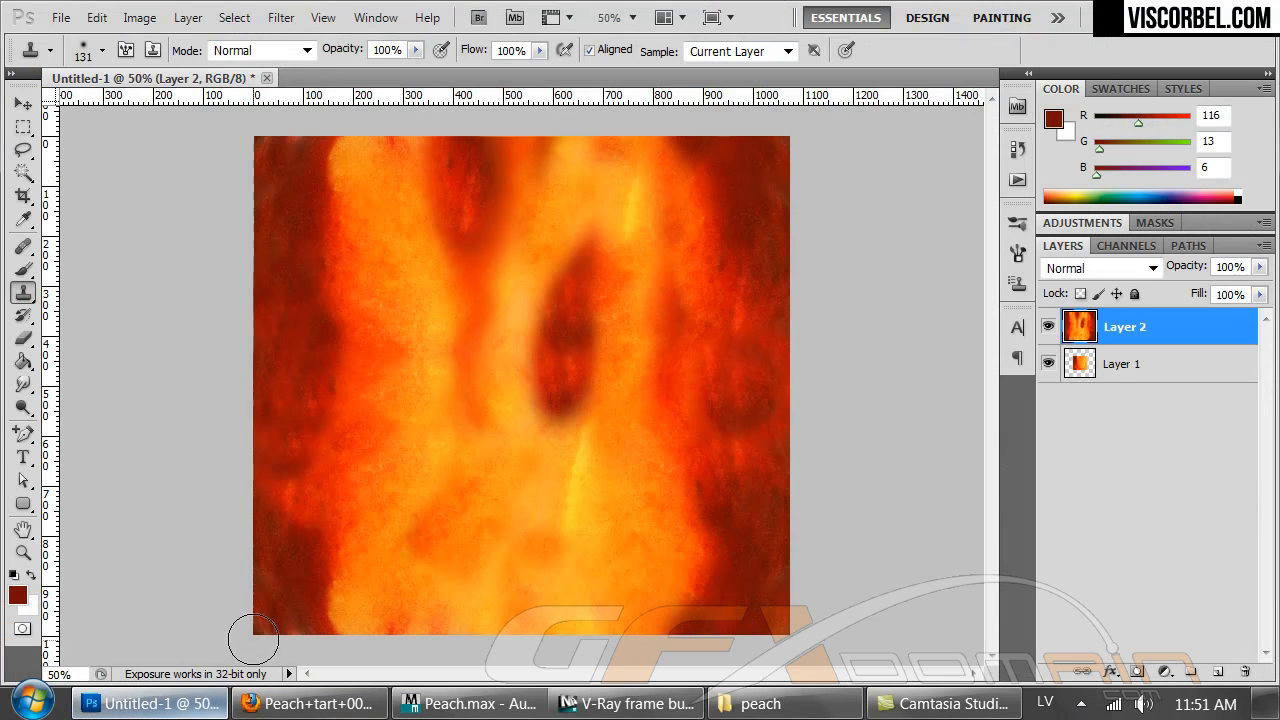
pyautogui.click(152, 20)
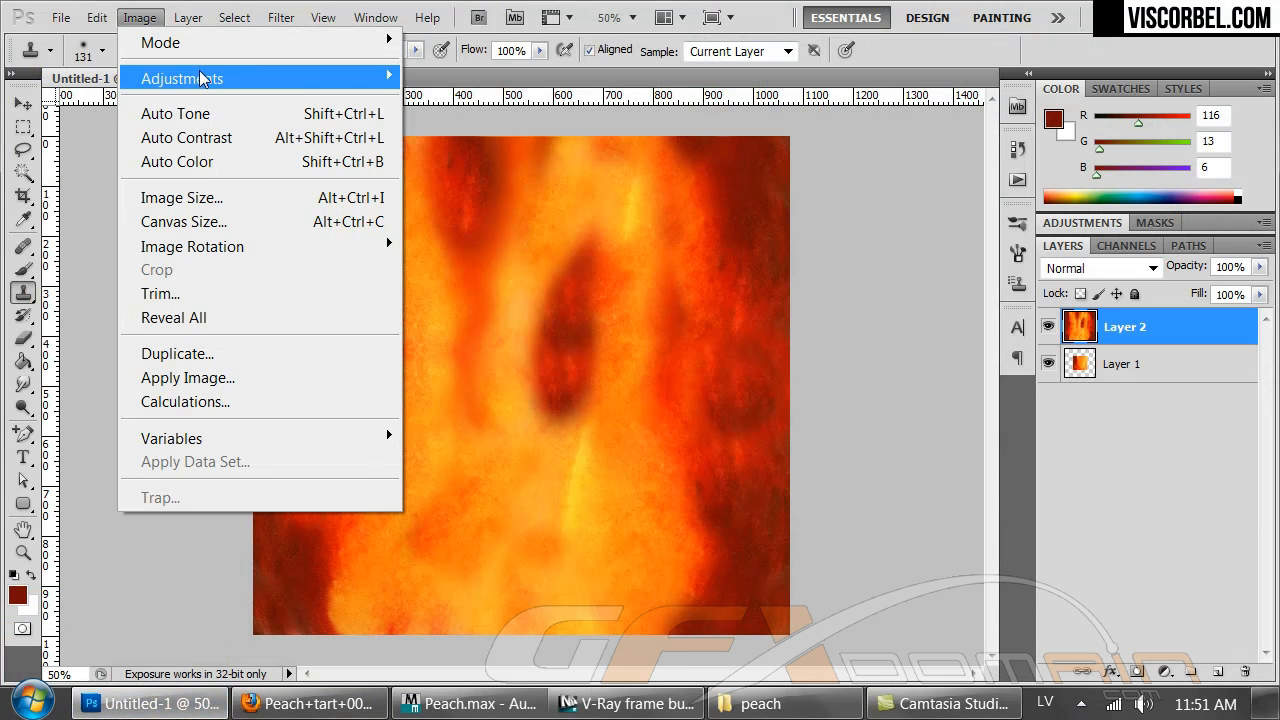
pyautogui.moveTo(200, 77)
pyautogui.click(480, 222)
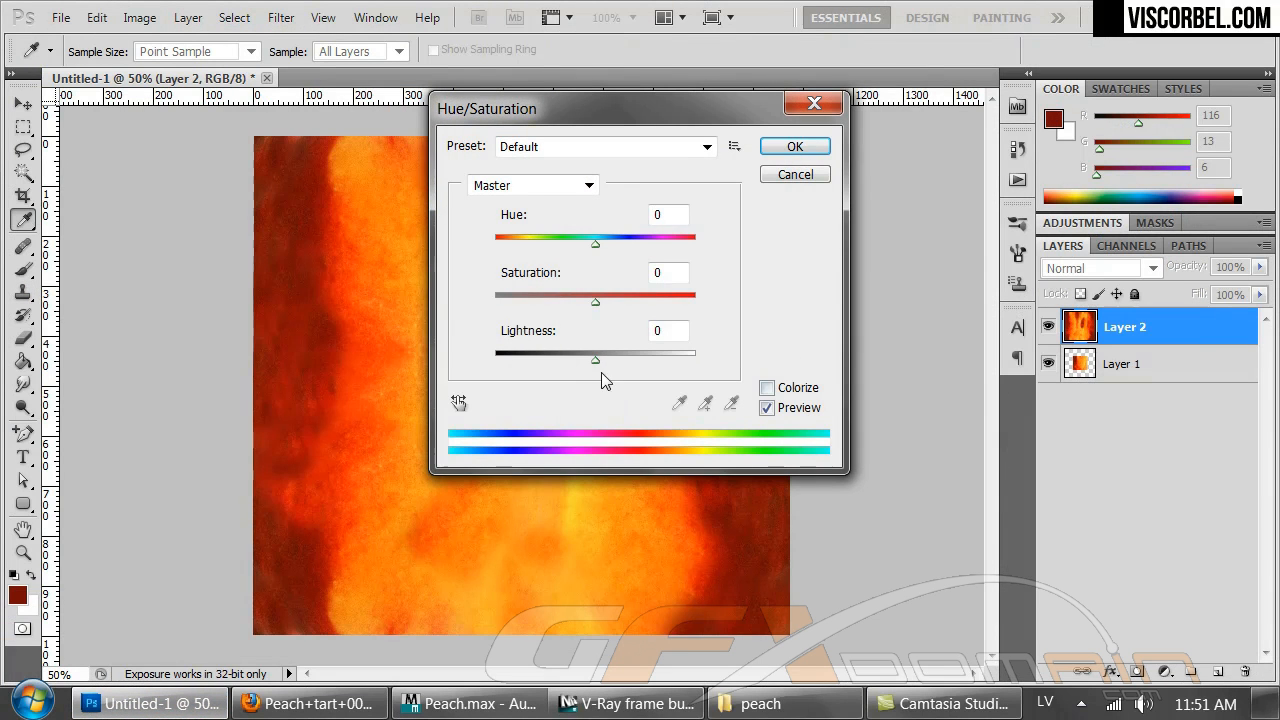
pyautogui.moveTo(601, 360); pyautogui.dragTo(604, 361)
pyautogui.moveTo(610, 108); pyautogui.dragTo(1006, 221)
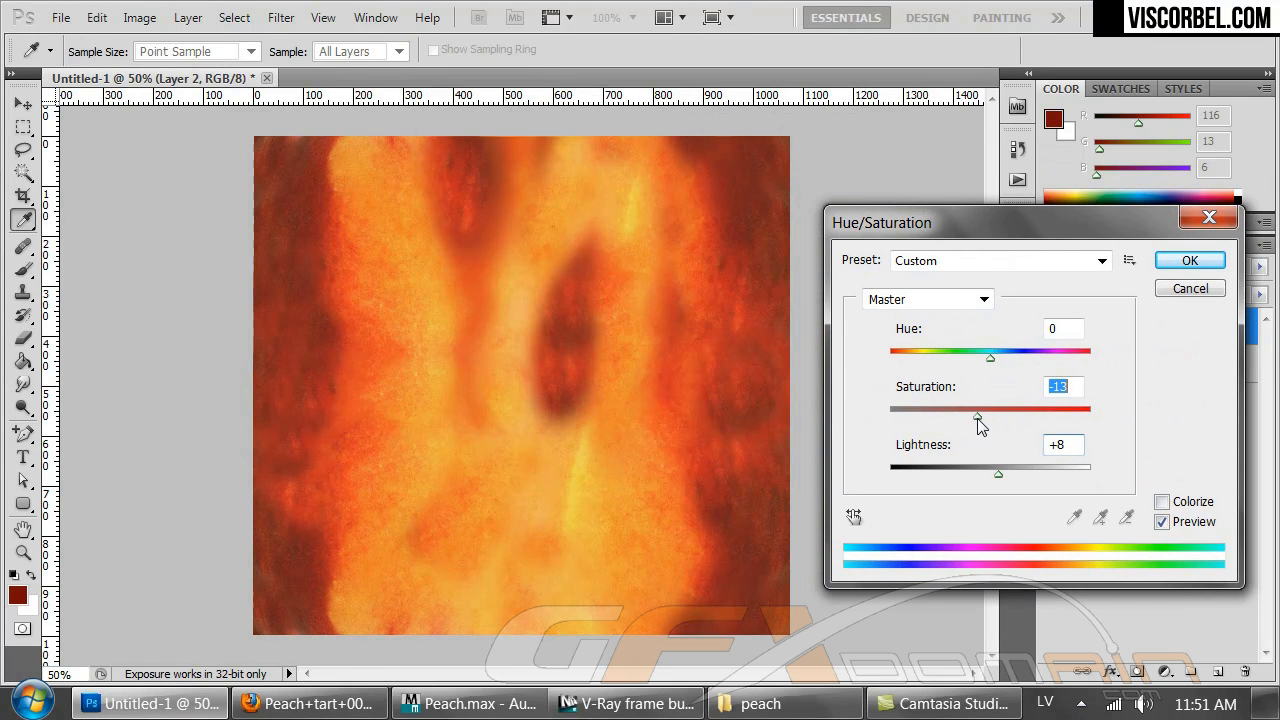
pyautogui.moveTo(999, 475); pyautogui.dragTo(1002, 476)
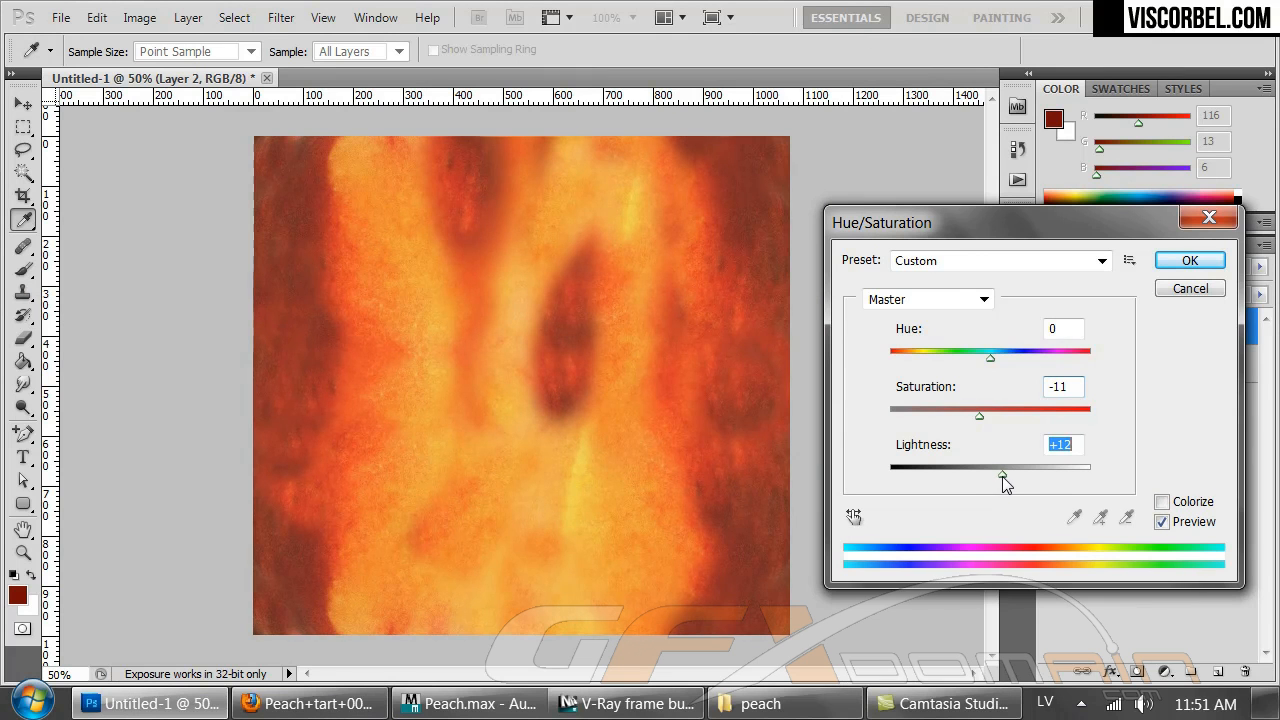
pyautogui.click(1162, 262)
# Save the adjusted texture as a PNG over peach.png in the Textures folder and re-render the peach in 3ds Max
pyautogui.hotkey('ctrl', 's')
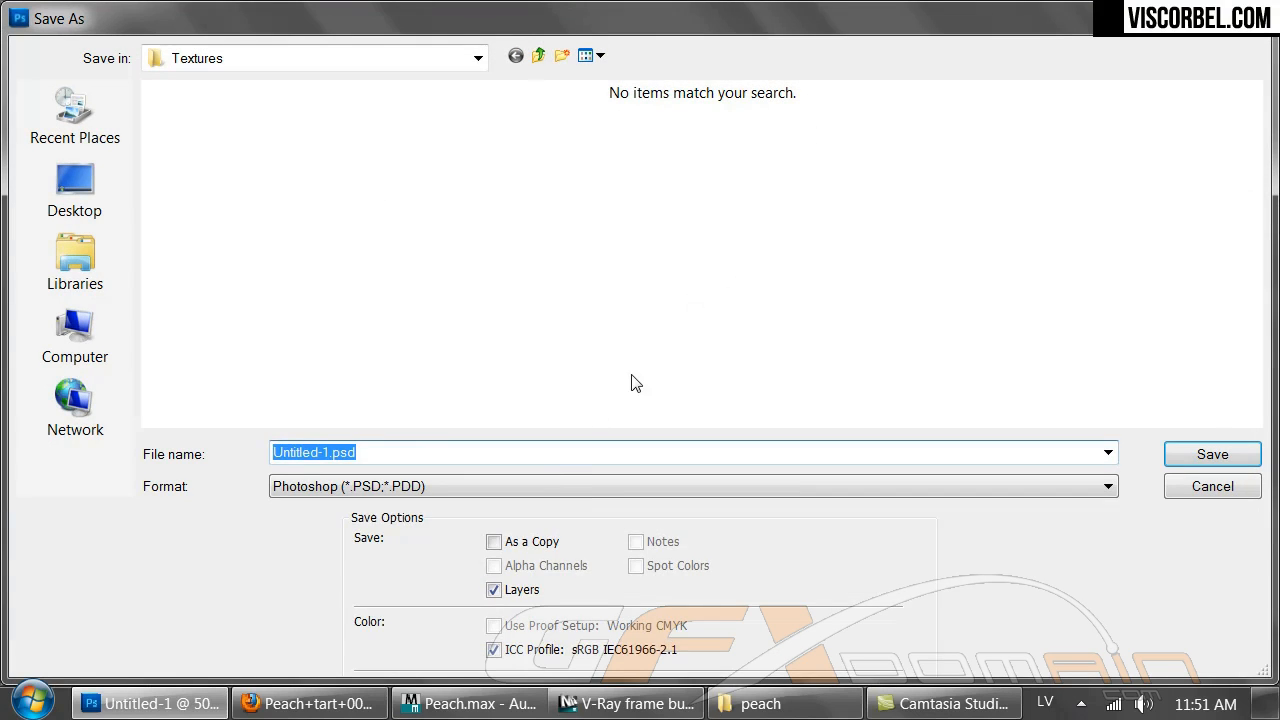
pyautogui.click(560, 489)
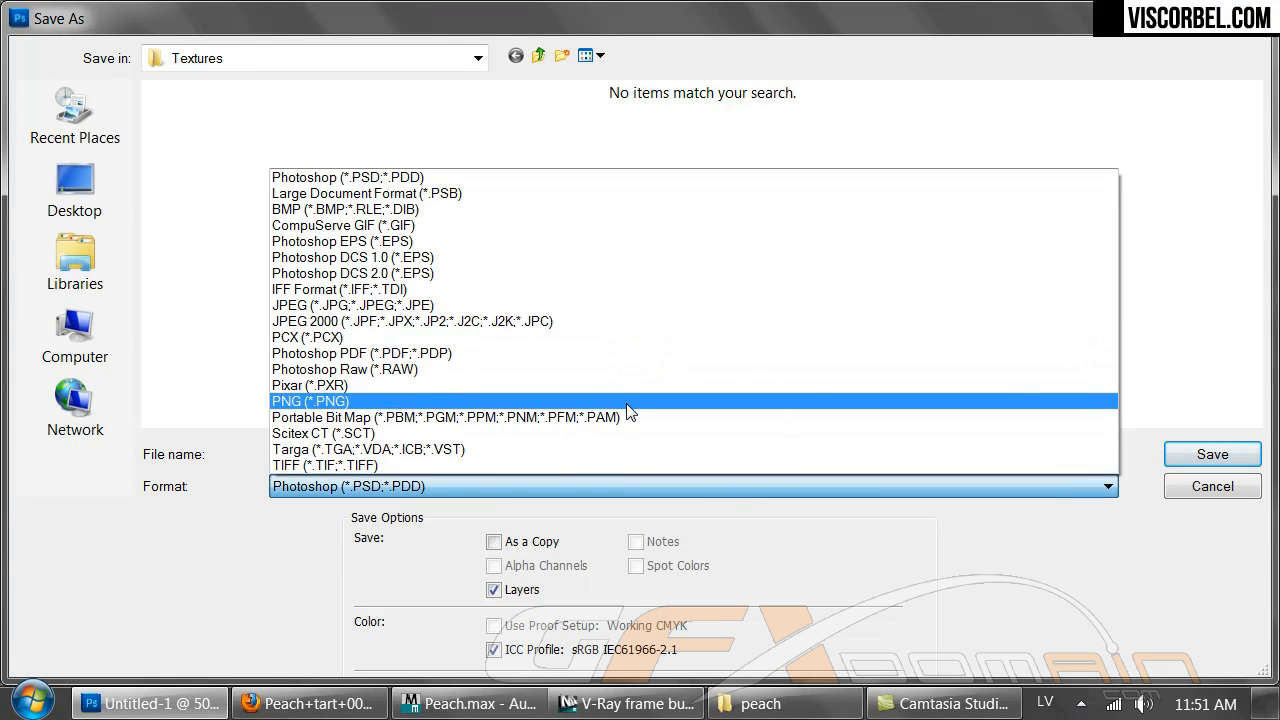
pyautogui.click(660, 400)
pyautogui.doubleClick(767, 329)
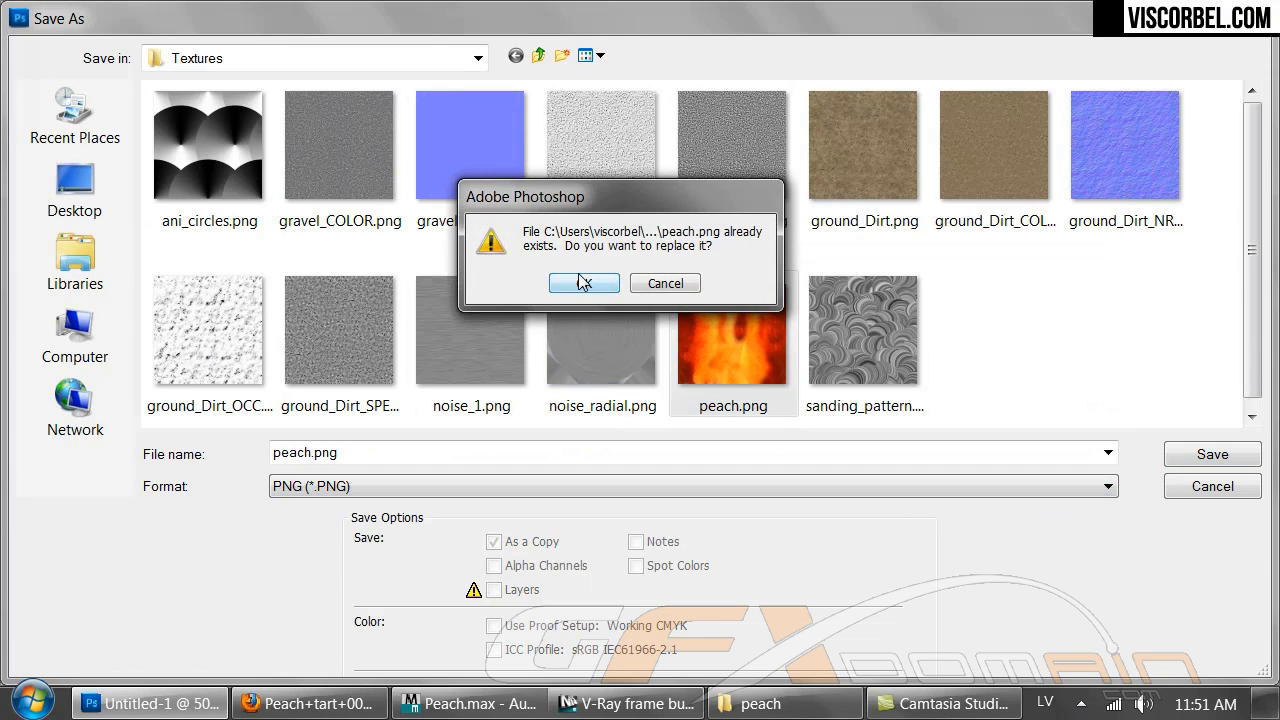
pyautogui.click(580, 282)
pyautogui.click(673, 252)
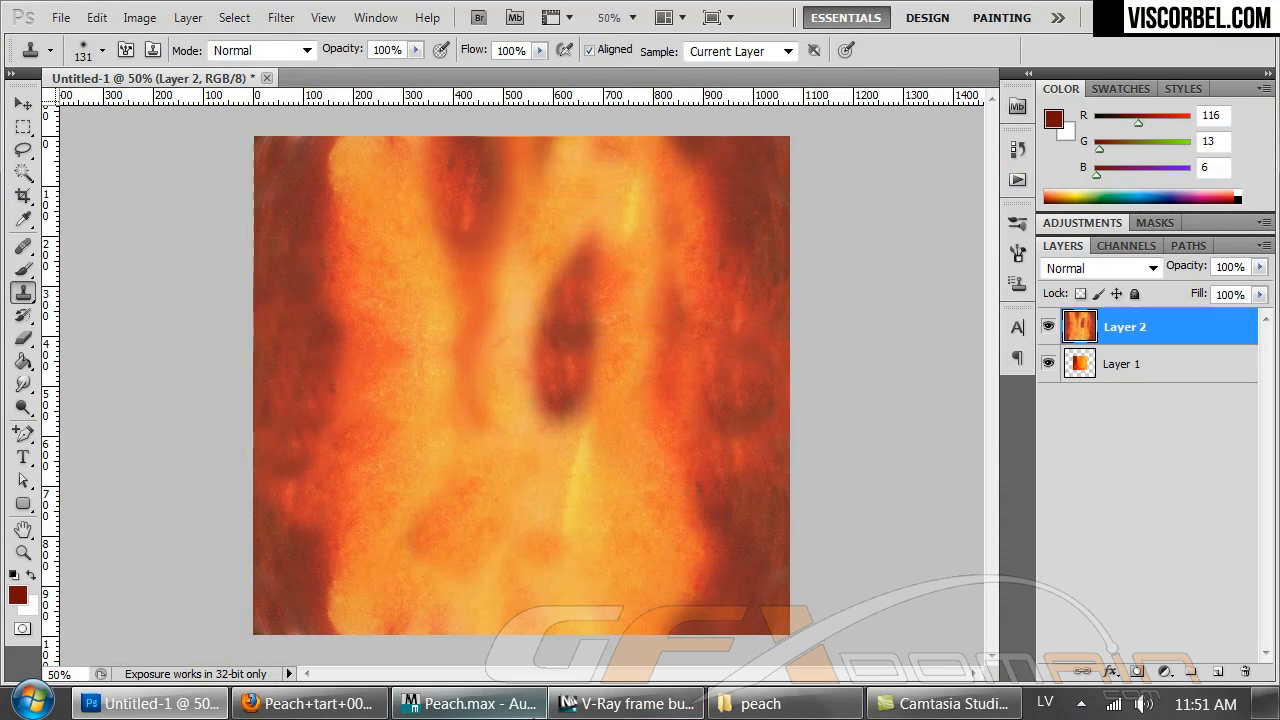
pyautogui.click(625, 704)
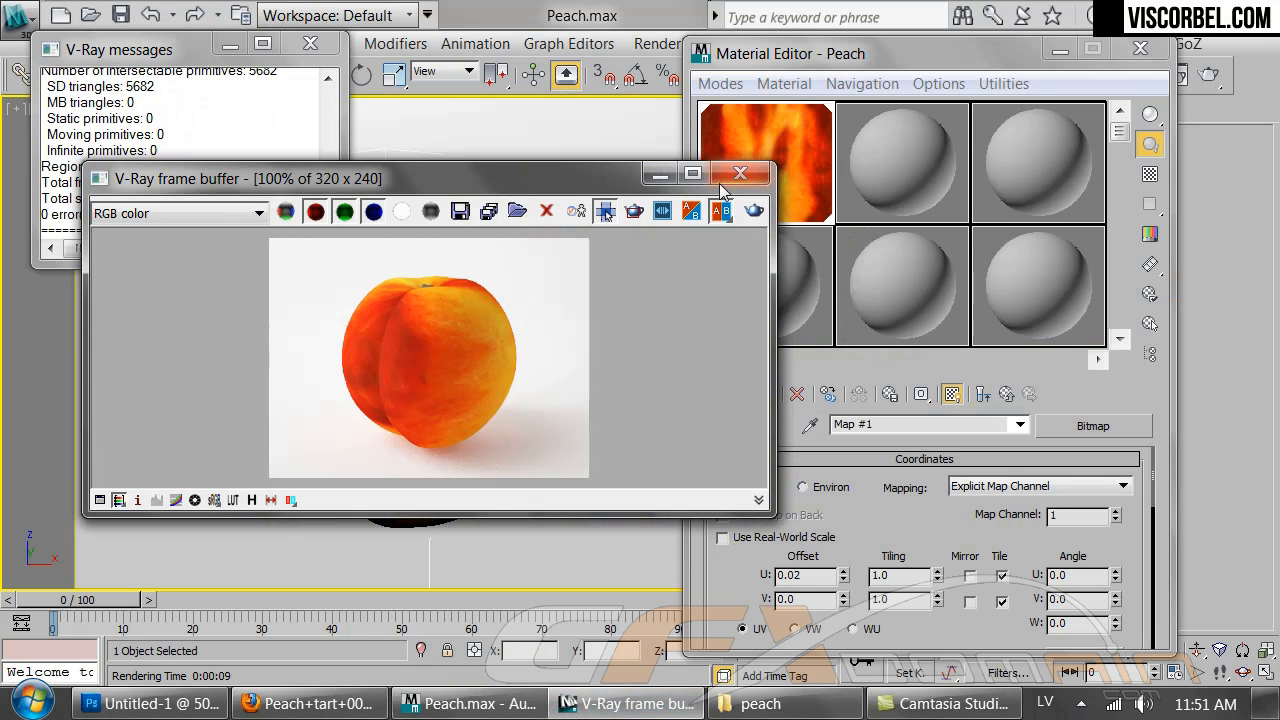
pyautogui.click(753, 211)
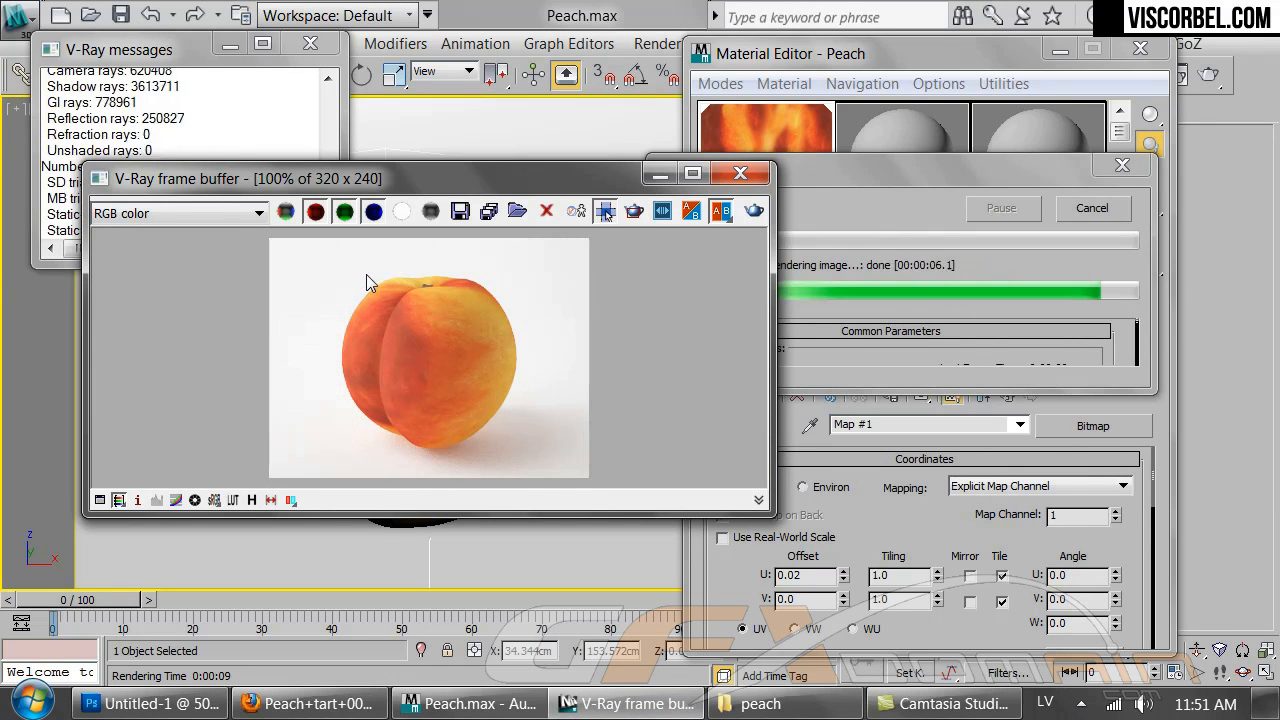
# Switch to Photoshop and darken the dark red skin areas along both sides of the texture with the Burn tool, Midtones at 26% exposure
pyautogui.click(169, 706)
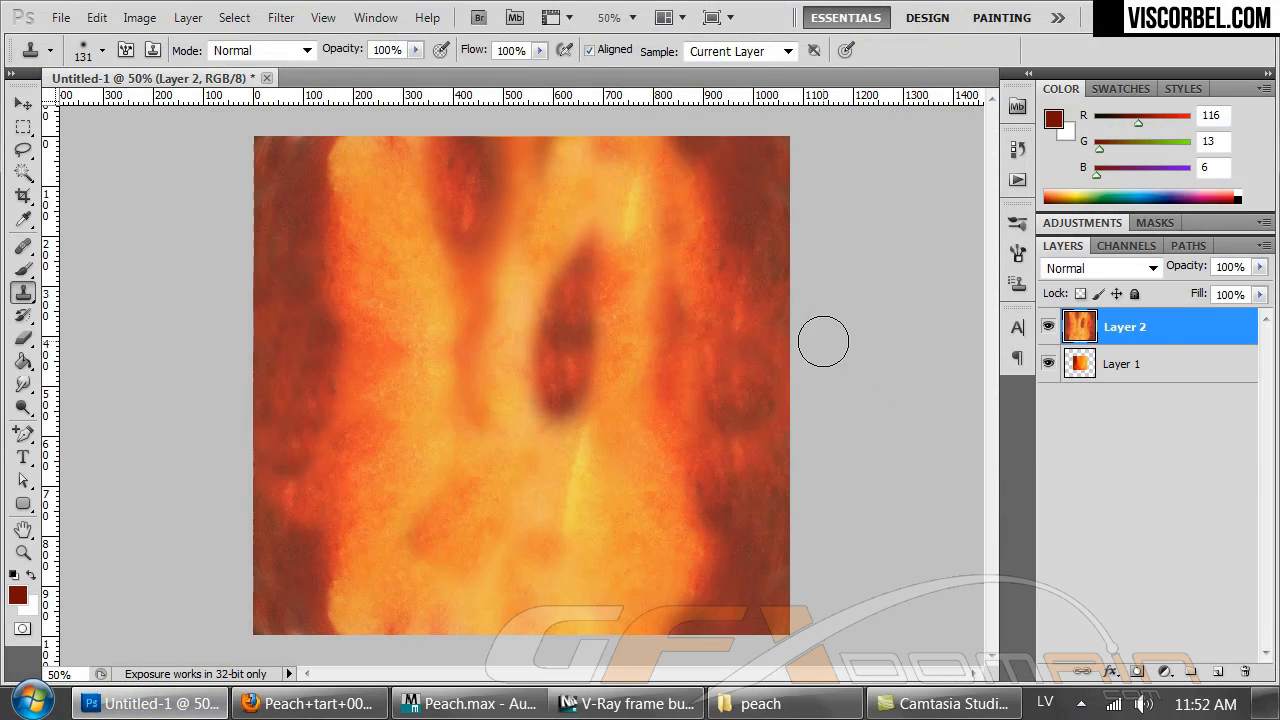
pyautogui.moveTo(29, 410); pyautogui.dragTo(50, 424)
pyautogui.moveTo(257, 130)
pyautogui.mouseDown()
pyautogui.moveTo(267, 281)
pyautogui.moveTo(249, 226)
pyautogui.moveTo(268, 515)
pyautogui.moveTo(266, 354)
pyautogui.moveTo(257, 474)
pyautogui.mouseUp()
pyautogui.moveTo(469, 170)
pyautogui.mouseDown()
pyautogui.moveTo(491, 143)
pyautogui.moveTo(484, 194)
pyautogui.moveTo(457, 223)
pyautogui.moveTo(449, 214)
pyautogui.moveTo(563, 194)
pyautogui.moveTo(761, 234)
pyautogui.moveTo(737, 466)
pyautogui.moveTo(723, 334)
pyautogui.moveTo(756, 397)
pyautogui.moveTo(732, 592)
pyautogui.moveTo(772, 614)
pyautogui.moveTo(754, 529)
pyautogui.mouseUp()
pyautogui.moveTo(203, 489)
pyautogui.mouseDown()
pyautogui.moveTo(241, 560)
pyautogui.moveTo(242, 538)
pyautogui.mouseUp()
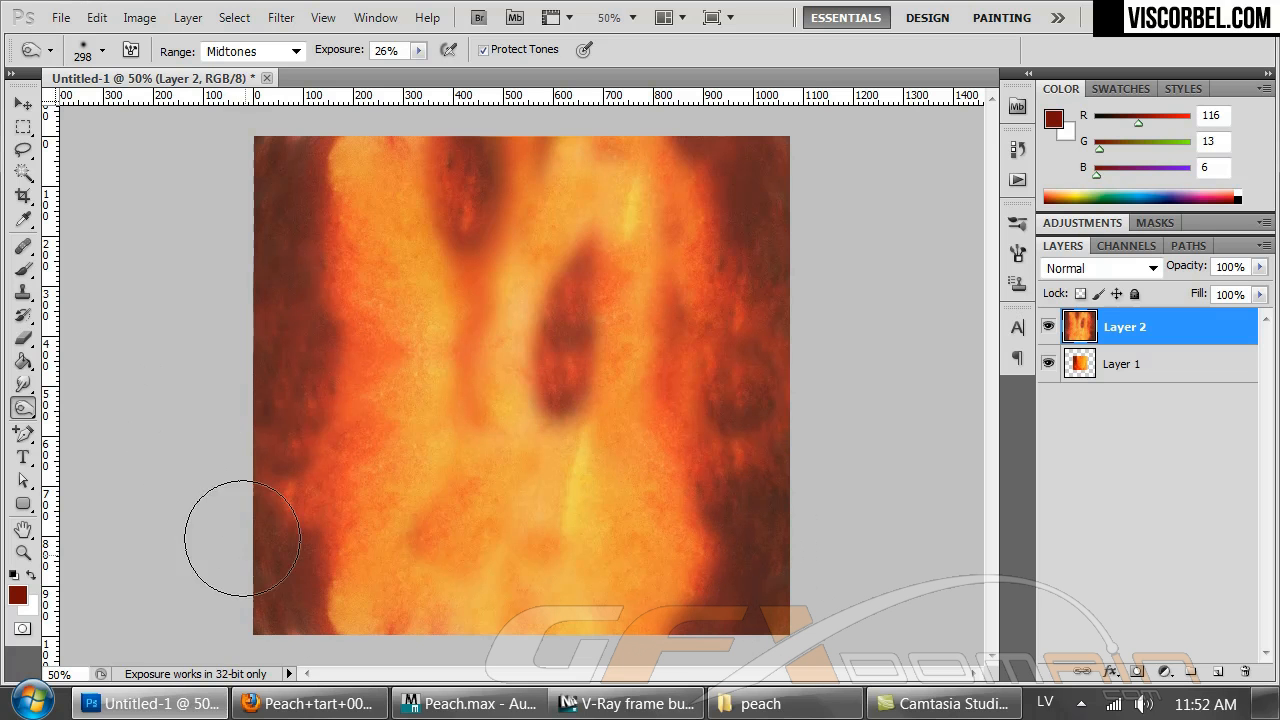
# Overwrite peach.png with the burned texture as a non-interlaced PNG
pyautogui.hotkey('ctrl', 'shift', 's')
pyautogui.click(672, 484)
pyautogui.click(715, 400)
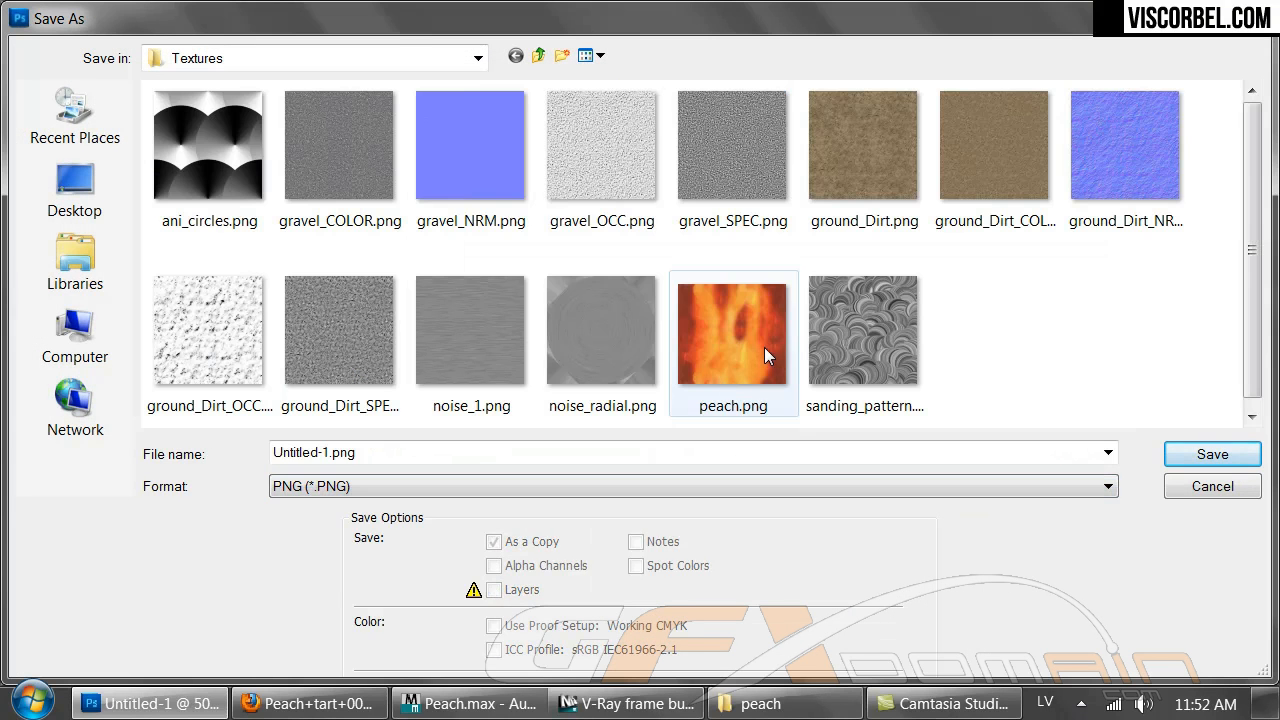
pyautogui.doubleClick(764, 347)
pyautogui.click(590, 285)
pyautogui.click(680, 250)
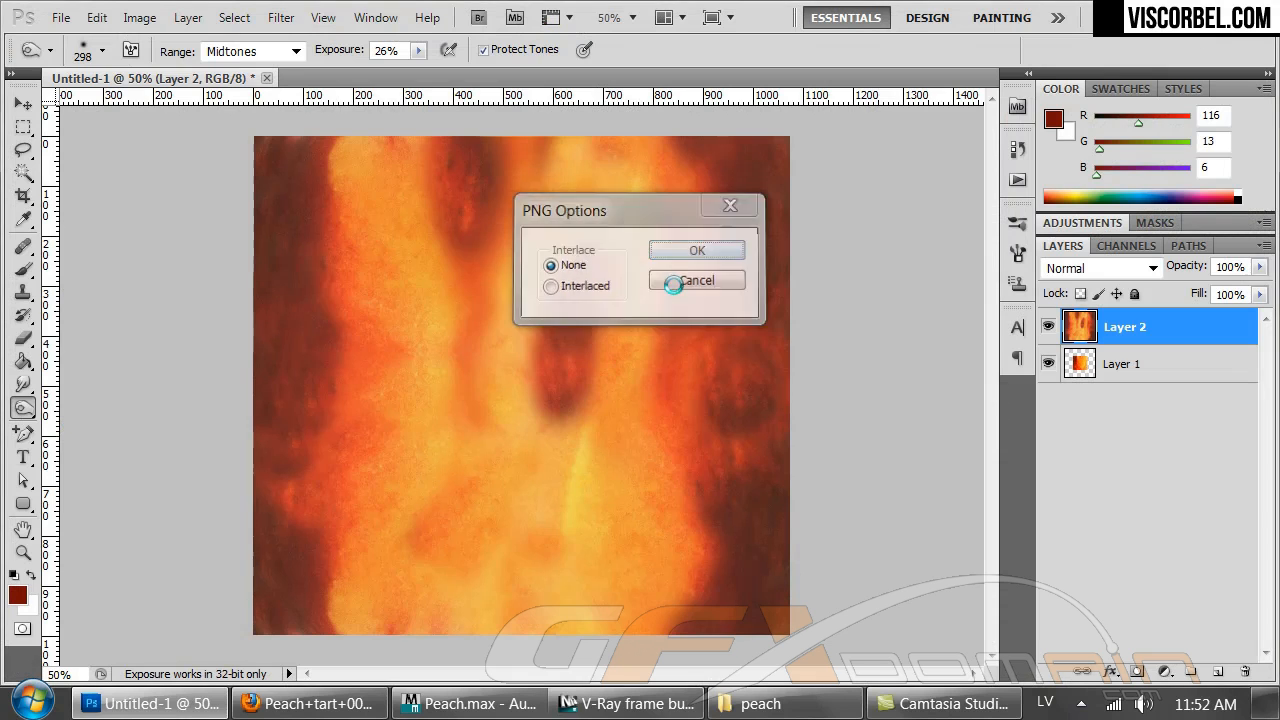
# Switch to 3ds Max and test-render the peach with the darkened texture, then close the frame buffer
pyautogui.click(627, 704)
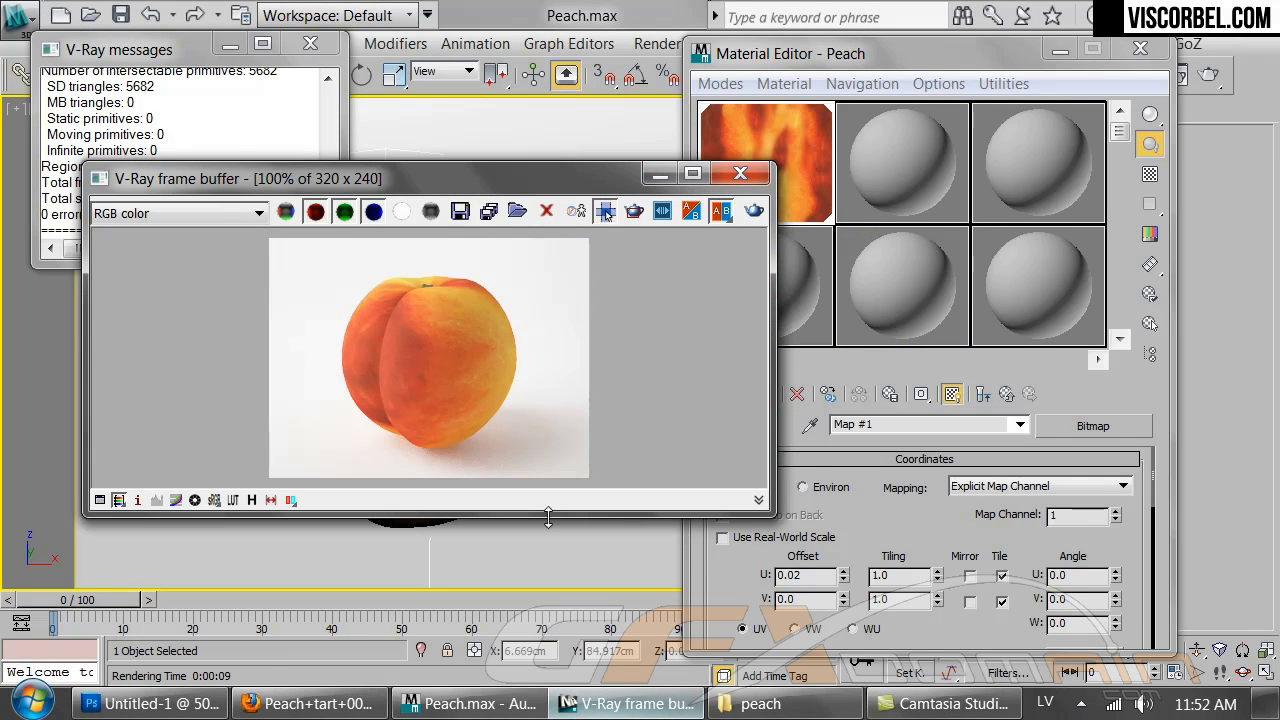
pyautogui.click(755, 215)
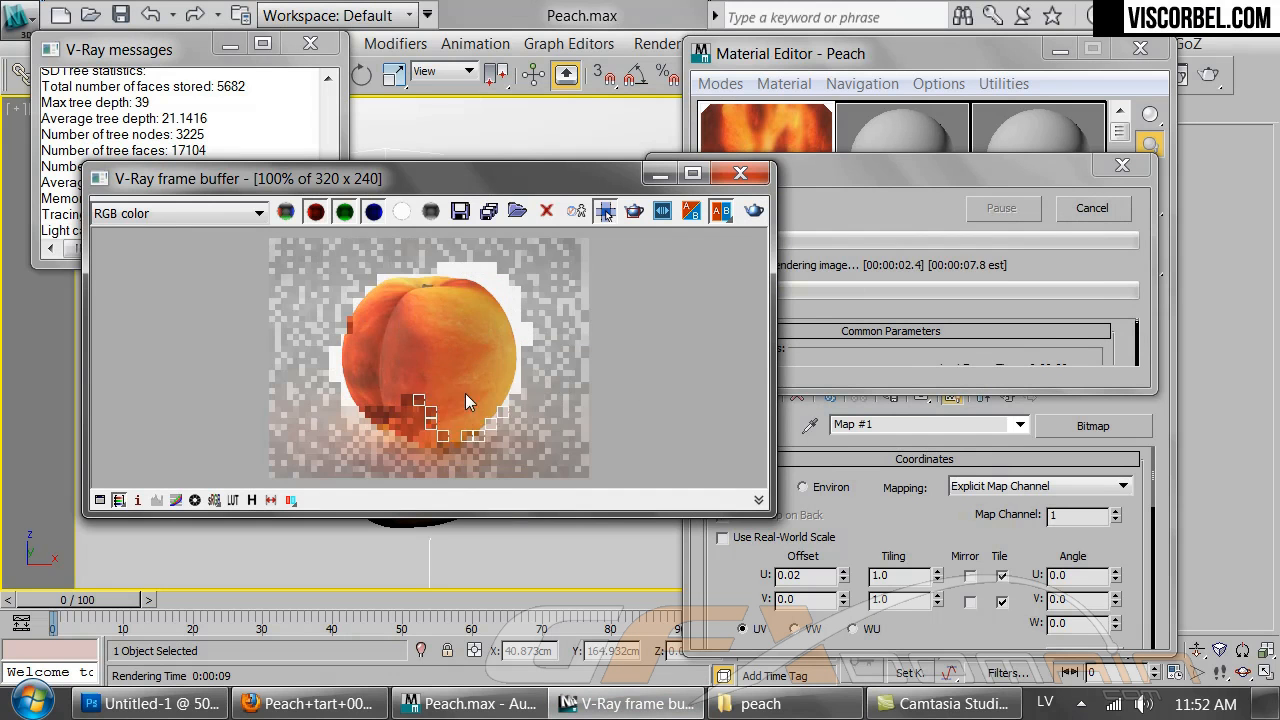
pyautogui.click(1109, 209)
pyautogui.click(755, 178)
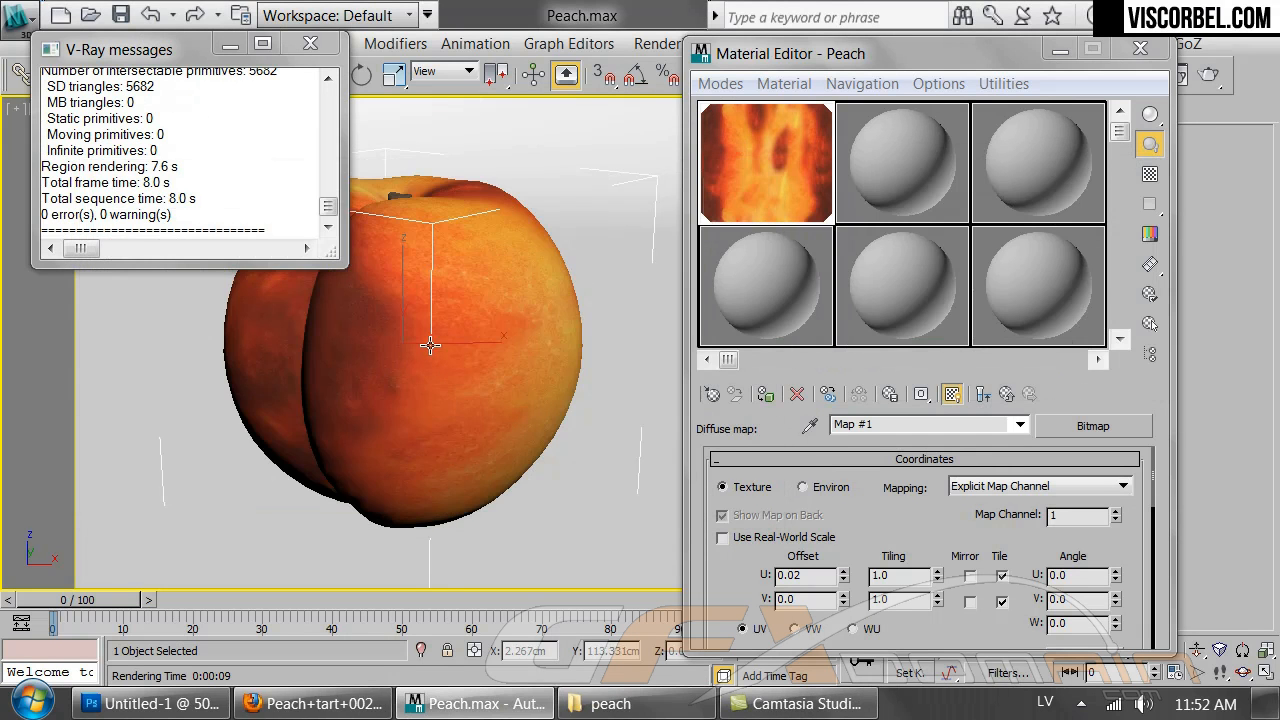
# Rotate the peach slightly about its vertical axis and close the V-Ray messages
pyautogui.press('e')
pyautogui.moveTo(423, 360); pyautogui.dragTo(419, 361)
pyautogui.click(310, 43)
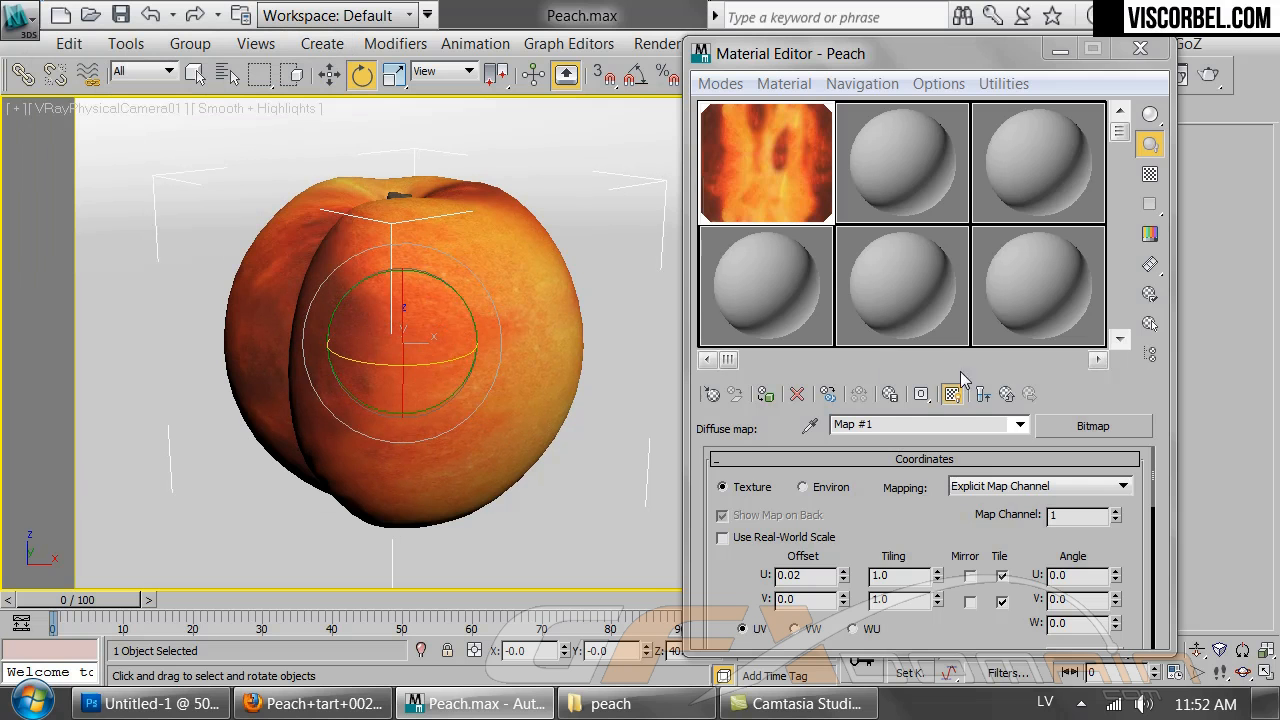
# Replace the Peach material's diffuse bitmap with a Falloff map, keeping peach.png as its sub-map
pyautogui.click(984, 395)
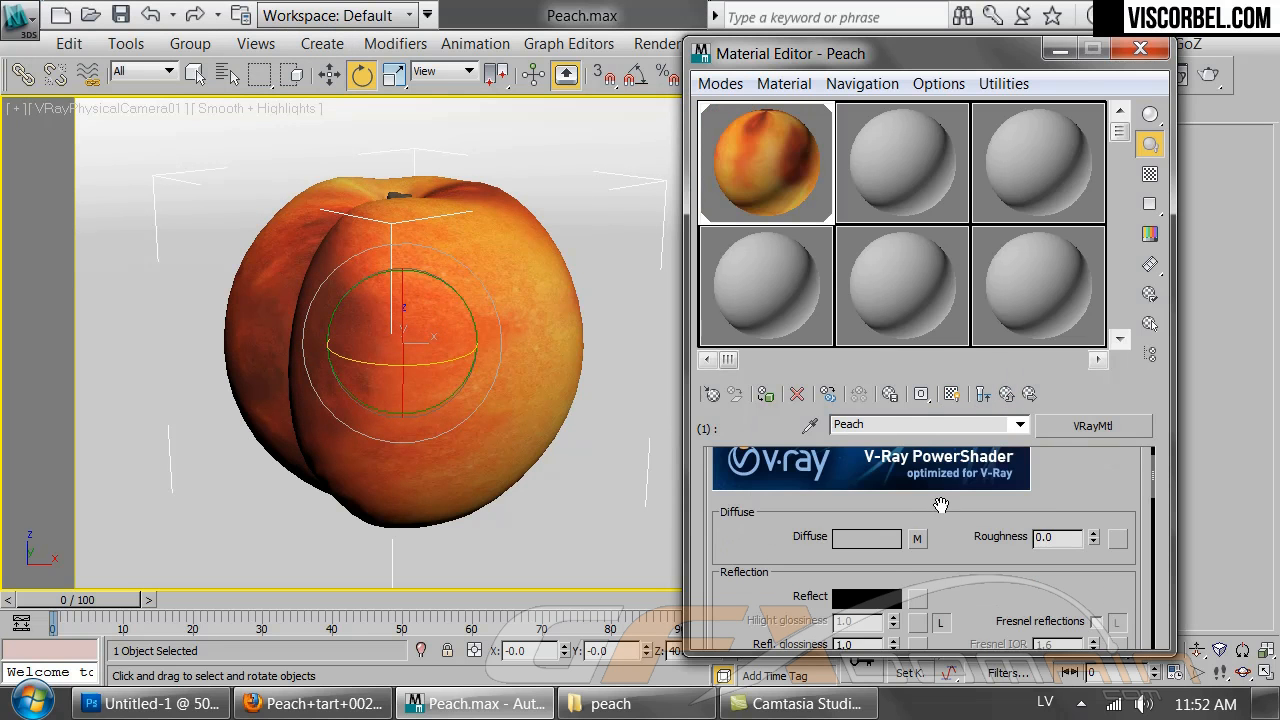
pyautogui.click(919, 538)
pyautogui.click(1093, 425)
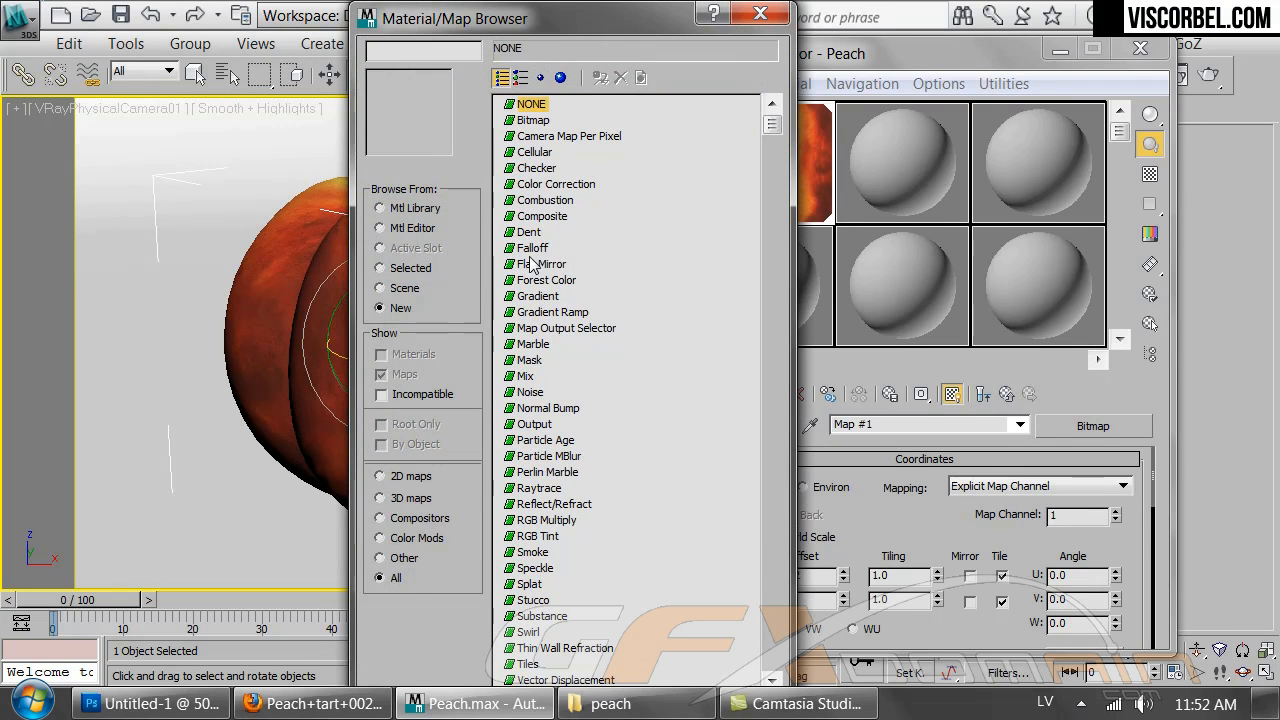
pyautogui.doubleClick(532, 248)
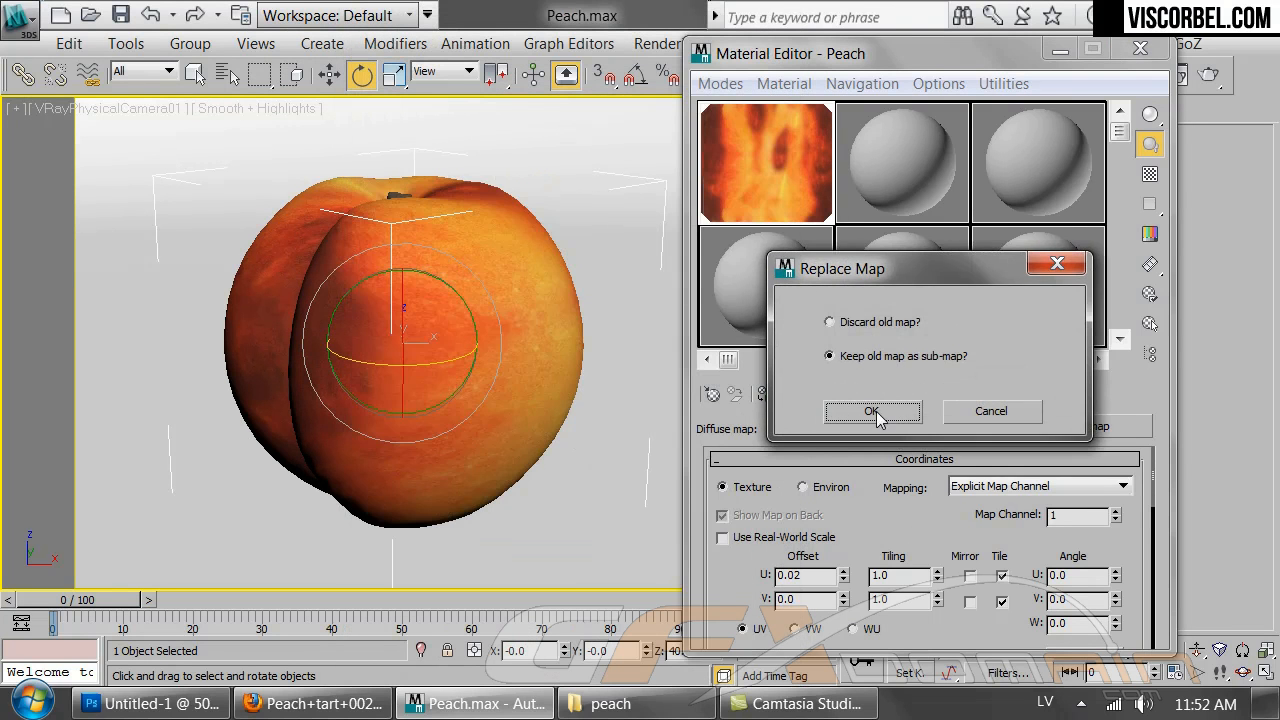
pyautogui.click(872, 411)
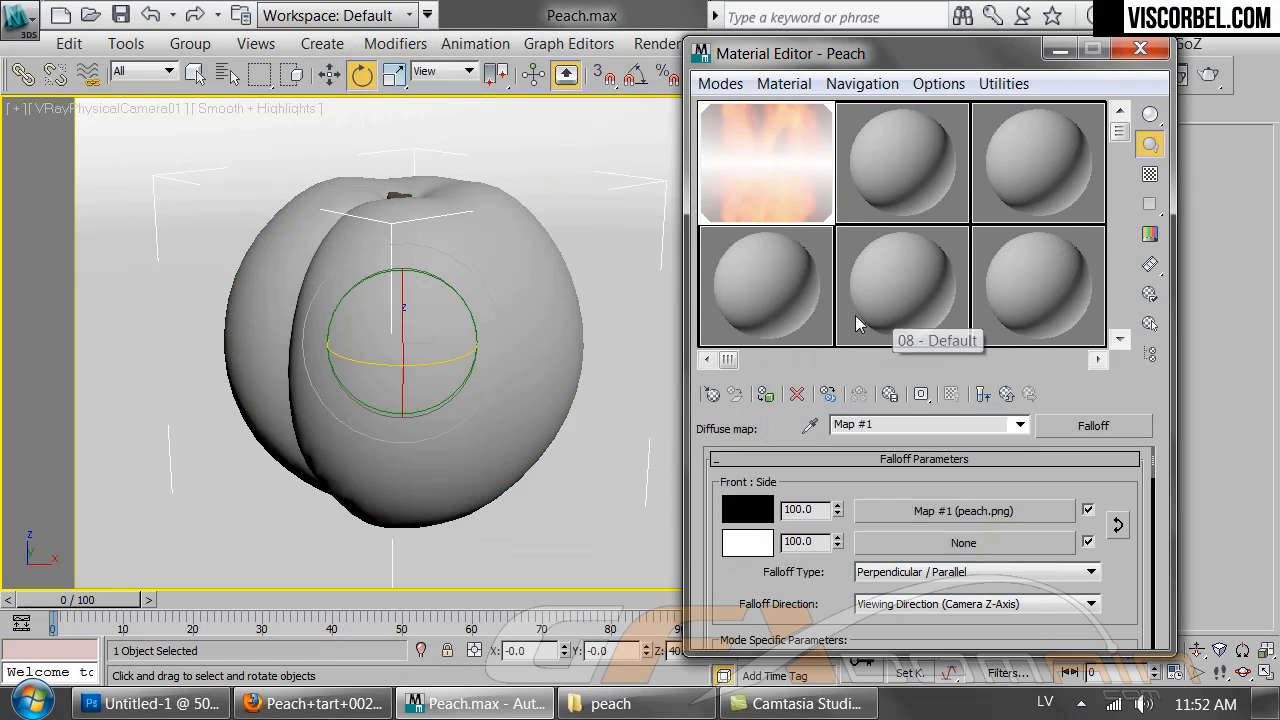
# Show the end result in the material sample and test-render the peach with the Falloff map
pyautogui.click(979, 397)
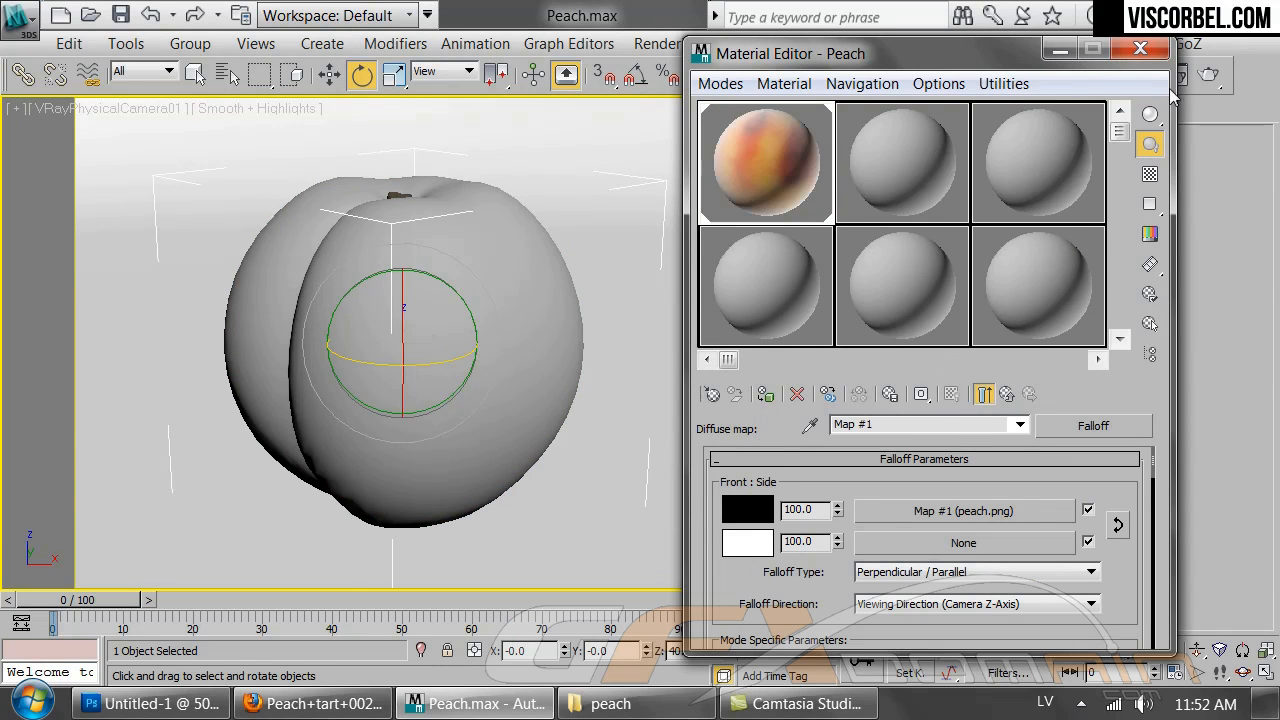
pyautogui.click(1208, 74)
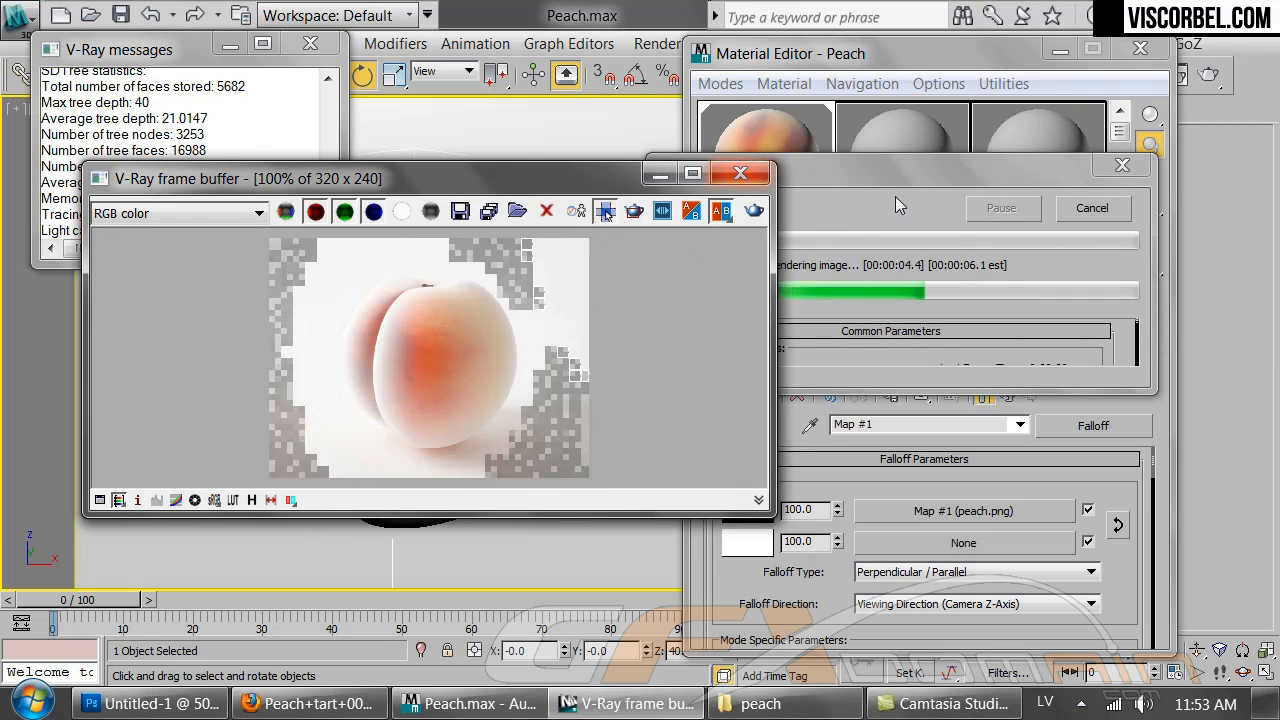
pyautogui.click(1088, 209)
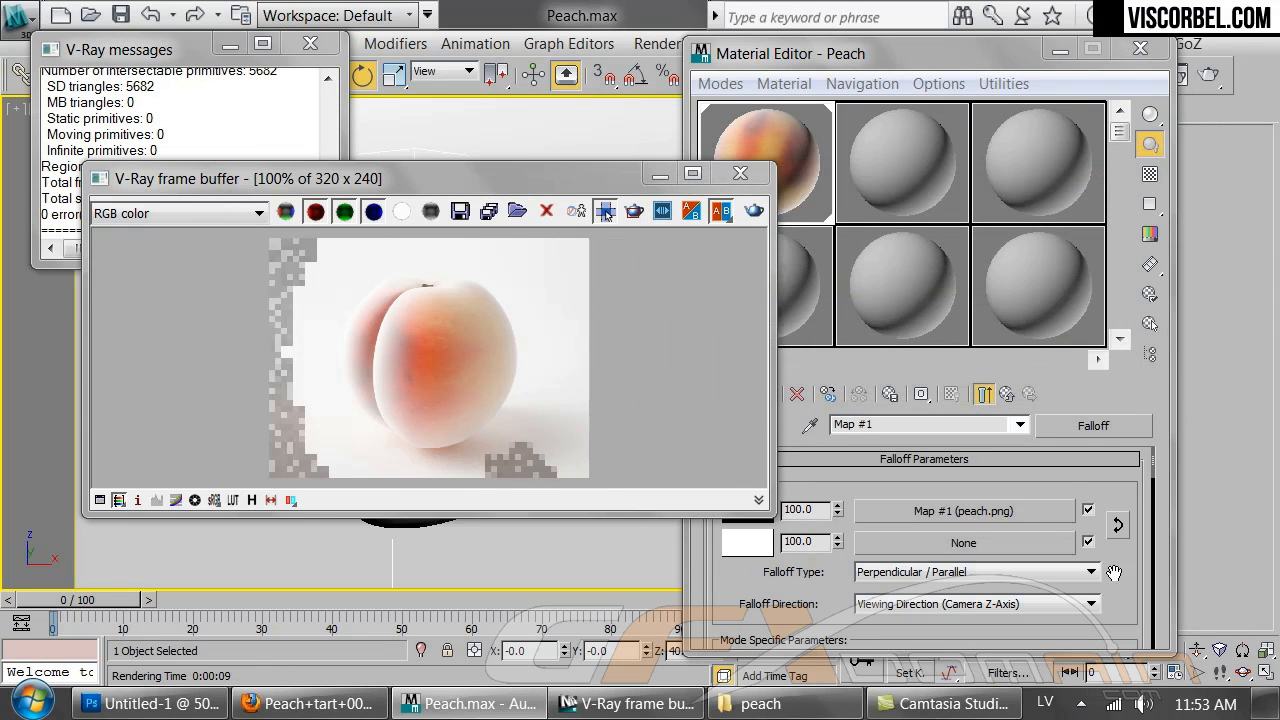
# Set the Falloff's side color to a light blue of Red 0, Green 156, Blue 255
pyautogui.moveTo(1108, 570); pyautogui.dragTo(1104, 527)
pyautogui.click(741, 502)
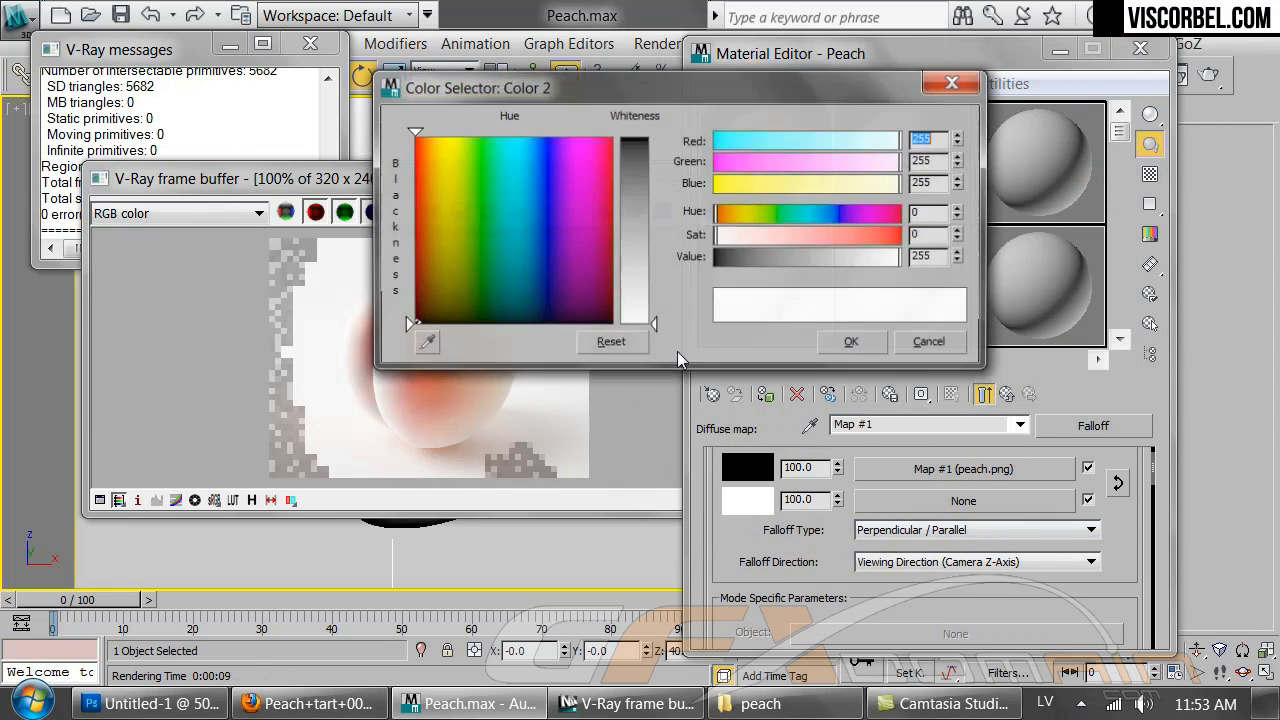
pyautogui.click(821, 216)
pyautogui.moveTo(828, 236); pyautogui.dragTo(922, 248)
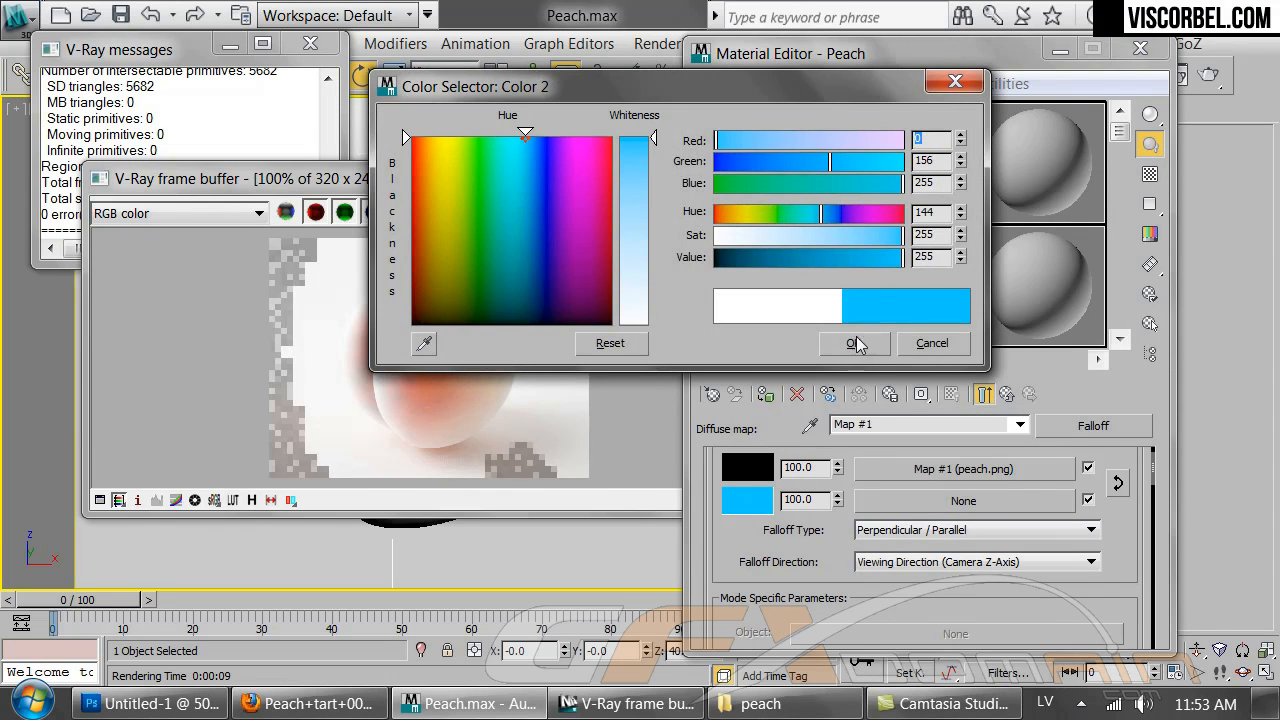
pyautogui.click(853, 343)
# Lower the end point of the Falloff's mix curve to about 0.6
pyautogui.moveTo(707, 569); pyautogui.dragTo(792, 190)
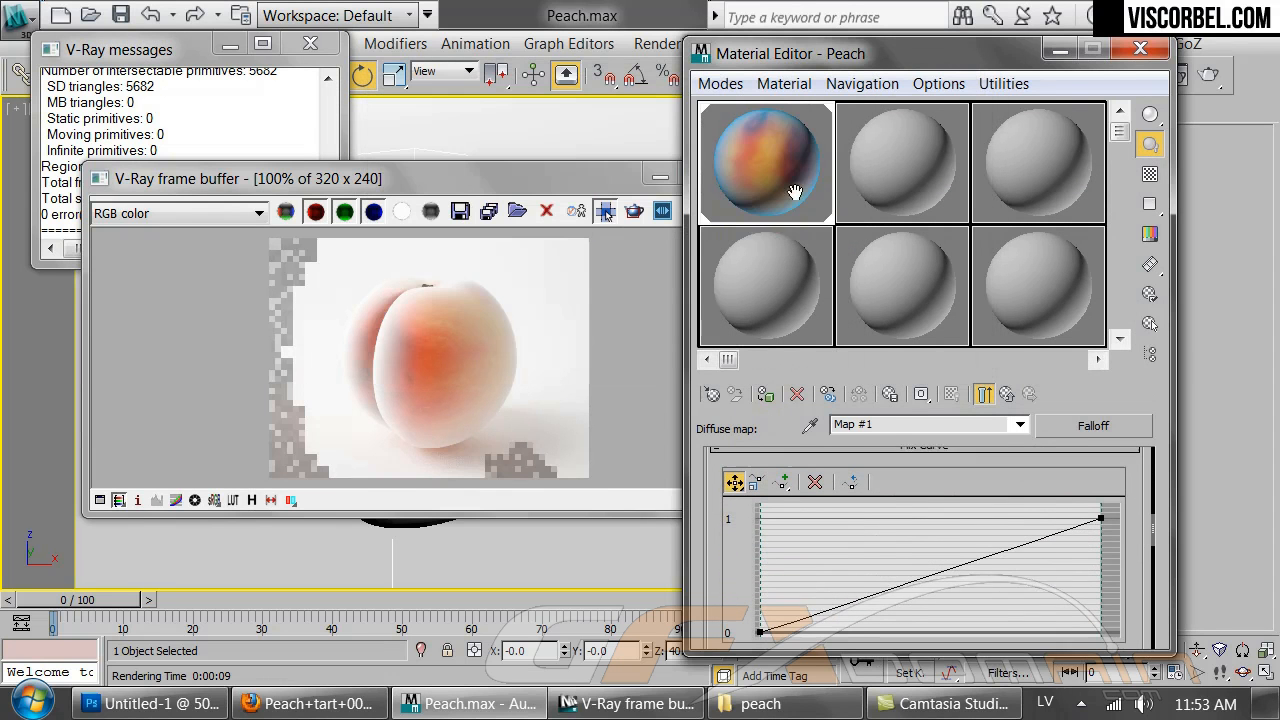
pyautogui.moveTo(1101, 513); pyautogui.dragTo(1102, 563)
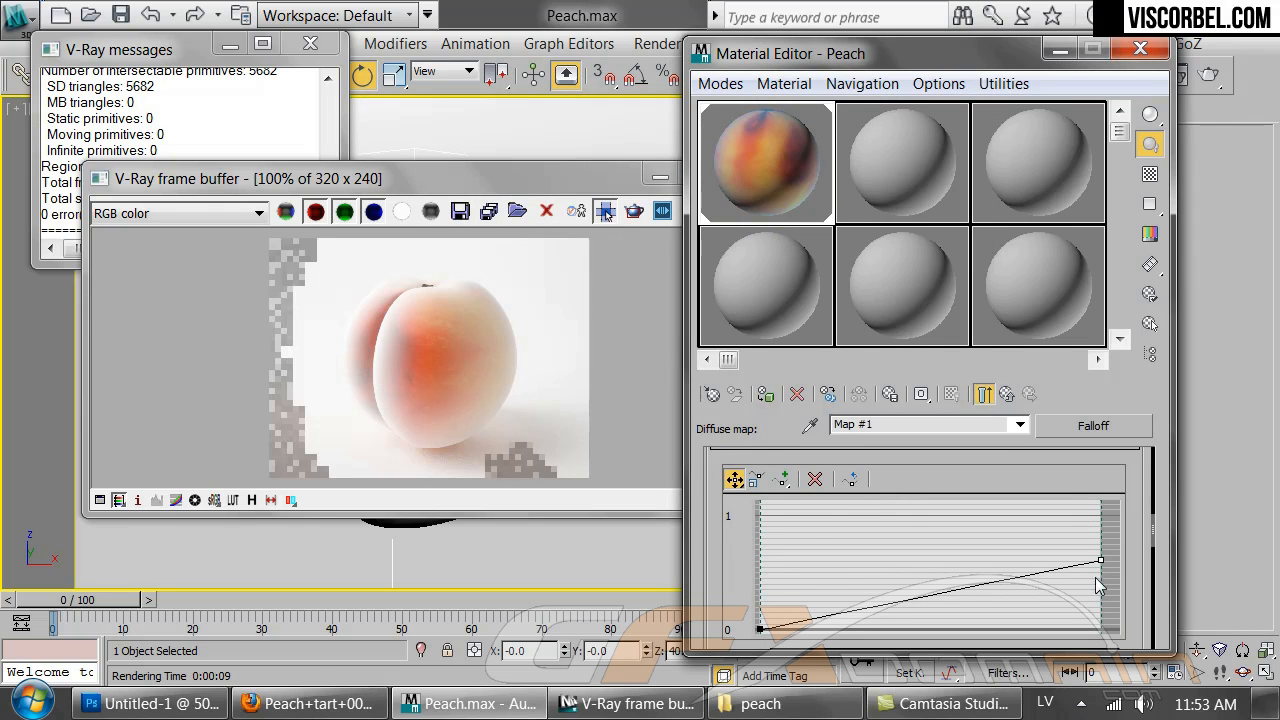
# Convert both end points of the Falloff's mix curve to Bezier-Corner, shape it into a smooth S-curve and test-render the peach
pyautogui.rightClick(1101, 560)
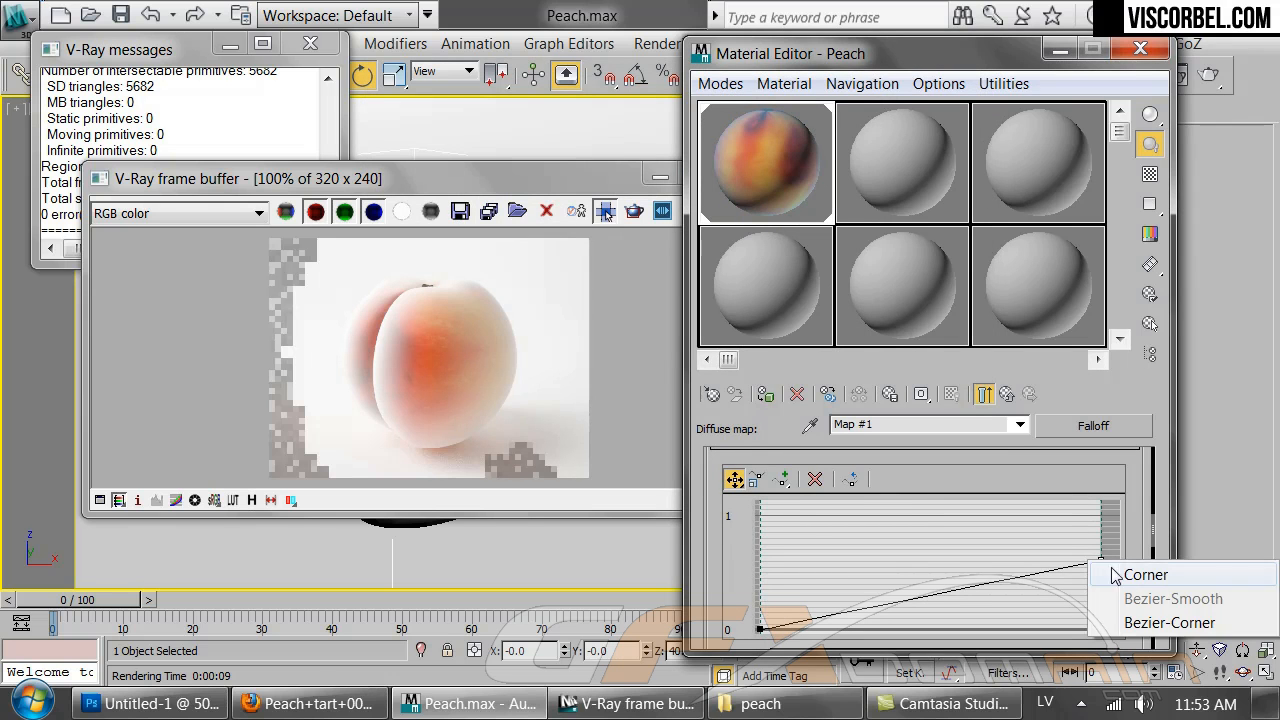
pyautogui.click(1165, 617)
pyautogui.moveTo(1014, 576); pyautogui.dragTo(1021, 558)
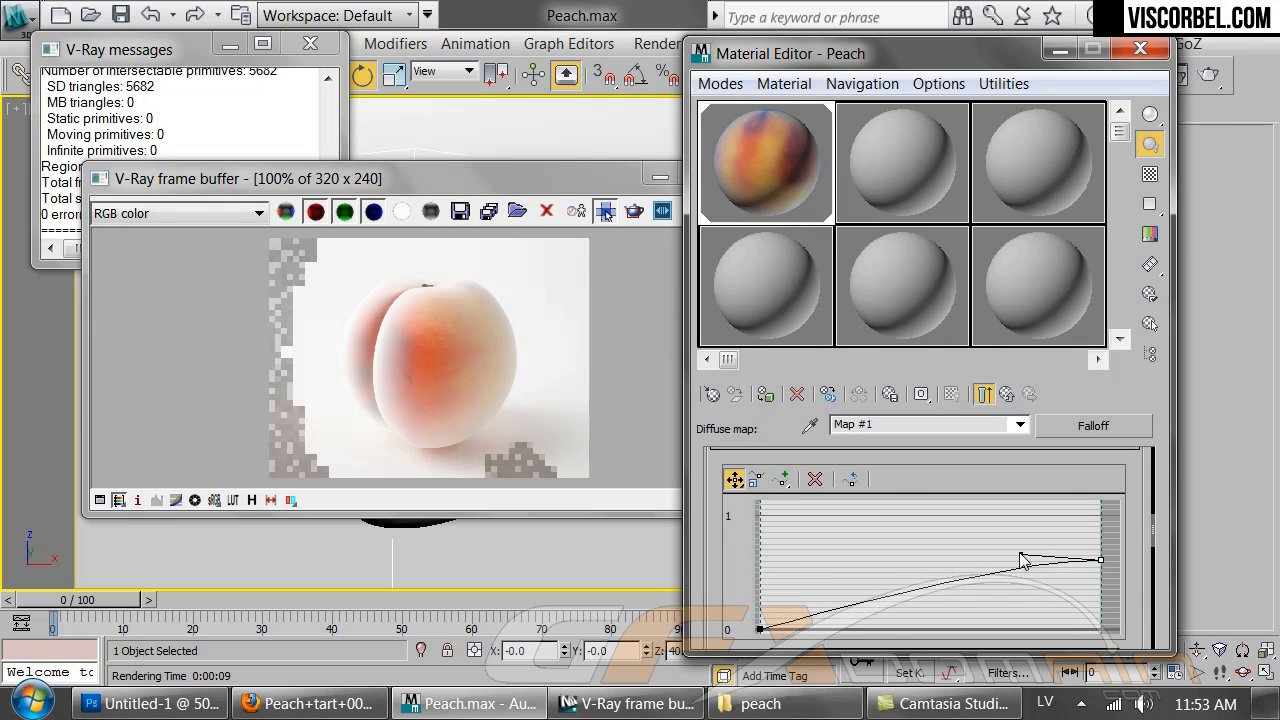
pyautogui.rightClick(756, 628)
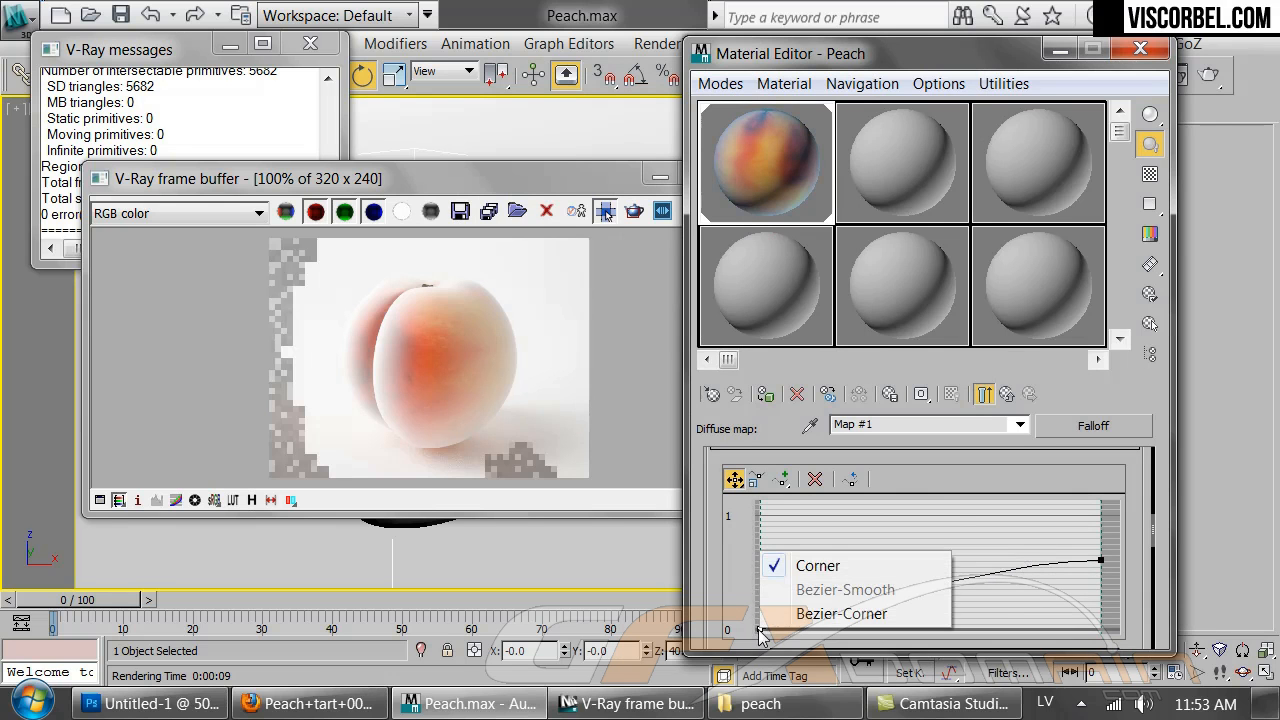
pyautogui.click(812, 611)
pyautogui.moveTo(841, 610); pyautogui.dragTo(1062, 655)
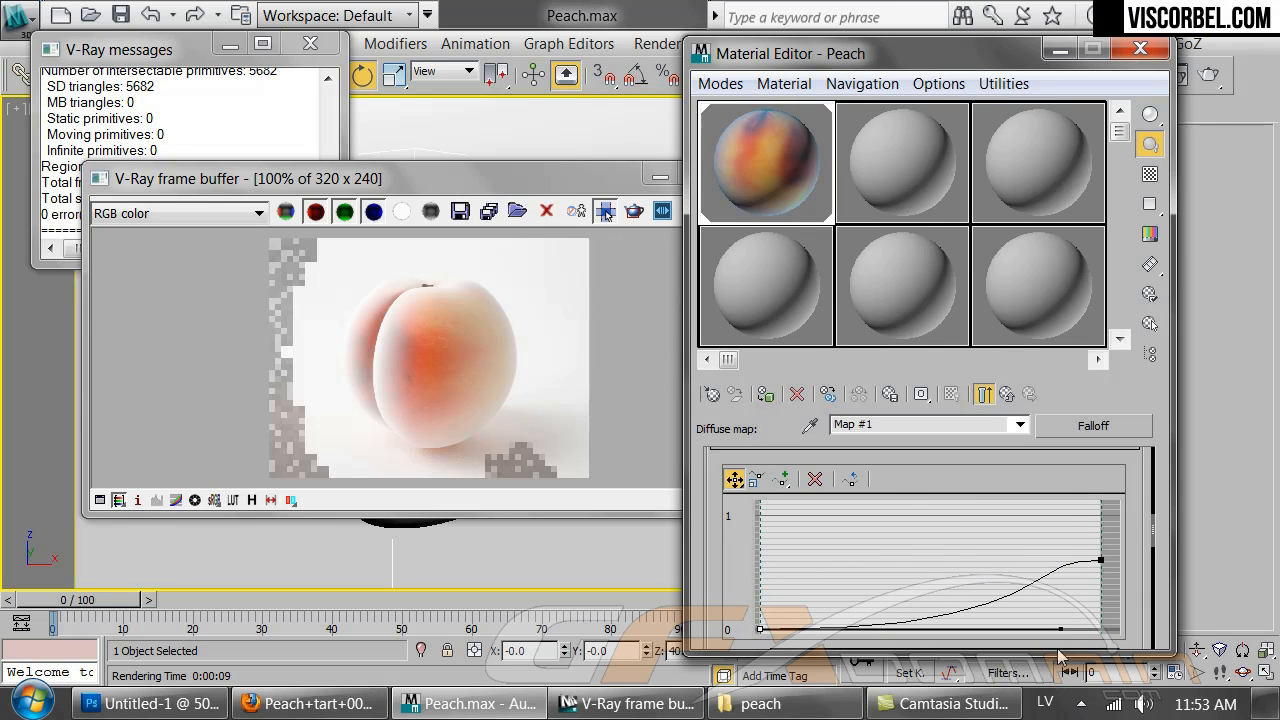
pyautogui.click(639, 288)
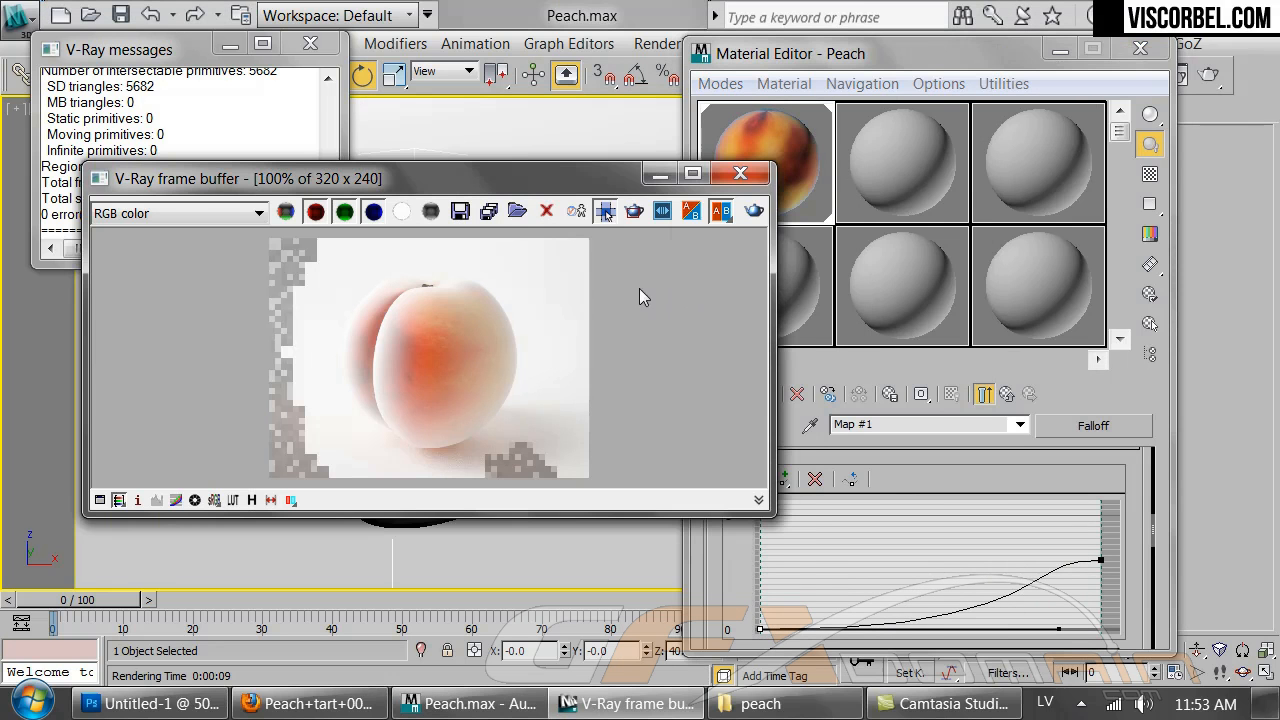
pyautogui.click(754, 211)
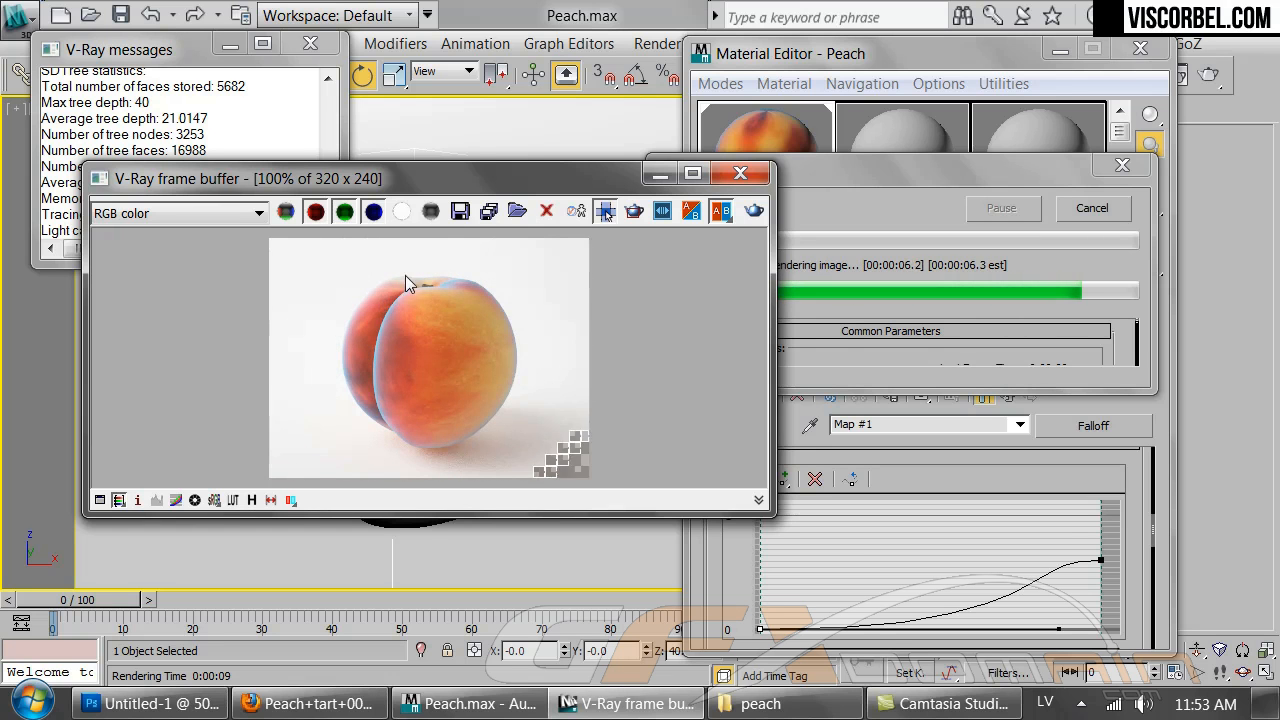
# Raise the mix curve's end point to about 0.7, adjust its Bezier handle and render the peach again
pyautogui.click(1101, 560)
pyautogui.moveTo(1016, 546); pyautogui.dragTo(996, 549)
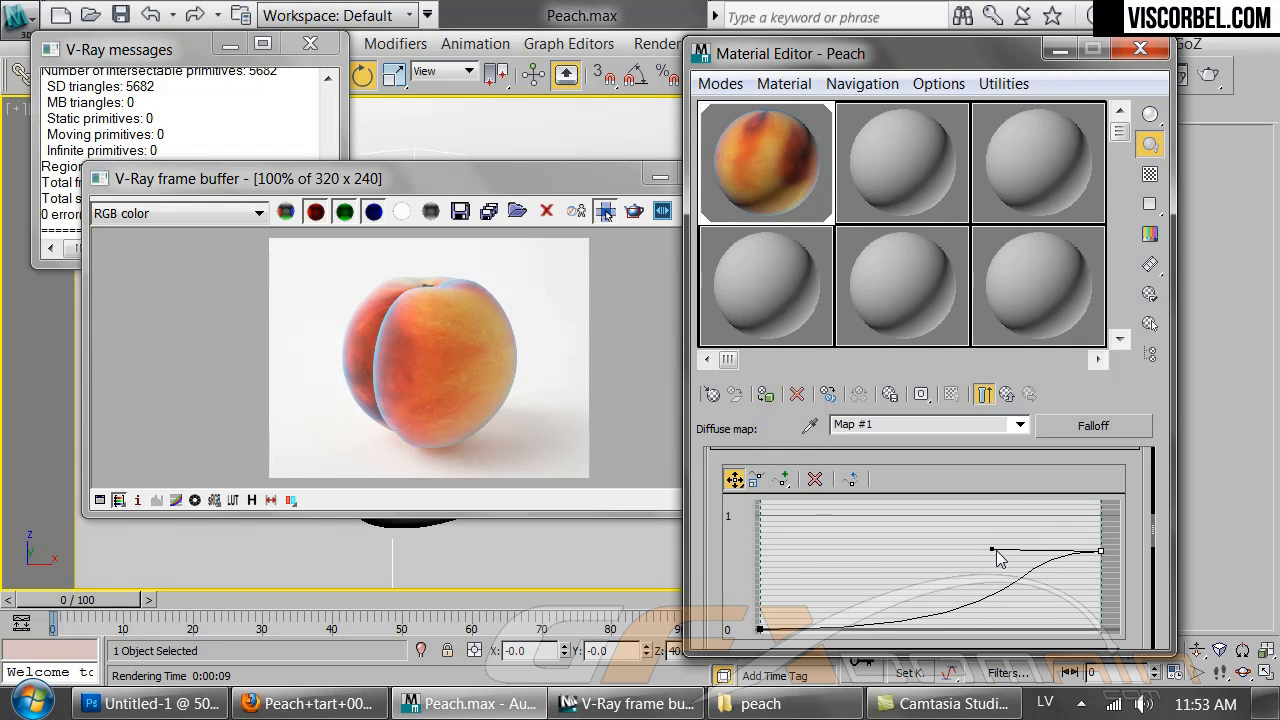
pyautogui.click(627, 276)
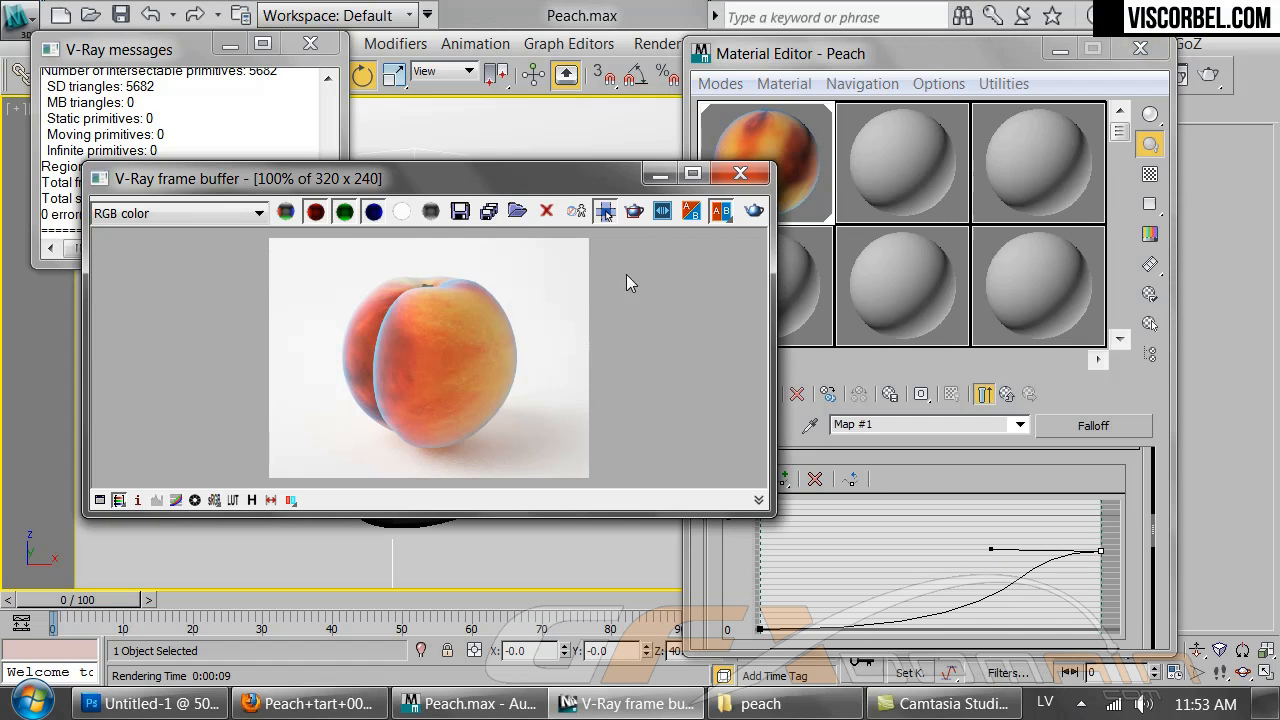
pyautogui.click(753, 213)
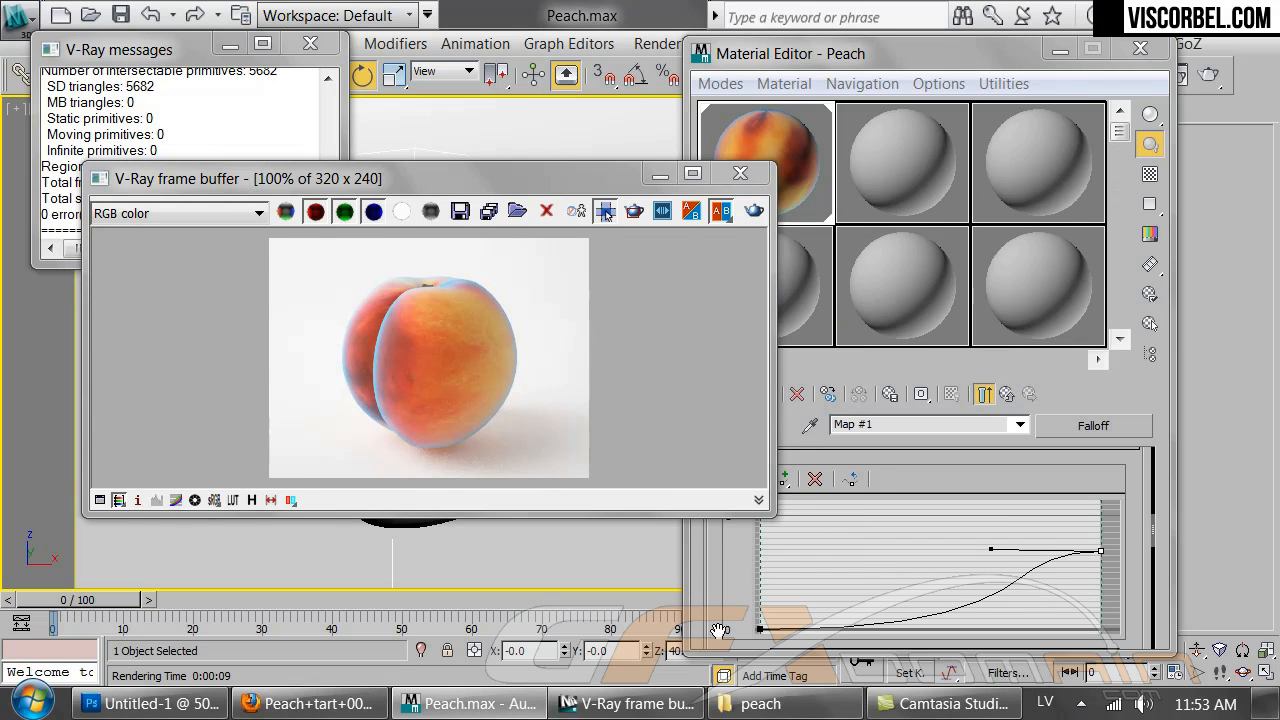
# Examine the peach reference photo 539852012_0b86210586_o.jpg from the peach folder and return to the render
pyautogui.click(760, 703)
pyautogui.doubleClick(272, 172)
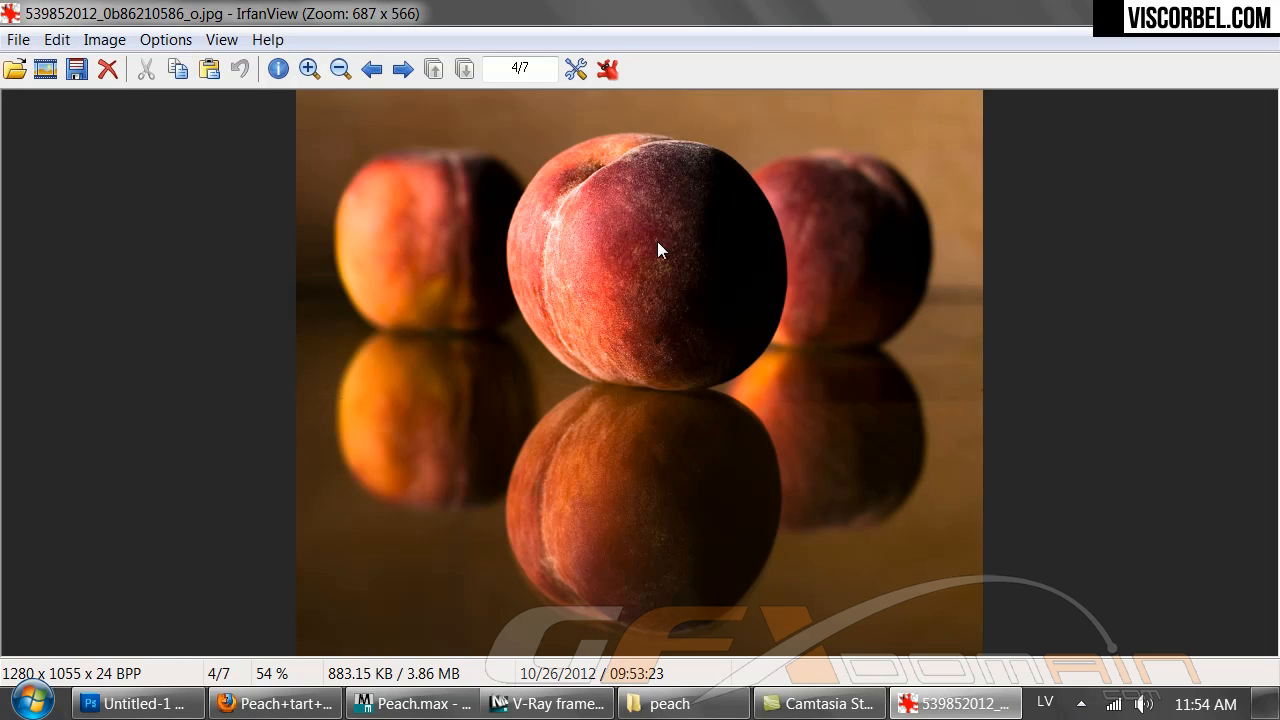
pyautogui.click(495, 702)
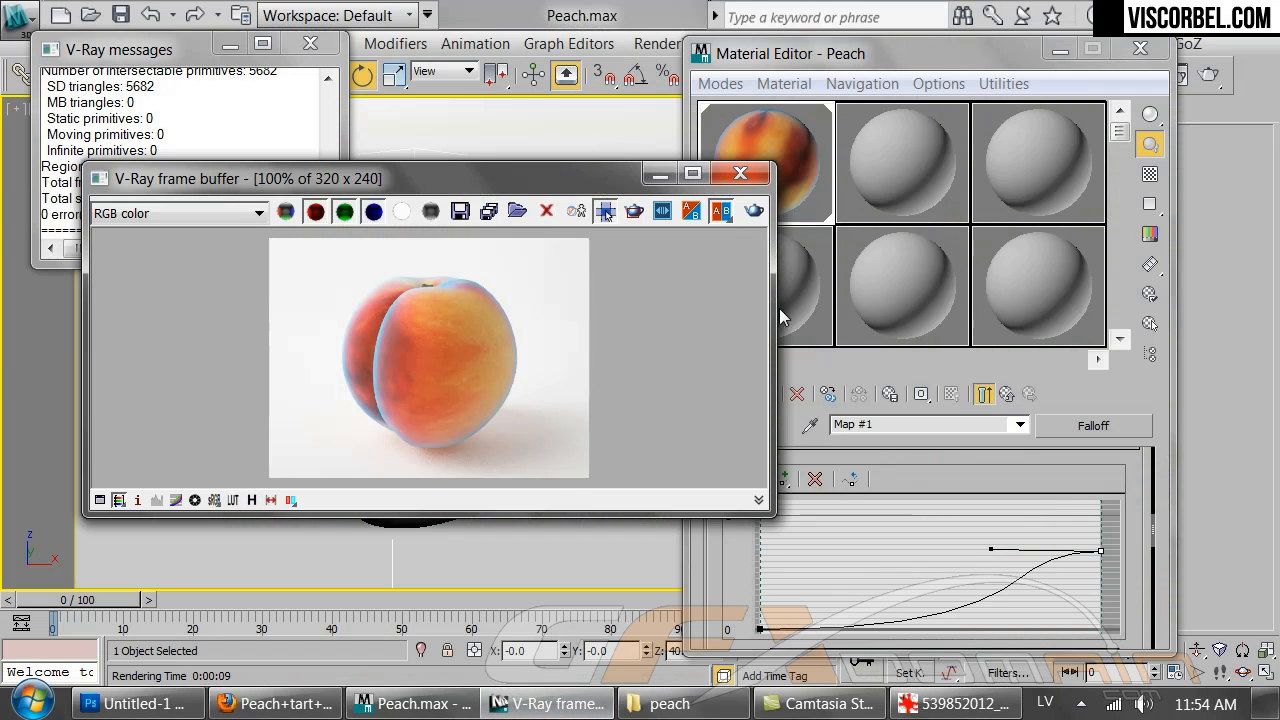
pyautogui.moveTo(1132, 497); pyautogui.dragTo(1108, 636)
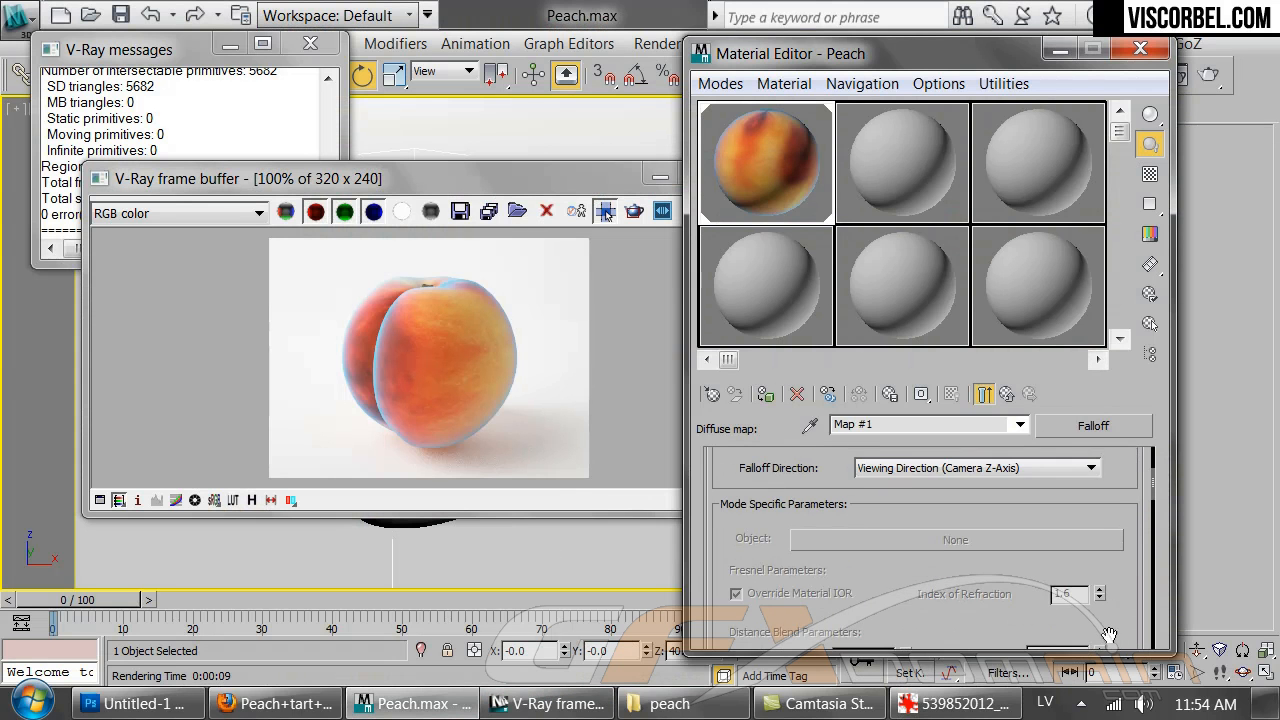
pyautogui.moveTo(1127, 461); pyautogui.dragTo(1137, 522)
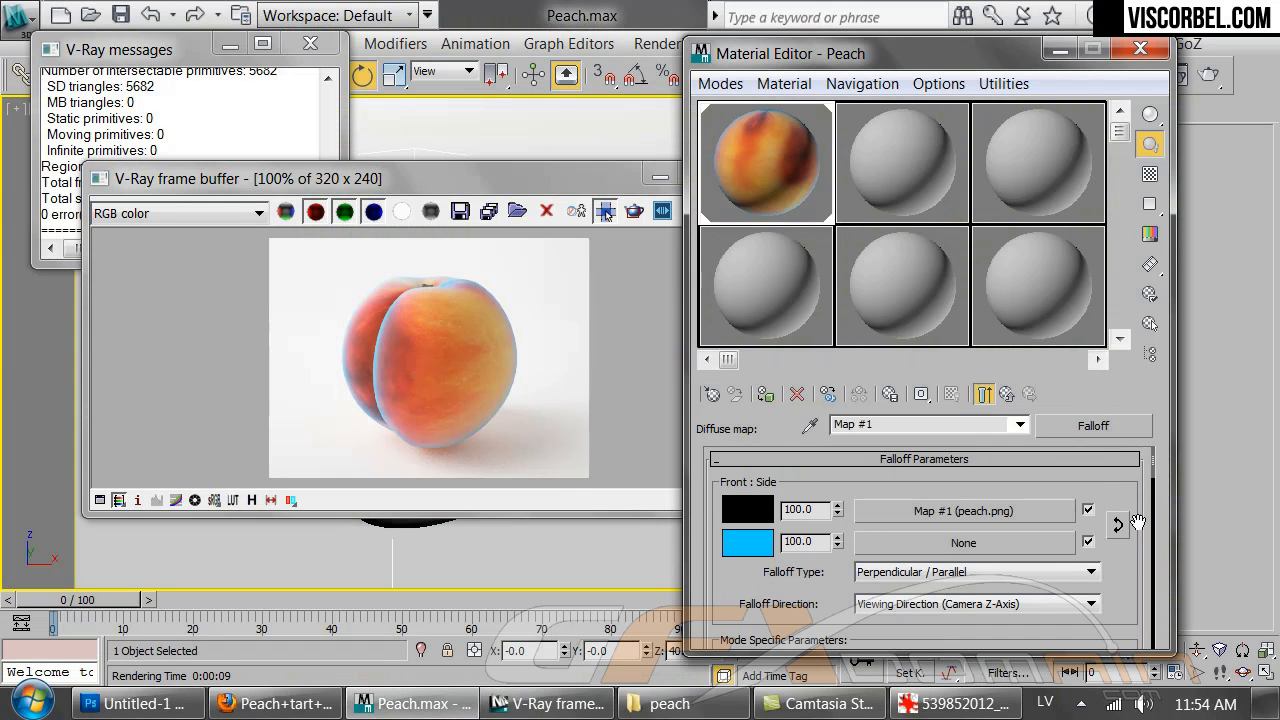
pyautogui.click(1006, 393)
pyautogui.click(917, 540)
pyautogui.click(1093, 425)
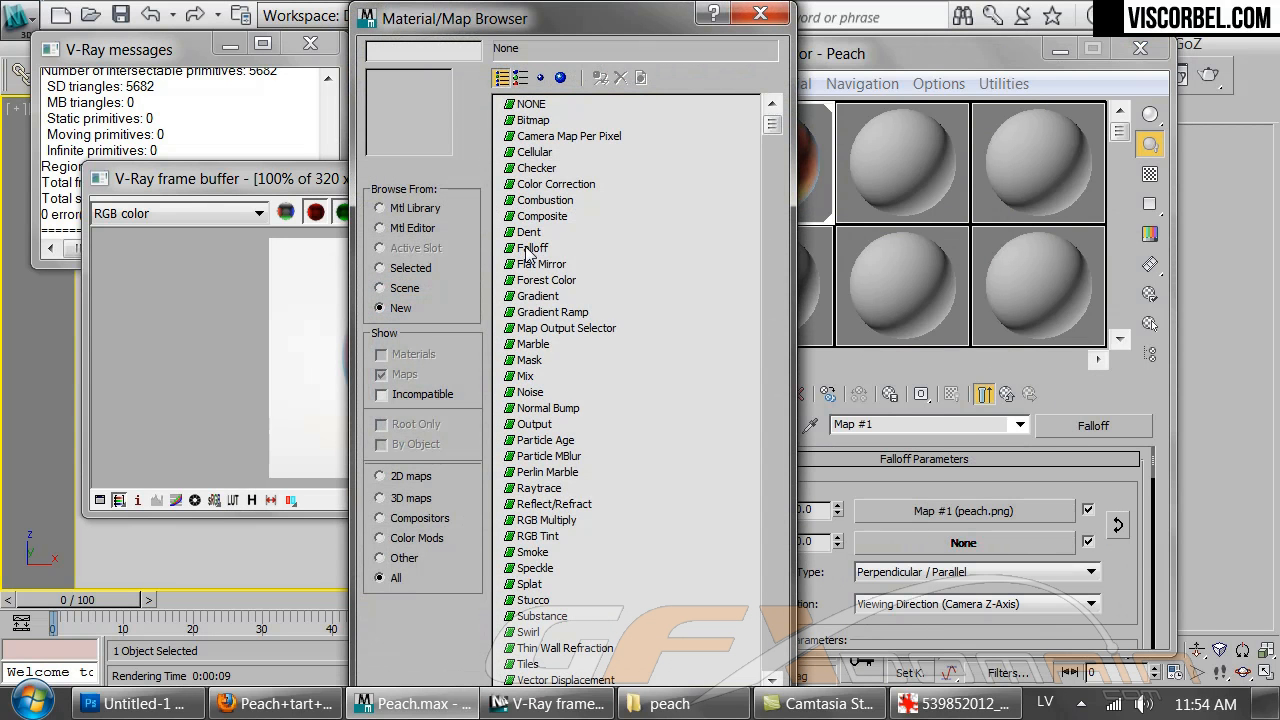
pyautogui.doubleClick(531, 248)
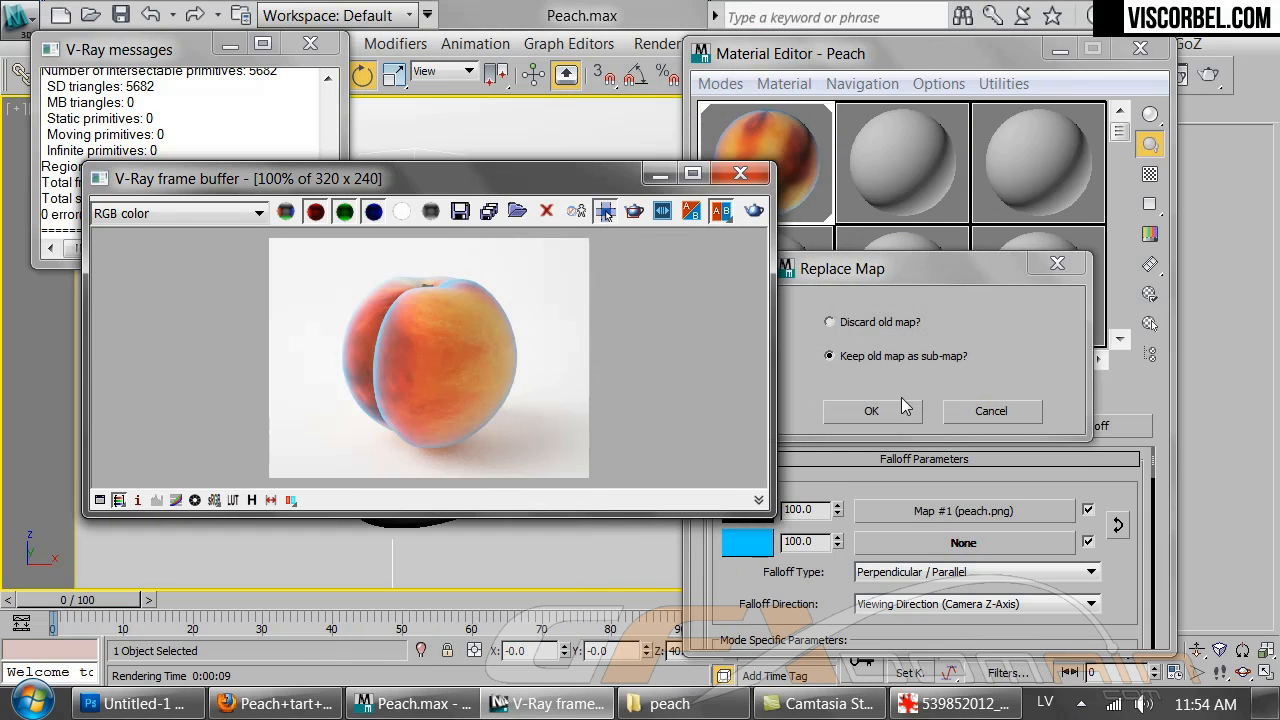
pyautogui.click(871, 411)
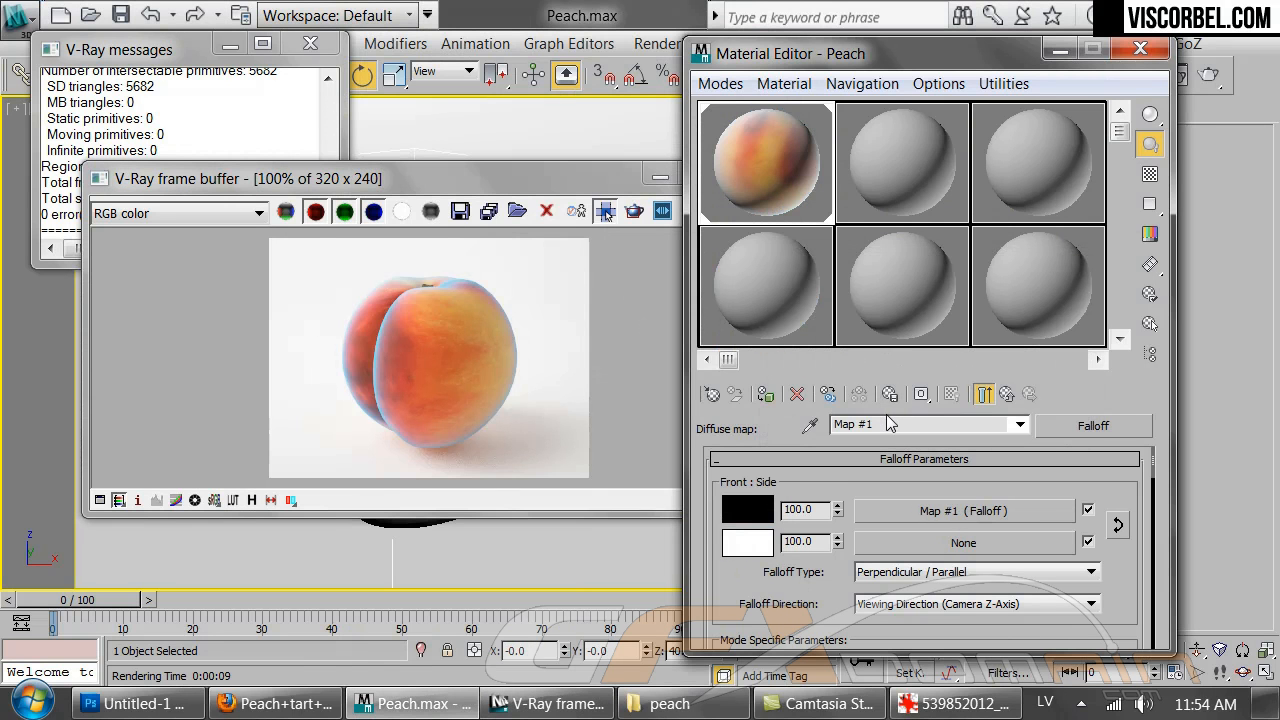
pyautogui.click(1008, 394)
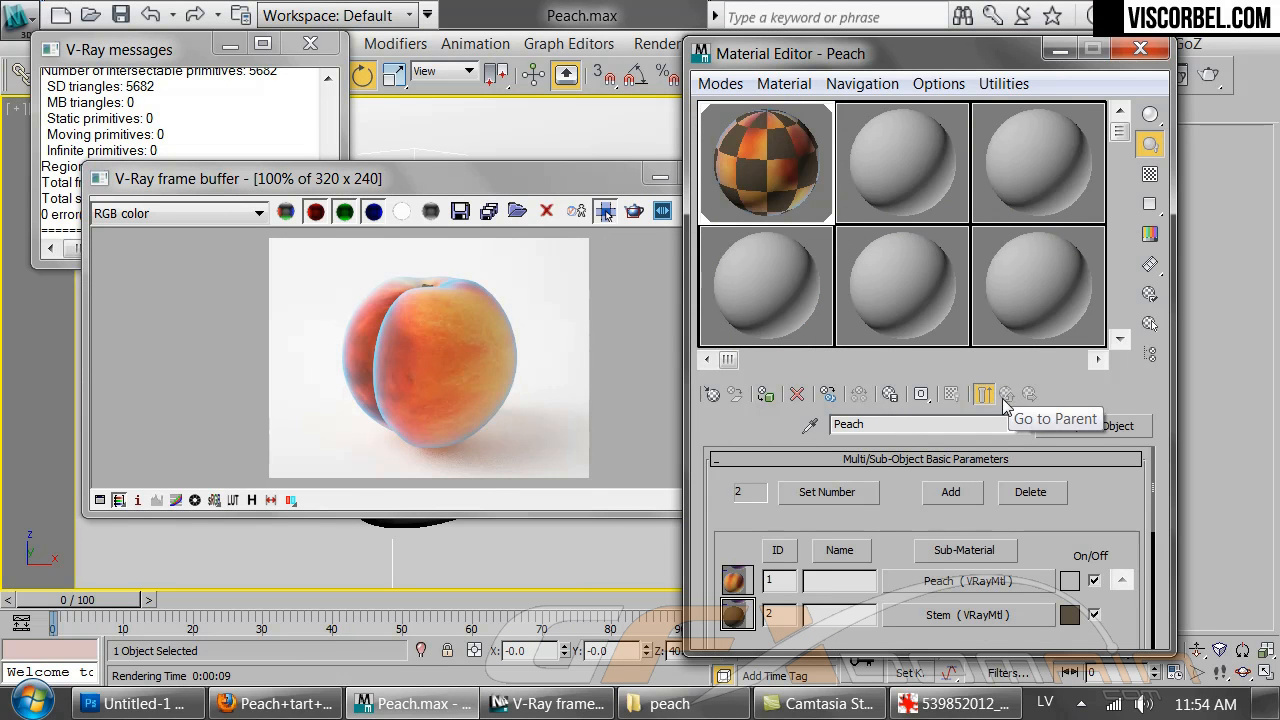
pyautogui.click(927, 582)
pyautogui.click(922, 530)
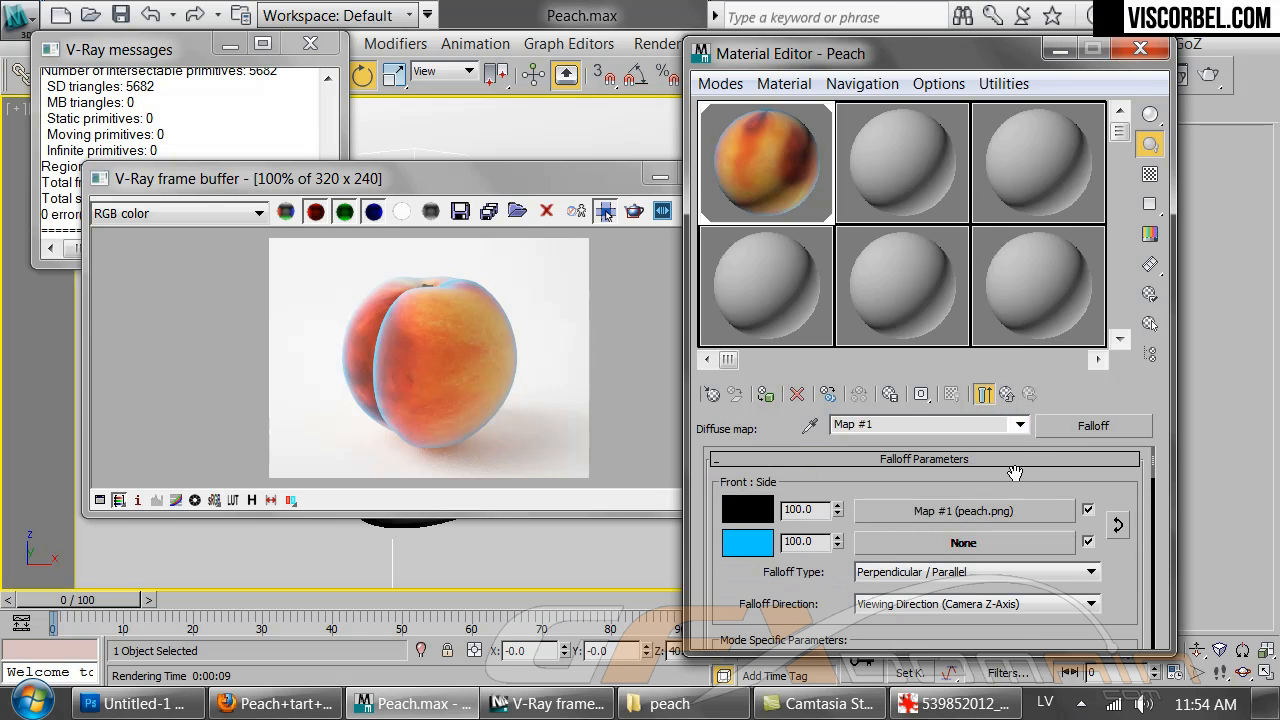
# Replace the Peach material's diffuse Falloff with a Mix map, keeping the Falloff as its sub-map
pyautogui.click(1008, 395)
pyautogui.click(920, 540)
pyautogui.click(1079, 428)
pyautogui.doubleClick(523, 377)
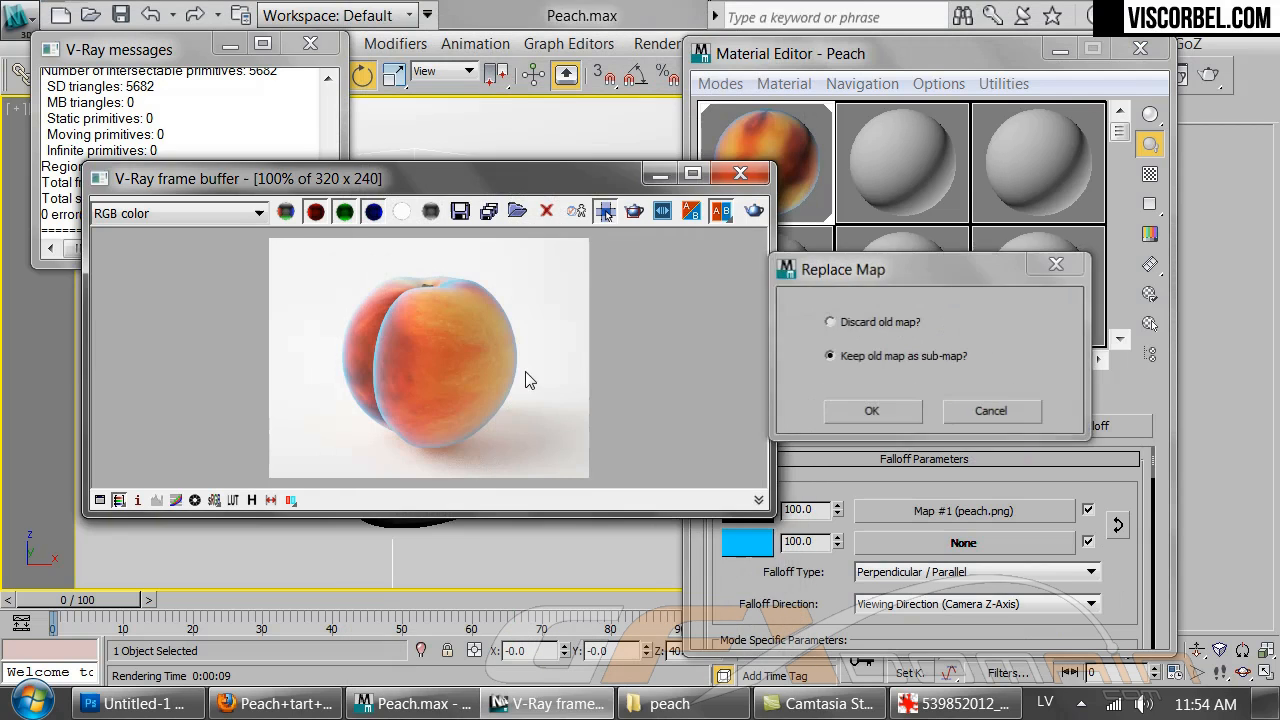
pyautogui.click(863, 413)
# Copy the Falloff map from the Mix map's Color #1 slot into Color #2 as an independent copy
pyautogui.rightClick(1000, 514)
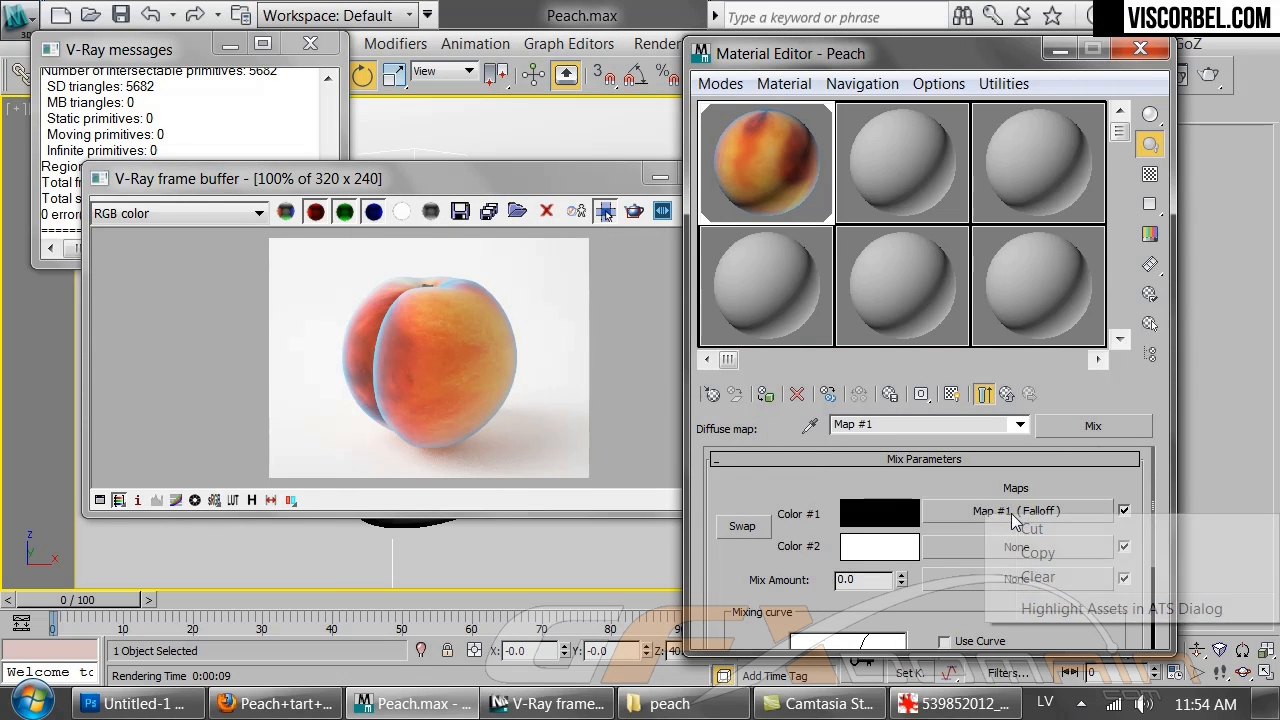
pyautogui.click(1030, 552)
pyautogui.rightClick(1028, 548)
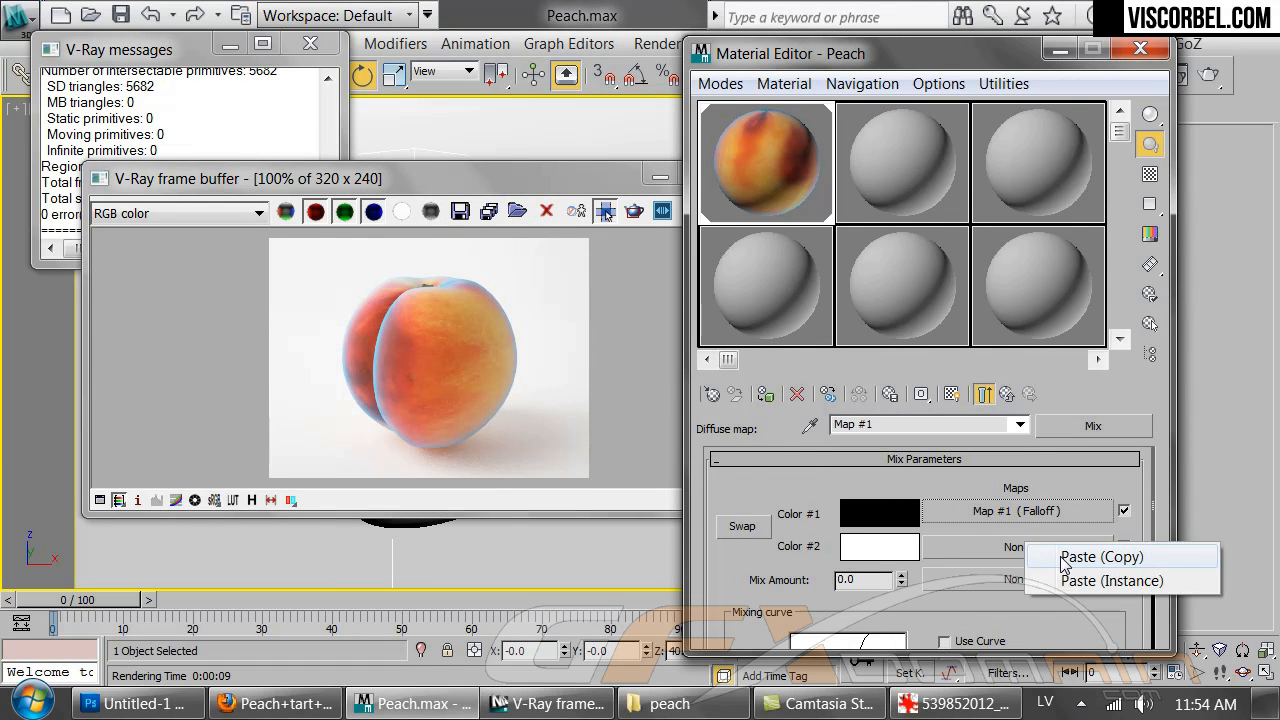
pyautogui.click(1067, 557)
# Reshape the Color #2 Falloff's mix curve so it rises steeply from the start point, and return to the Mix map
pyautogui.click(996, 547)
pyautogui.moveTo(928, 618); pyautogui.dragTo(922, 520)
pyautogui.scroll(-5, 906, 485)
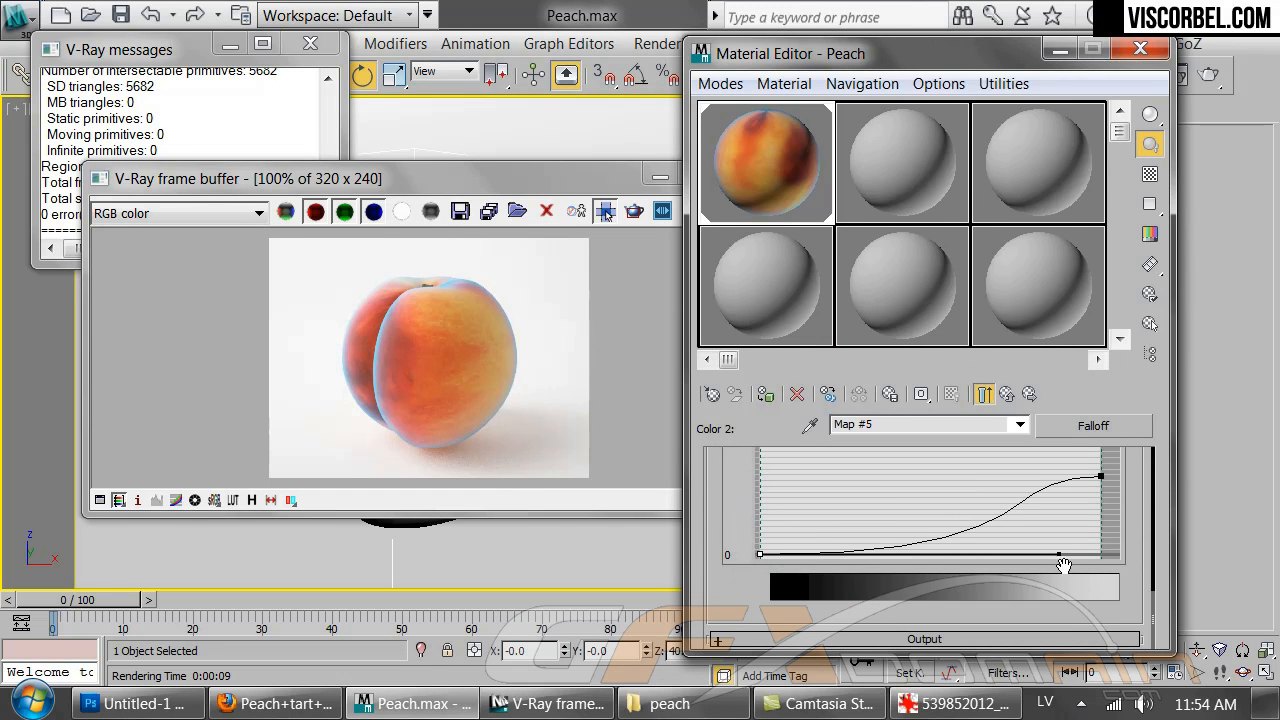
pyautogui.moveTo(1060, 557); pyautogui.dragTo(826, 495)
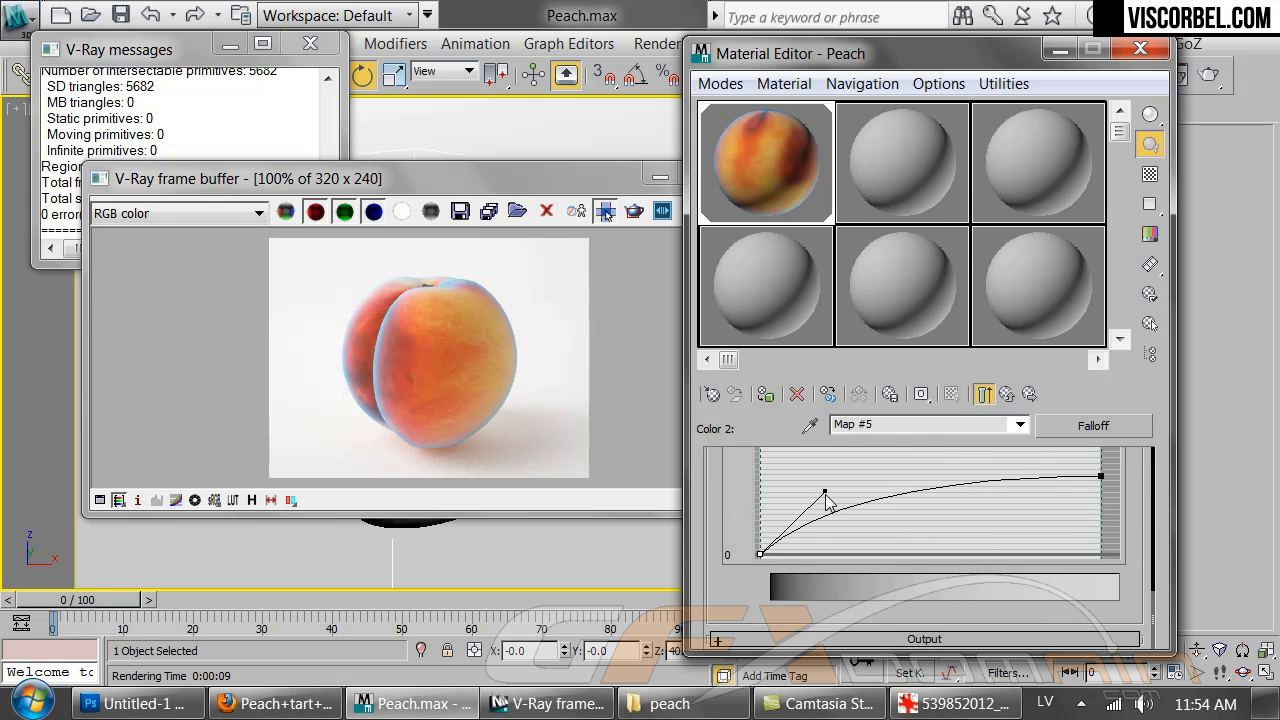
pyautogui.click(1007, 396)
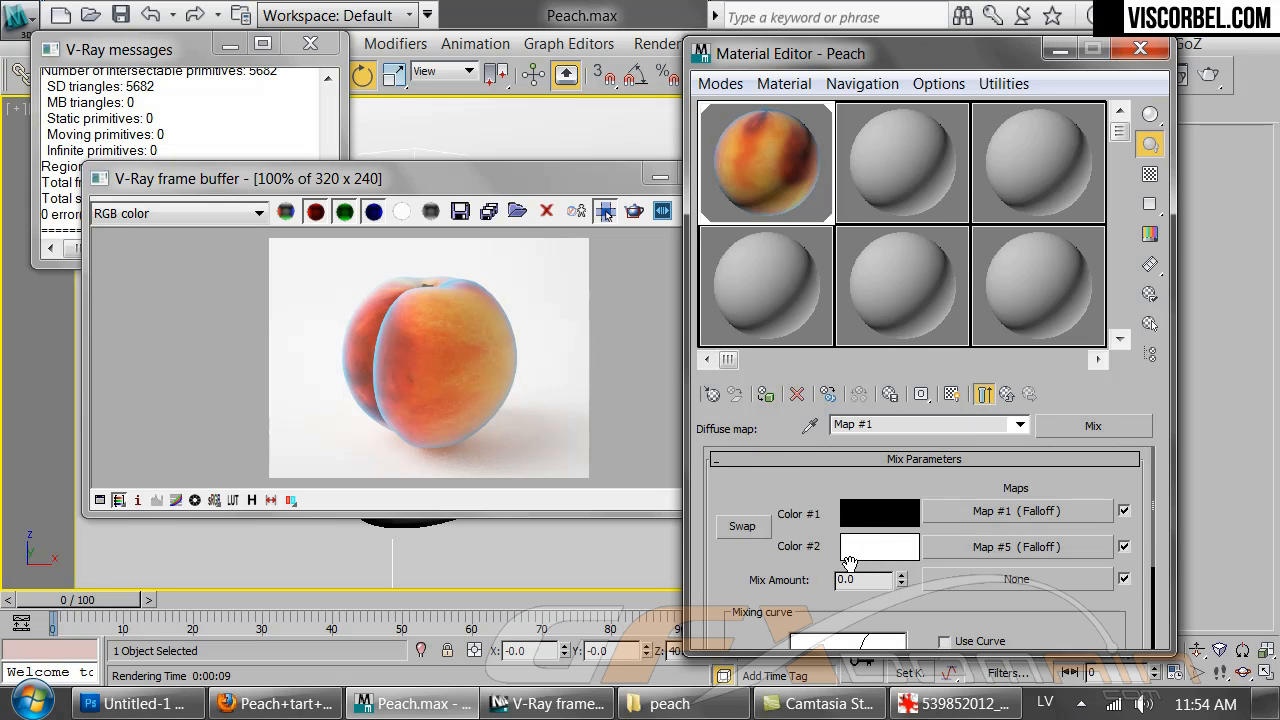
pyautogui.click(936, 587)
pyautogui.doubleClick(526, 361)
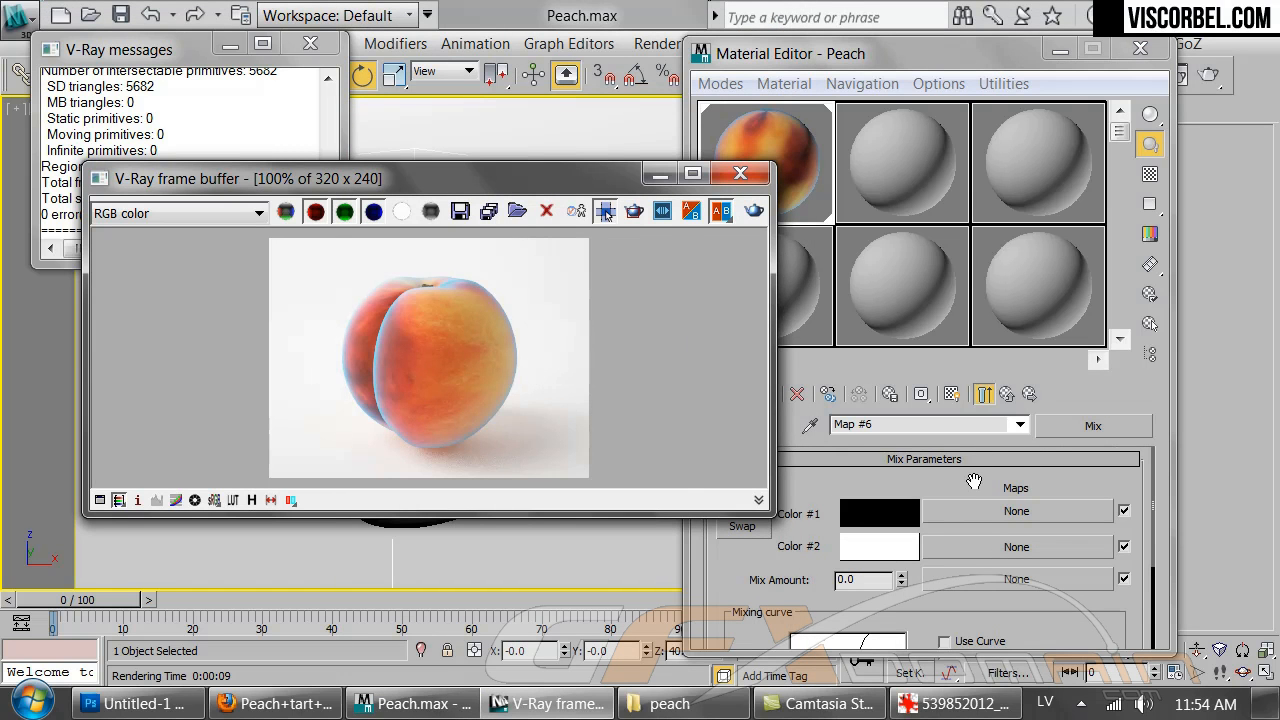
pyautogui.click(973, 483)
pyautogui.click(1007, 394)
pyautogui.rightClick(965, 582)
pyautogui.click(1012, 566)
# Assign a Noise map to the Mix map's Mix Amount and set its noise type to Fractal
pyautogui.click(1016, 575)
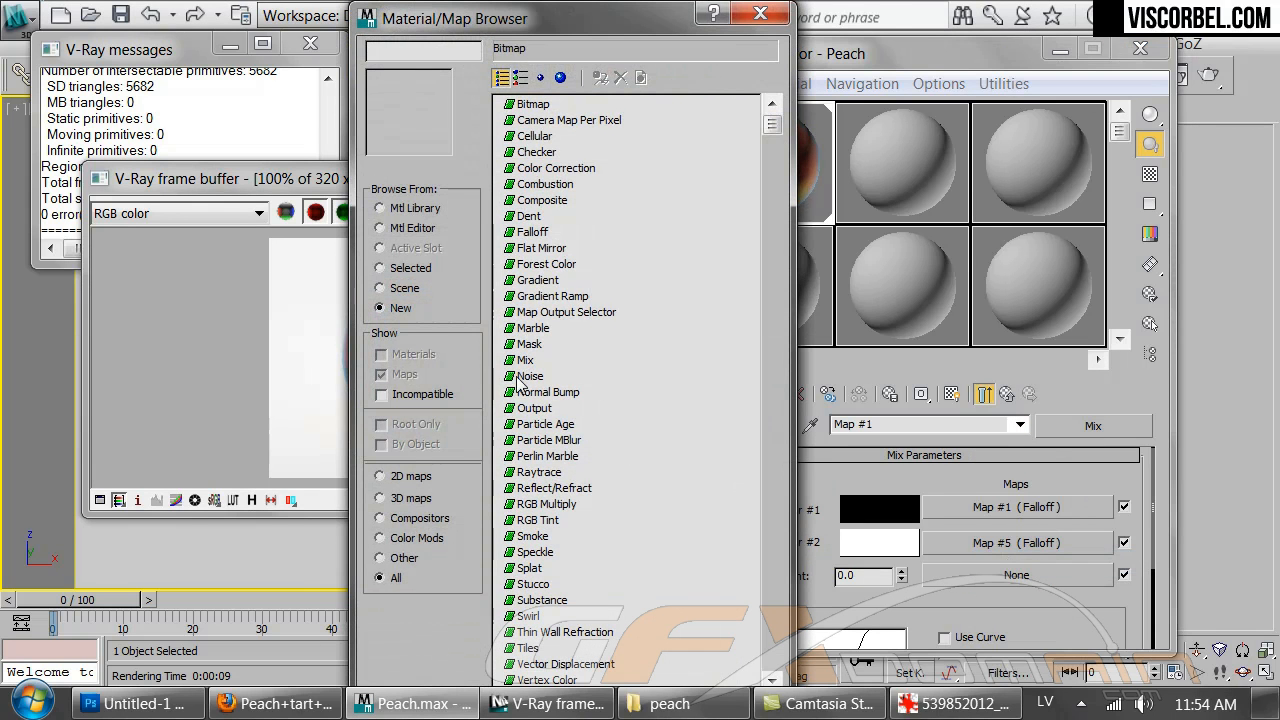
pyautogui.doubleClick(525, 376)
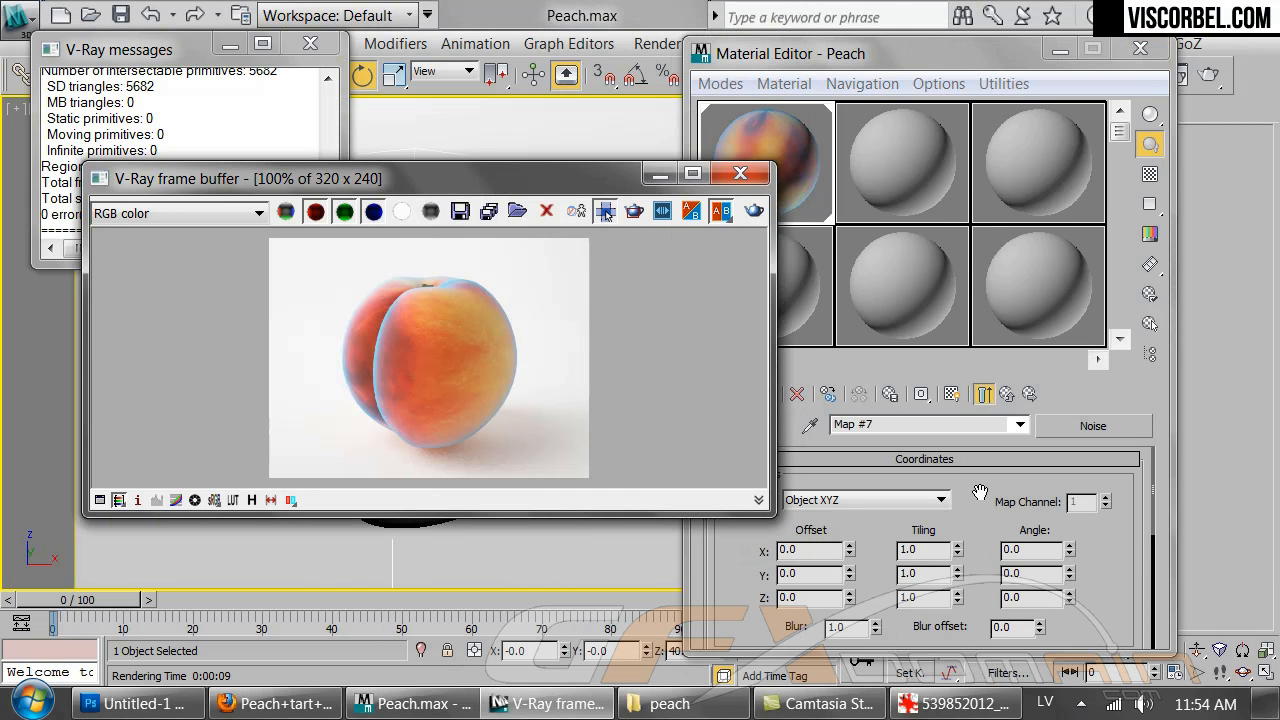
pyautogui.click(980, 492)
pyautogui.click(984, 393)
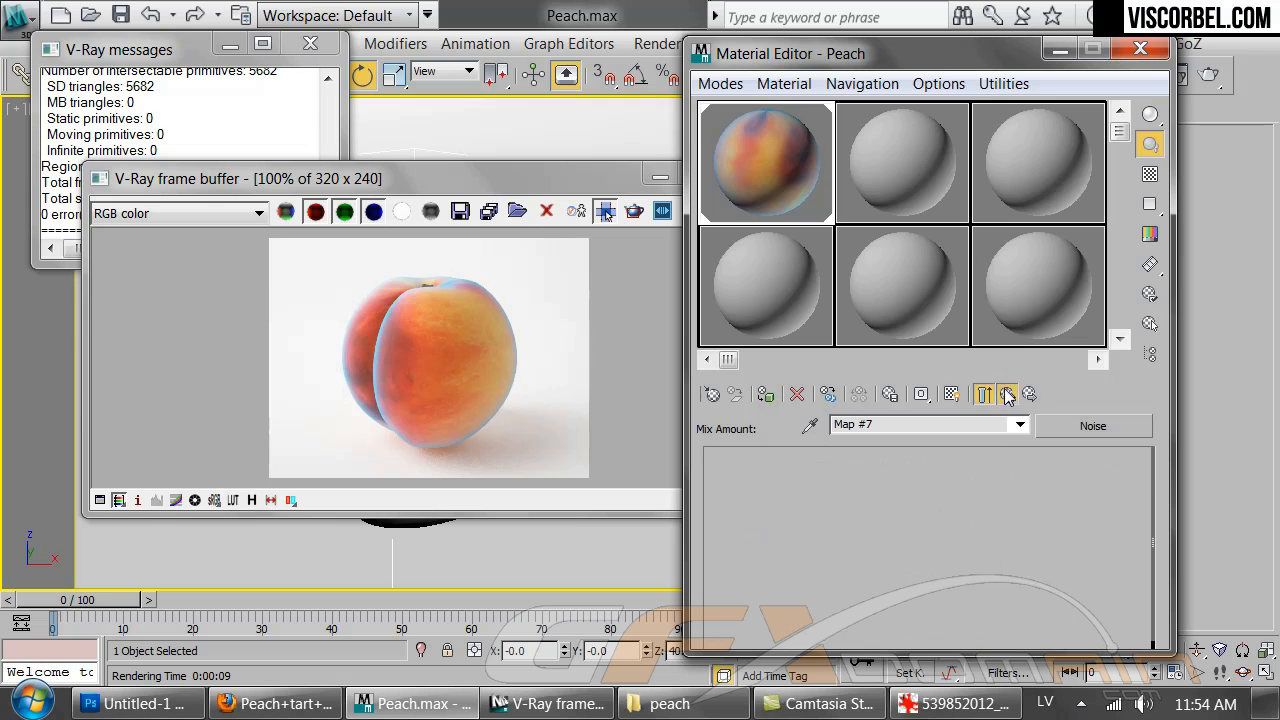
pyautogui.click(962, 578)
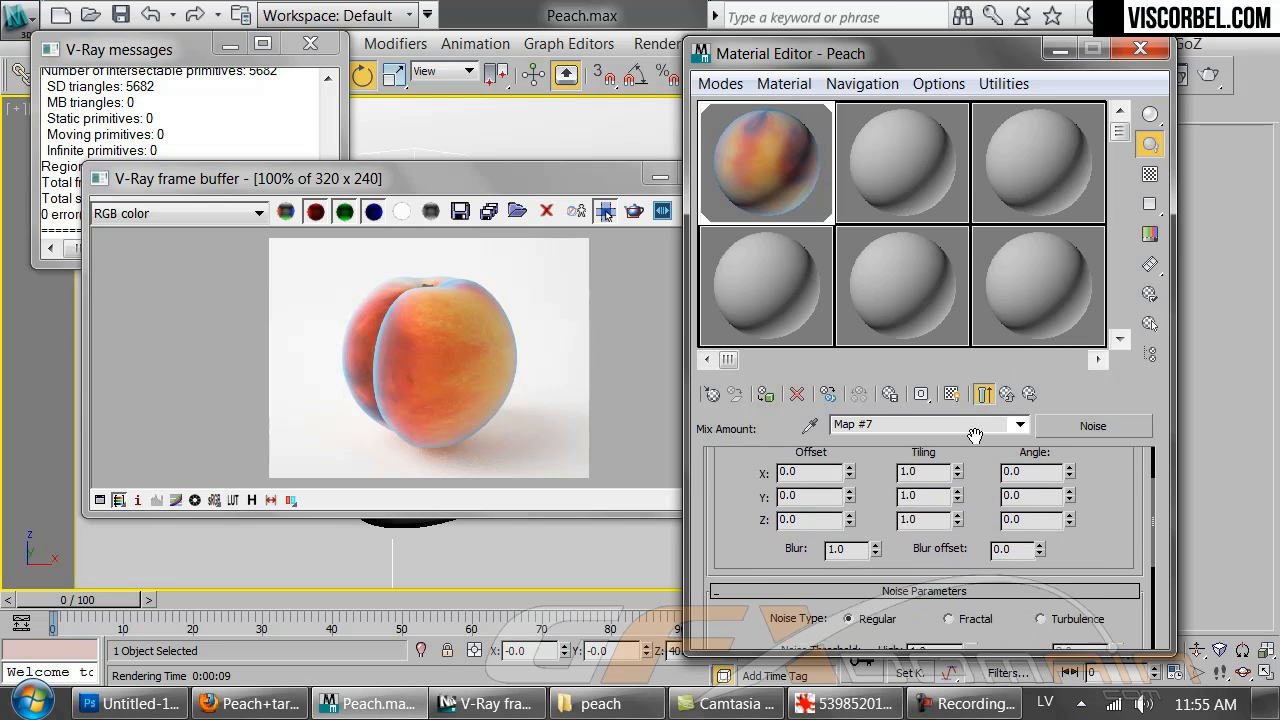
pyautogui.scroll(-3, 972, 480)
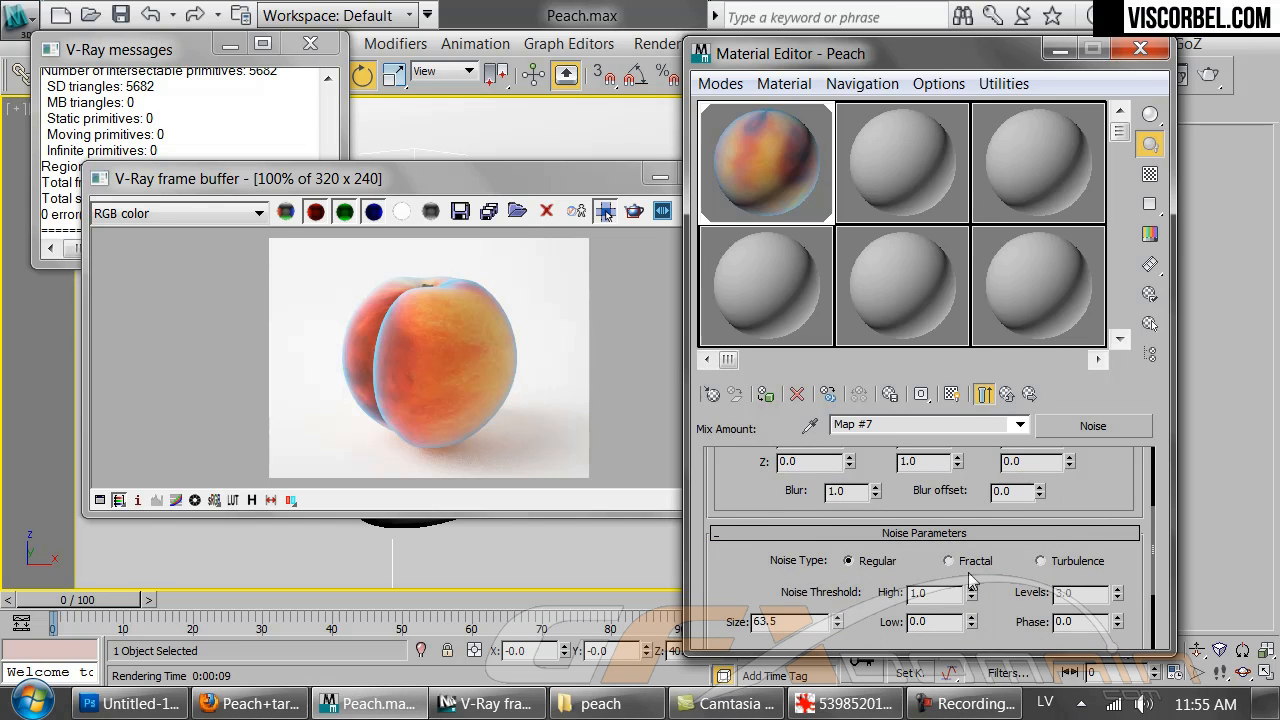
# Set the Noise threshold to High 0.59 and Low 0.53 using an enlarged preview, and restore the end result in the material sample
pyautogui.click(981, 395)
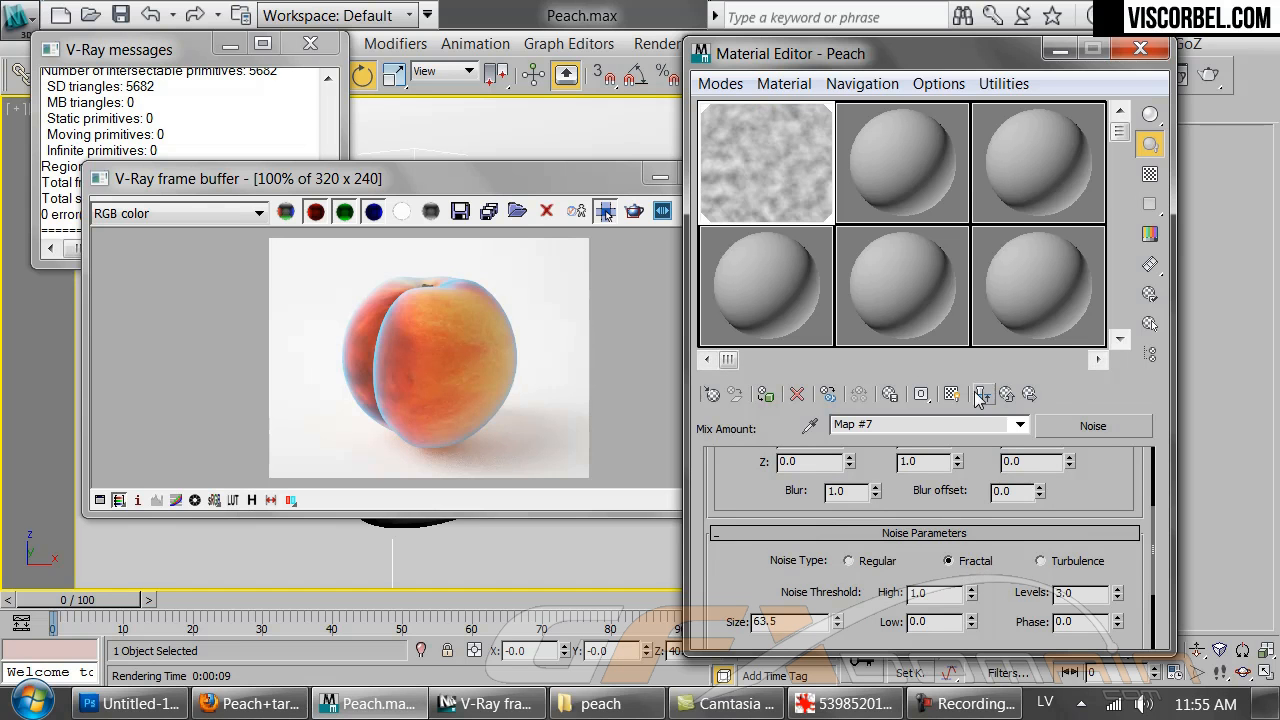
pyautogui.doubleClick(734, 156)
pyautogui.moveTo(527, 497); pyautogui.dragTo(491, 125)
pyautogui.moveTo(760, 581); pyautogui.dragTo(762, 524)
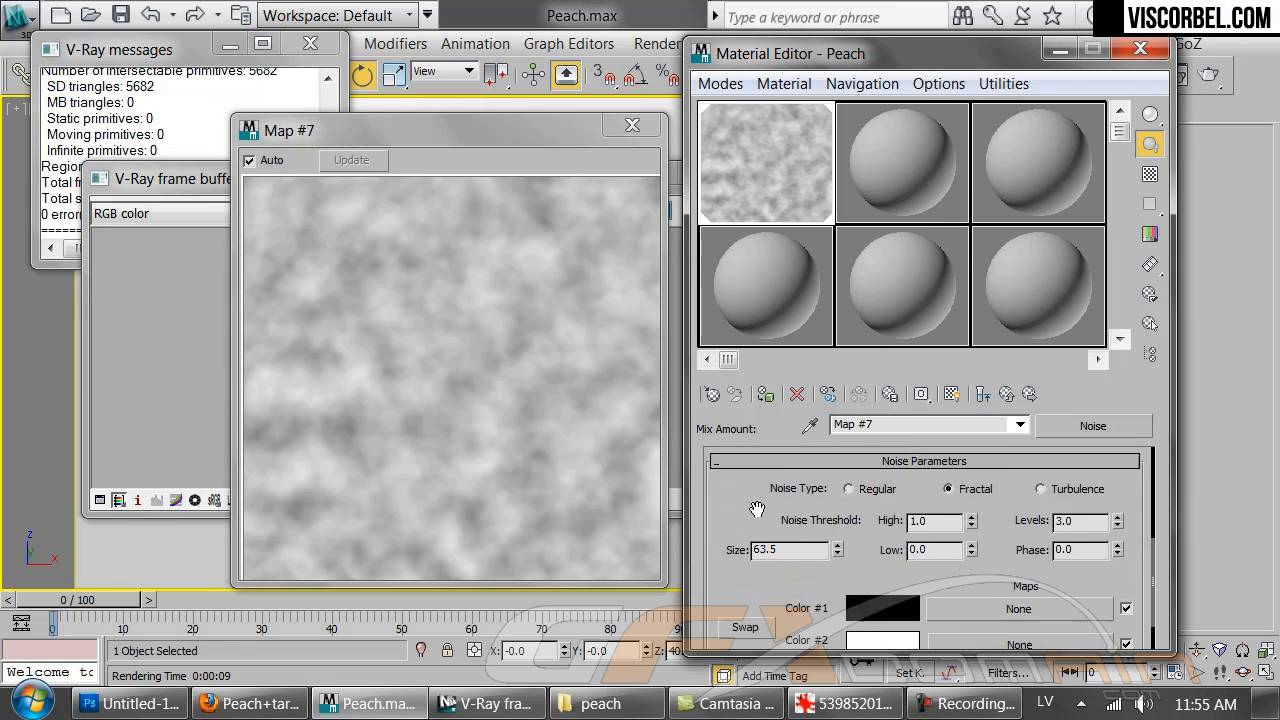
pyautogui.moveTo(971, 524); pyautogui.dragTo(979, 472)
pyautogui.moveTo(971, 535)
pyautogui.mouseDown()
pyautogui.moveTo(969, 584)
pyautogui.moveTo(971, 534)
pyautogui.moveTo(961, 537)
pyautogui.mouseUp()
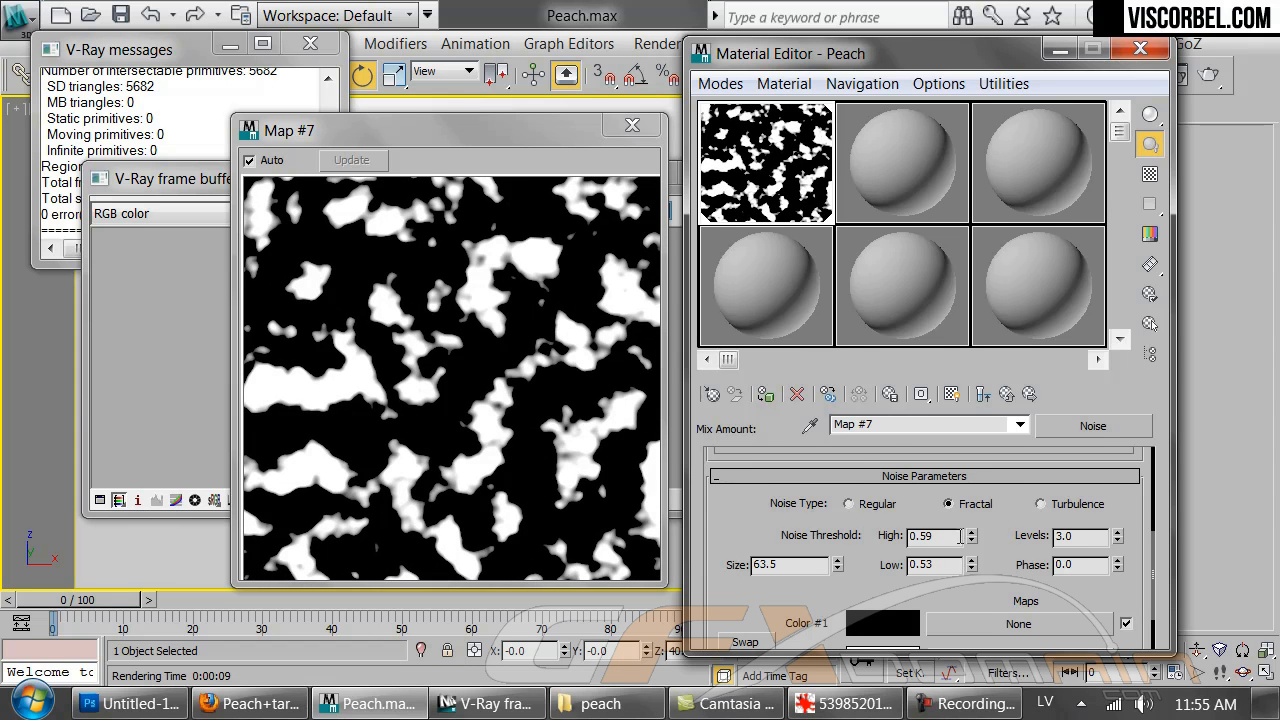
pyautogui.click(632, 125)
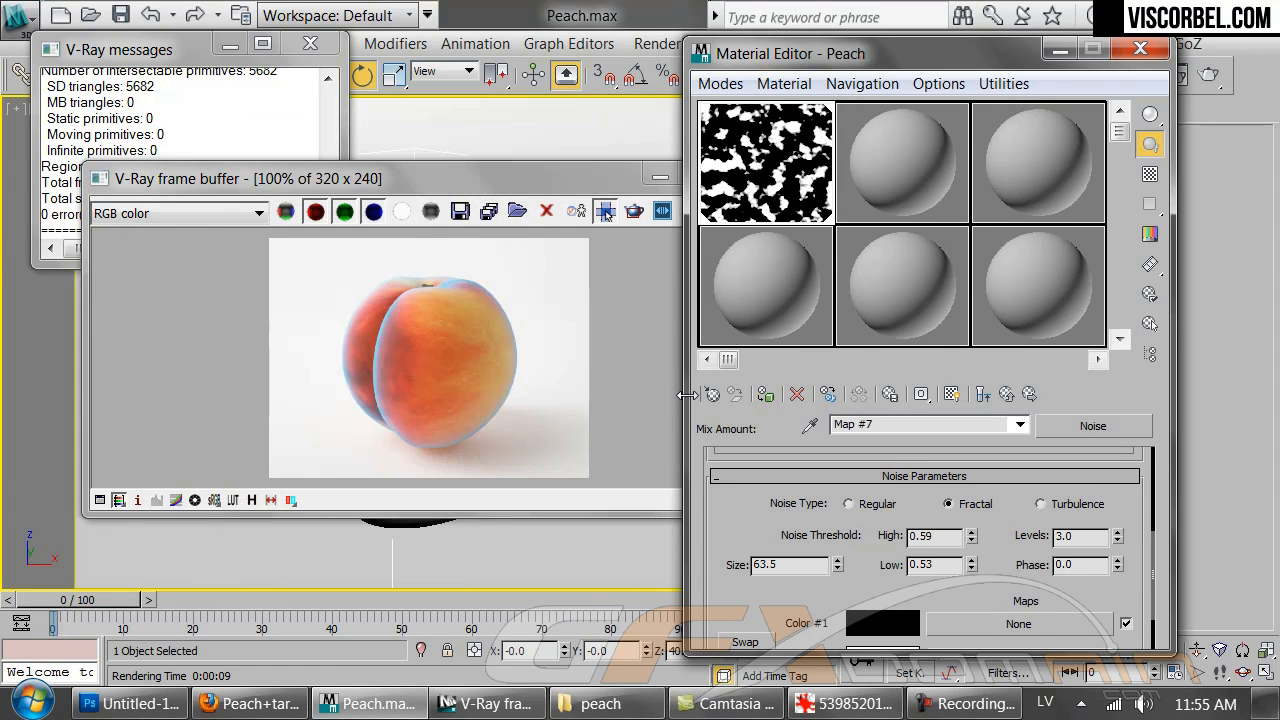
pyautogui.click(979, 398)
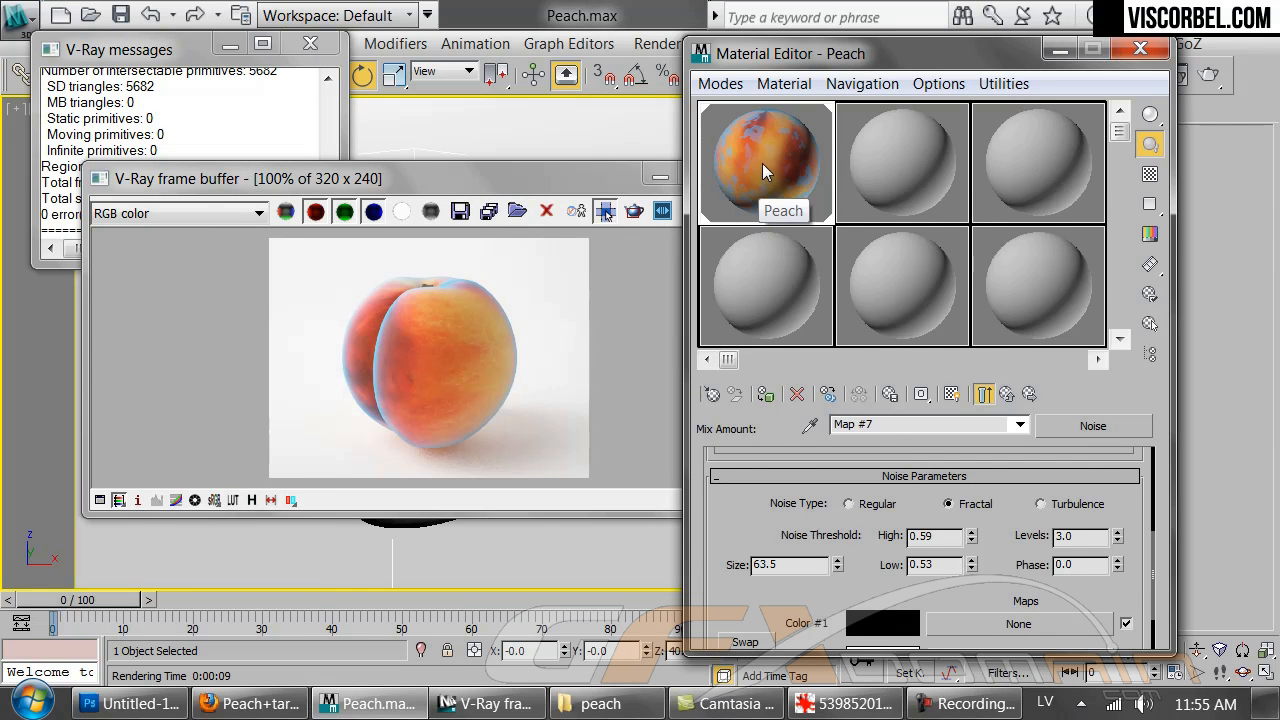
# Try a Noise size of 10 for the Mix Amount map and test-render the peach
pyautogui.click(628, 313)
pyautogui.click(754, 211)
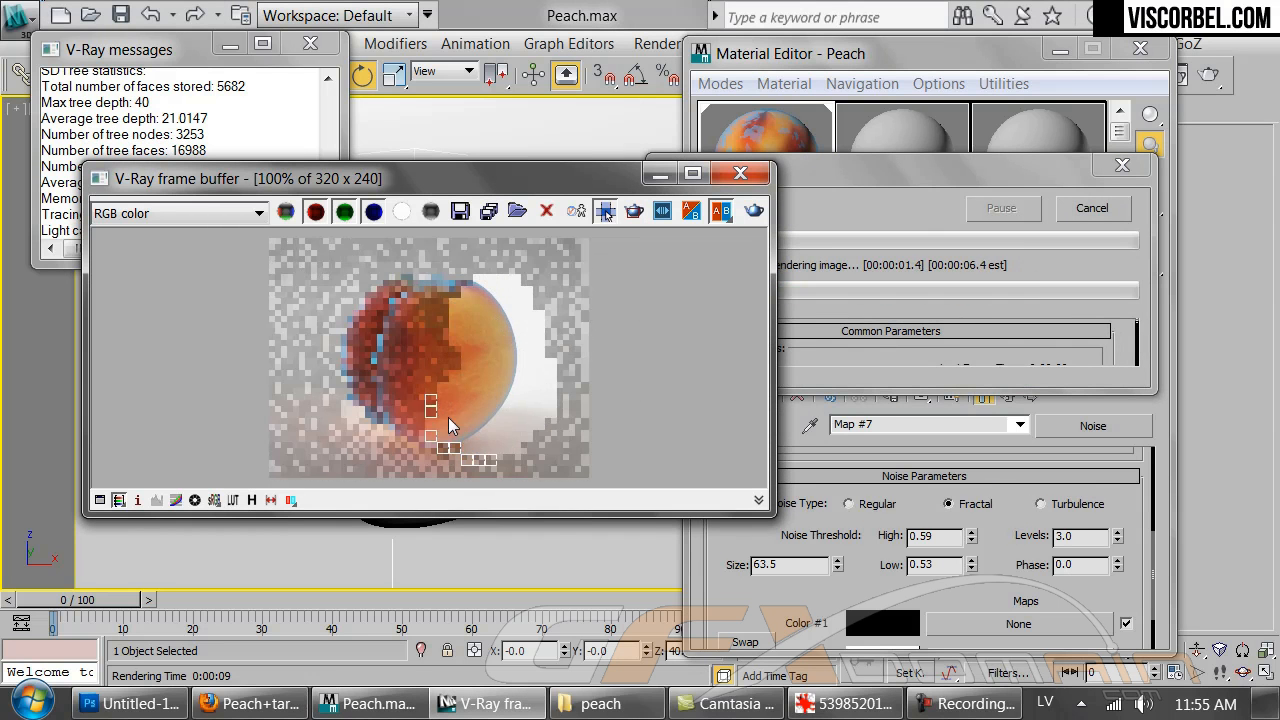
pyautogui.click(1093, 209)
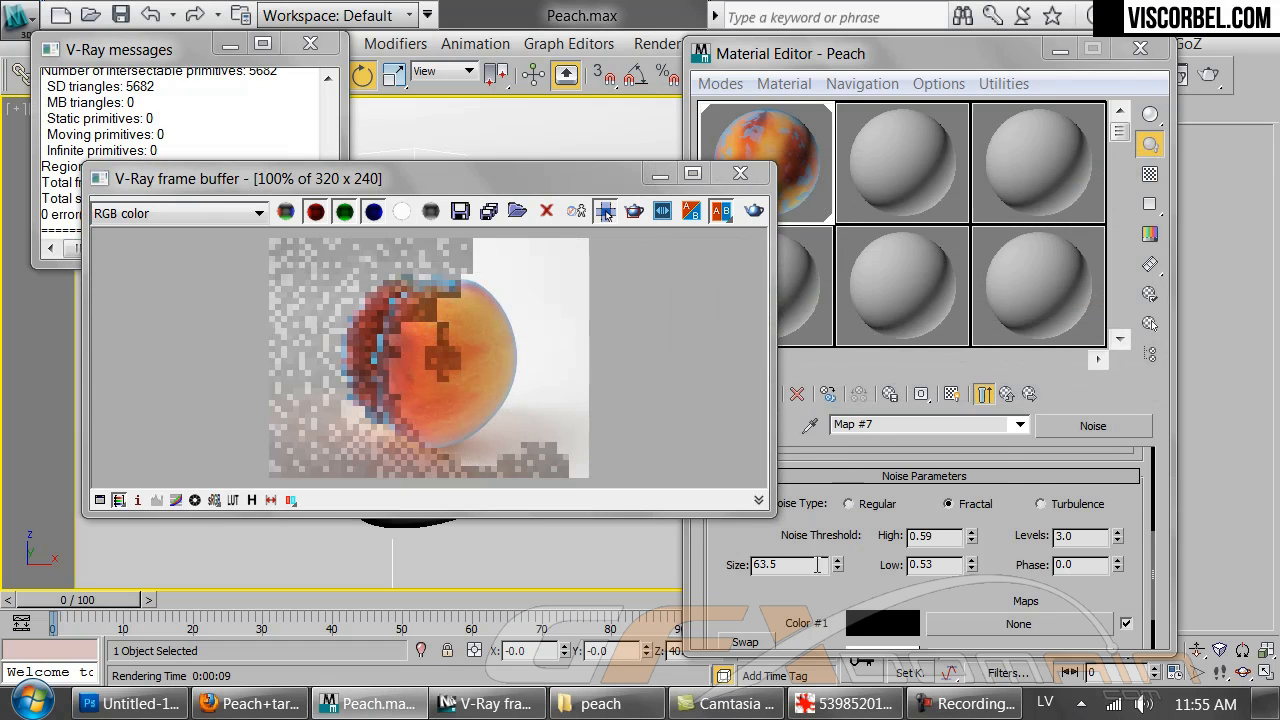
pyautogui.click(797, 575)
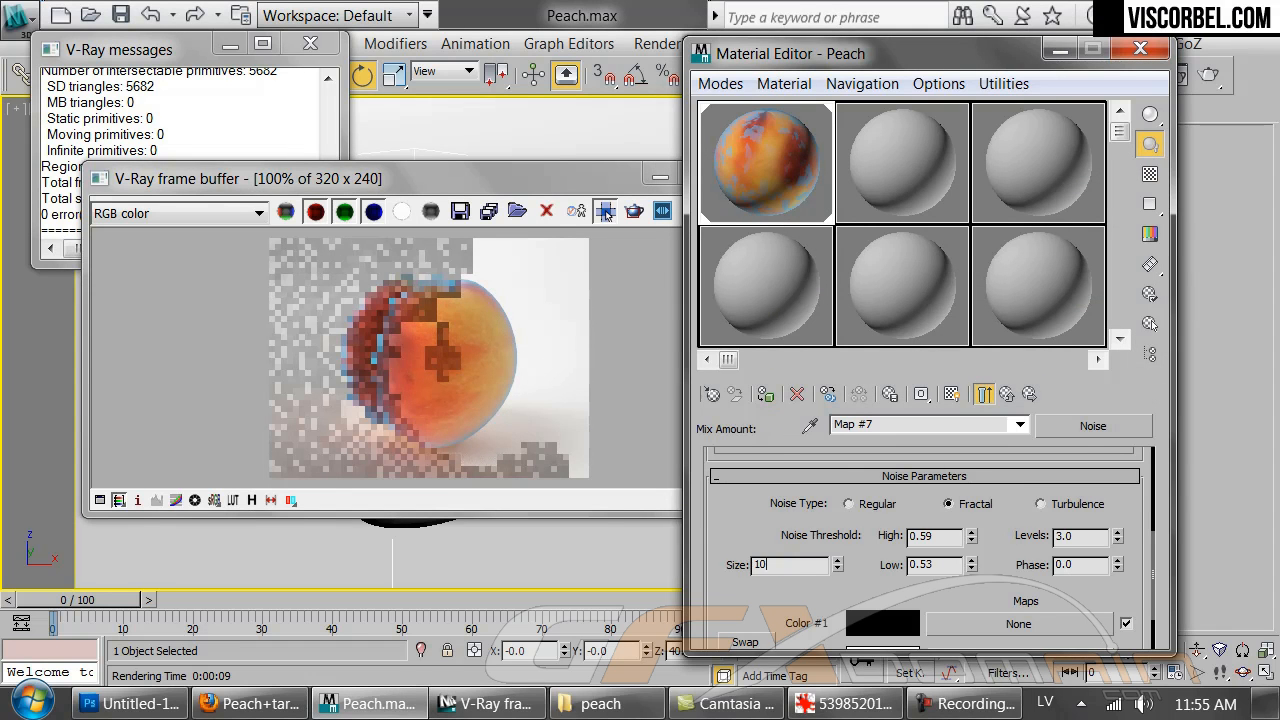
pyautogui.click(605, 311)
pyautogui.click(752, 210)
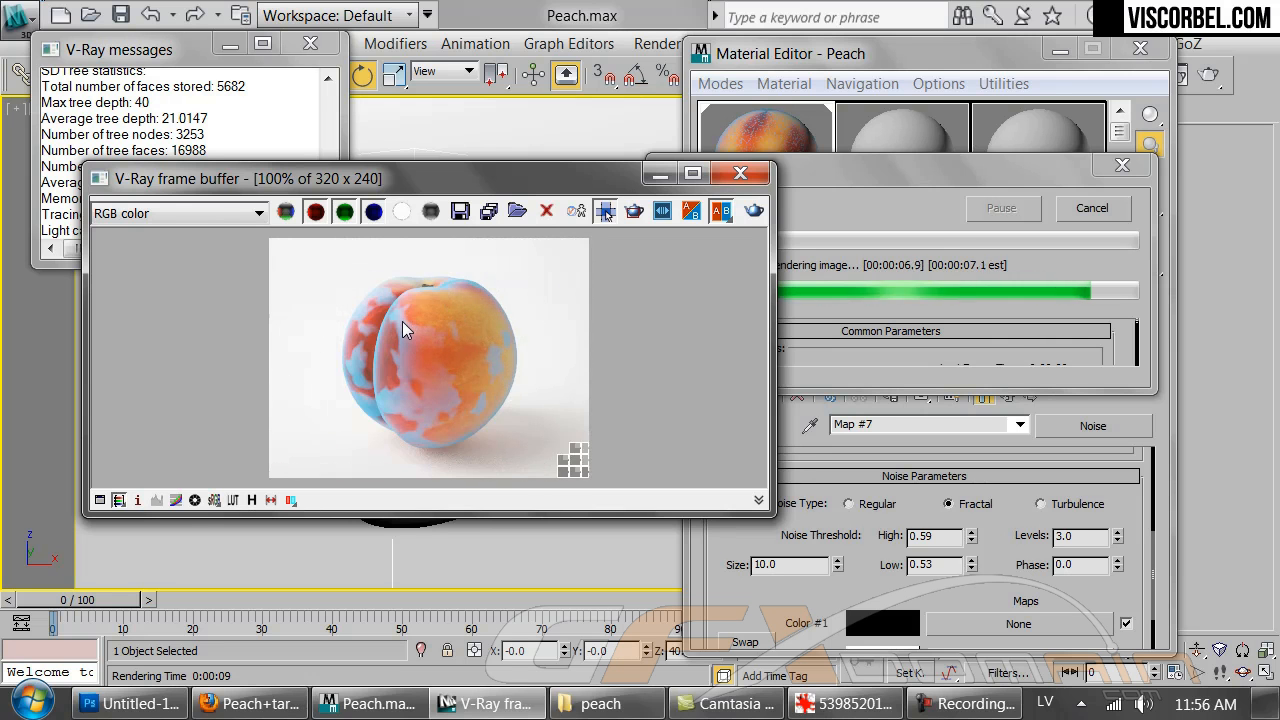
# Set the Noise size to 5 and render the peach
pyautogui.click(785, 565)
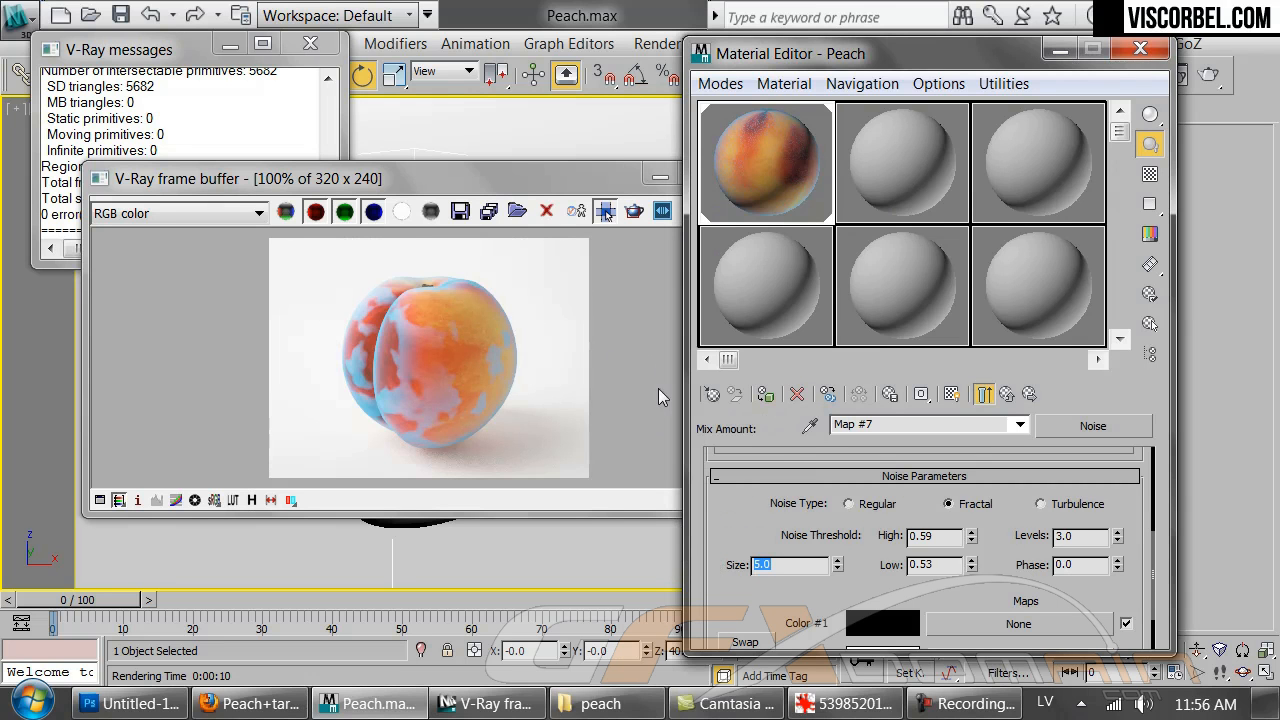
pyautogui.click(620, 320)
pyautogui.click(753, 210)
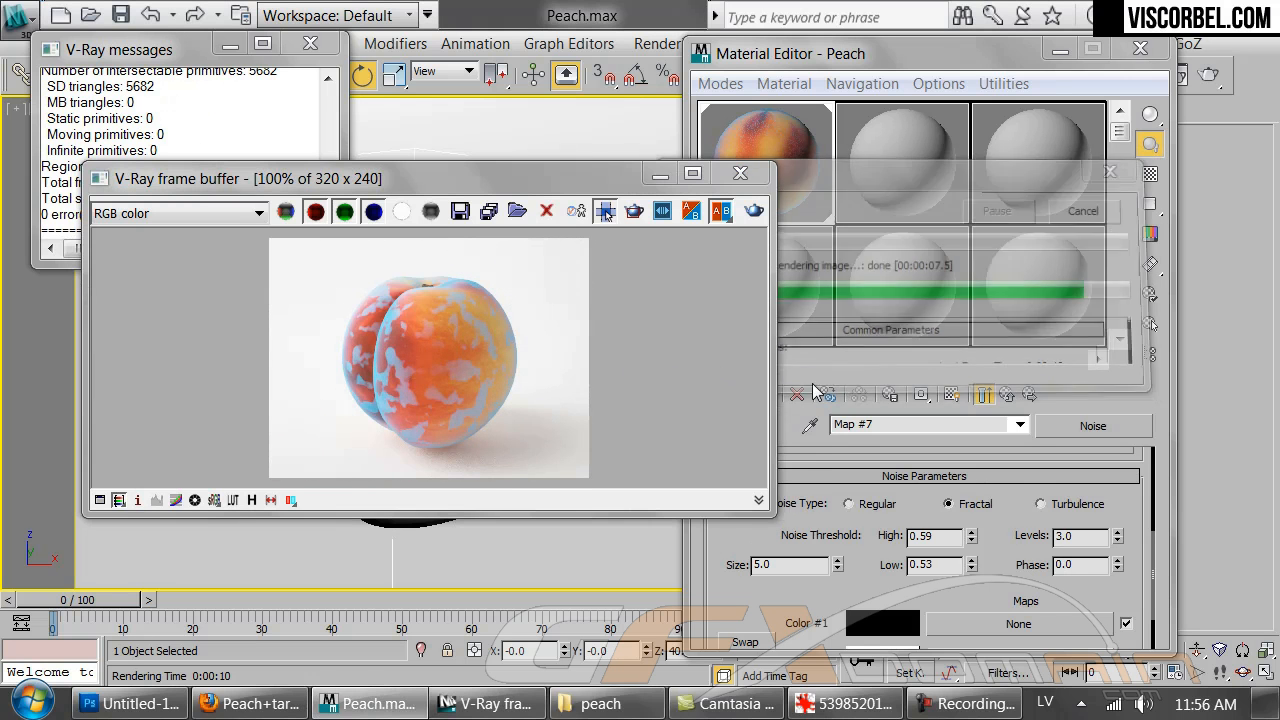
# Flatten the mix curve of the Falloff in the Mix map's Color #2 by lowering its end point and handle, and render the peach
pyautogui.click(952, 395)
pyautogui.click(952, 395)
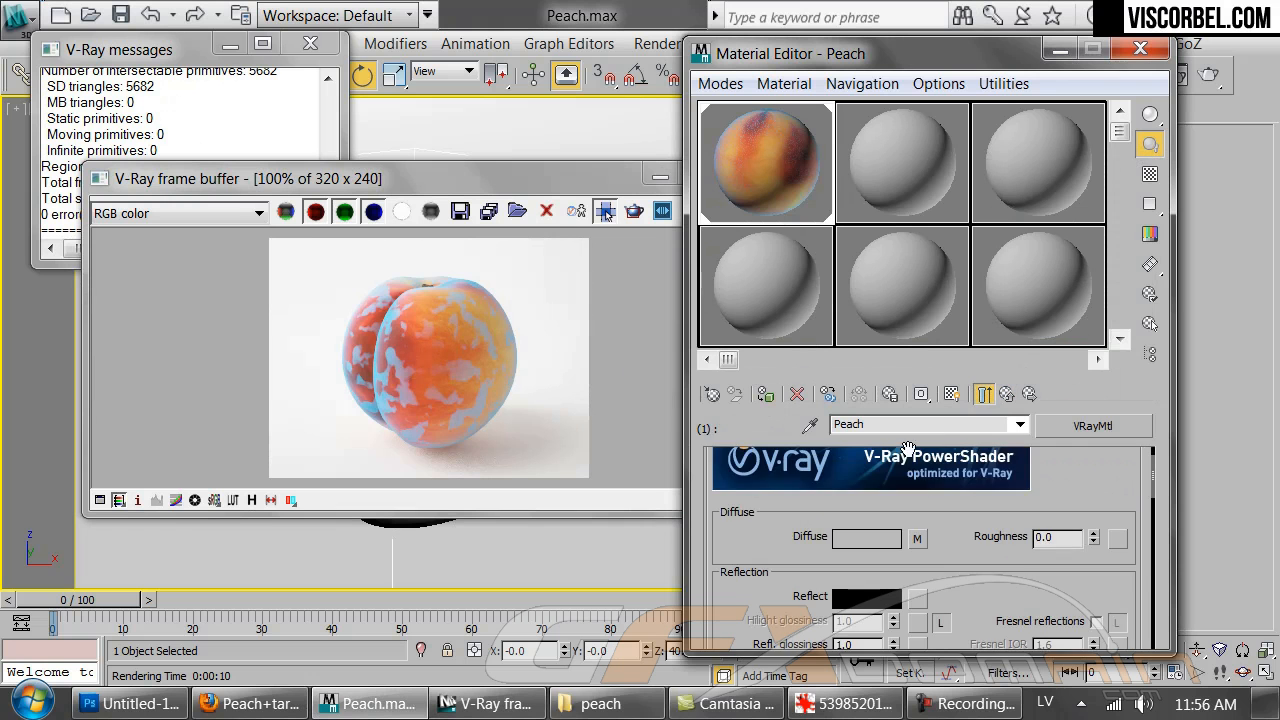
pyautogui.click(915, 541)
pyautogui.click(960, 547)
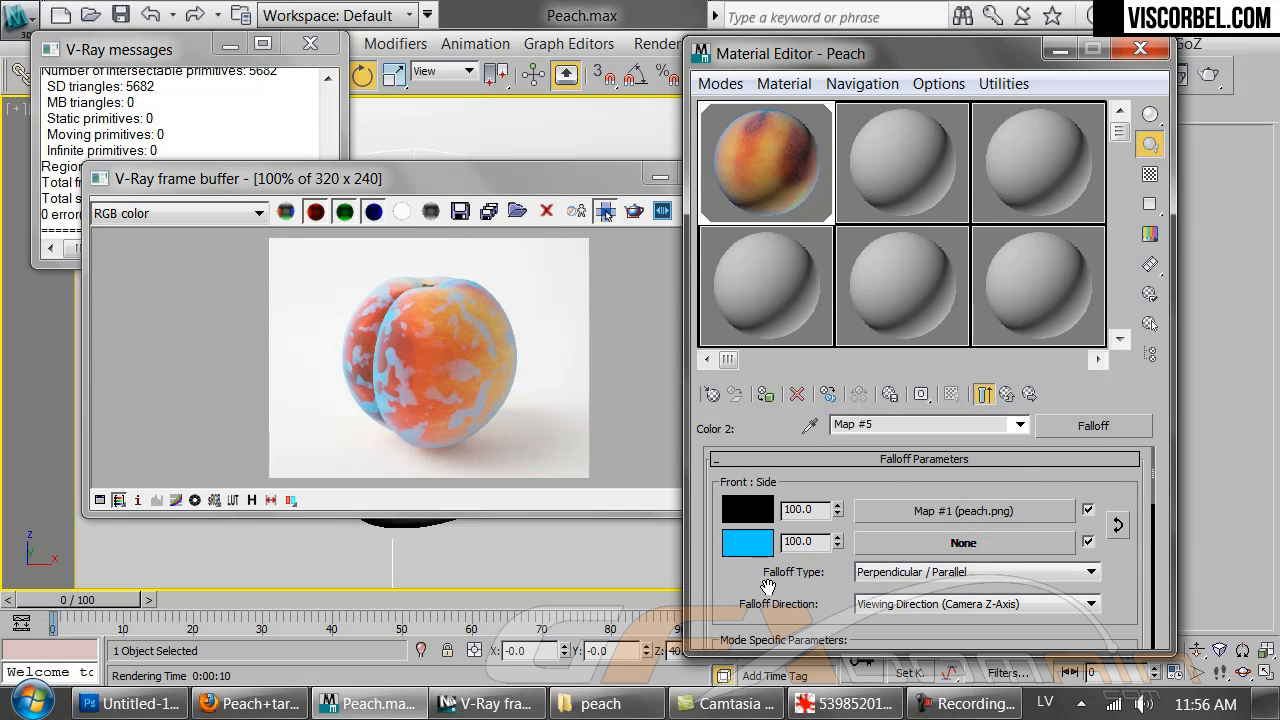
pyautogui.scroll(-5, 766, 586)
pyautogui.scroll(-4, 806, 516)
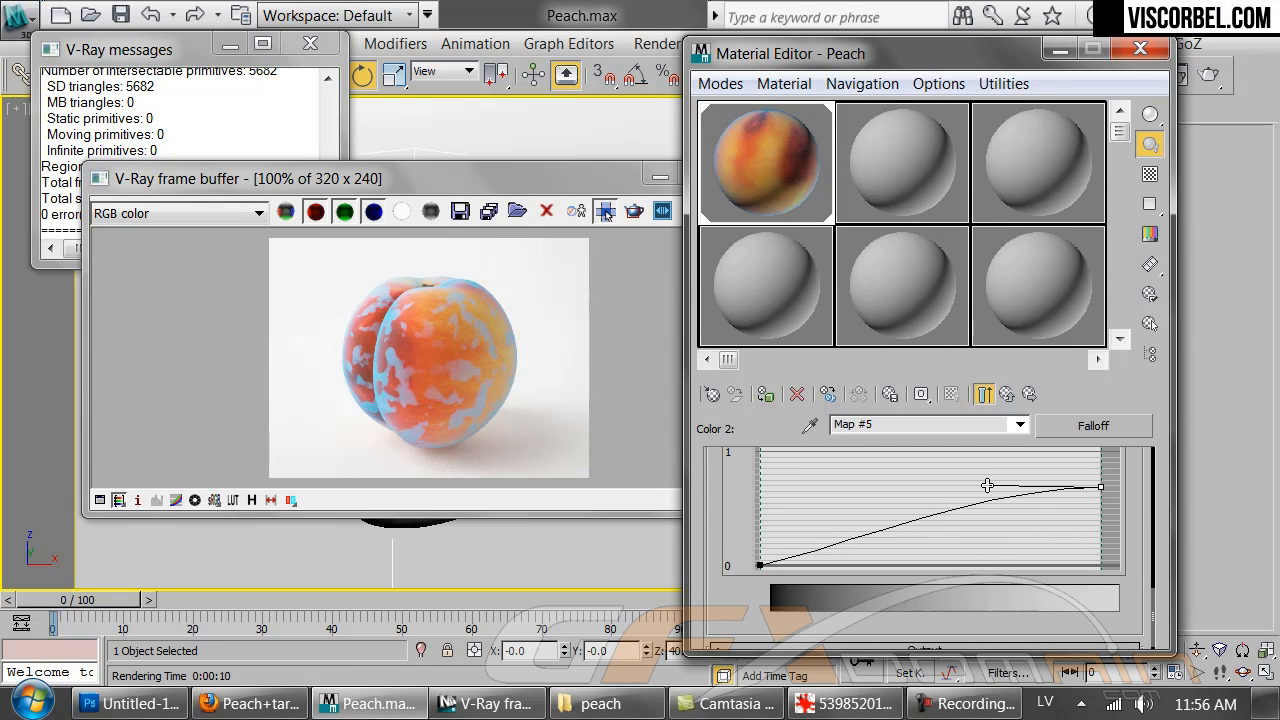
pyautogui.moveTo(987, 486); pyautogui.dragTo(1005, 511)
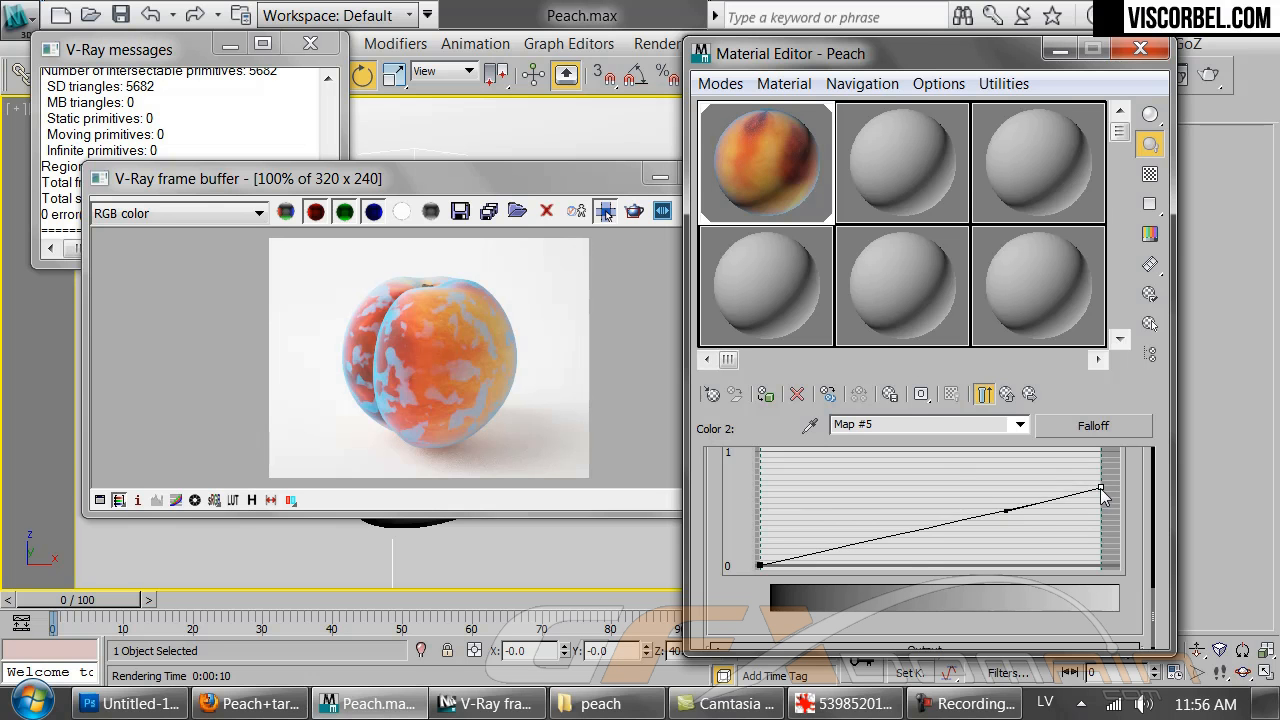
pyautogui.moveTo(1100, 488); pyautogui.dragTo(1101, 503)
pyautogui.click(591, 328)
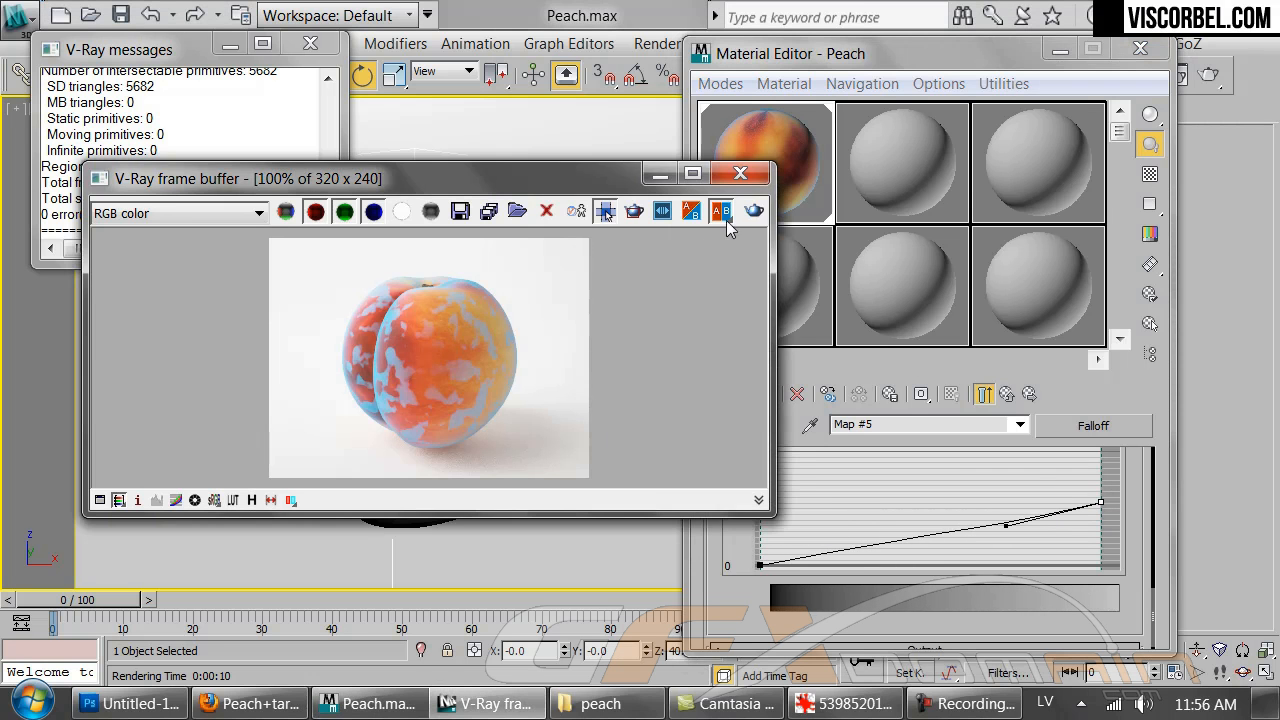
pyautogui.click(754, 210)
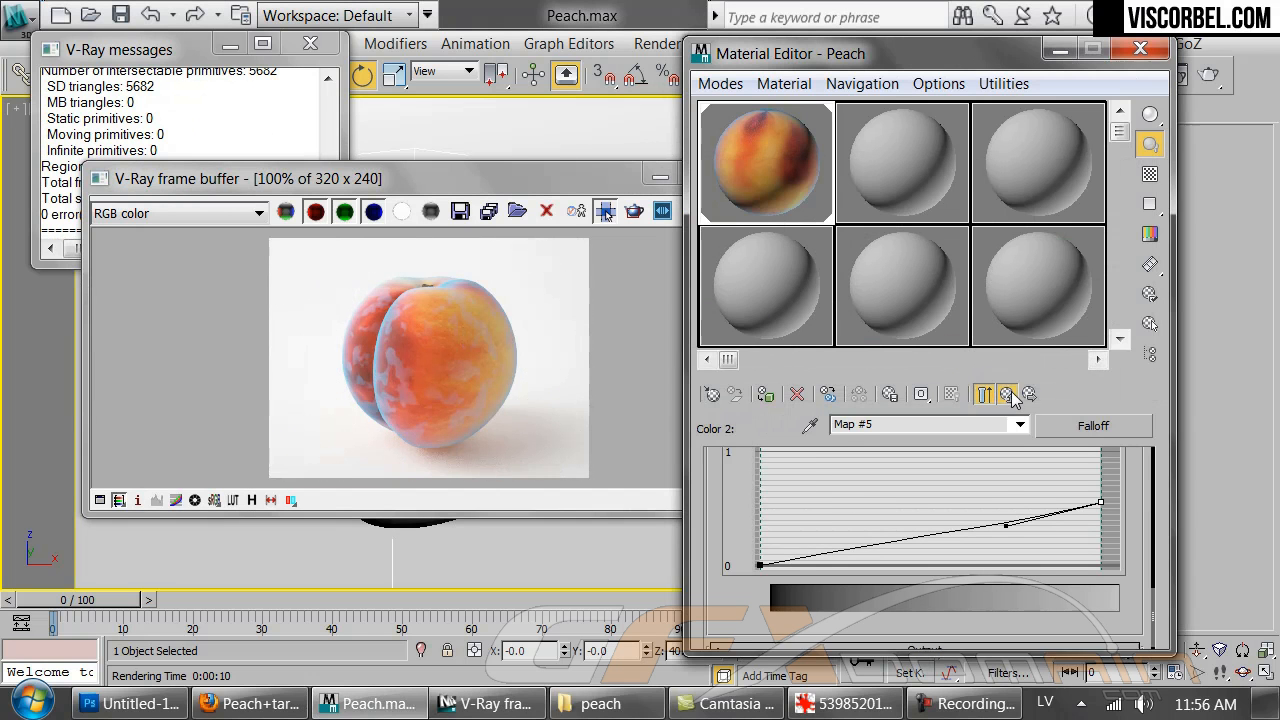
# Reset the High and Low thresholds of the Mix Amount Noise map to 0 and run a brief test render
pyautogui.click(985, 394)
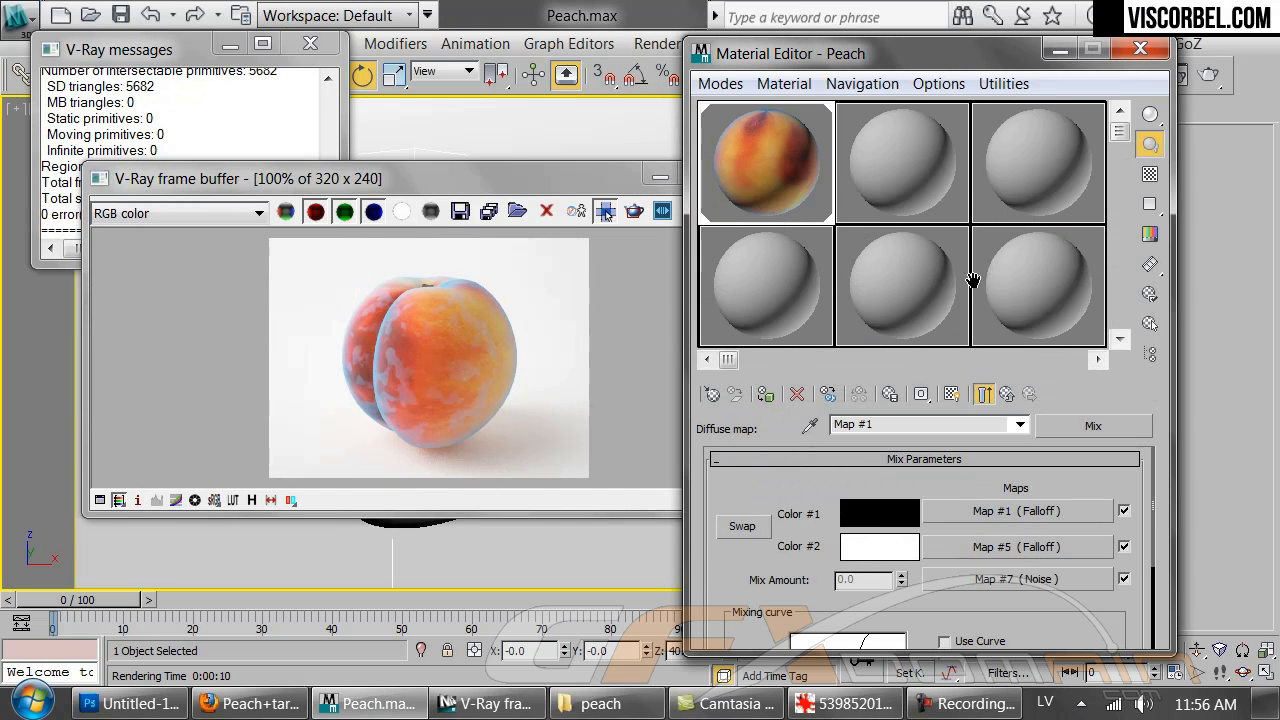
pyautogui.click(980, 580)
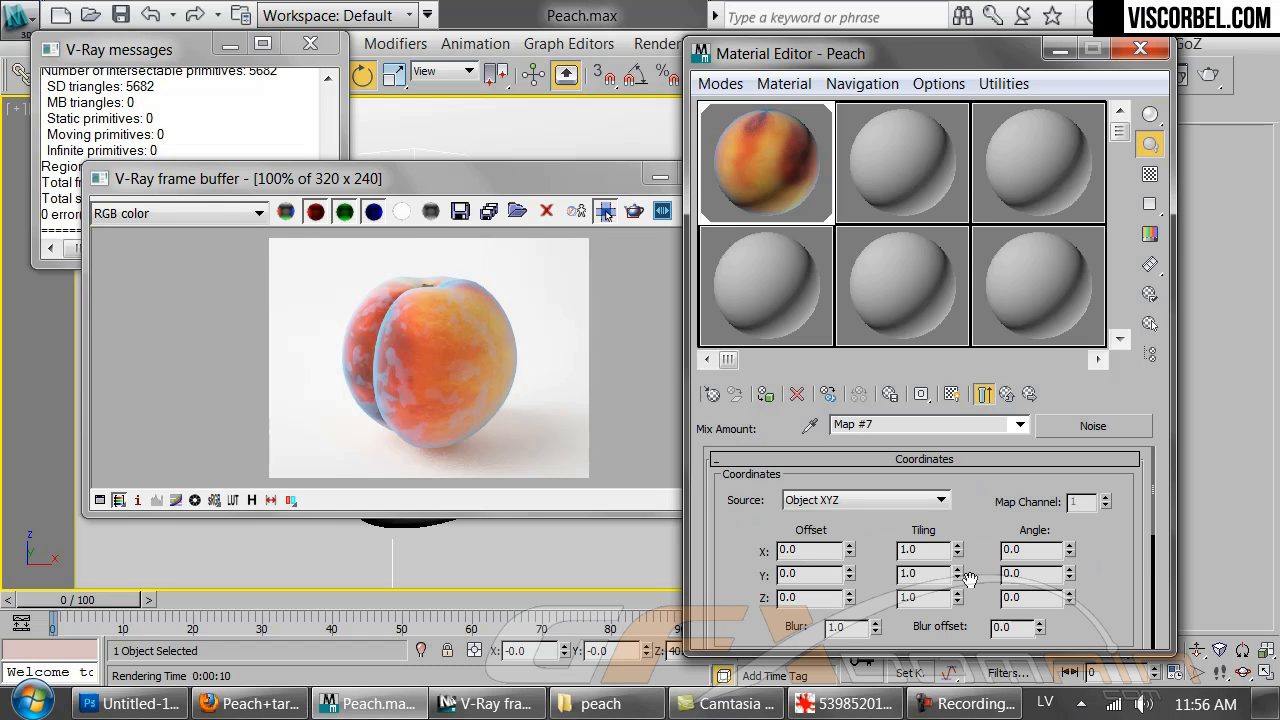
pyautogui.moveTo(741, 584); pyautogui.dragTo(843, 340)
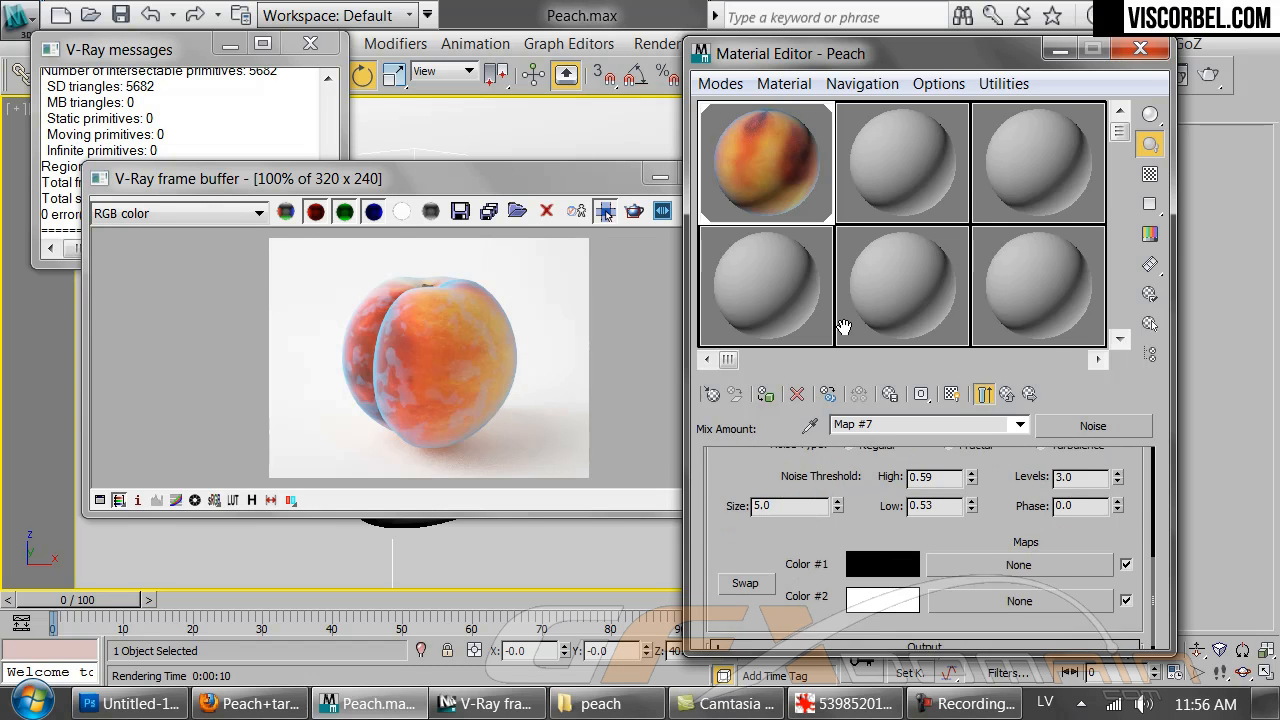
pyautogui.rightClick(982, 465)
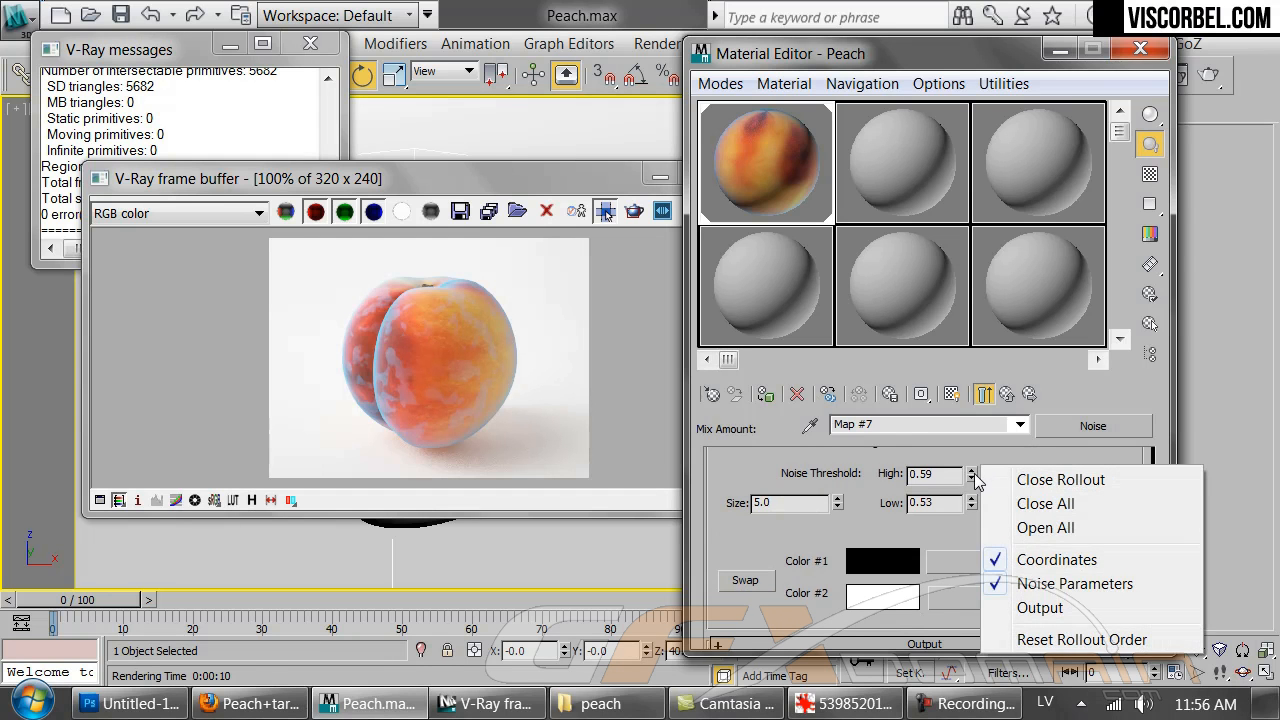
pyautogui.rightClick(971, 476)
pyautogui.click(531, 287)
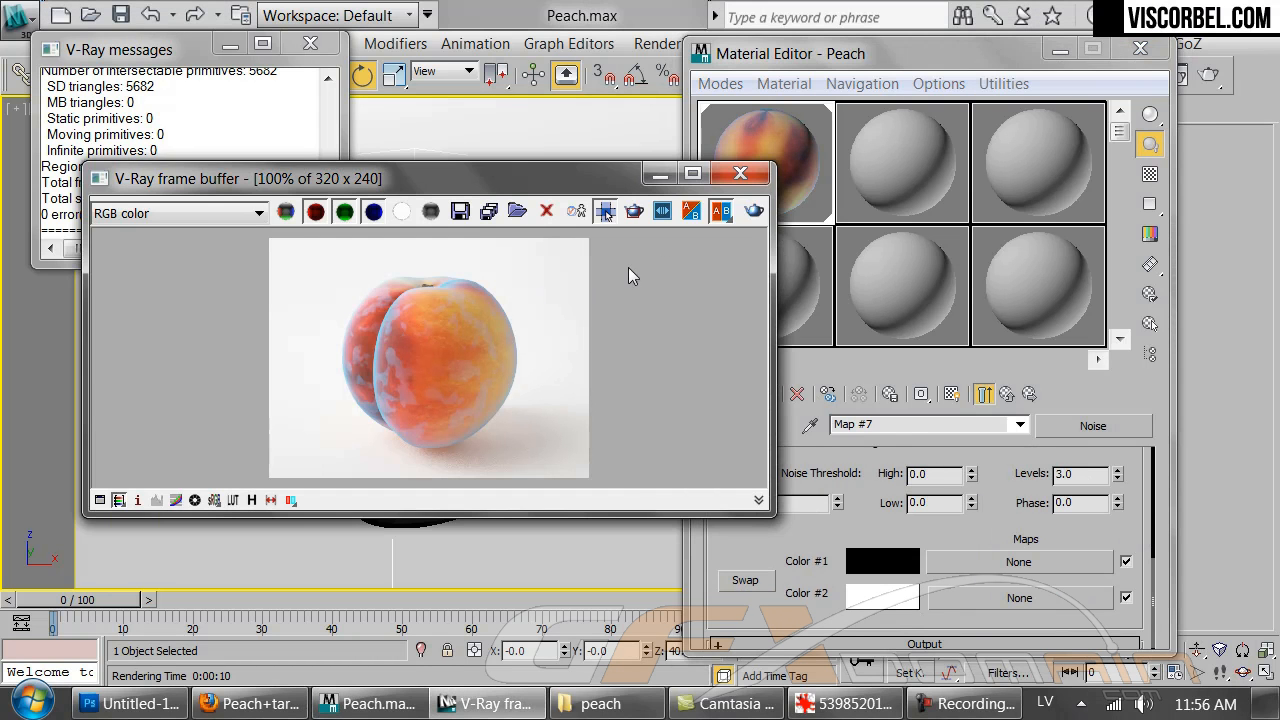
pyautogui.click(753, 211)
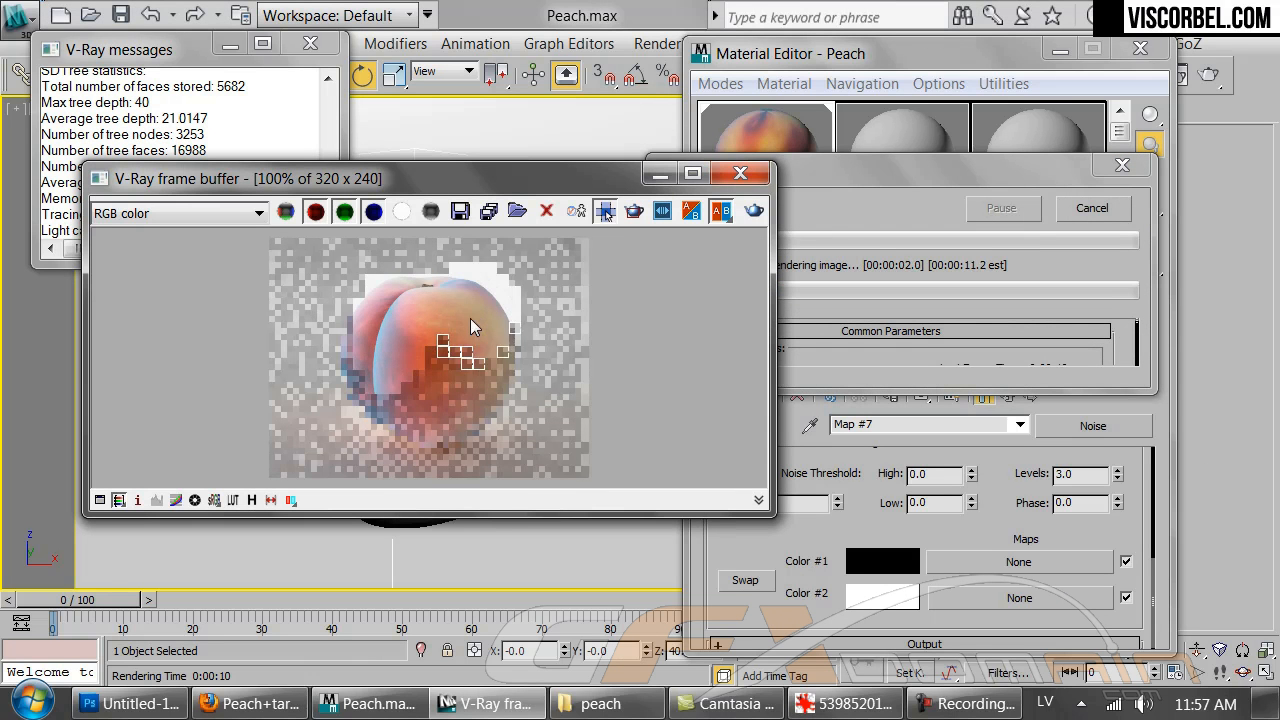
pyautogui.click(1090, 208)
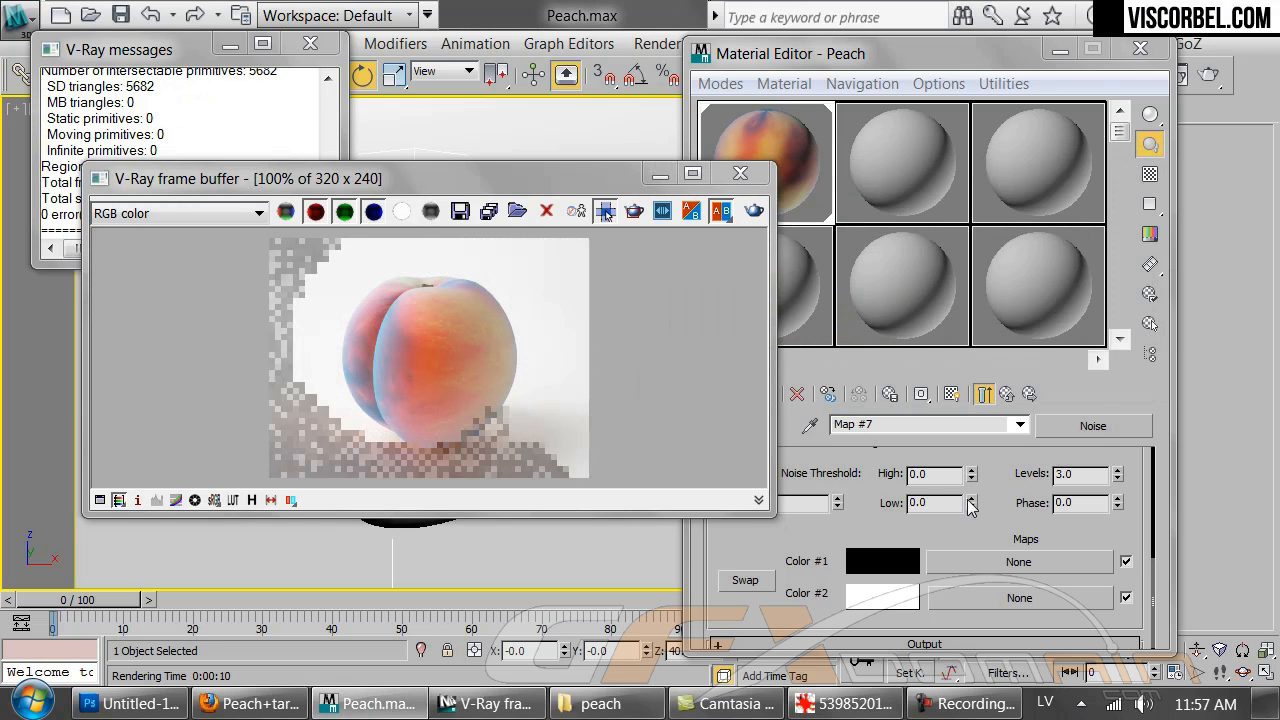
# Try a Noise threshold of High 1.0 and Low 0.135 and render the peach
pyautogui.moveTo(968, 502); pyautogui.dragTo(971, 472)
pyautogui.scroll(3, 879, 470)
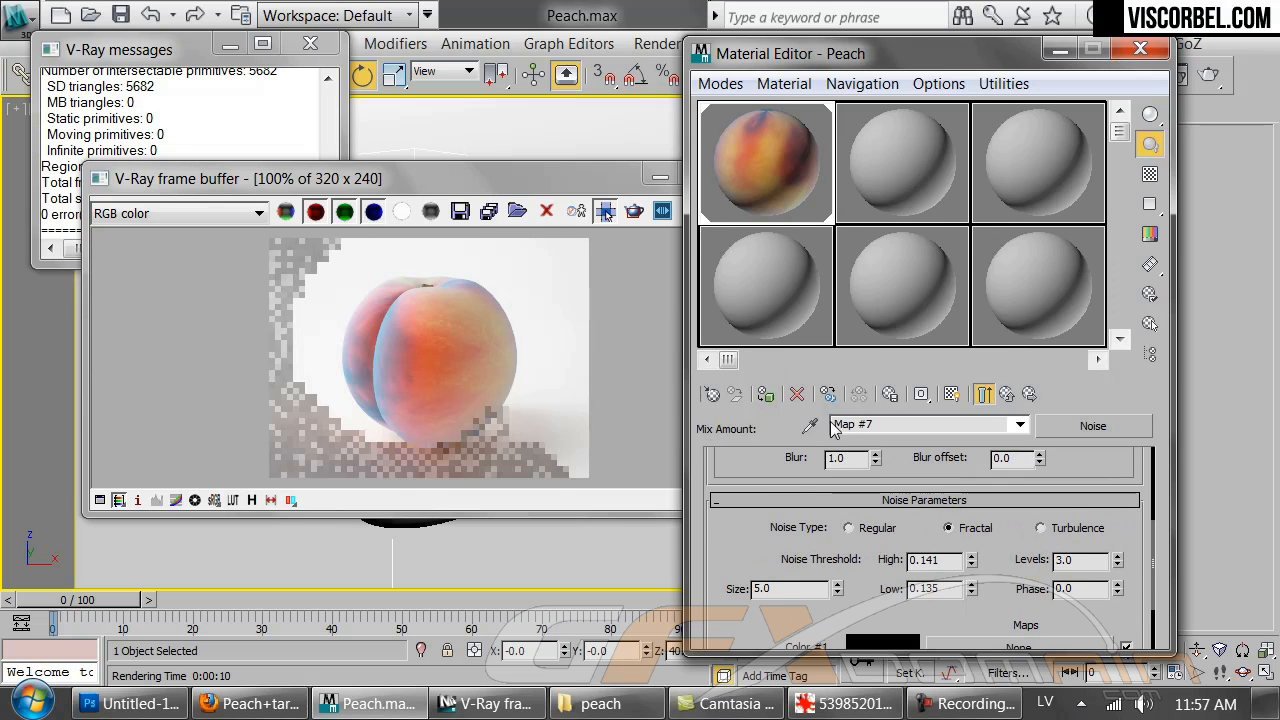
pyautogui.click(634, 294)
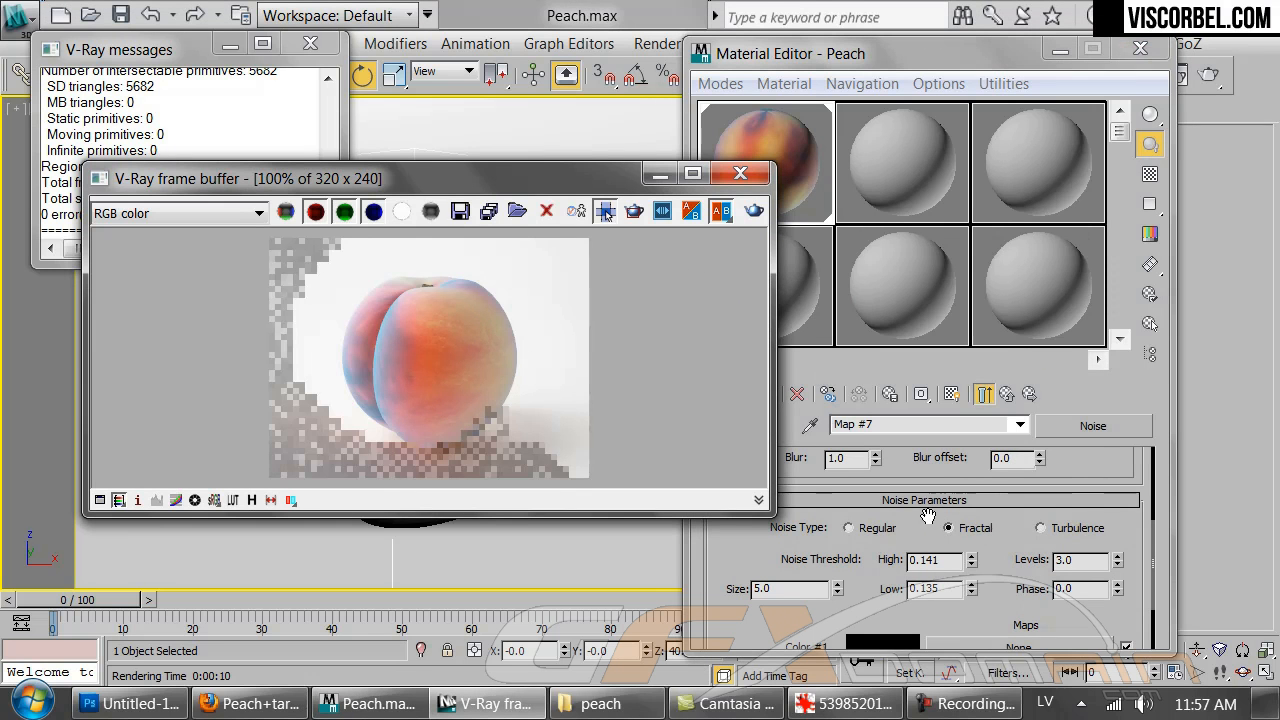
pyautogui.rightClick(962, 560)
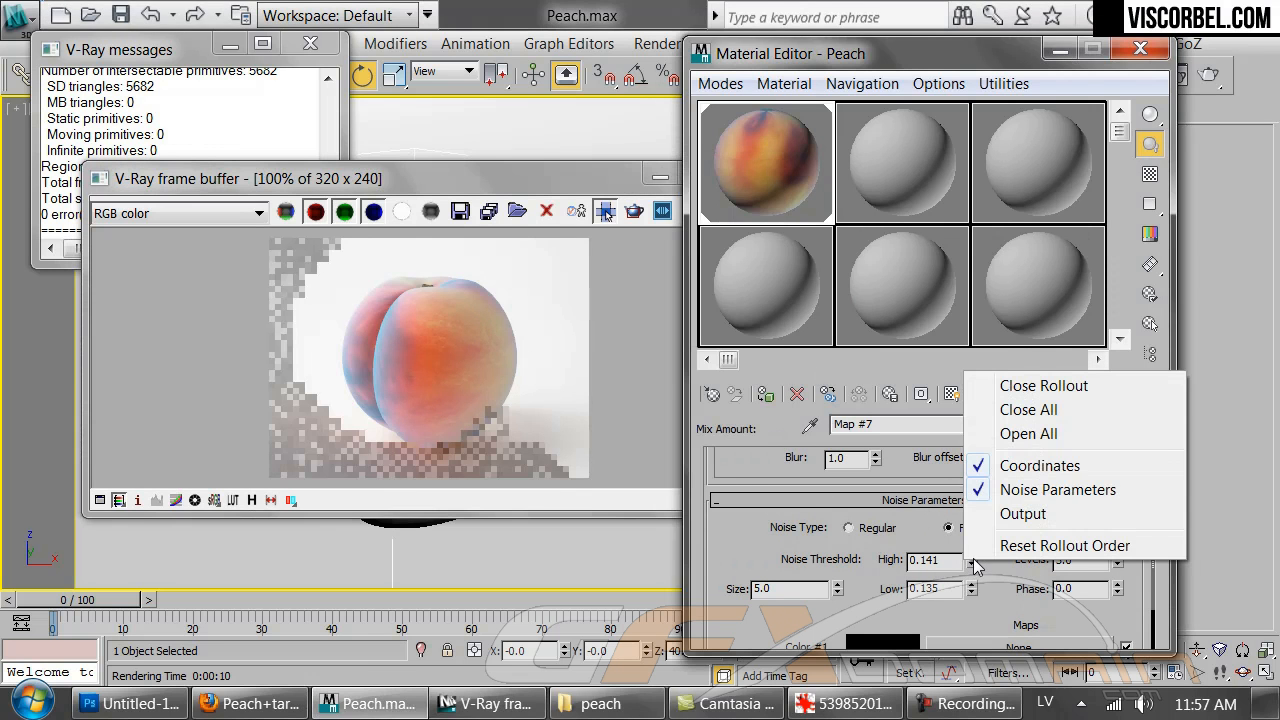
pyautogui.click(971, 564)
pyautogui.moveTo(960, 562); pyautogui.dragTo(894, 575)
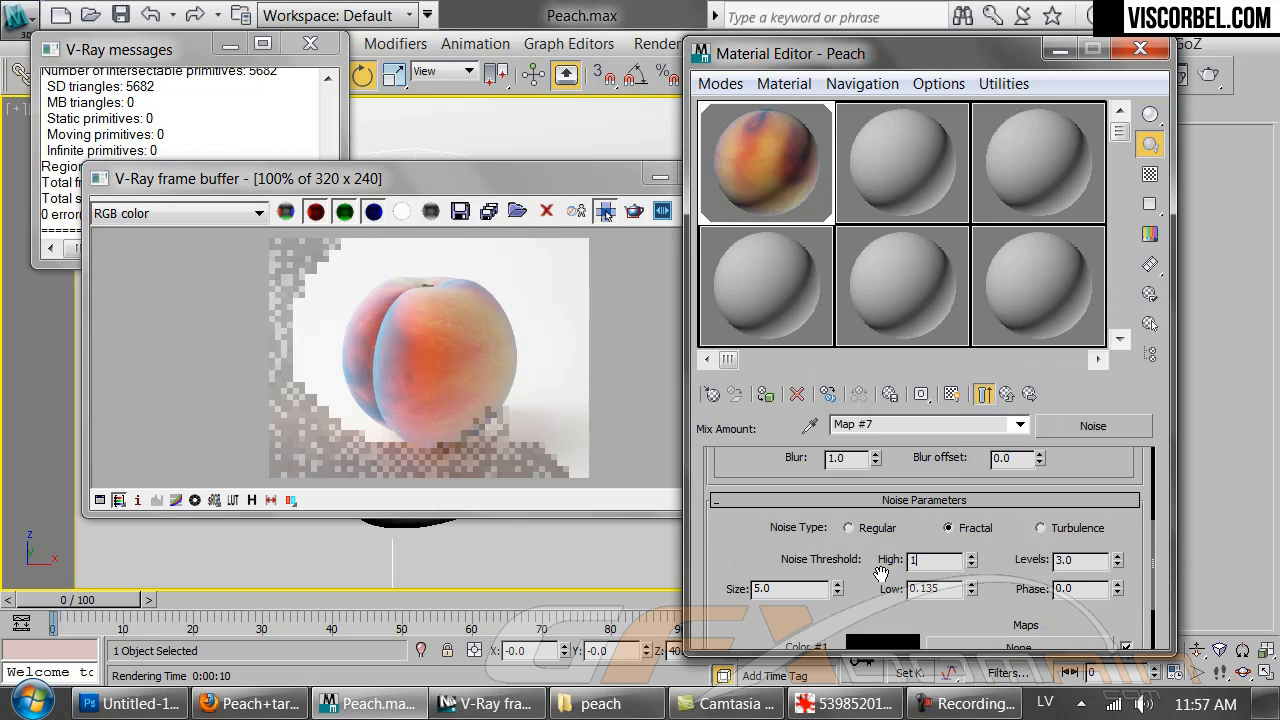
pyautogui.click(579, 339)
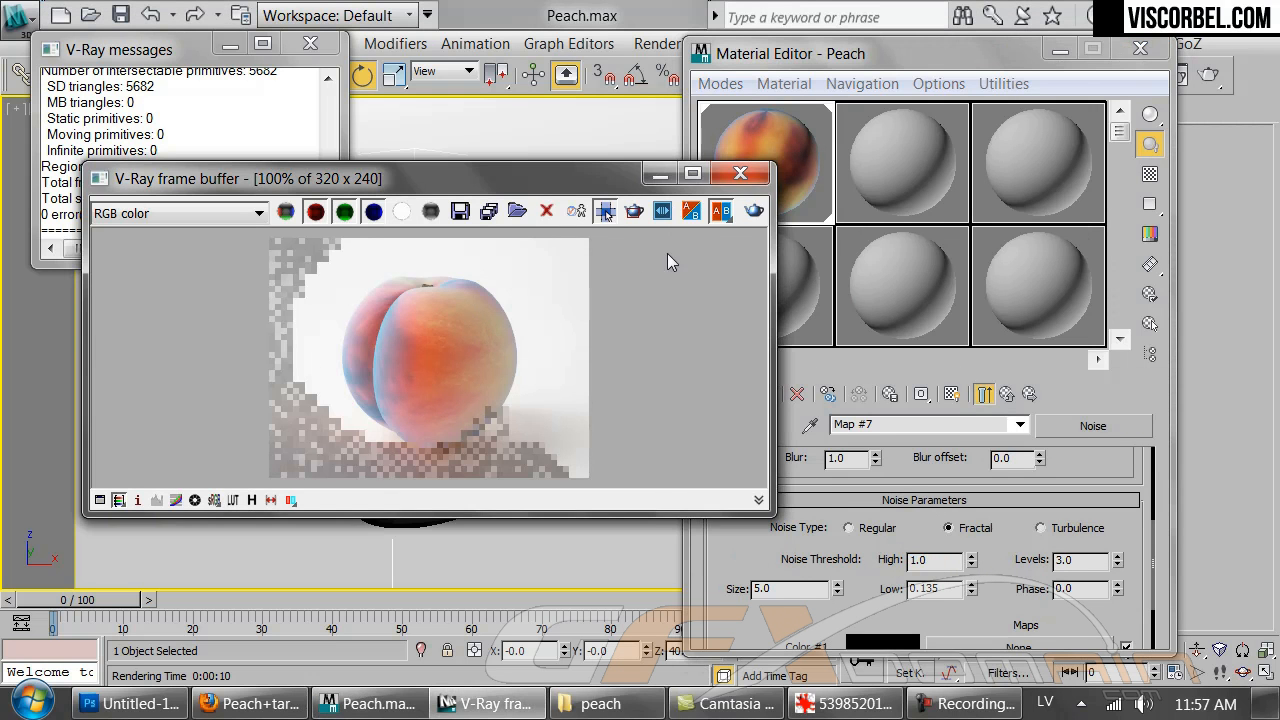
pyautogui.click(752, 211)
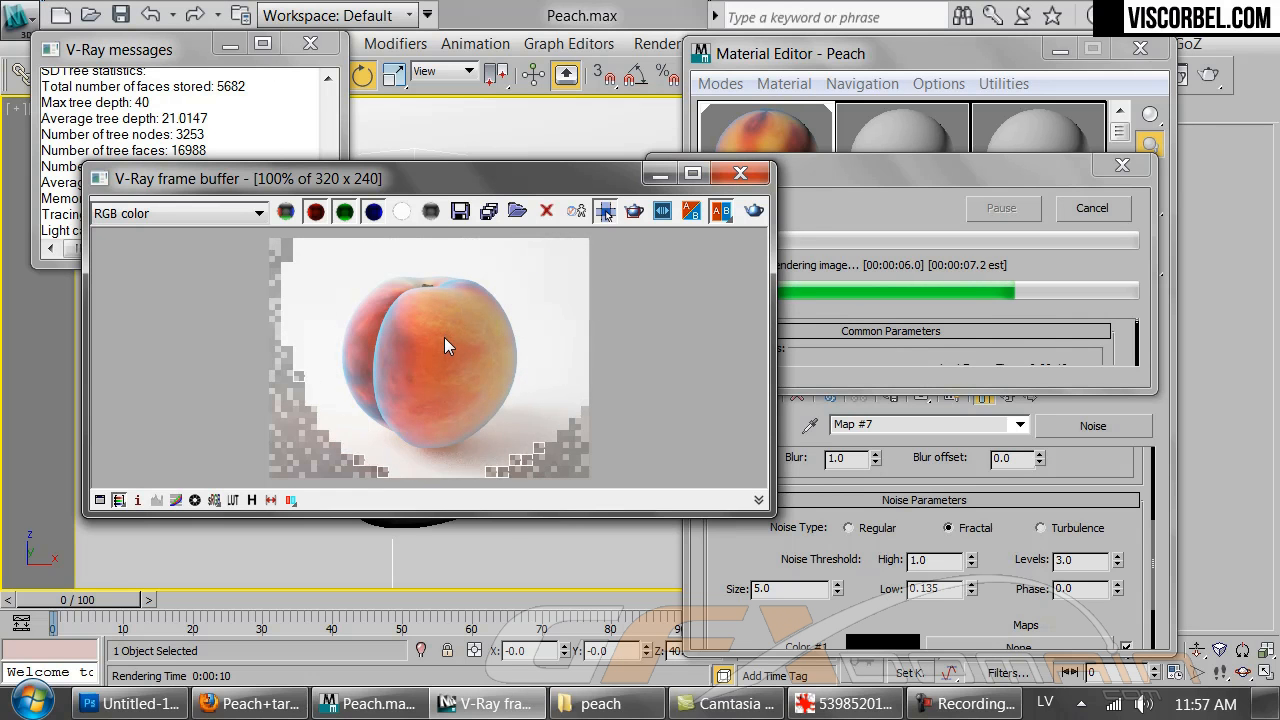
# Set the Noise threshold to Low 0.3 and High 0.765, rendering the peach after each change
pyautogui.click(970, 585)
pyautogui.click(596, 304)
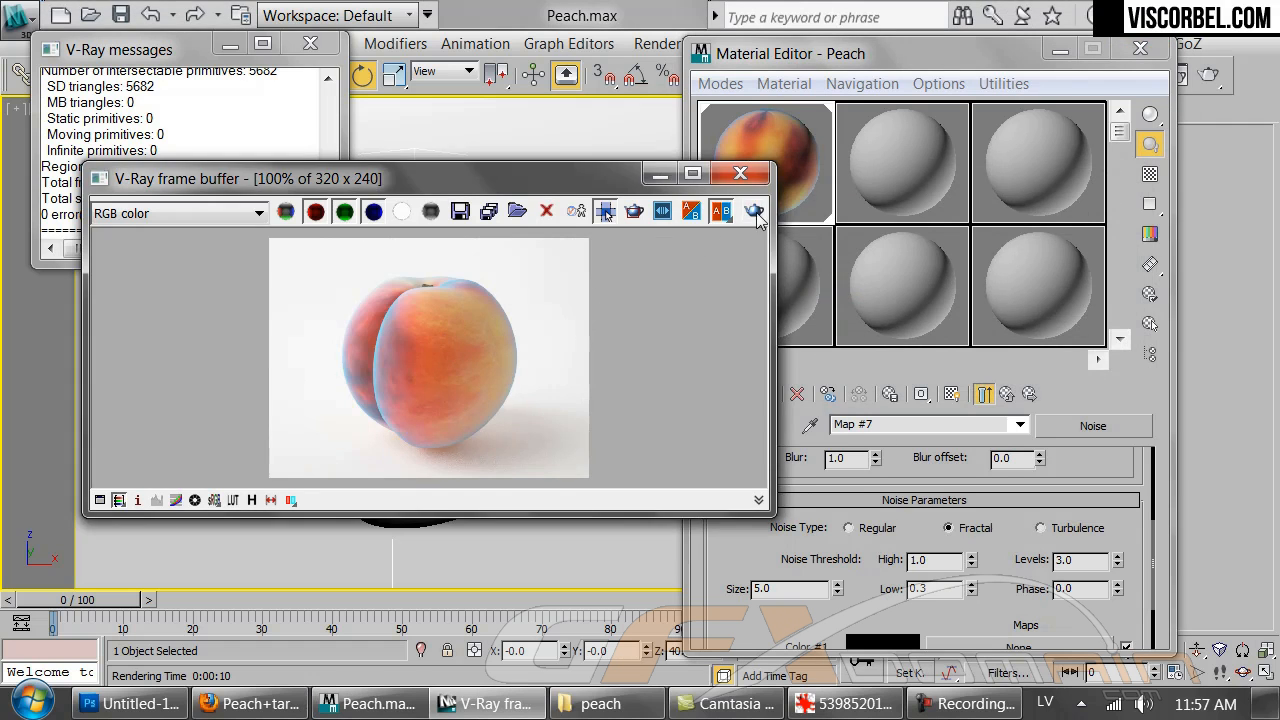
pyautogui.click(754, 211)
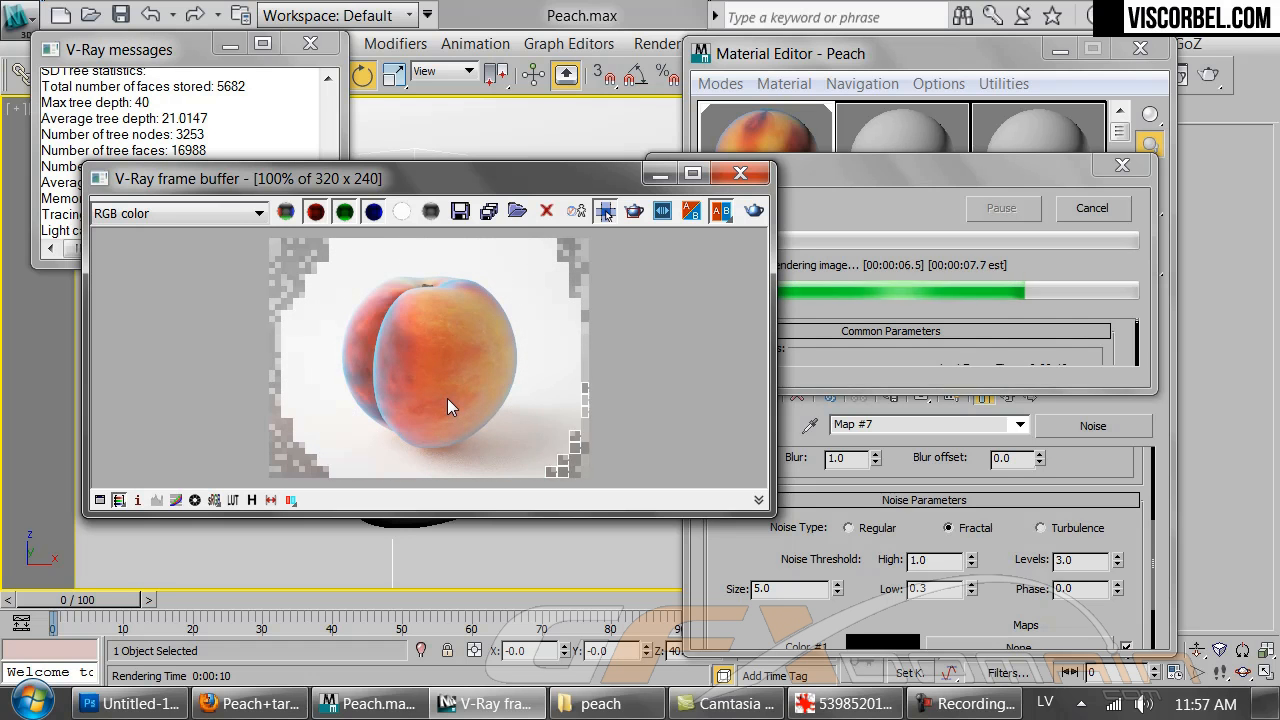
pyautogui.moveTo(971, 566); pyautogui.dragTo(972, 588)
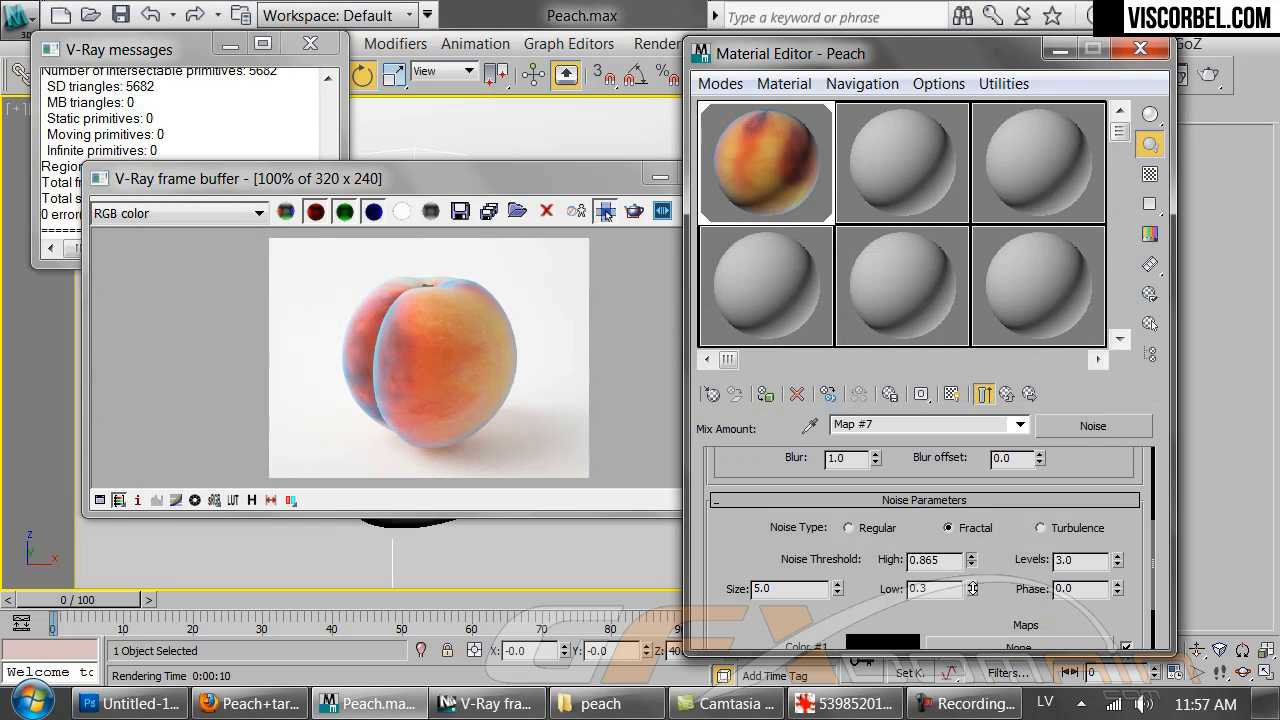
pyautogui.click(586, 333)
pyautogui.click(755, 213)
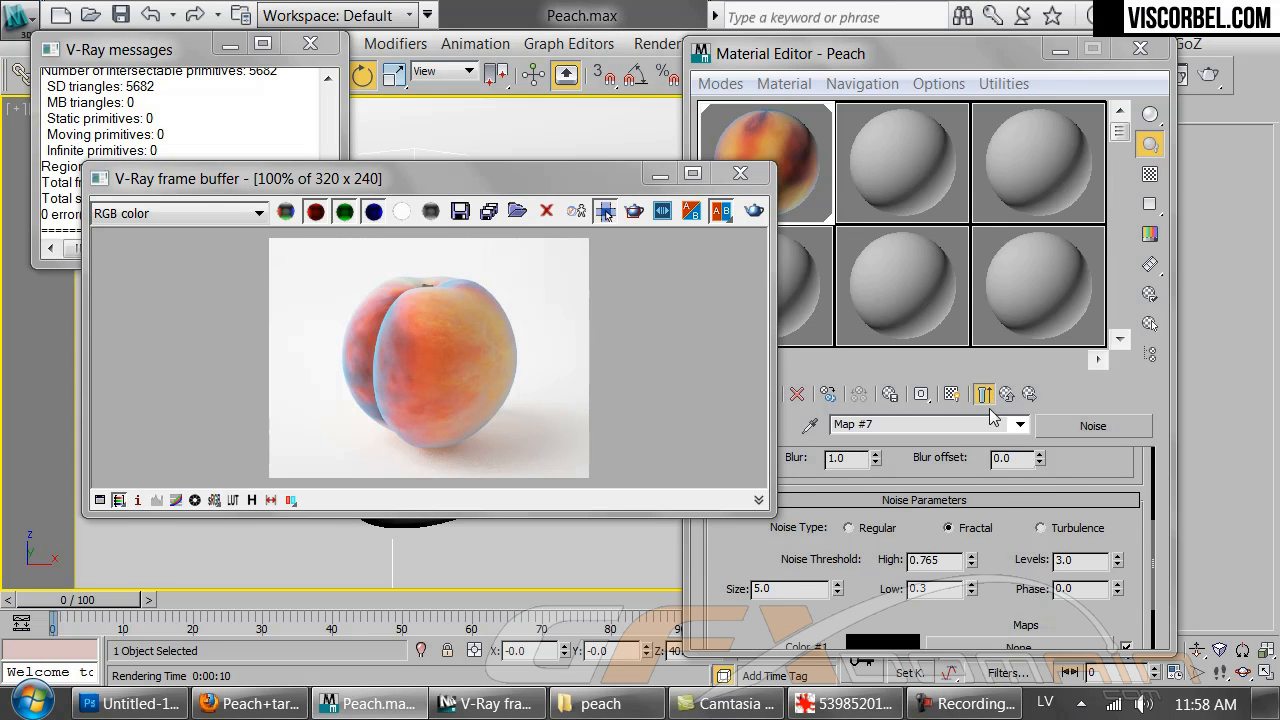
# Change the side color of the Falloff in the Mix map's Color #1 to white and return to the Mix map
pyautogui.click(1006, 394)
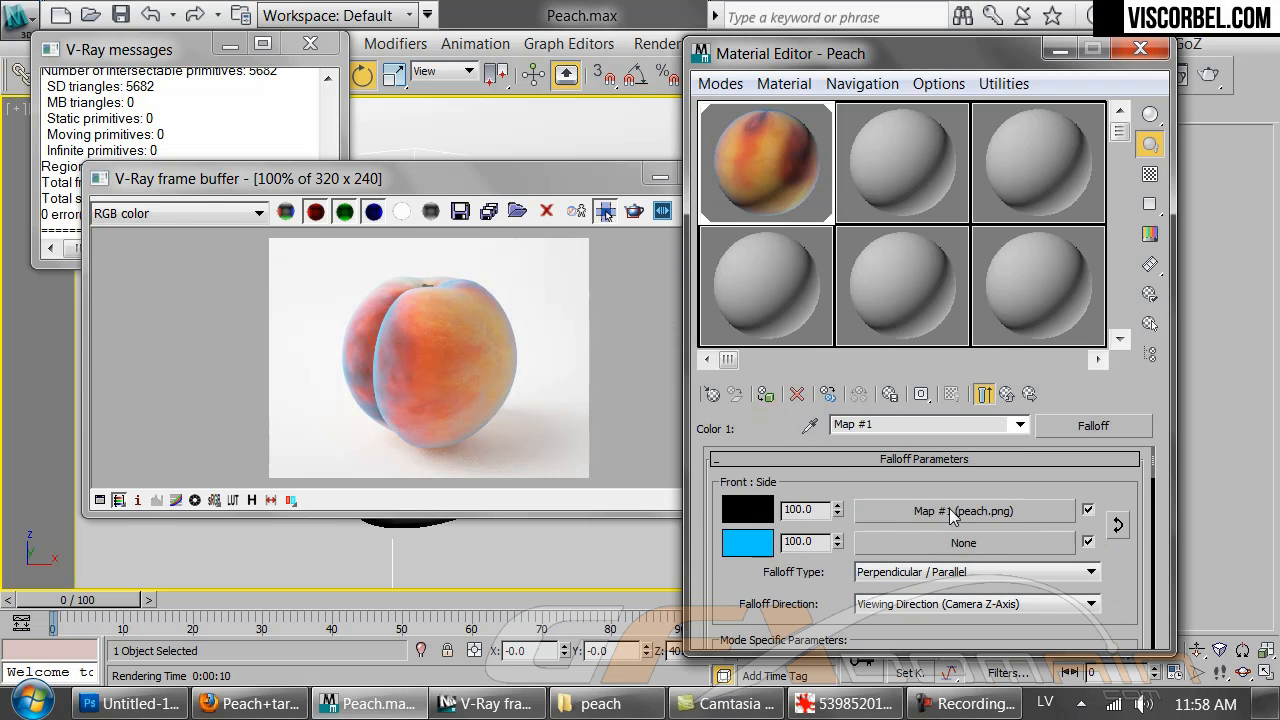
pyautogui.click(747, 542)
pyautogui.moveTo(780, 236); pyautogui.dragTo(629, 238)
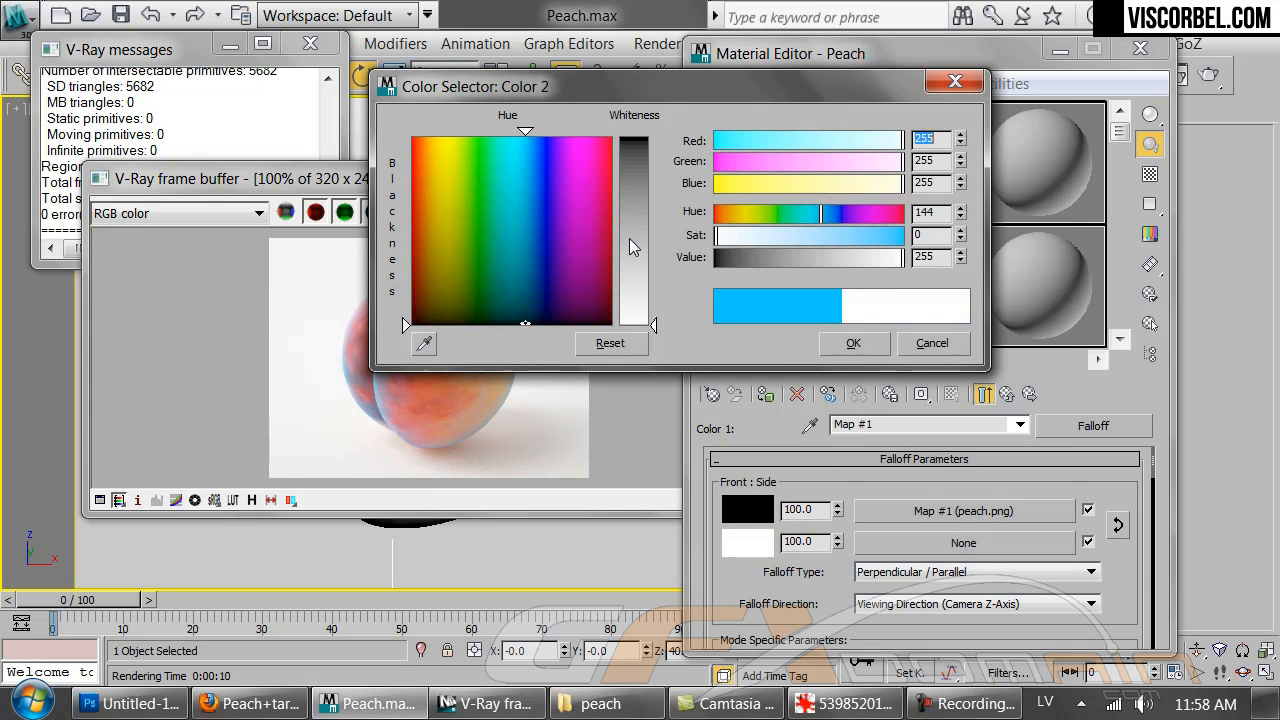
pyautogui.click(858, 342)
pyautogui.click(1006, 394)
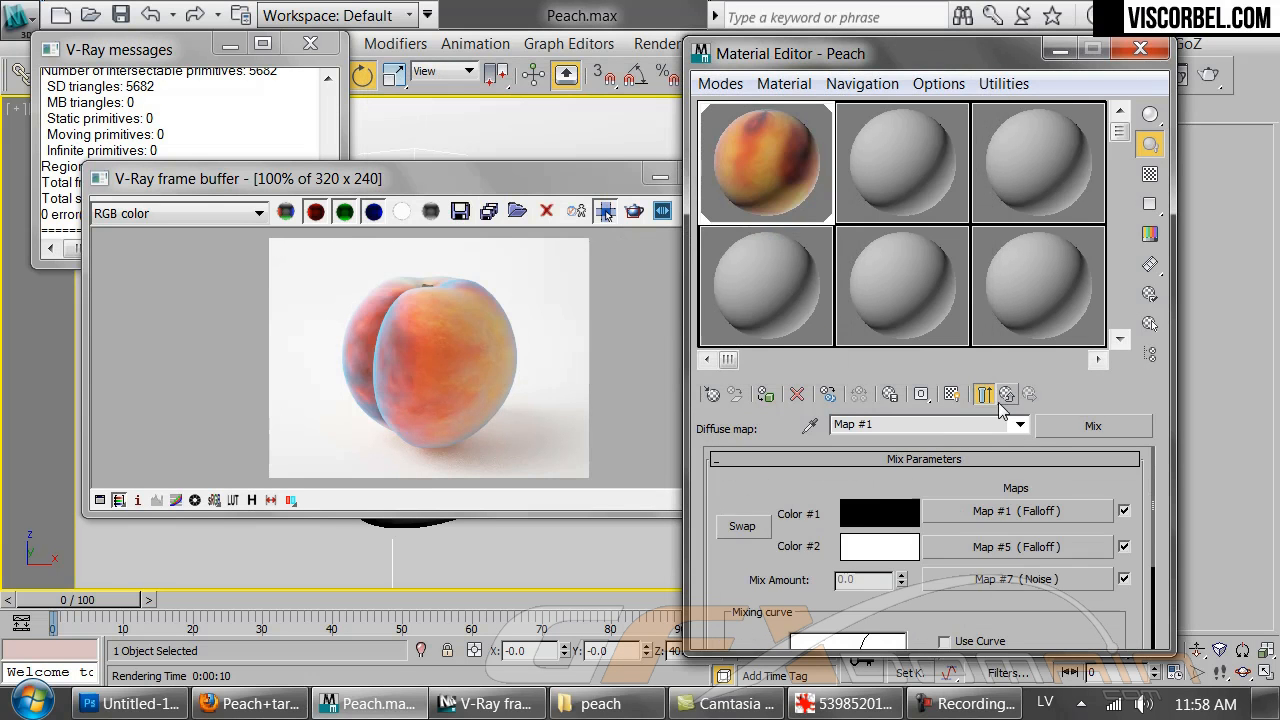
# Change the side color of the Falloff in the Mix map's Color #2 to white and render the peach
pyautogui.click(932, 546)
pyautogui.click(757, 540)
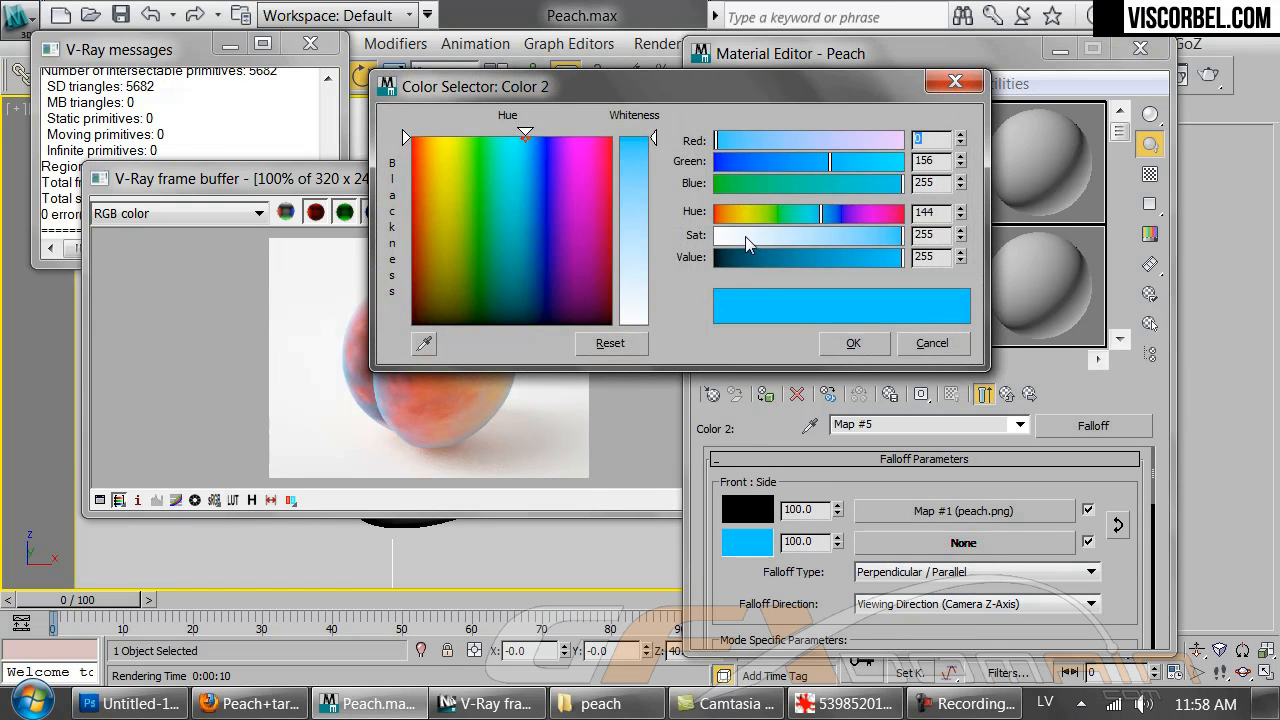
pyautogui.moveTo(745, 236); pyautogui.dragTo(712, 236)
pyautogui.click(855, 342)
pyautogui.click(609, 328)
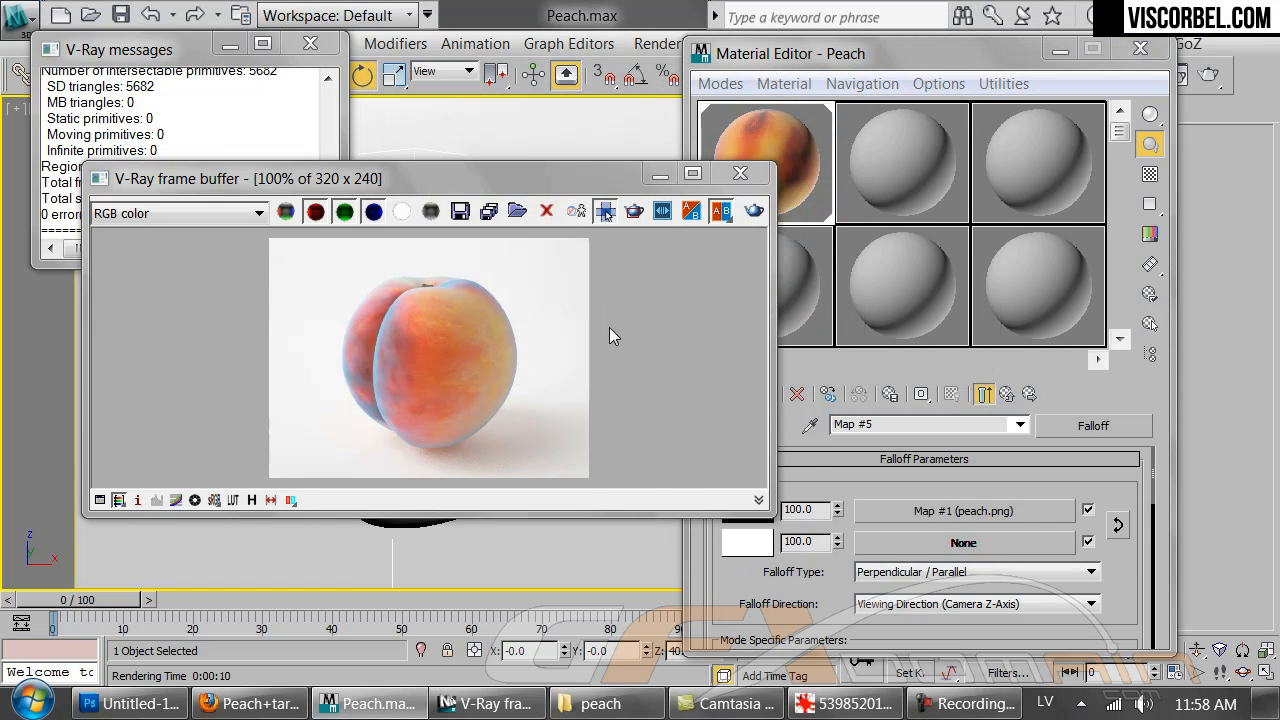
pyautogui.click(747, 211)
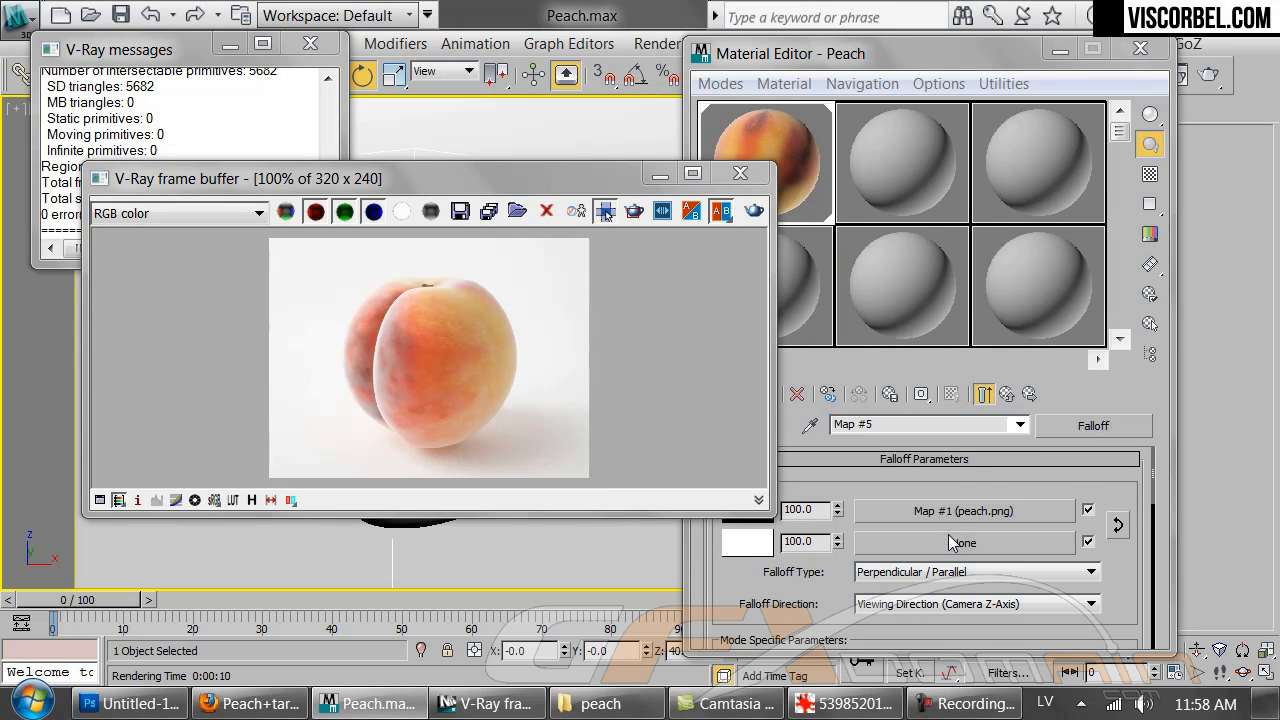
# Lower the end of the Color #2 Falloff's mix curve to about 0.4, render the peach and return to the Mix map
pyautogui.moveTo(811, 572); pyautogui.dragTo(903, 357)
pyautogui.moveTo(930, 566); pyautogui.dragTo(952, 457)
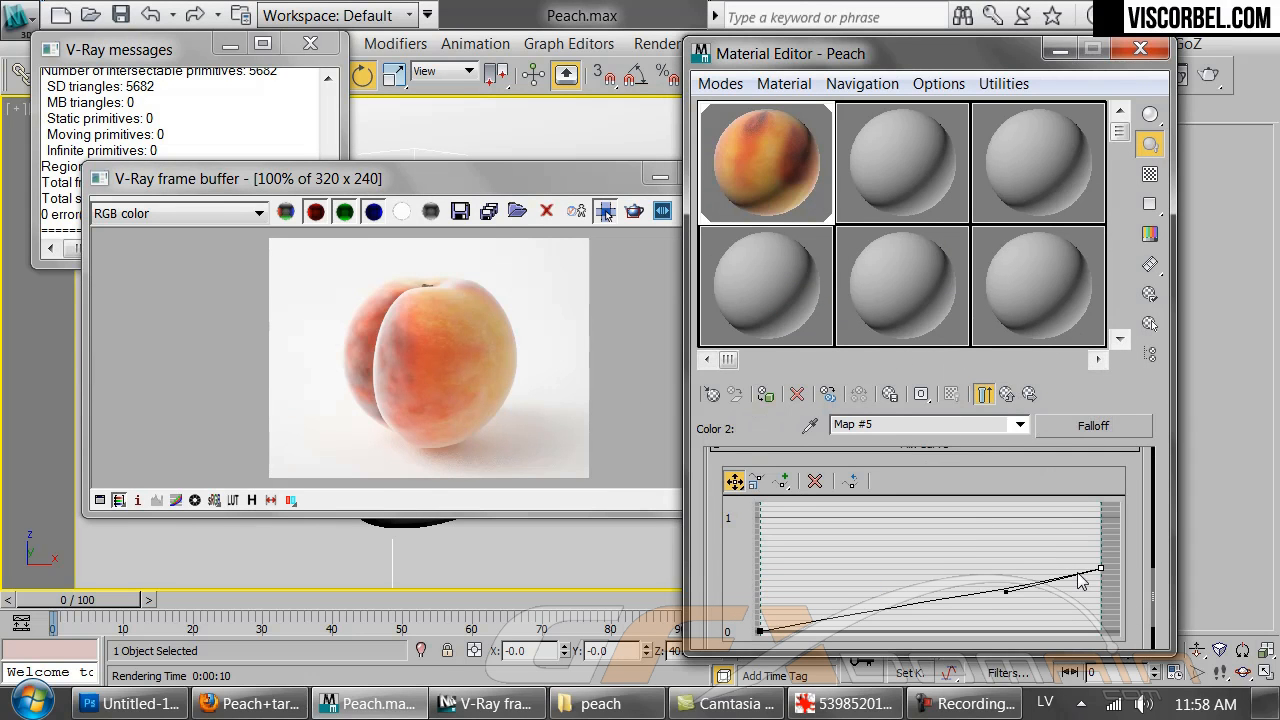
pyautogui.moveTo(1101, 571); pyautogui.dragTo(1103, 588)
pyautogui.hotkey('shift', 'q')
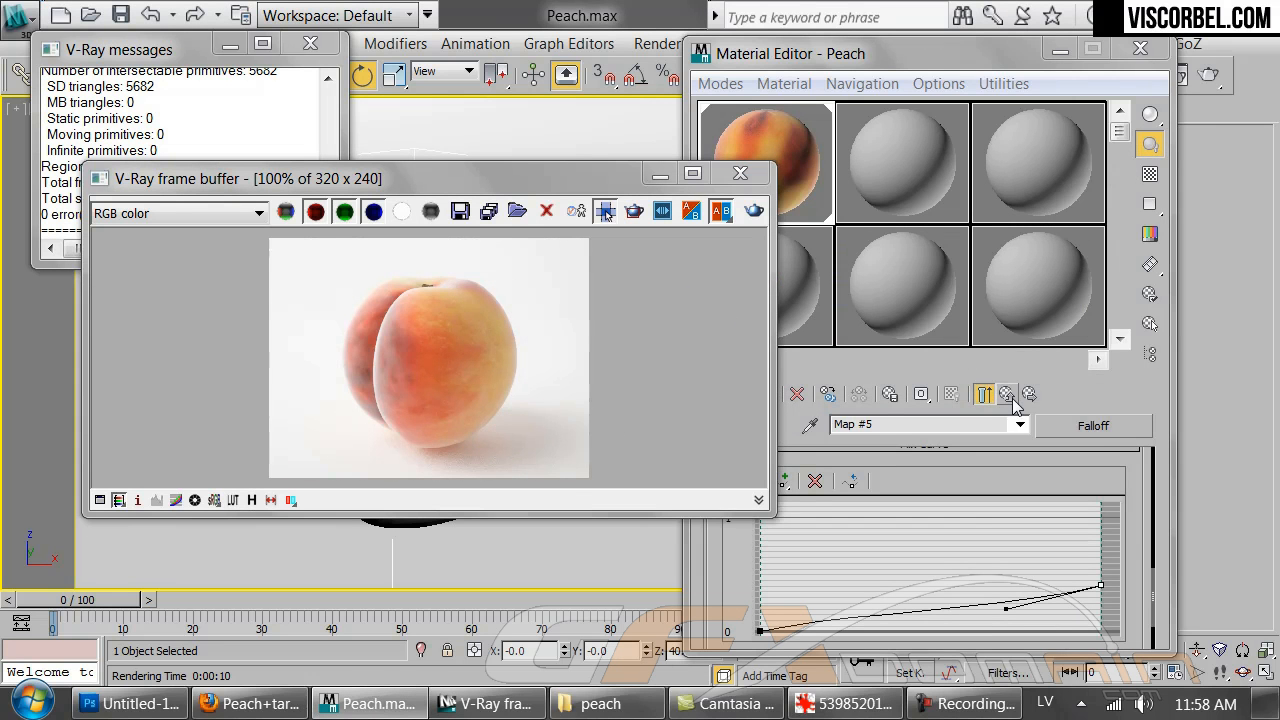
pyautogui.click(1008, 396)
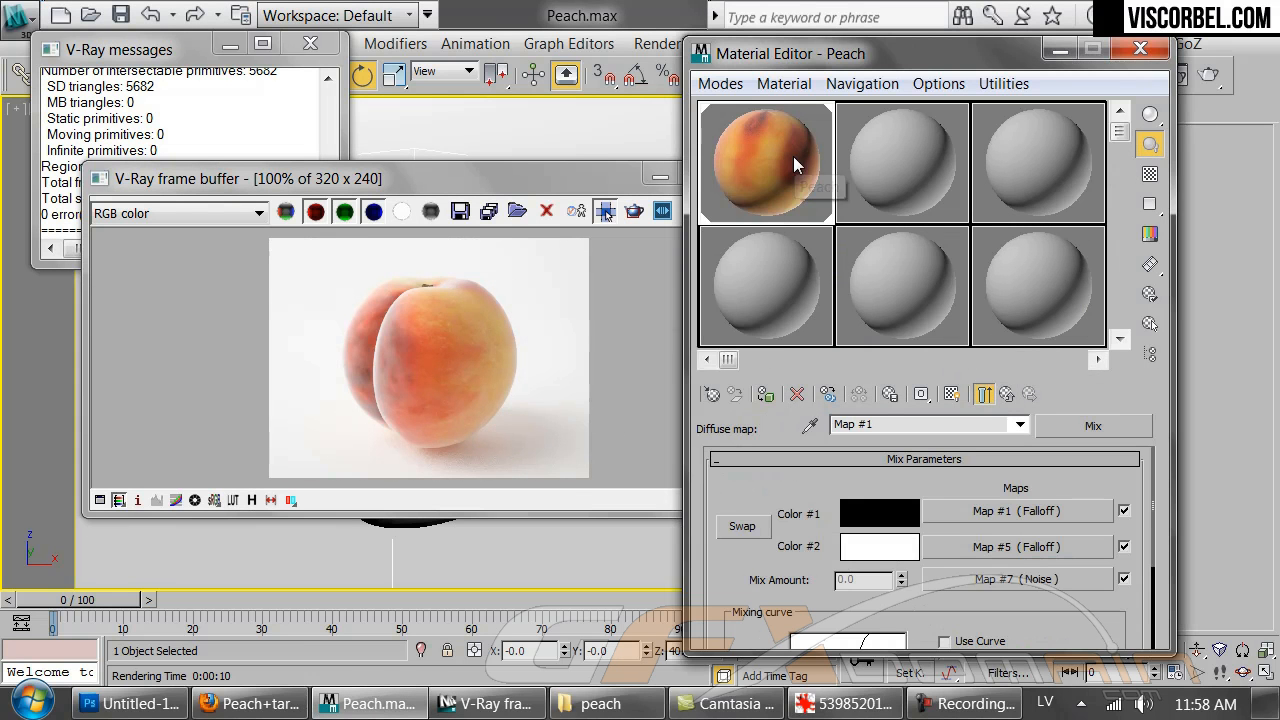
# Examine the fuzzy edge in an enlarged preview of the peach material sample
pyautogui.doubleClick(788, 157)
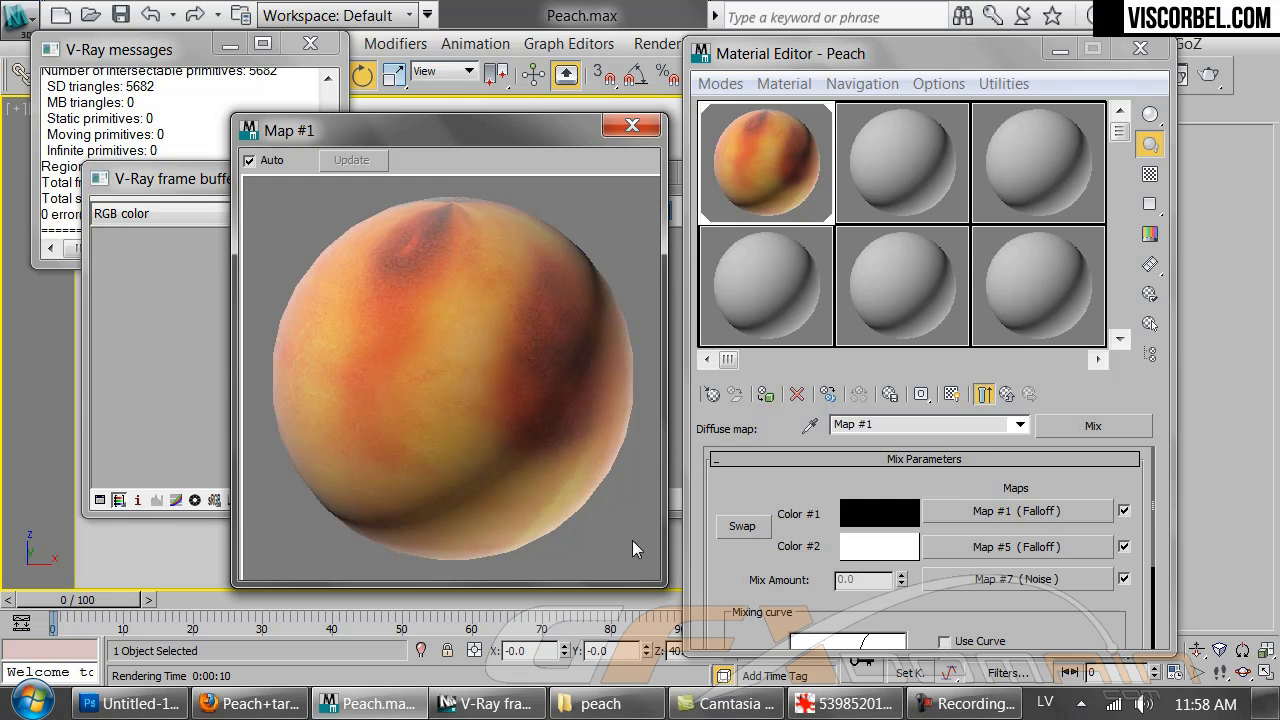
pyautogui.click(1005, 395)
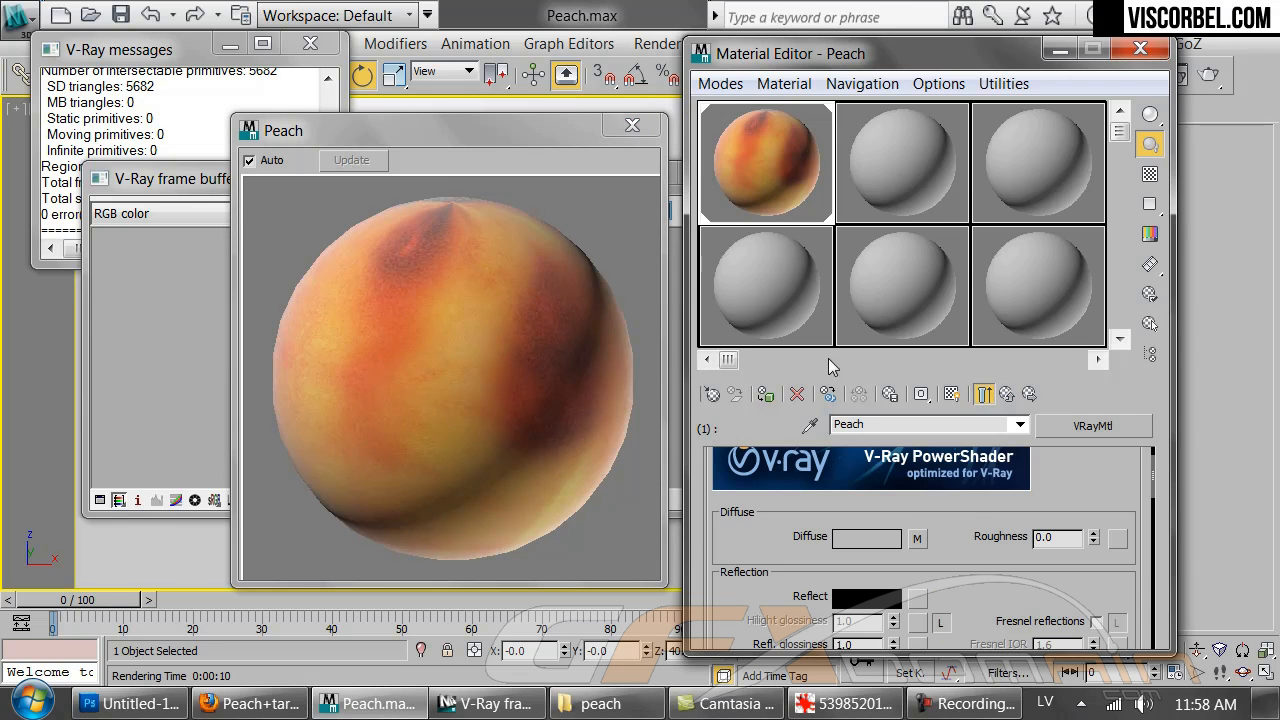
pyautogui.click(632, 125)
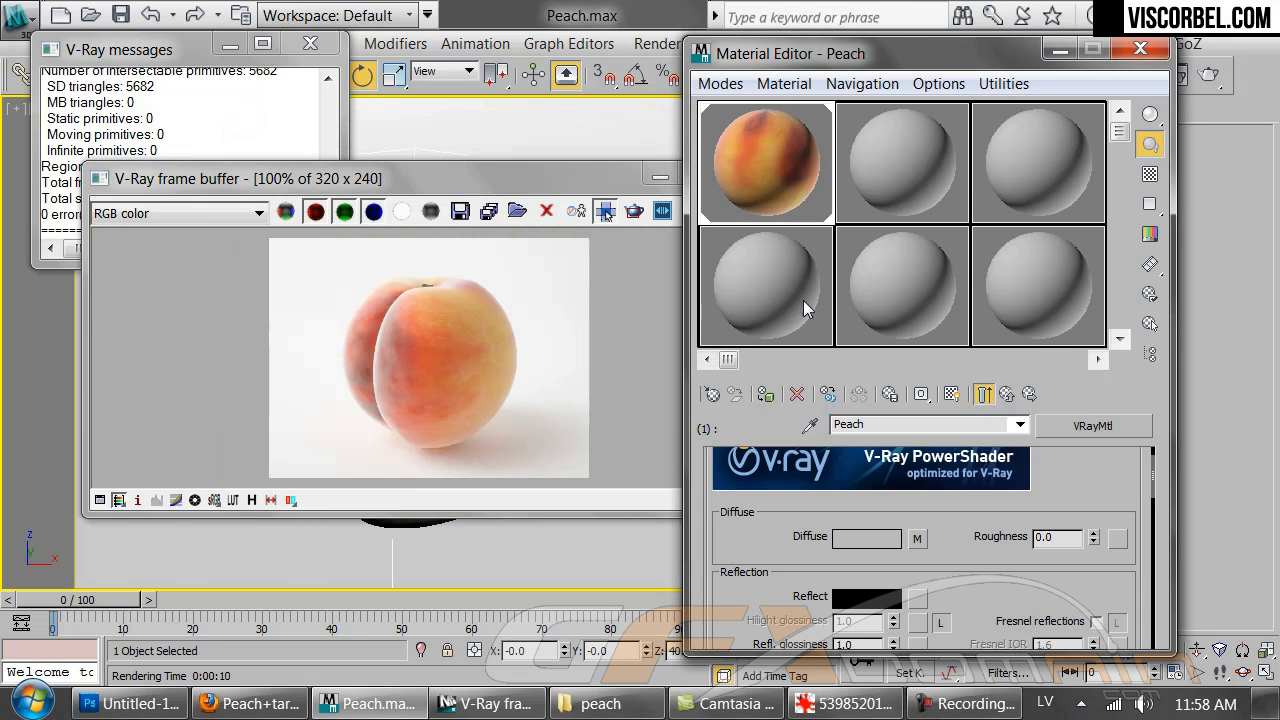
# Assign a Noise map to the Bump slot of the Peach sub-material
pyautogui.click(1017, 397)
pyautogui.click(925, 585)
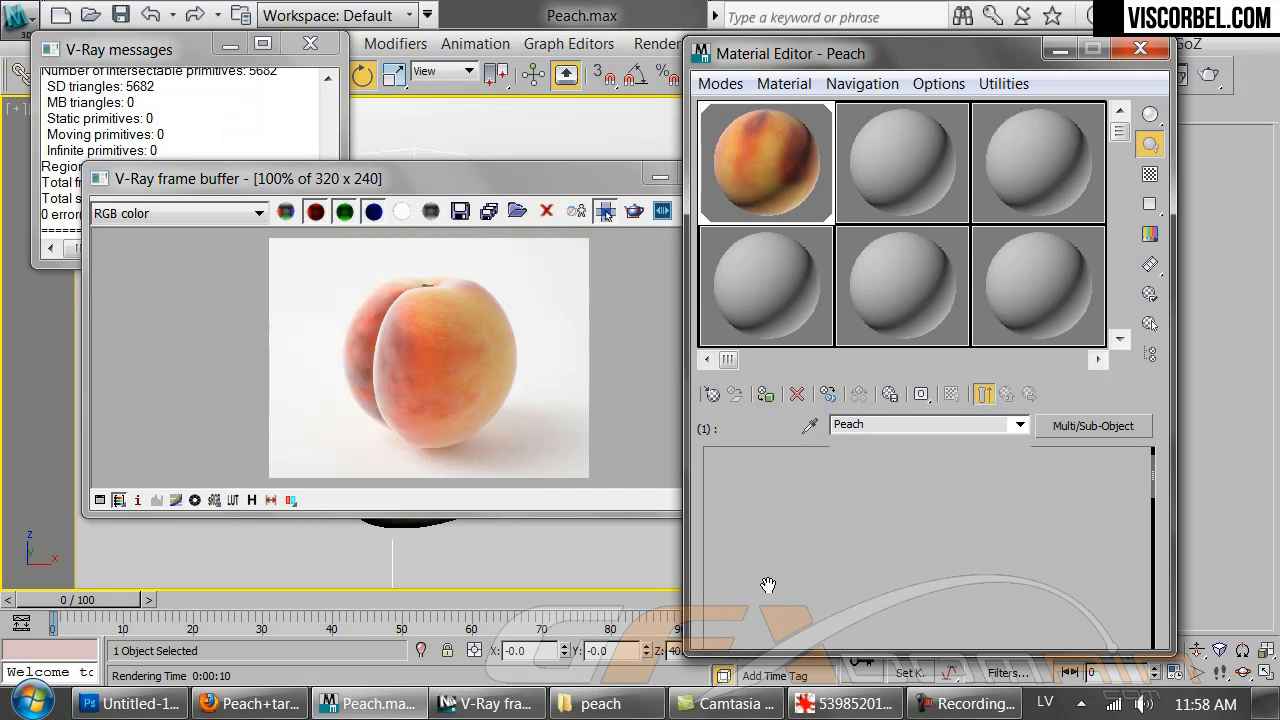
pyautogui.scroll(-3, 752, 590)
pyautogui.scroll(-5, 750, 575)
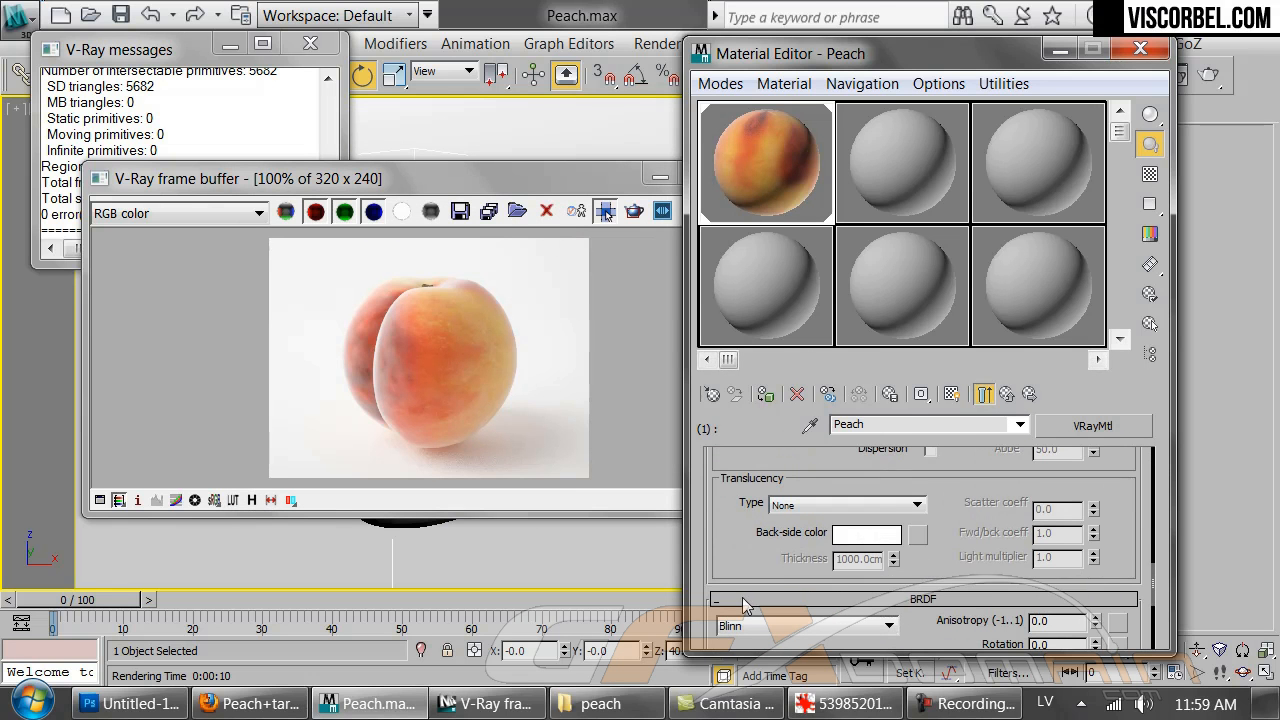
pyautogui.scroll(3, 734, 580)
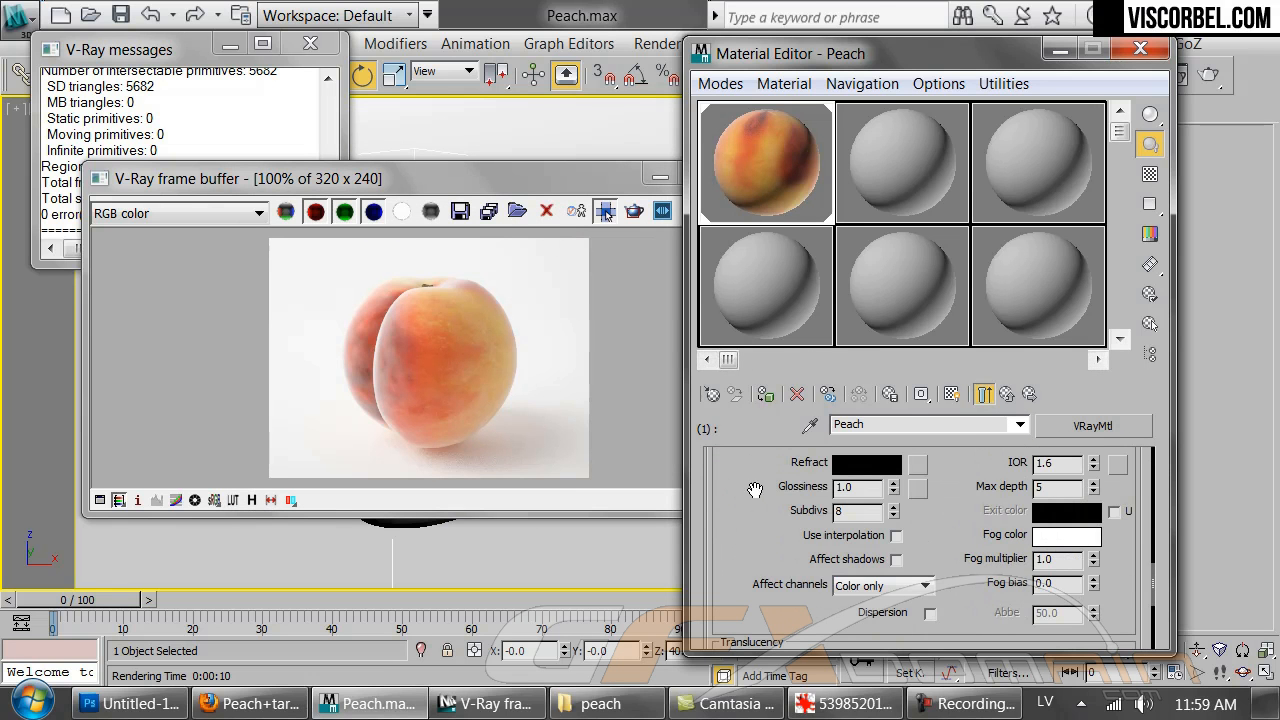
pyautogui.scroll(-5, 749, 580)
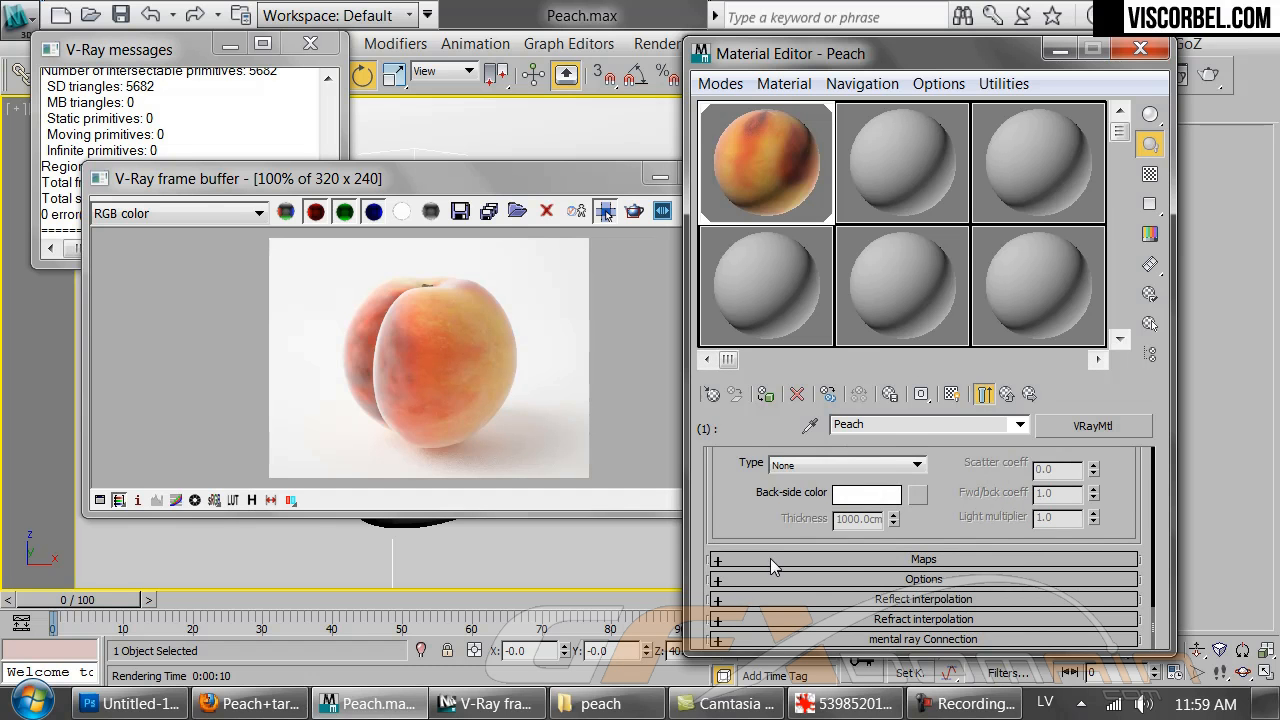
pyautogui.click(770, 566)
pyautogui.scroll(-4, 750, 560)
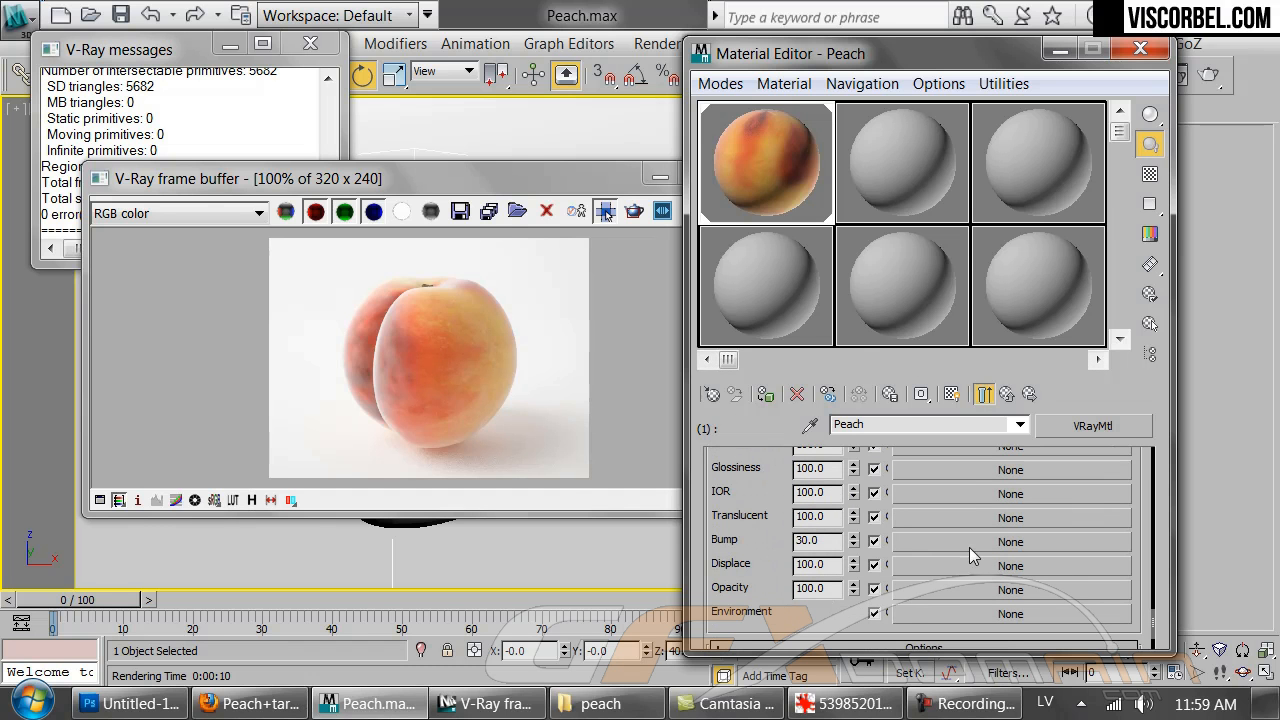
pyautogui.click(969, 545)
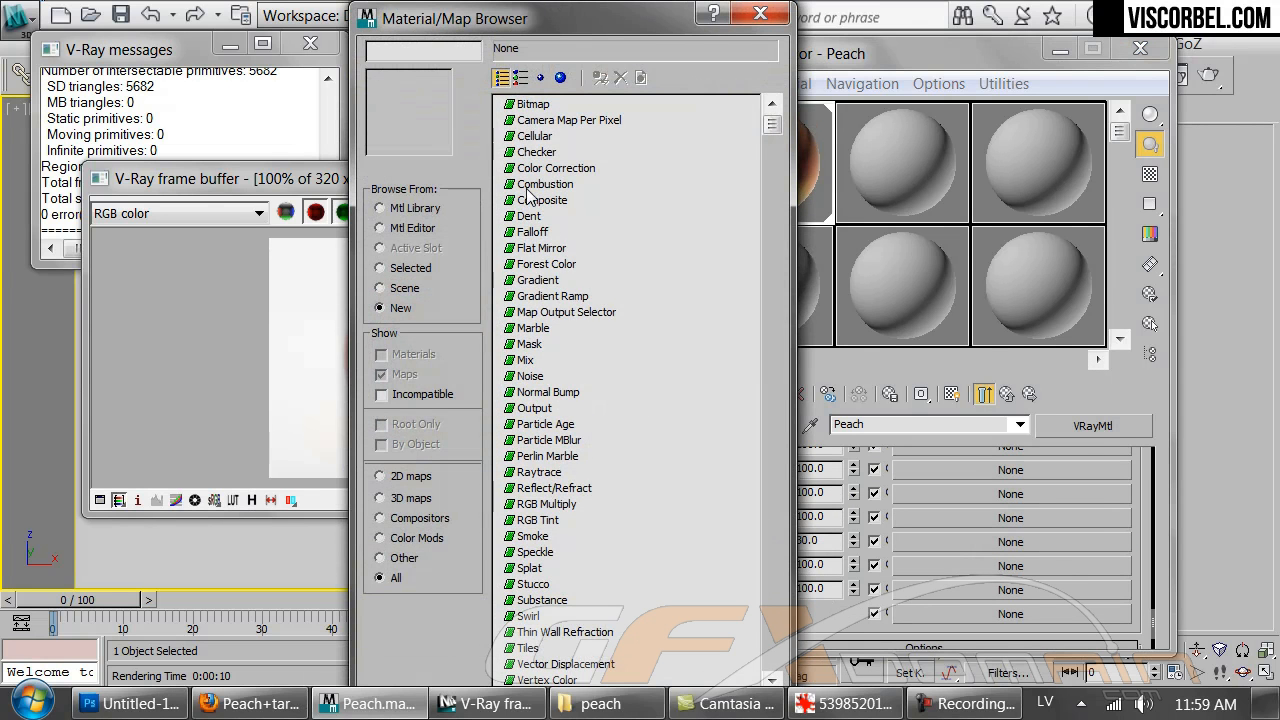
pyautogui.doubleClick(530, 376)
# Set the bump Noise to Fractal type with size 10 and run a test render of the peach
pyautogui.moveTo(880, 550); pyautogui.dragTo(890, 391)
pyautogui.click(948, 539)
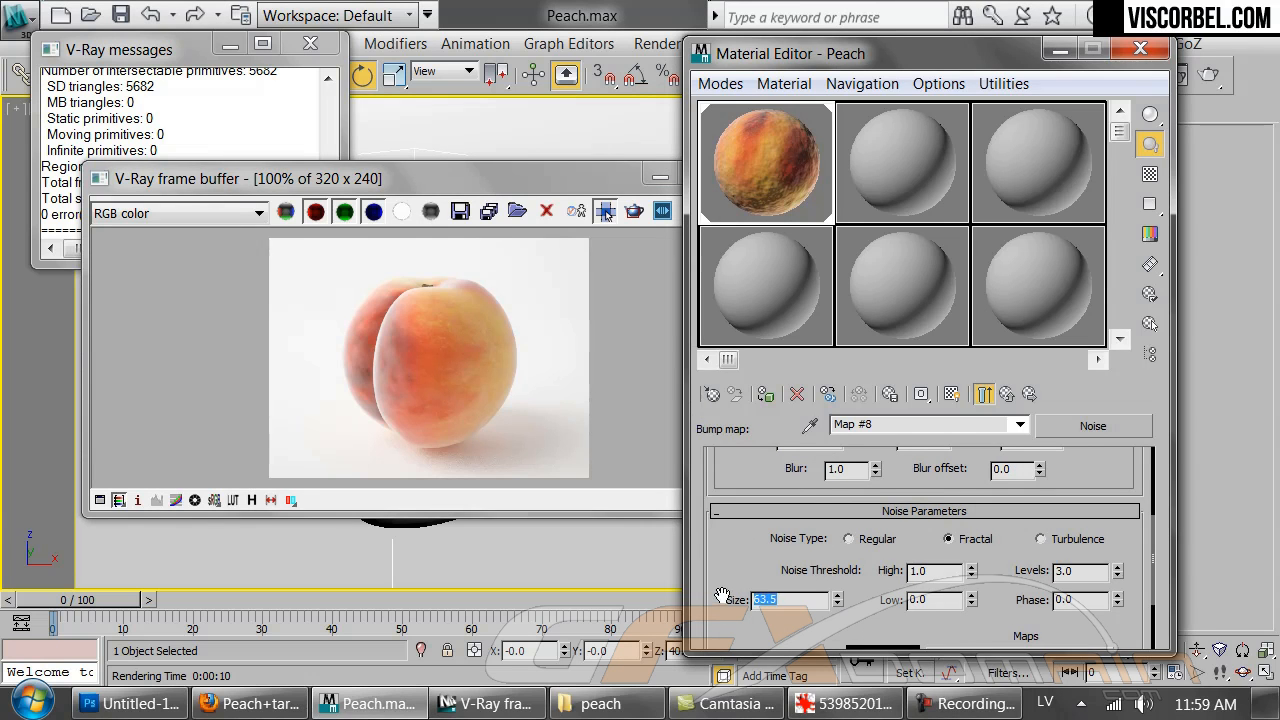
pyautogui.press('Return')
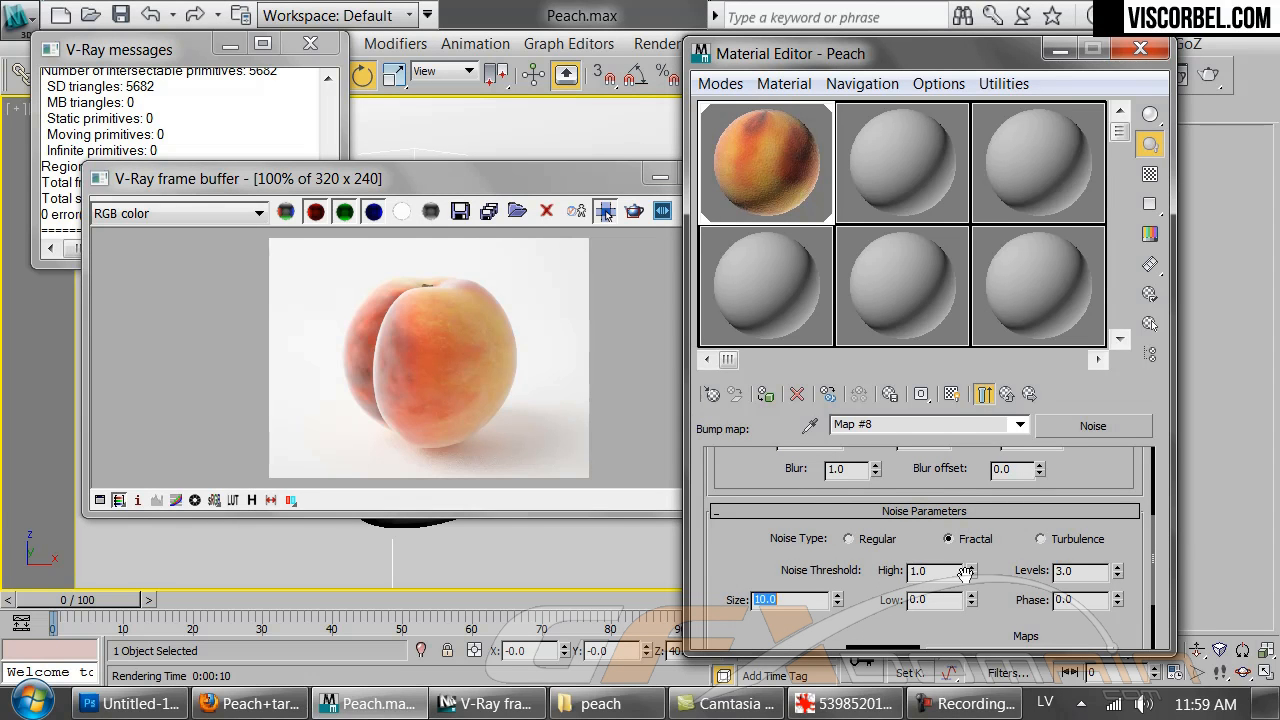
pyautogui.click(662, 271)
pyautogui.click(754, 212)
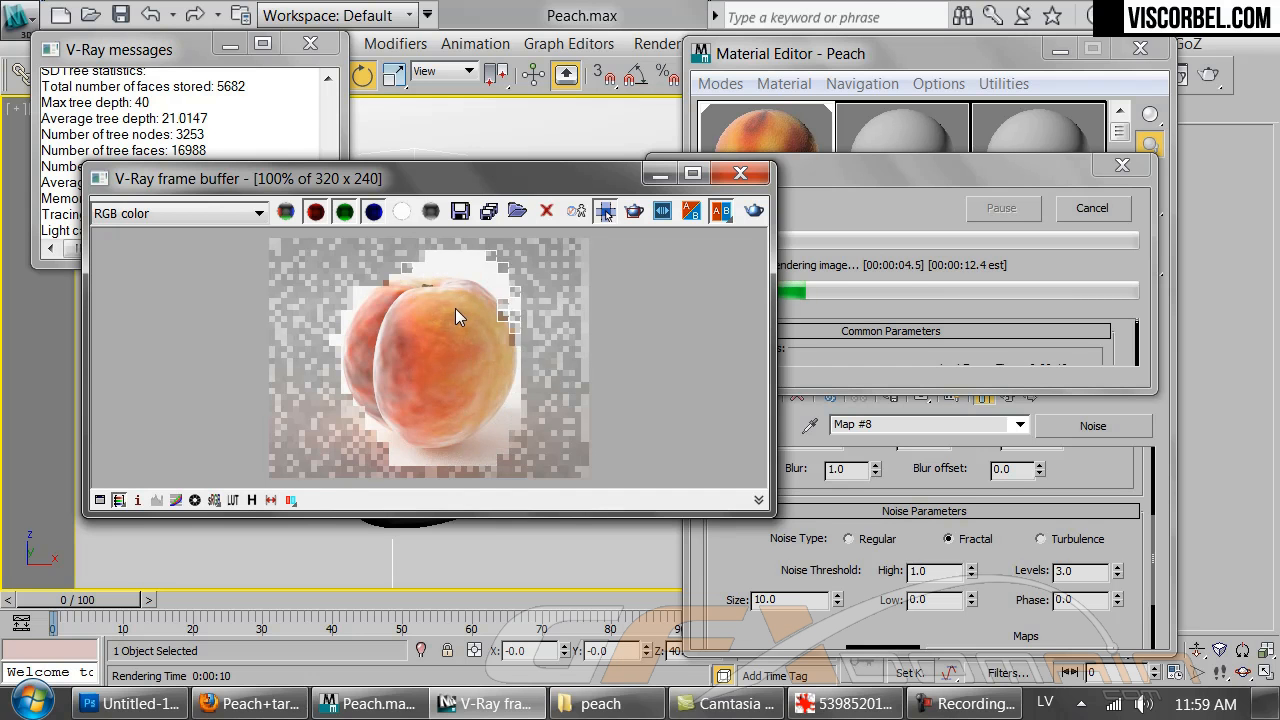
pyautogui.click(1066, 215)
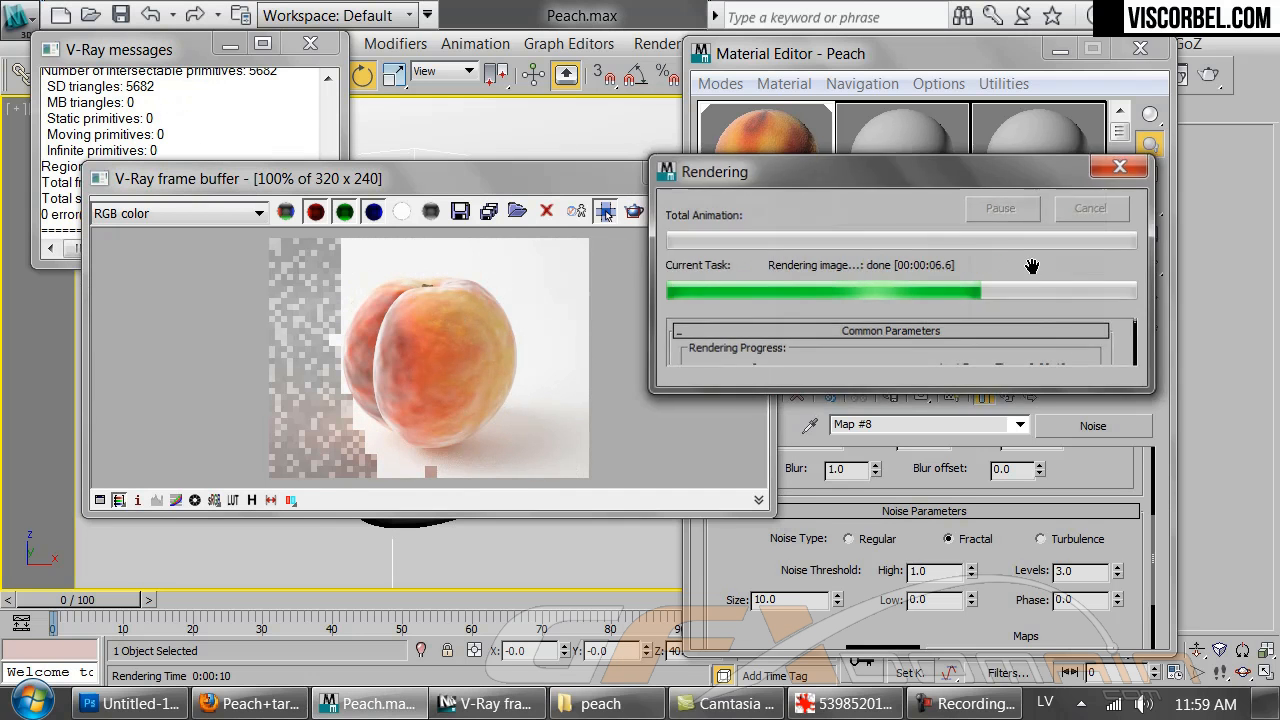
# Change the bump Noise size, set the Peach material's Bump amount to 10, and render the peach
pyautogui.click(783, 600)
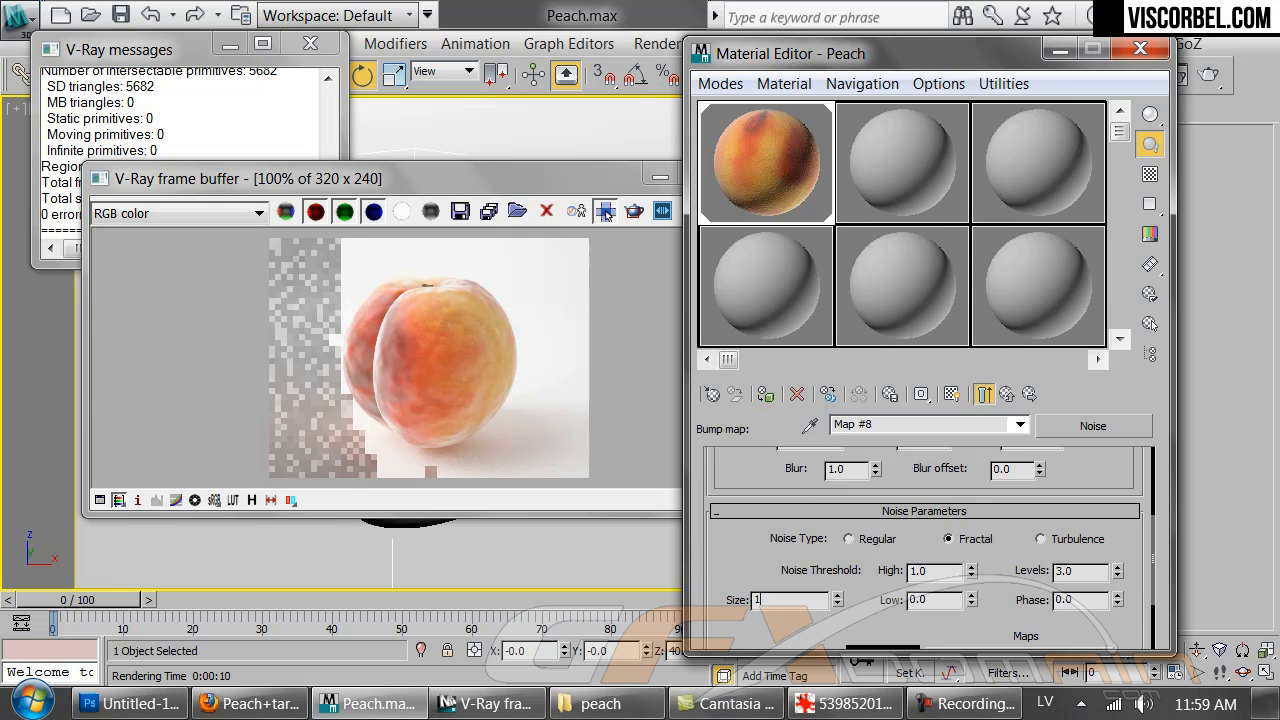
pyautogui.click(1005, 394)
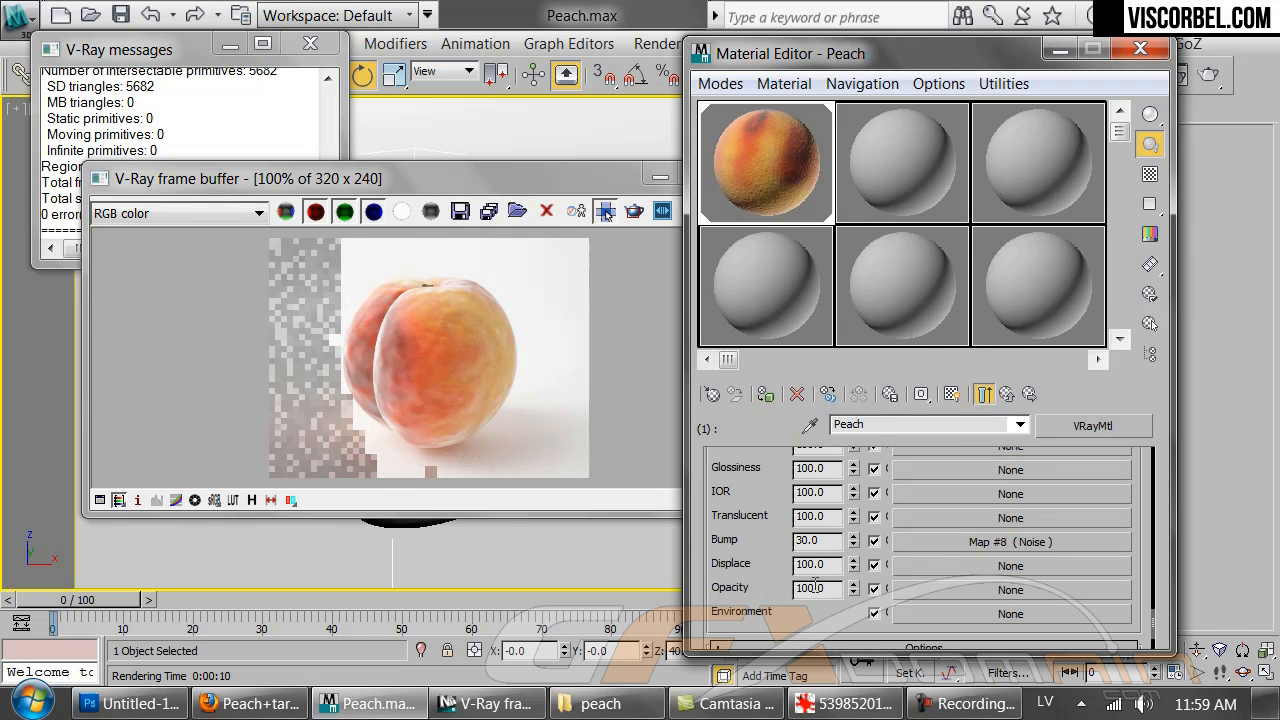
pyautogui.click(560, 443)
pyautogui.click(750, 212)
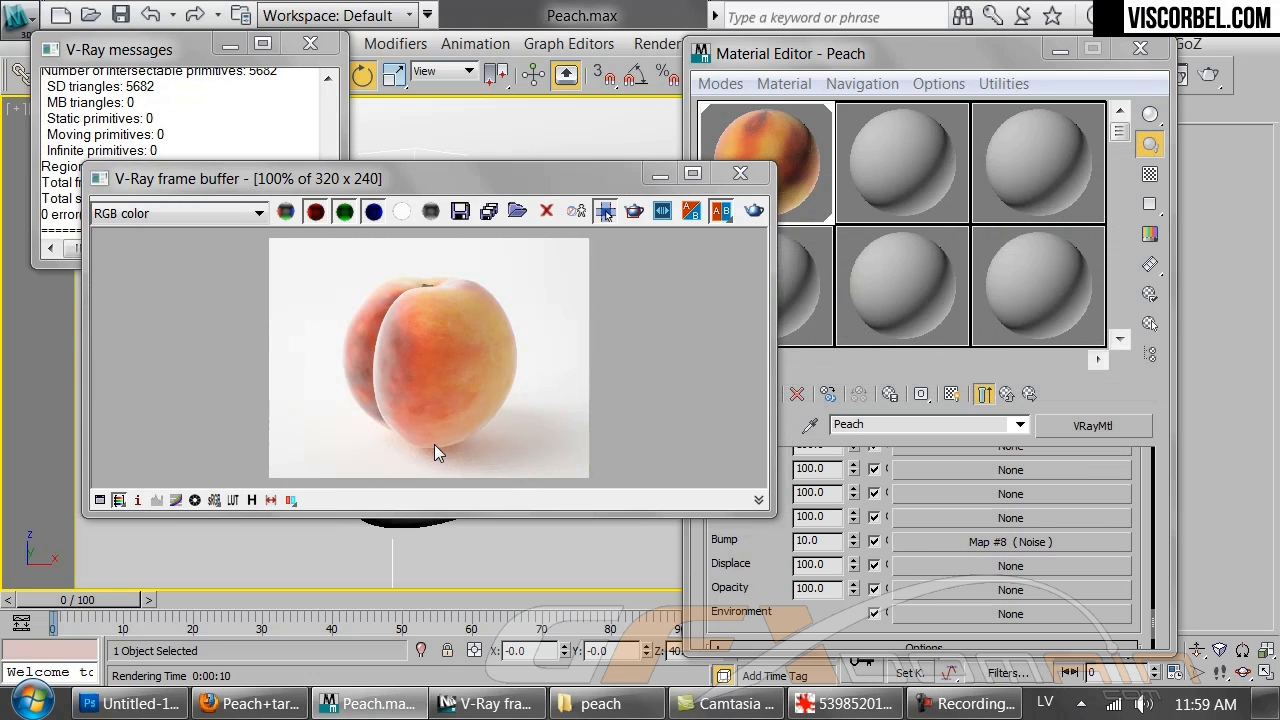
# With an enlarged material preview open, raise the end of the Color #1 Falloff's mix curve to about 0.95
pyautogui.click(750, 584)
pyautogui.doubleClick(763, 202)
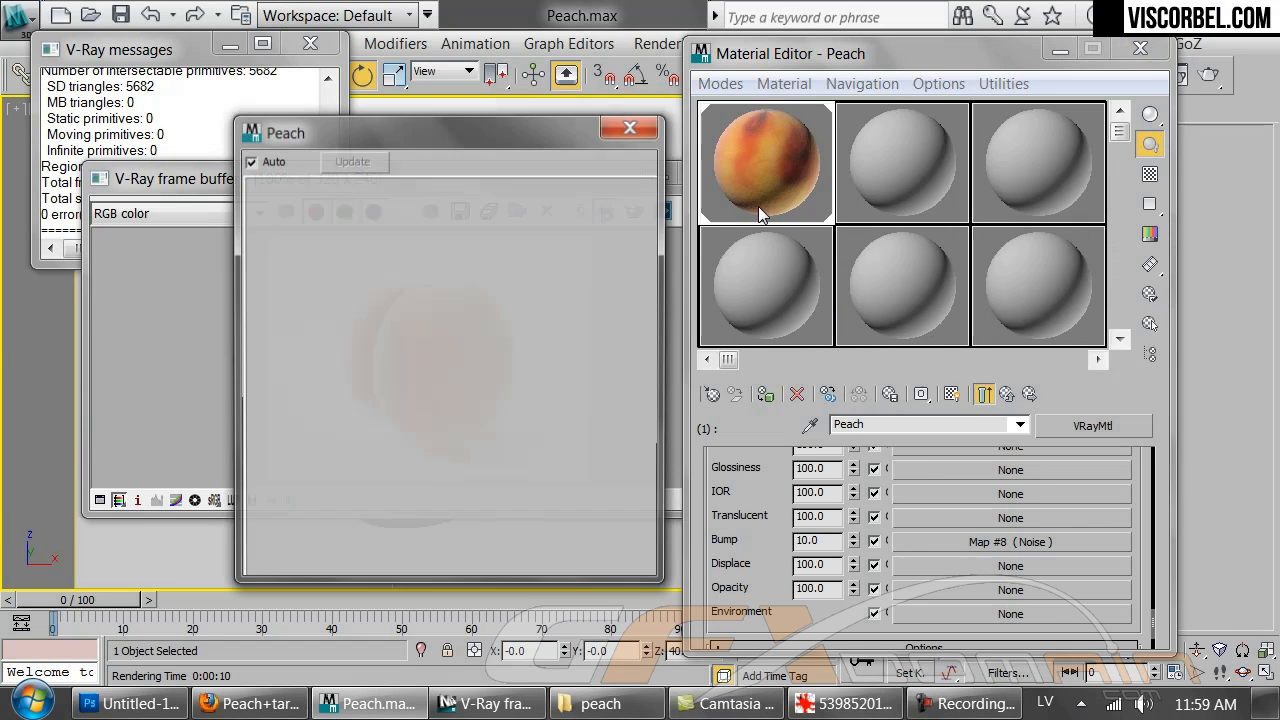
pyautogui.click(774, 502)
pyautogui.scroll(6, 780, 510)
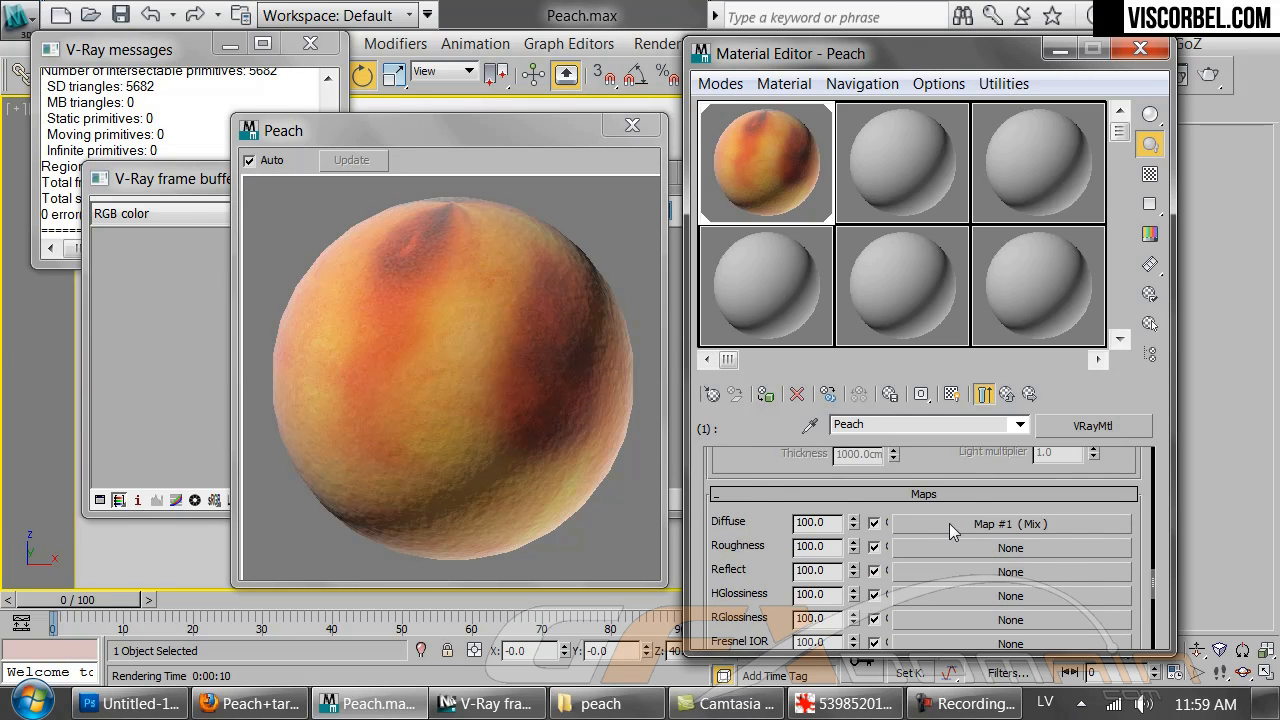
pyautogui.click(952, 524)
pyautogui.click(940, 508)
pyautogui.scroll(-5, 977, 481)
pyautogui.scroll(-4, 1030, 560)
pyautogui.moveTo(1102, 519); pyautogui.dragTo(1101, 491)
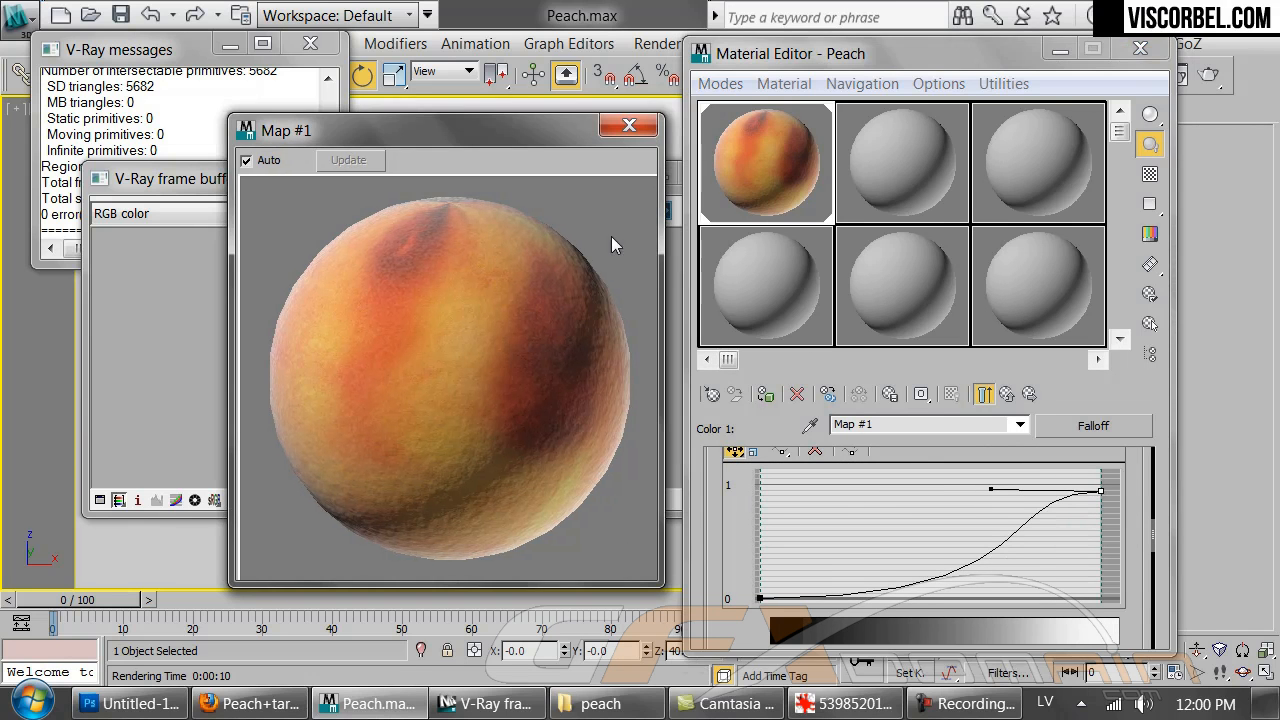
# Close the enlarged material preview and render the peach
pyautogui.click(629, 126)
pyautogui.click(634, 279)
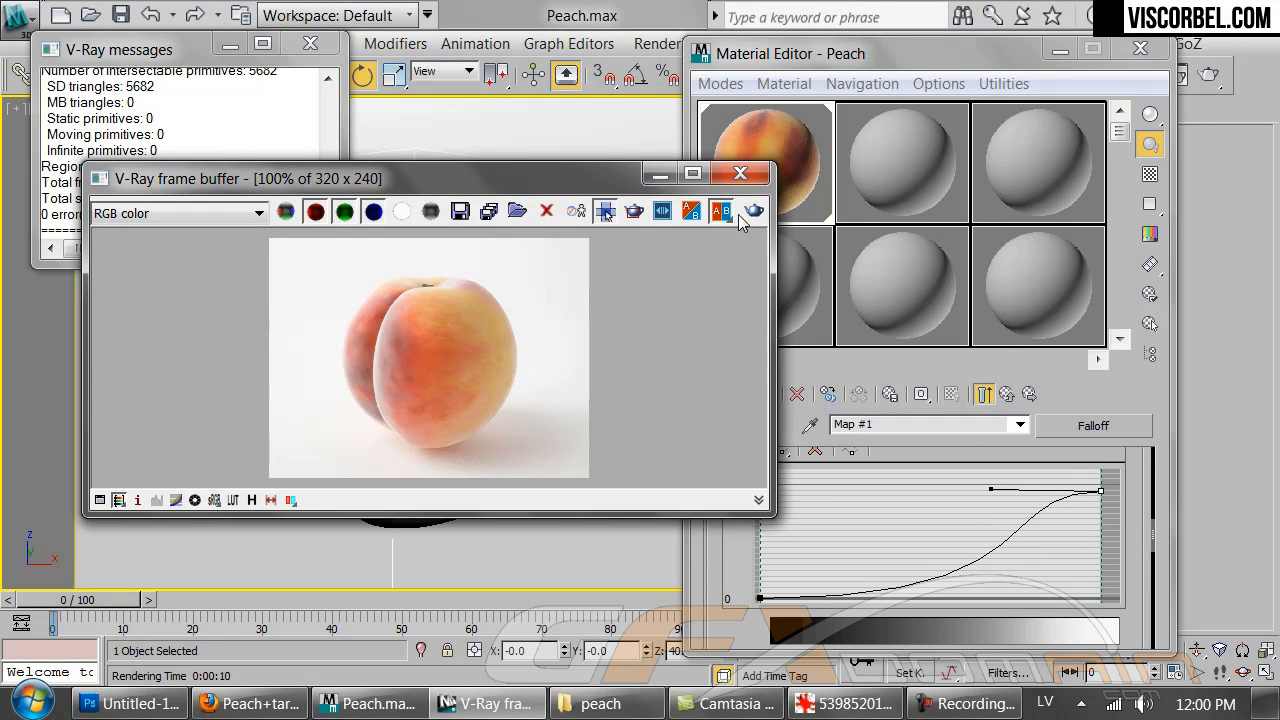
pyautogui.click(754, 211)
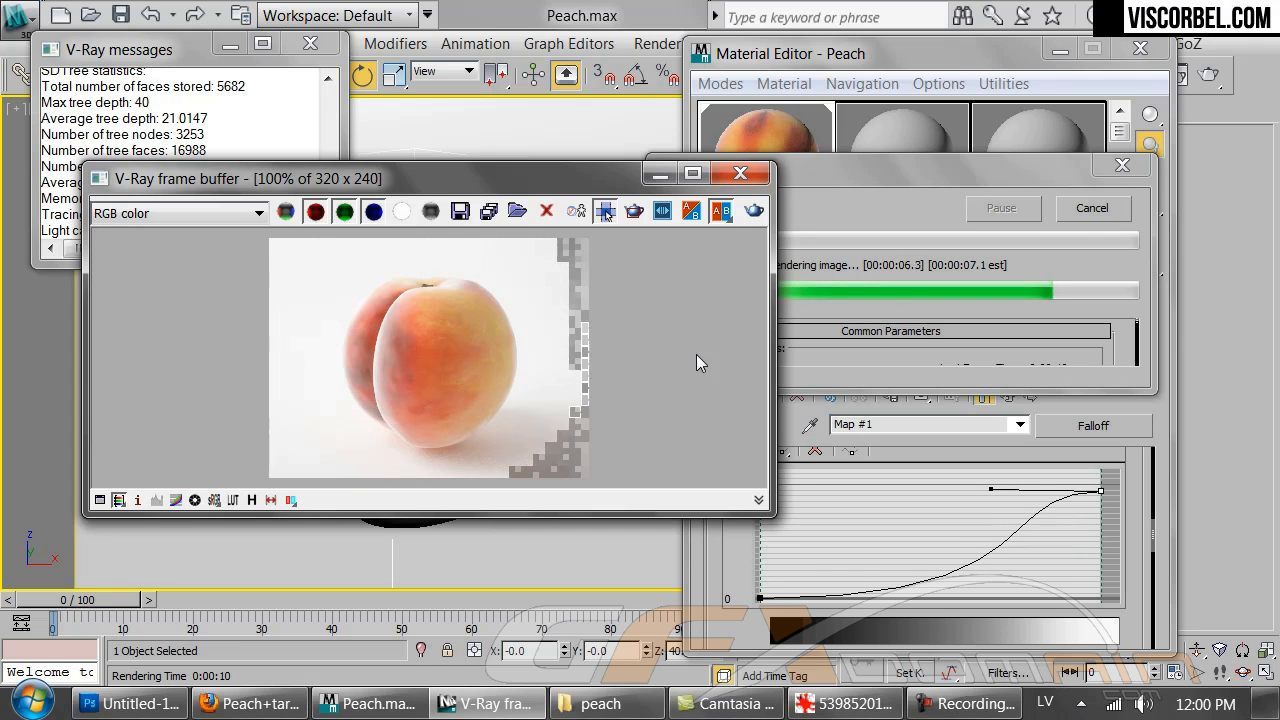
pyautogui.click(1118, 220)
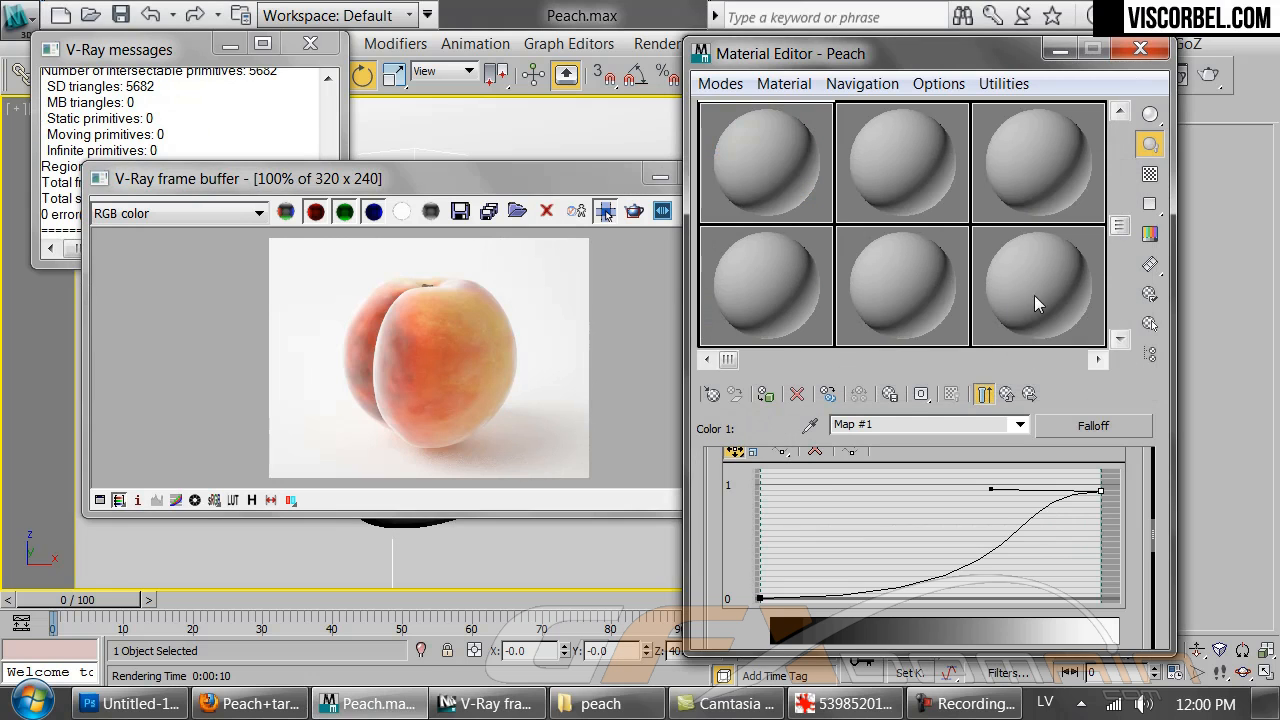
# Load the peach object's material from the viewport into the unused 07 - Default sample slot
pyautogui.click(1007, 394)
pyautogui.click(1007, 394)
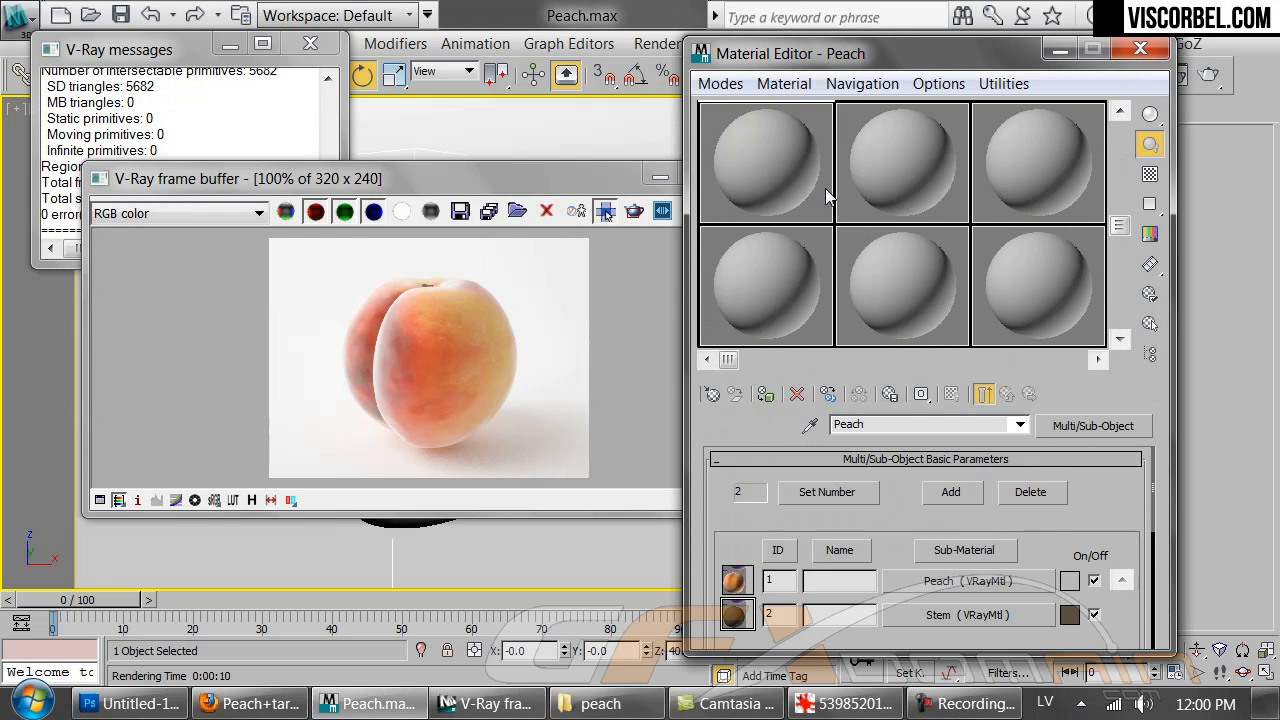
pyautogui.click(806, 164)
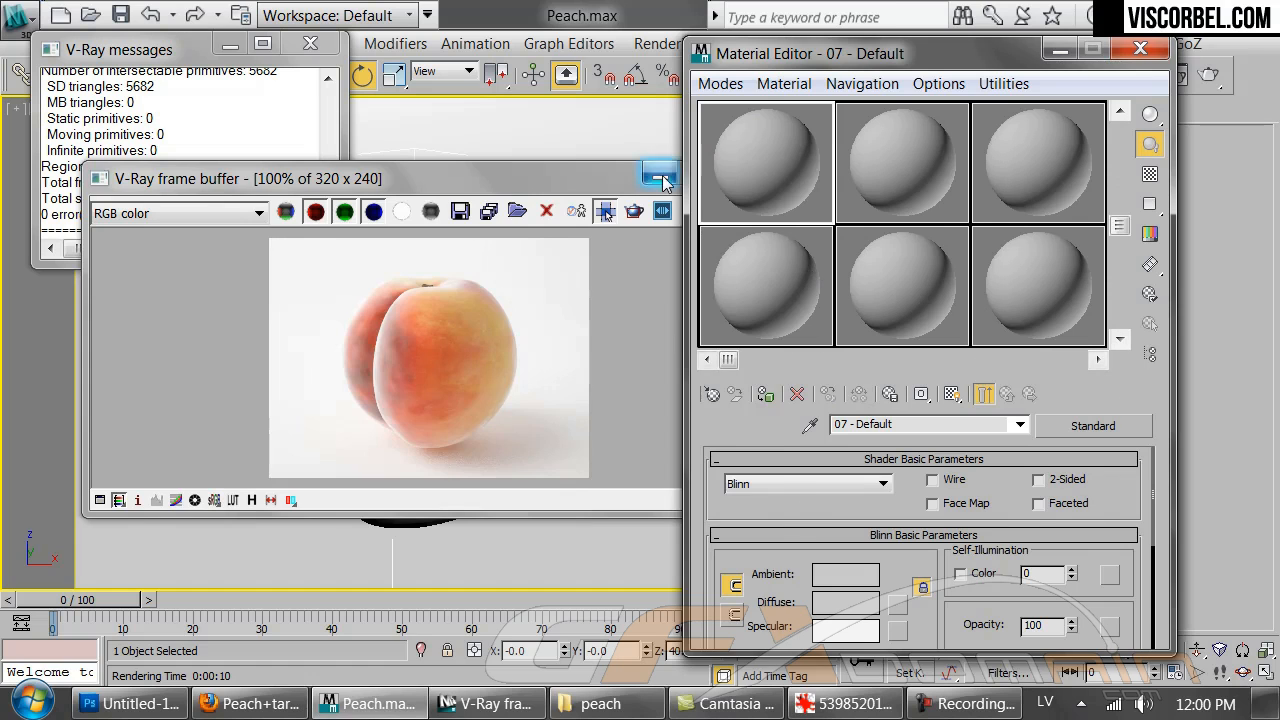
pyautogui.click(662, 182)
pyautogui.click(810, 424)
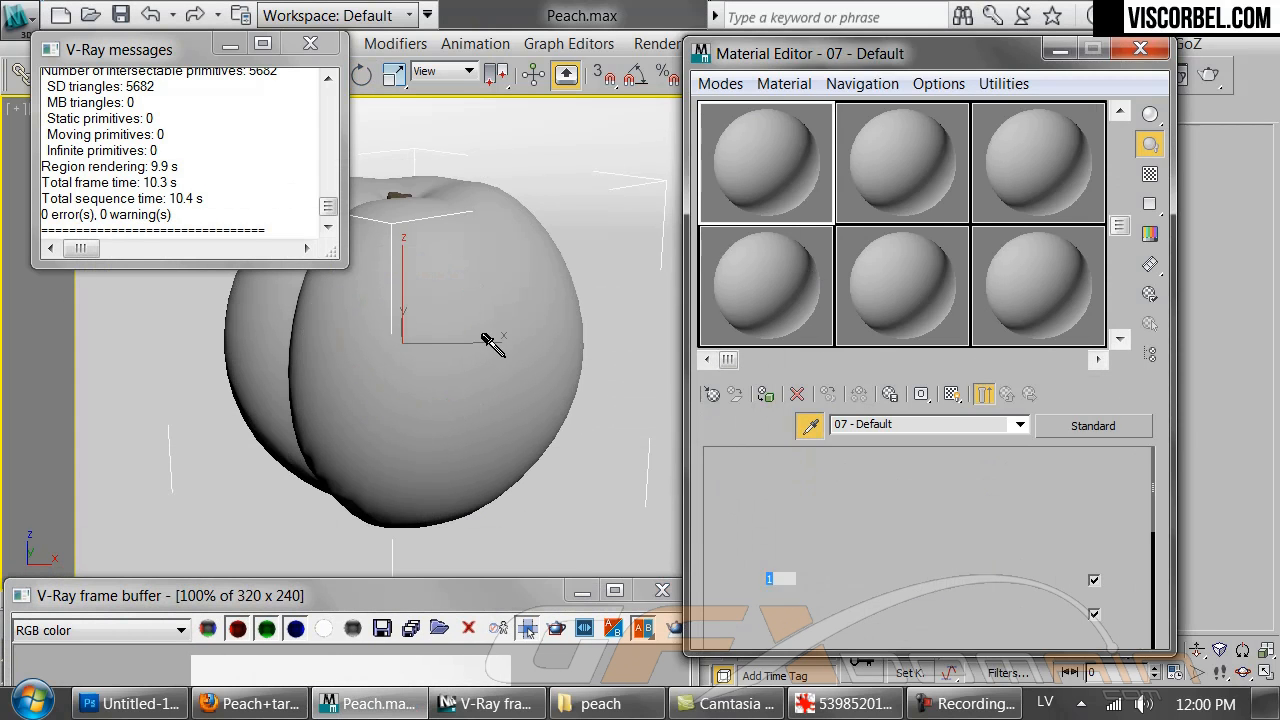
pyautogui.click(490, 342)
pyautogui.click(614, 590)
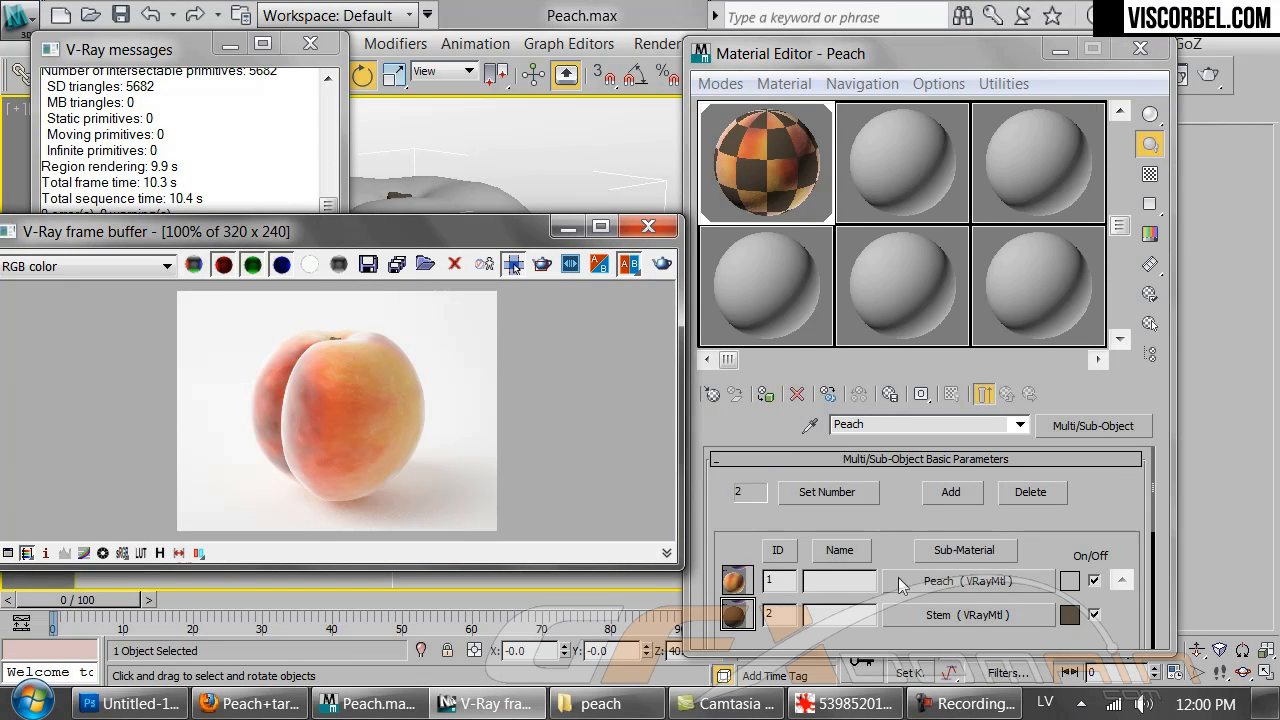
# Copy the peach.png map from the Falloff in the Mix map's Color #1 and return to the Mix map
pyautogui.click(900, 583)
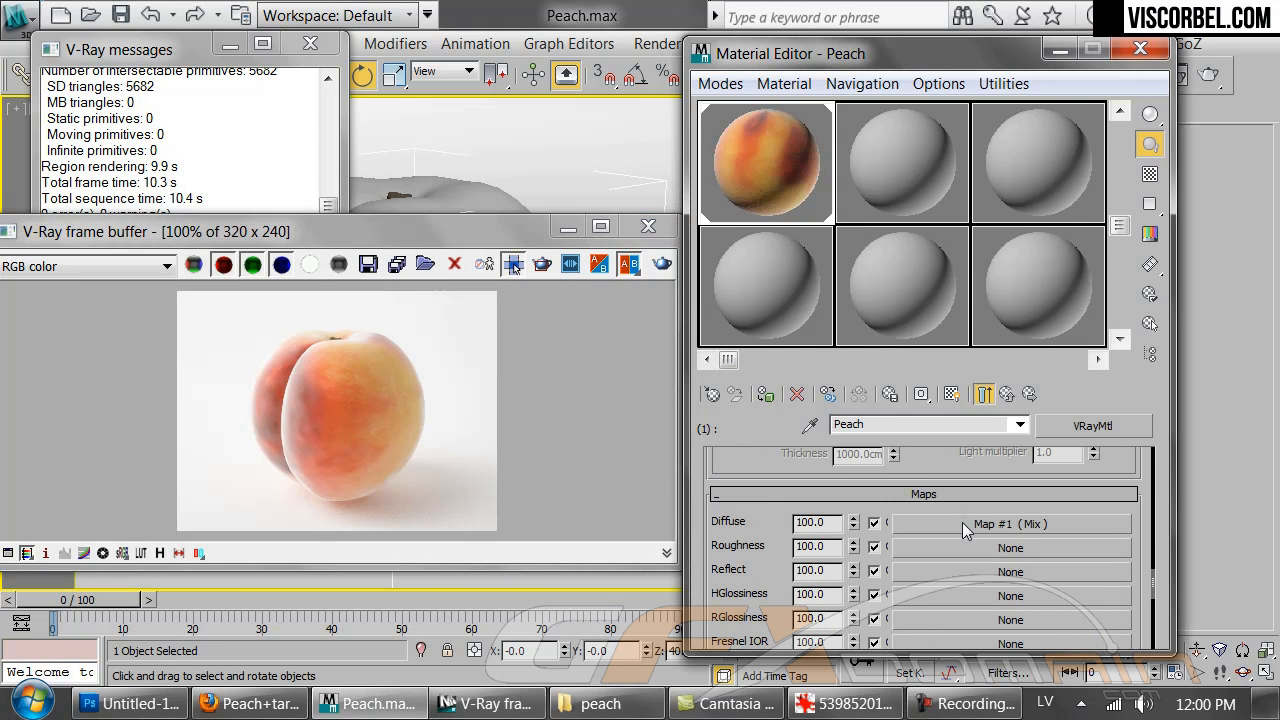
pyautogui.click(962, 525)
pyautogui.click(982, 517)
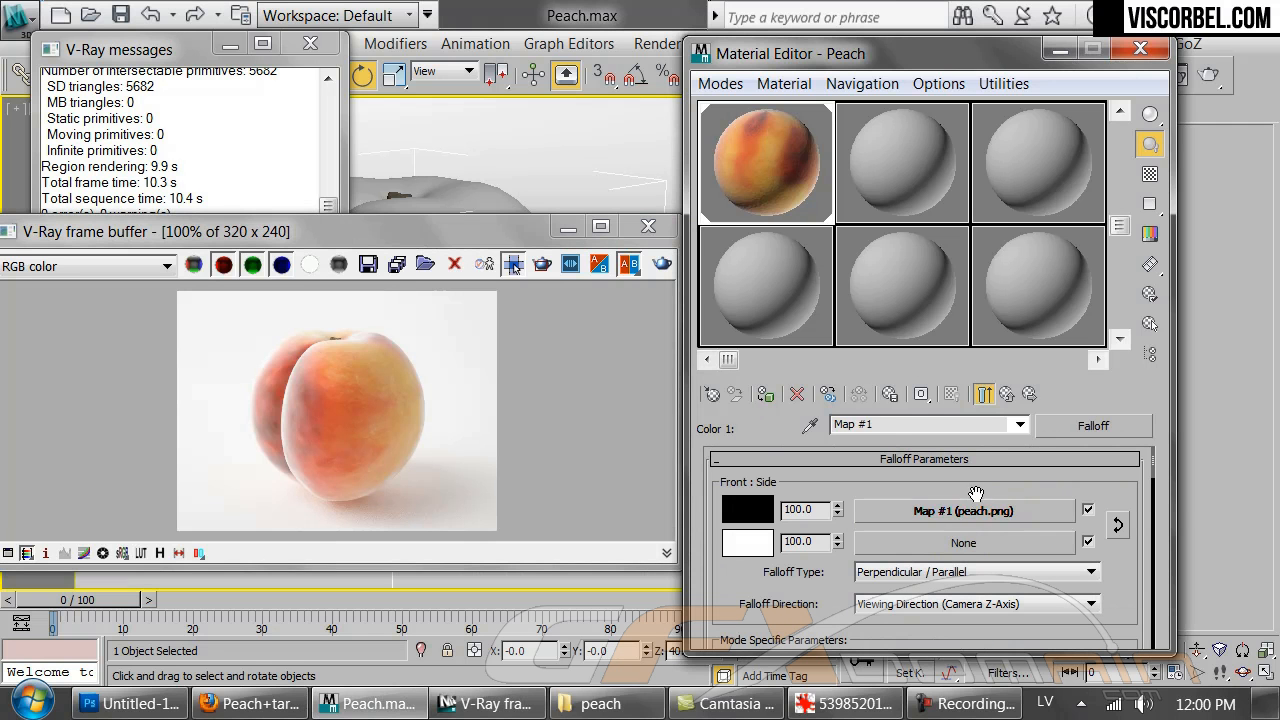
pyautogui.rightClick(965, 515)
pyautogui.click(1035, 362)
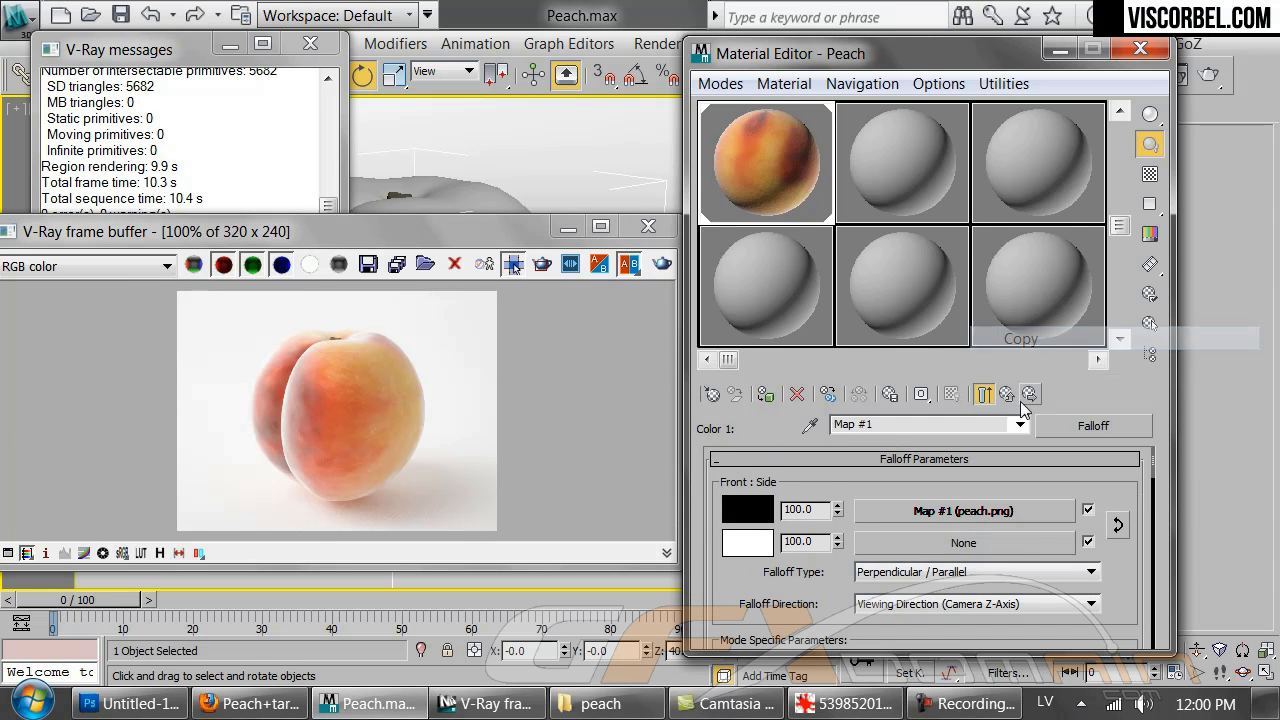
pyautogui.click(985, 394)
pyautogui.click(985, 394)
pyautogui.click(944, 545)
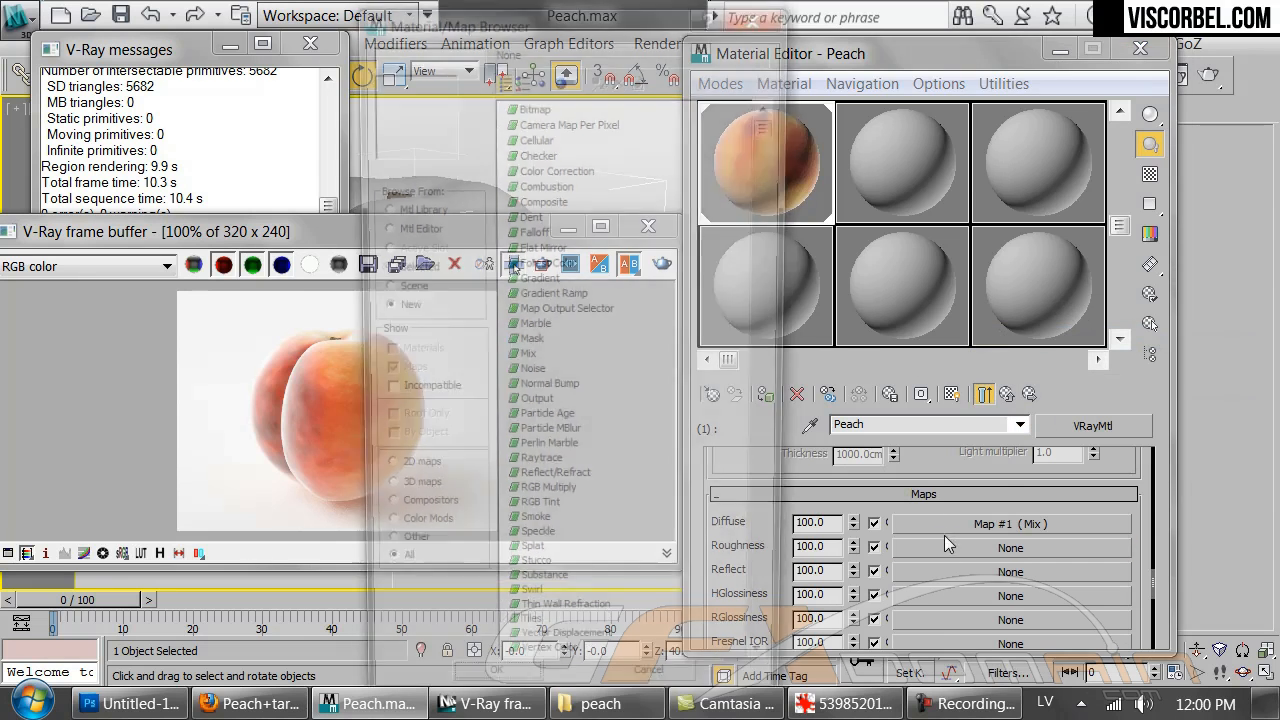
pyautogui.click(760, 14)
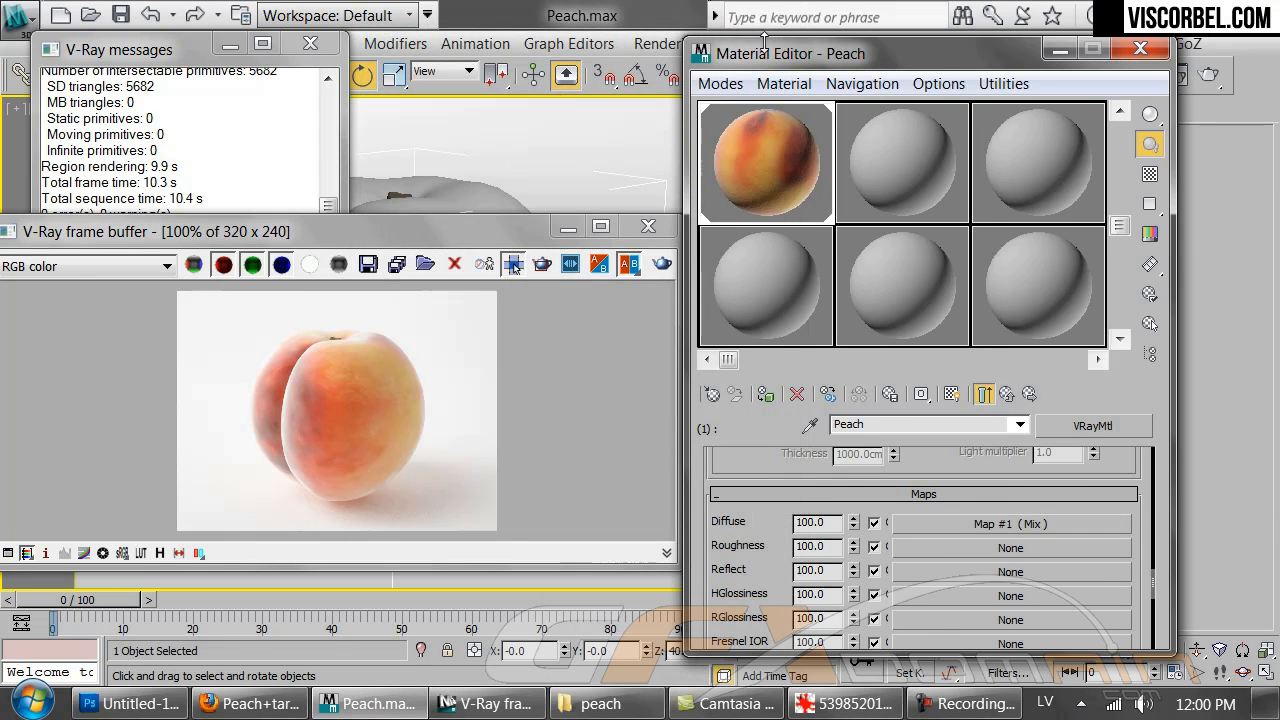
pyautogui.click(998, 524)
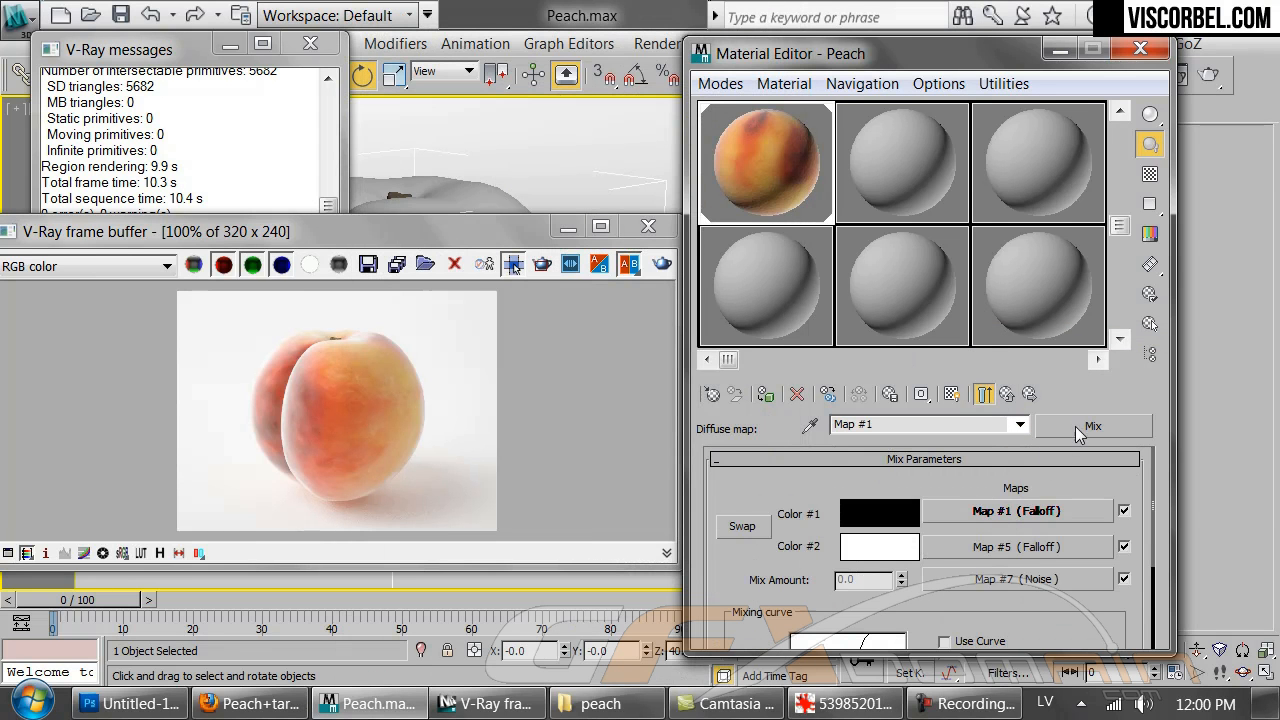
# Nest the diffuse Mix map inside a new Mix map as Color #1 and paste the copied peach.png map into Color #2
pyautogui.click(1079, 430)
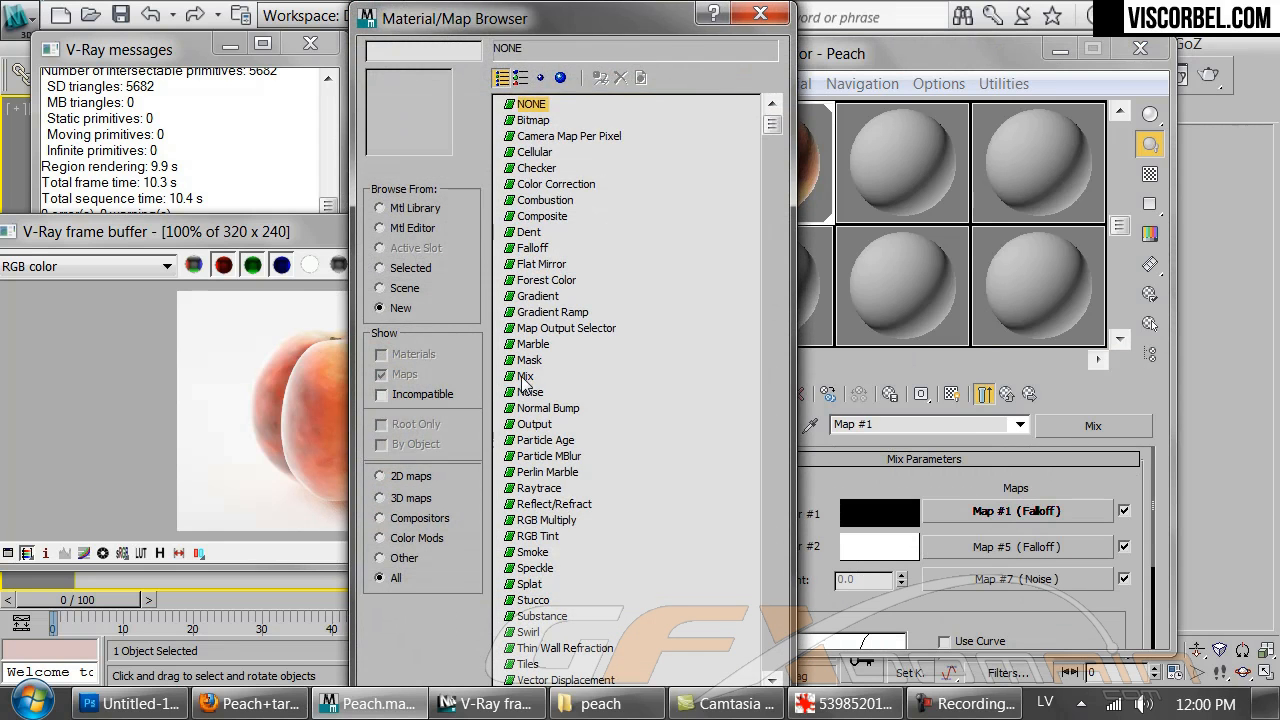
pyautogui.doubleClick(523, 391)
pyautogui.click(882, 415)
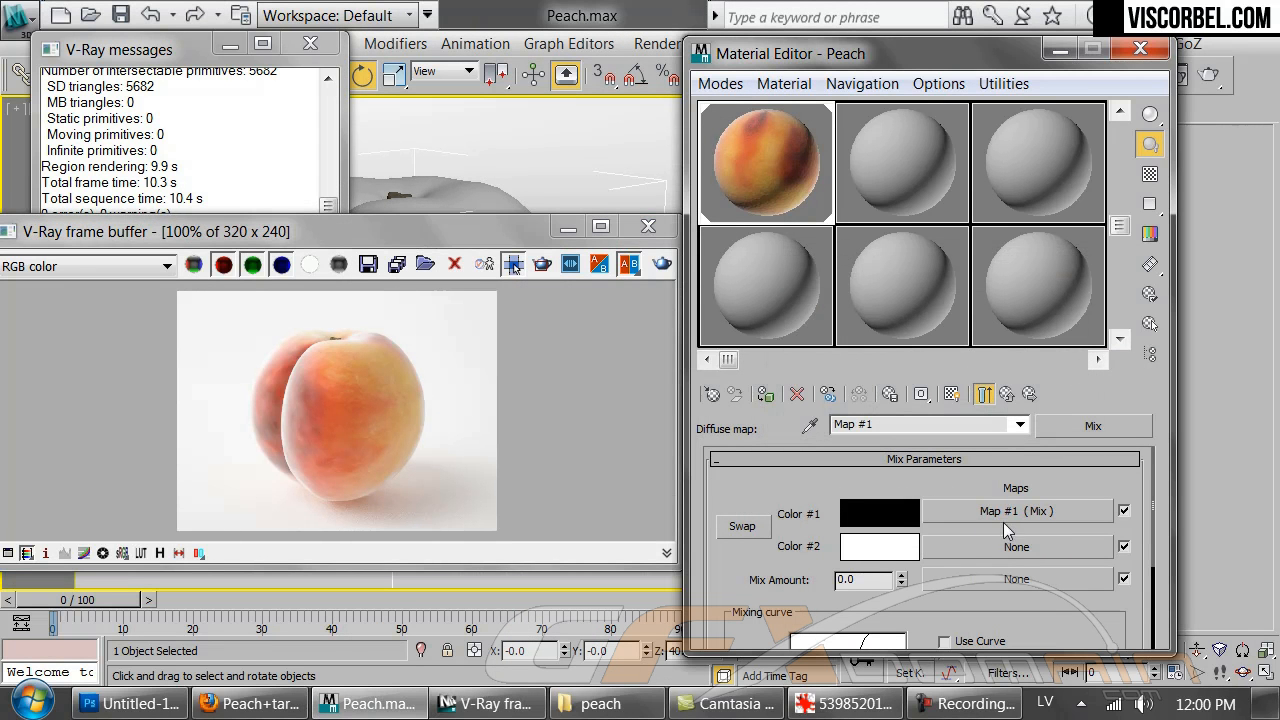
pyautogui.rightClick(999, 555)
pyautogui.click(1040, 571)
# Open an enlarged preview of the new diffuse Mix map and examine the peach's appearance
pyautogui.doubleClick(733, 161)
pyautogui.moveTo(231, 583); pyautogui.dragTo(124, 686)
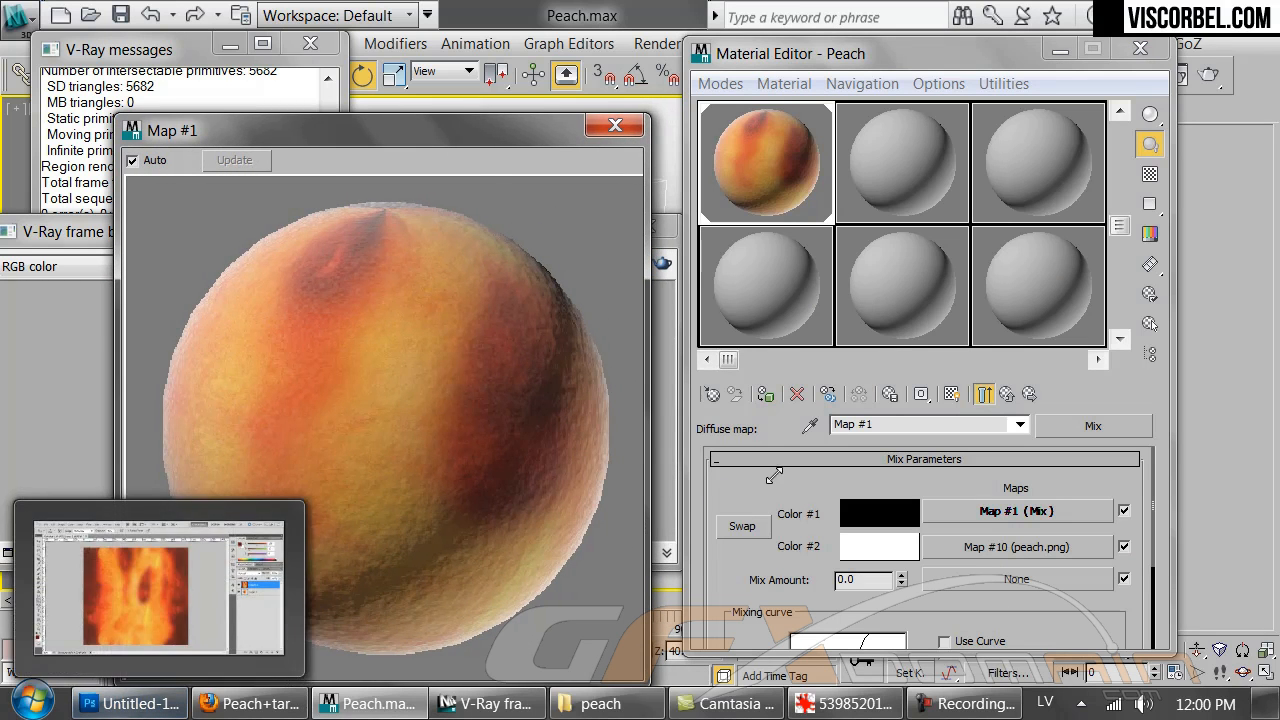
pyautogui.click(670, 456)
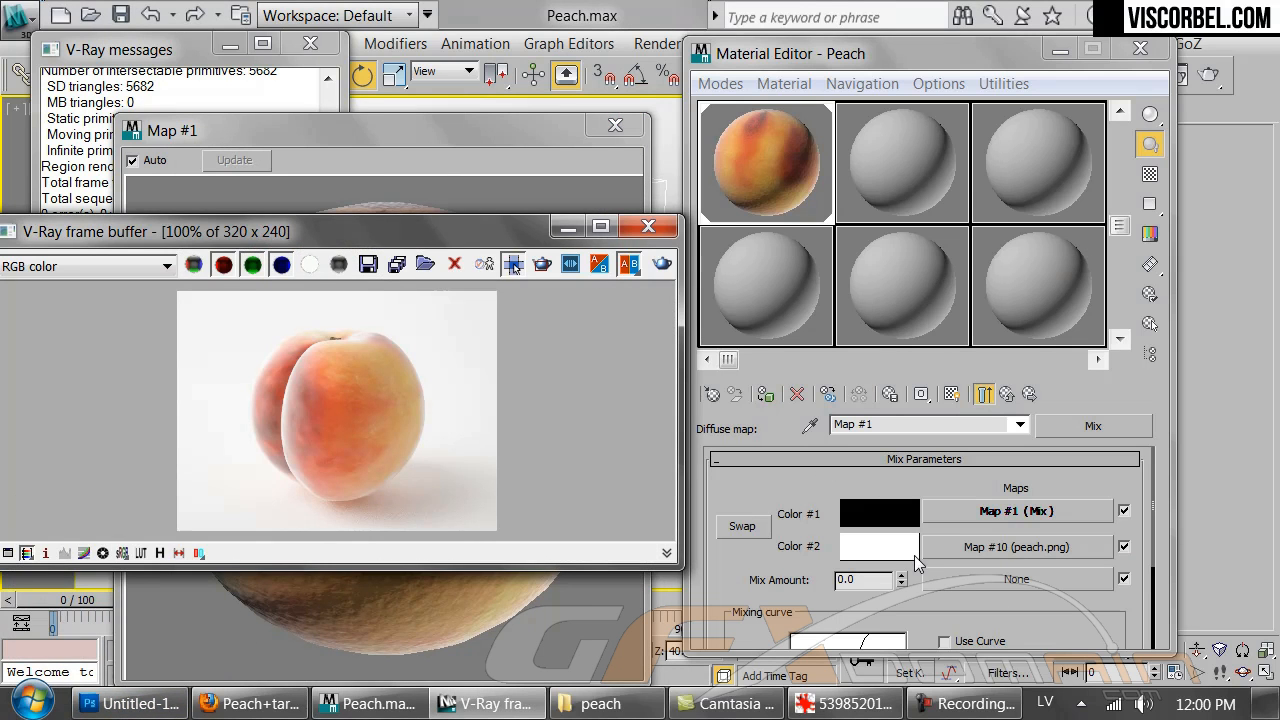
# Turn off the peach.png map in Color #2, set that color to blue (RGB 0, 96, 255) and start a test render
pyautogui.click(1123, 546)
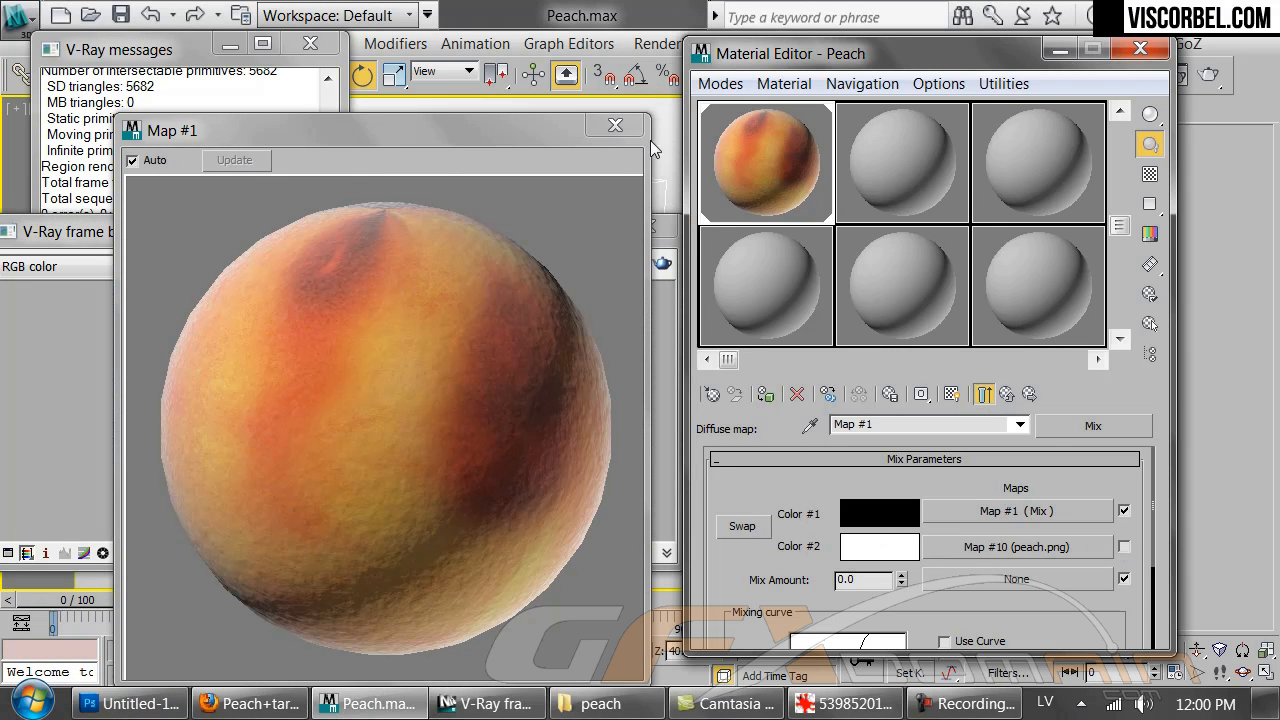
pyautogui.click(321, 127)
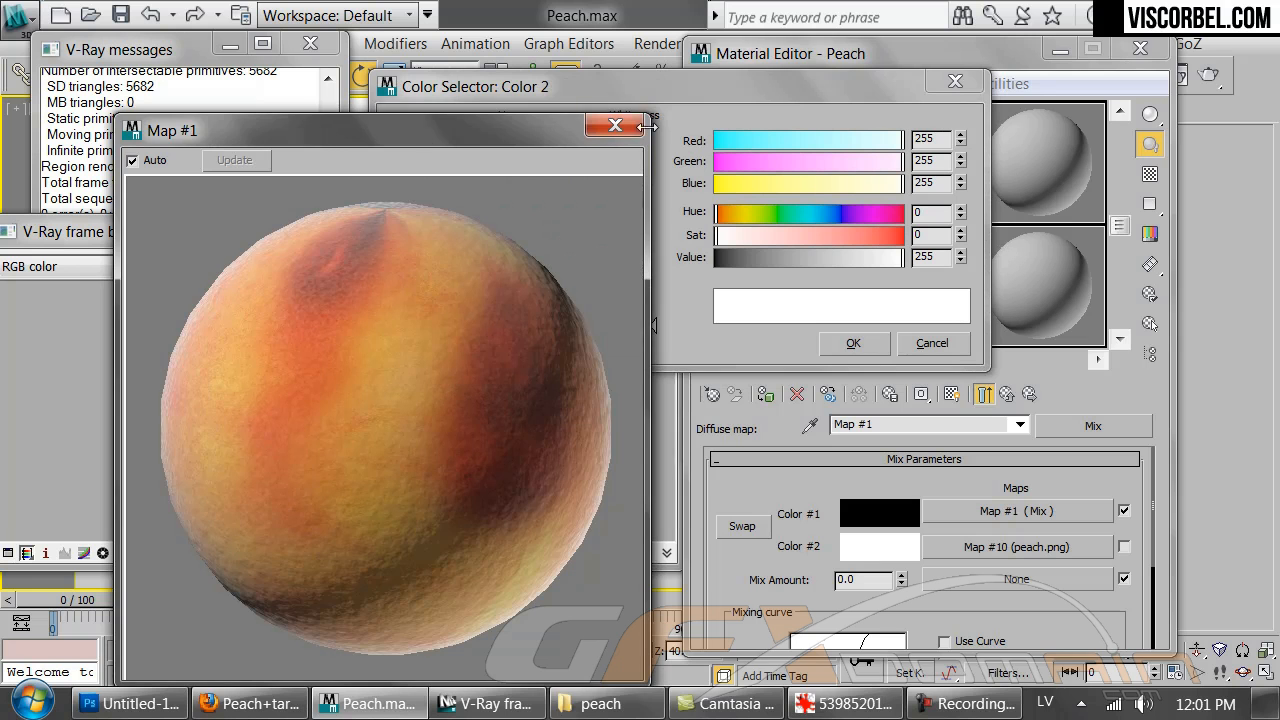
pyautogui.click(615, 125)
pyautogui.moveTo(837, 239); pyautogui.dragTo(903, 236)
pyautogui.click(853, 343)
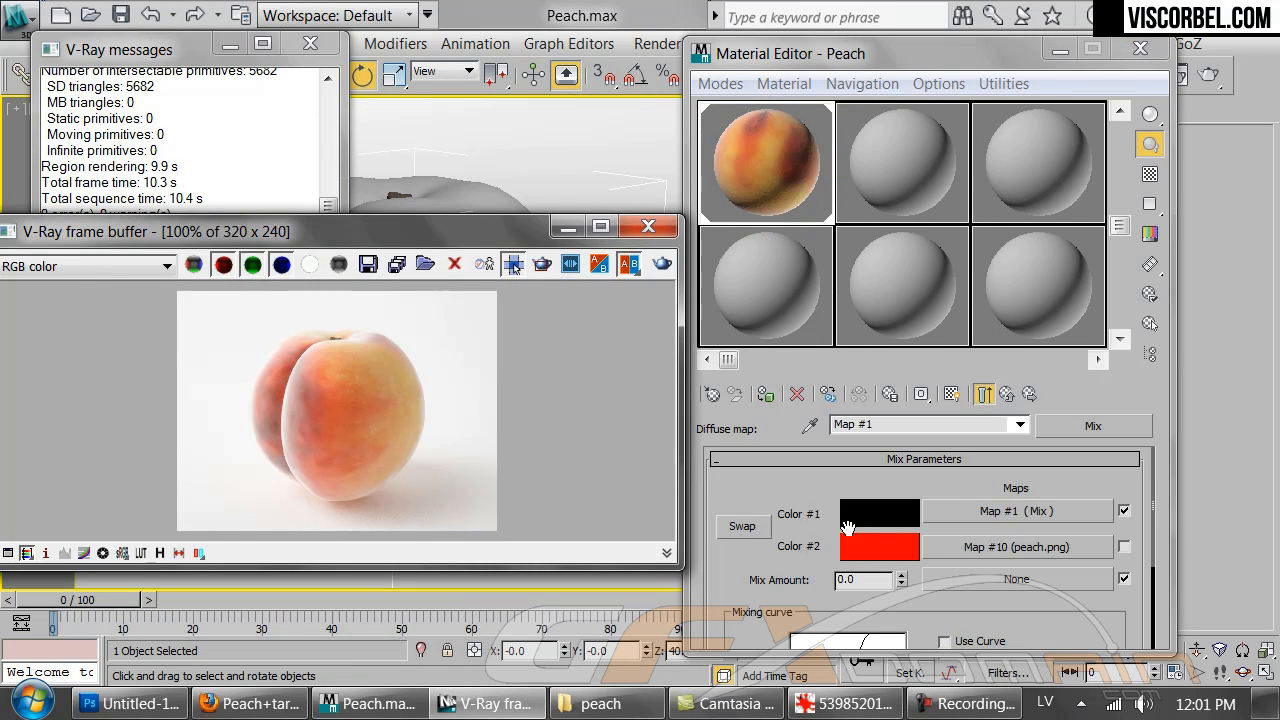
pyautogui.click(848, 538)
pyautogui.click(829, 211)
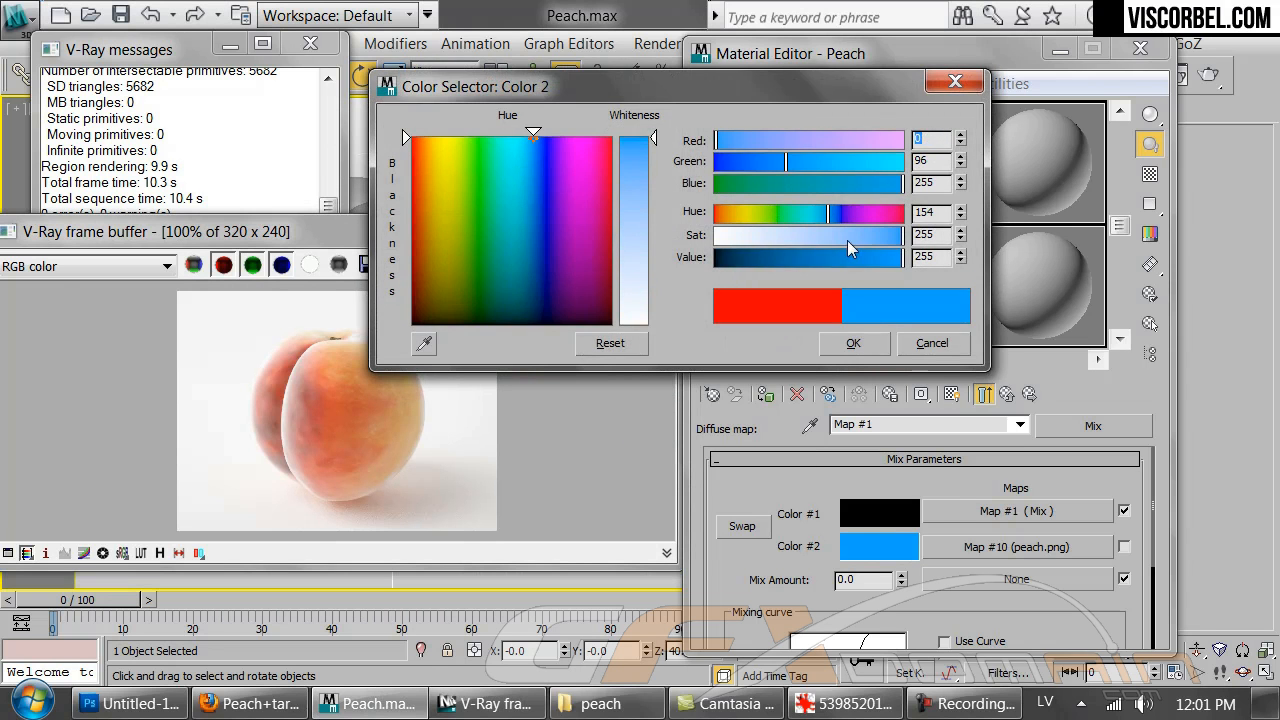
pyautogui.click(848, 343)
pyautogui.click(660, 266)
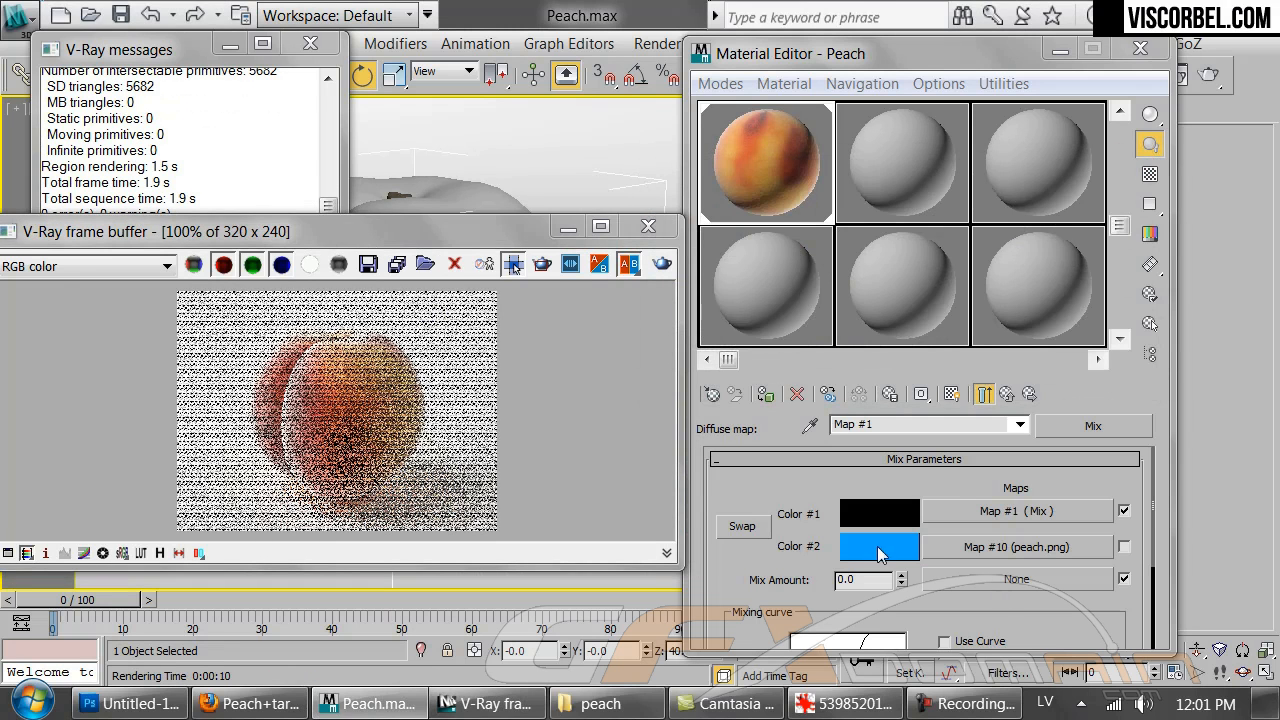
# Assign a Noise map to the outer Mix map's Mix Amount and display the Noise settings
pyautogui.click(959, 580)
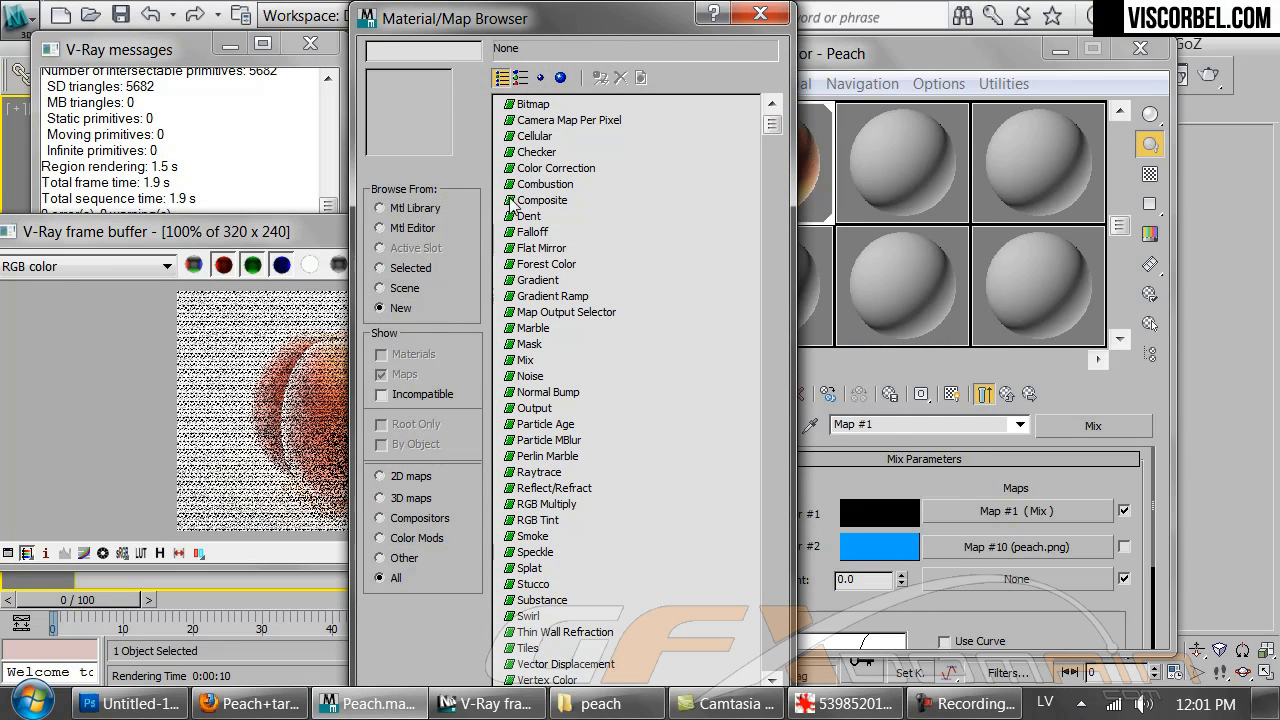
pyautogui.doubleClick(531, 377)
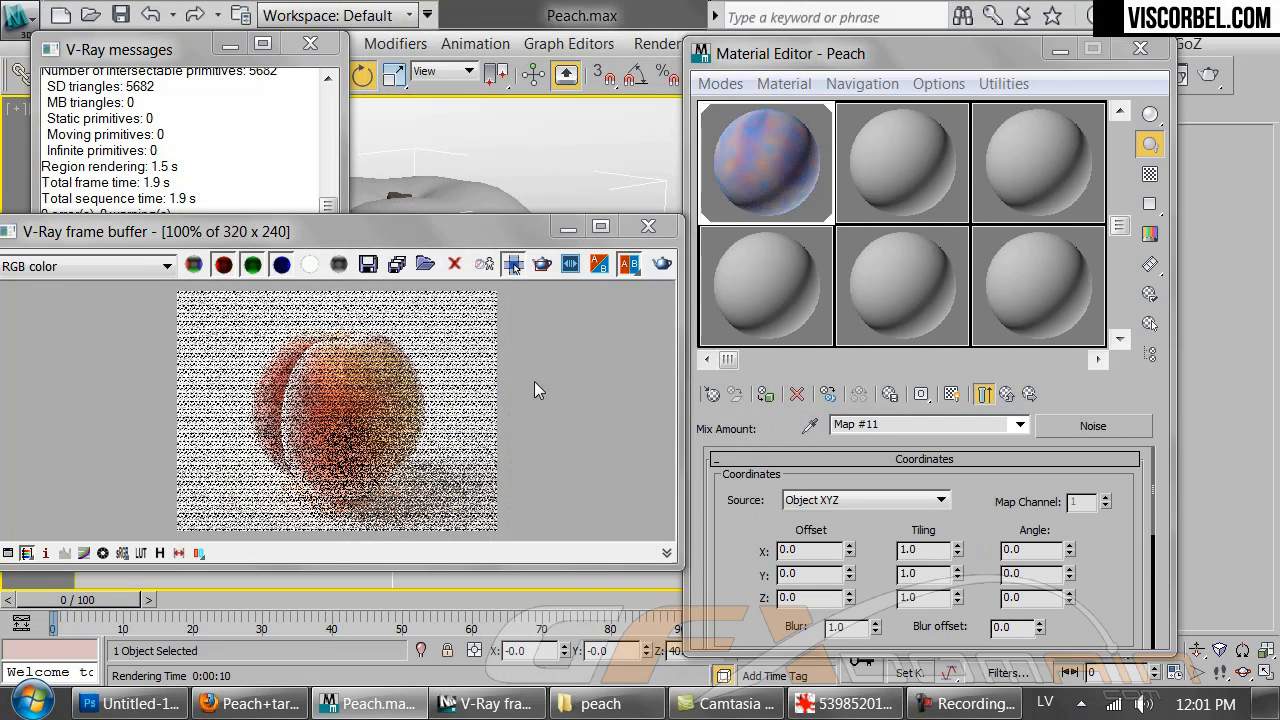
pyautogui.click(1008, 394)
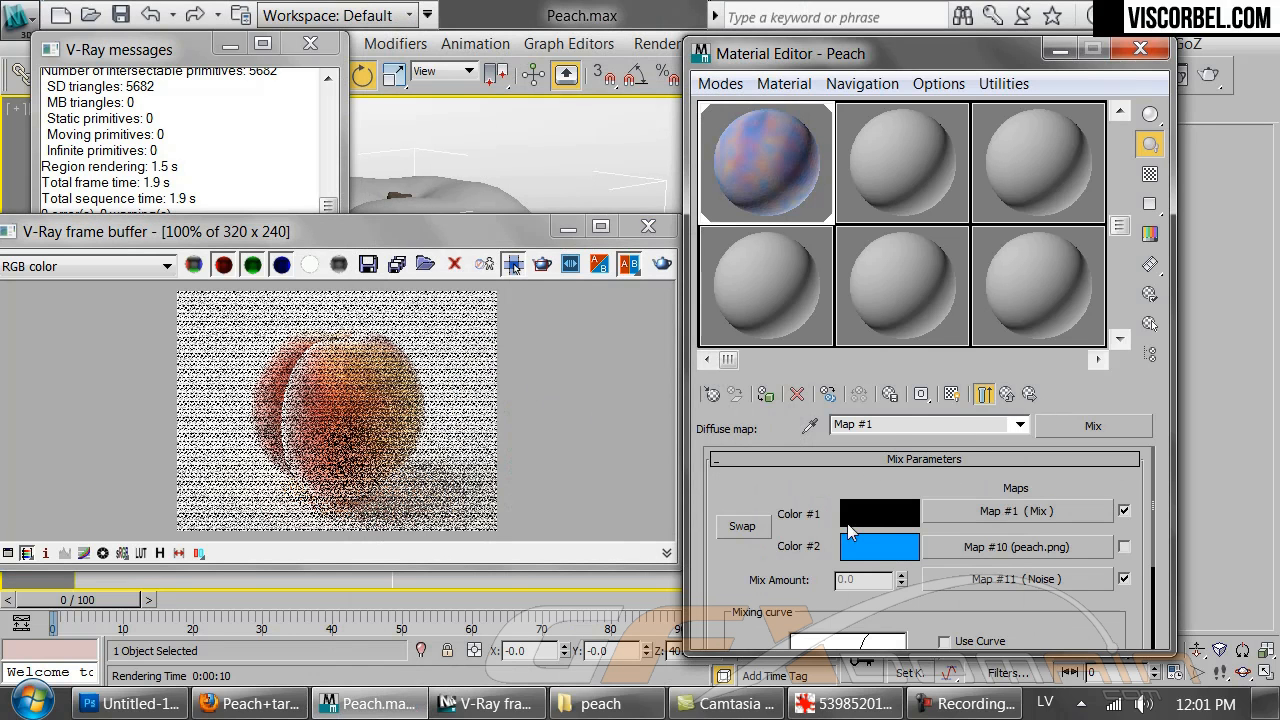
pyautogui.click(966, 585)
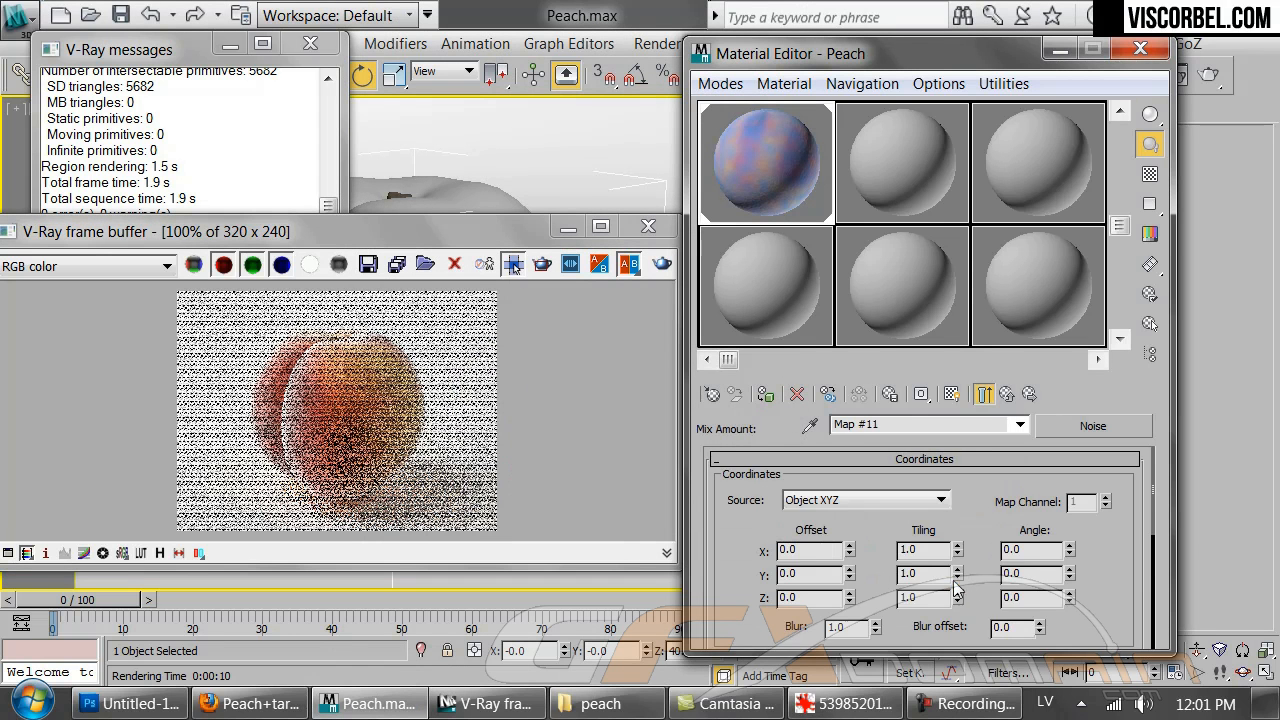
# Set the Mix Amount Noise to size 63.5 and low threshold 0.4, then run a short test render
pyautogui.moveTo(766, 597); pyautogui.dragTo(731, 437)
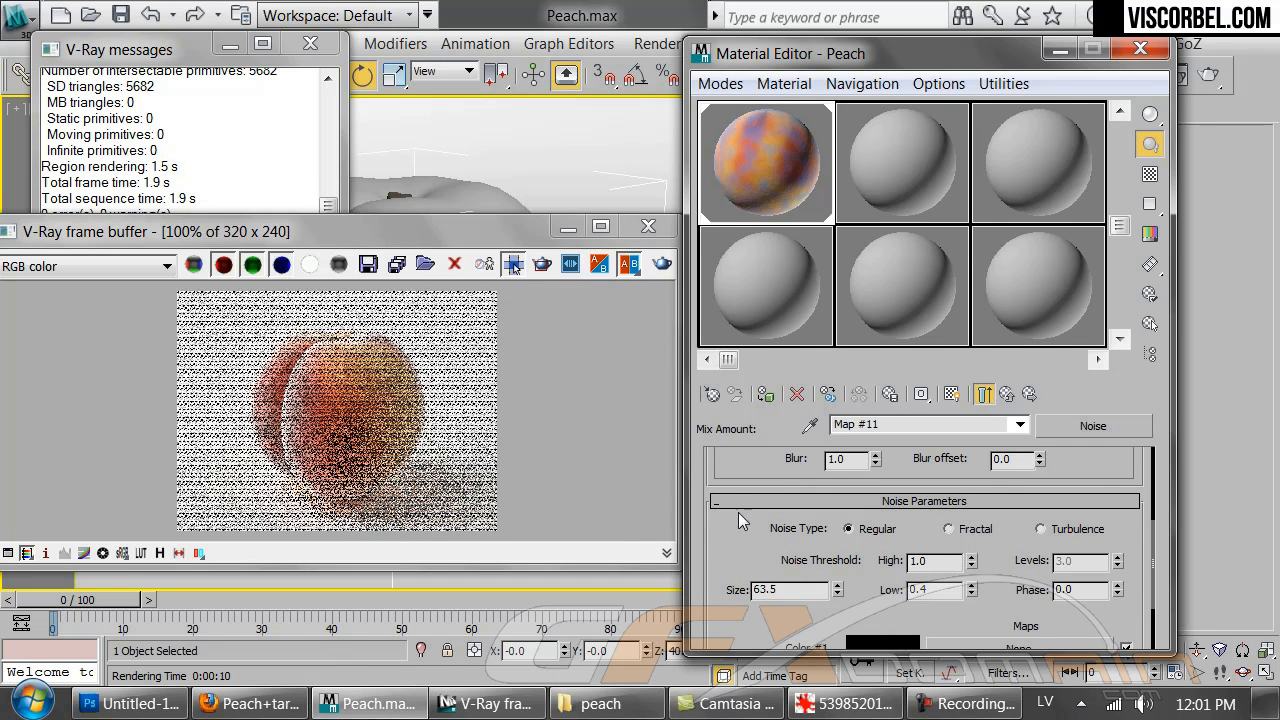
pyautogui.click(610, 360)
pyautogui.click(664, 265)
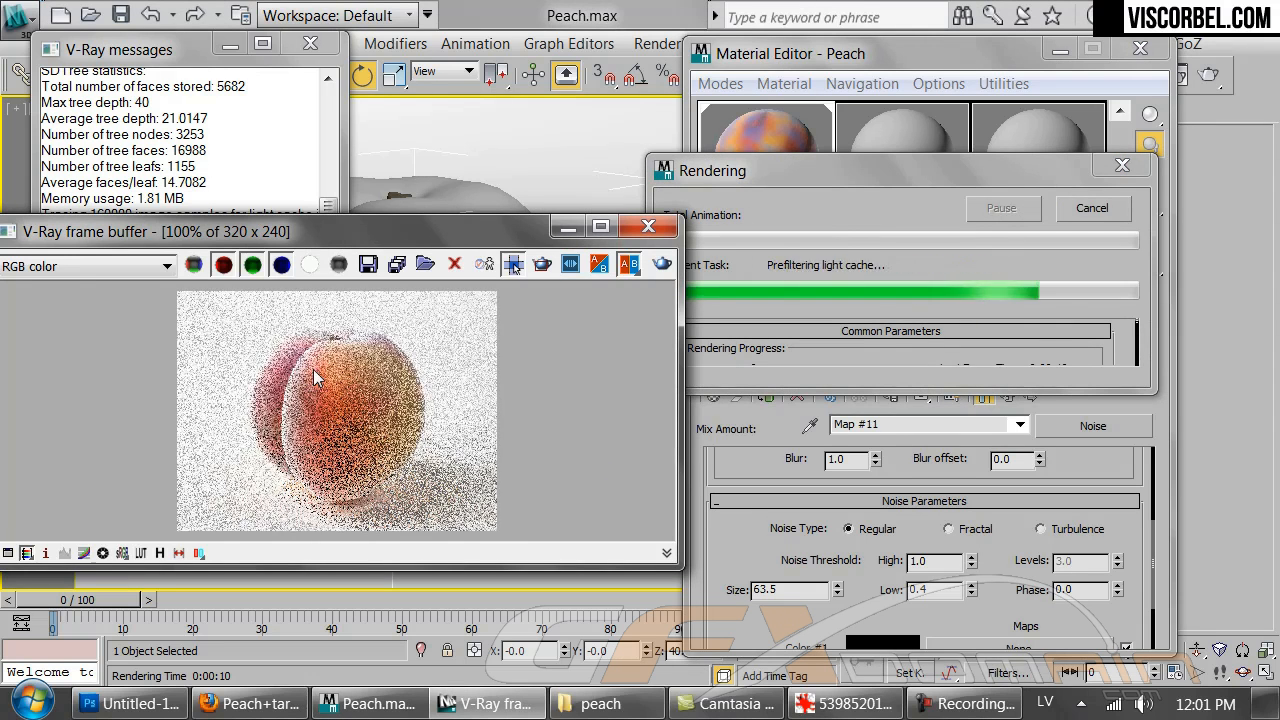
pyautogui.click(1092, 208)
# Set the Noise size to 5.0 and run a partial test render of the peach
pyautogui.doubleClick(806, 592)
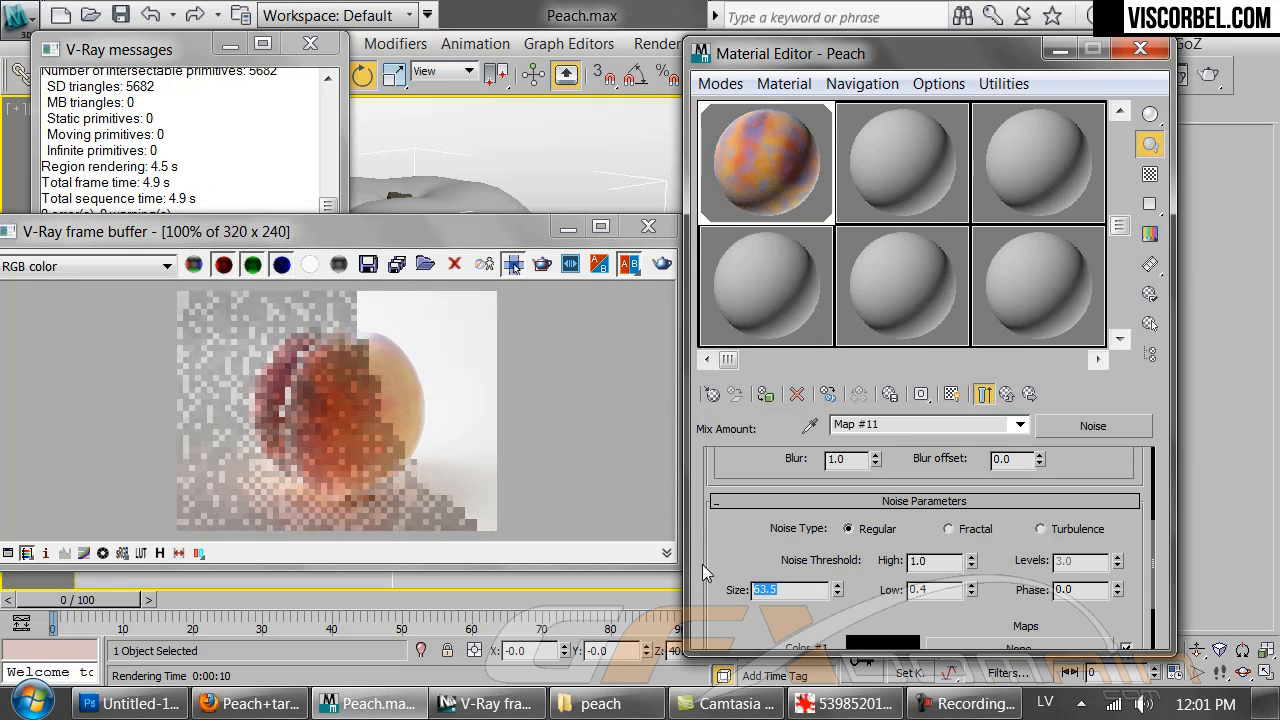
pyautogui.click(543, 409)
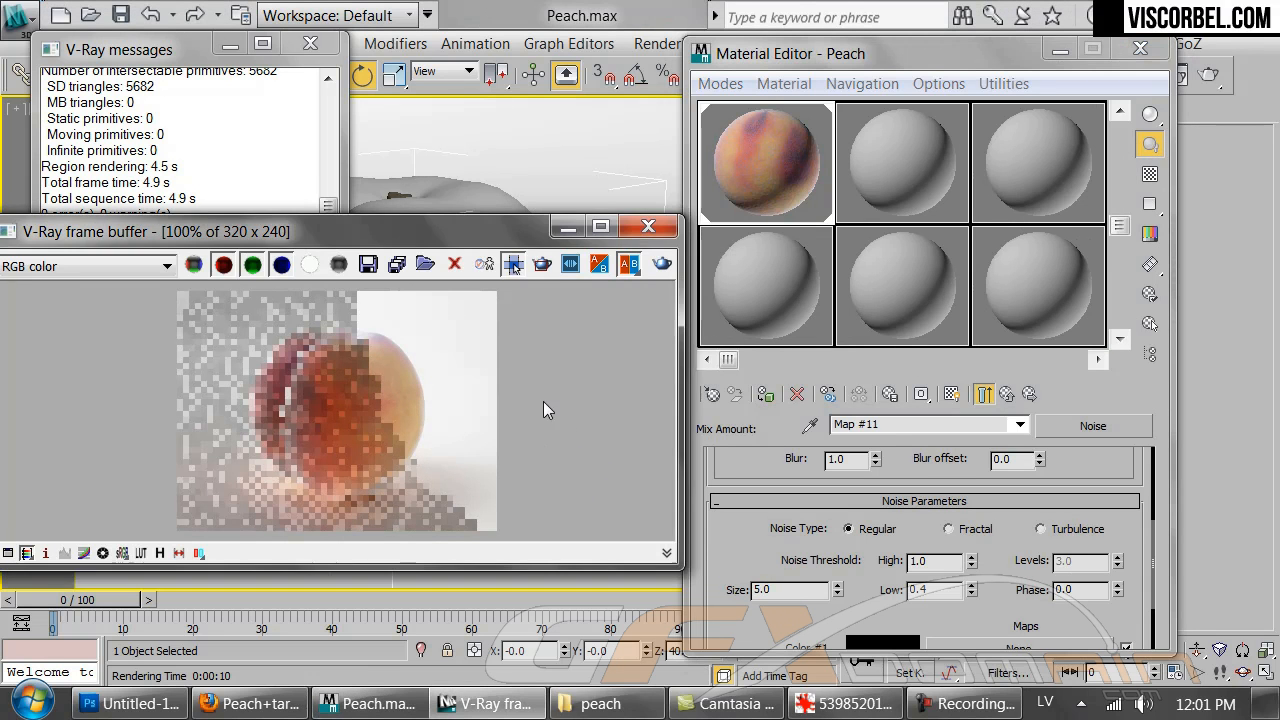
pyautogui.click(661, 265)
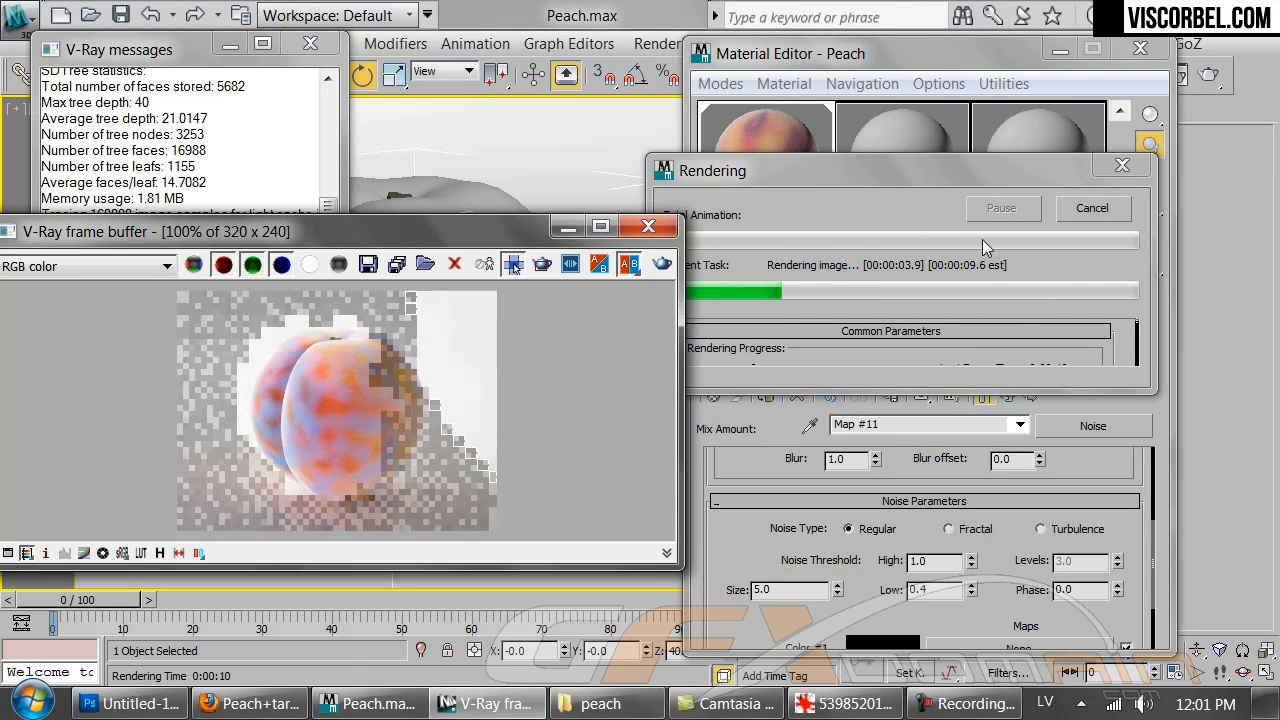
pyautogui.click(1089, 209)
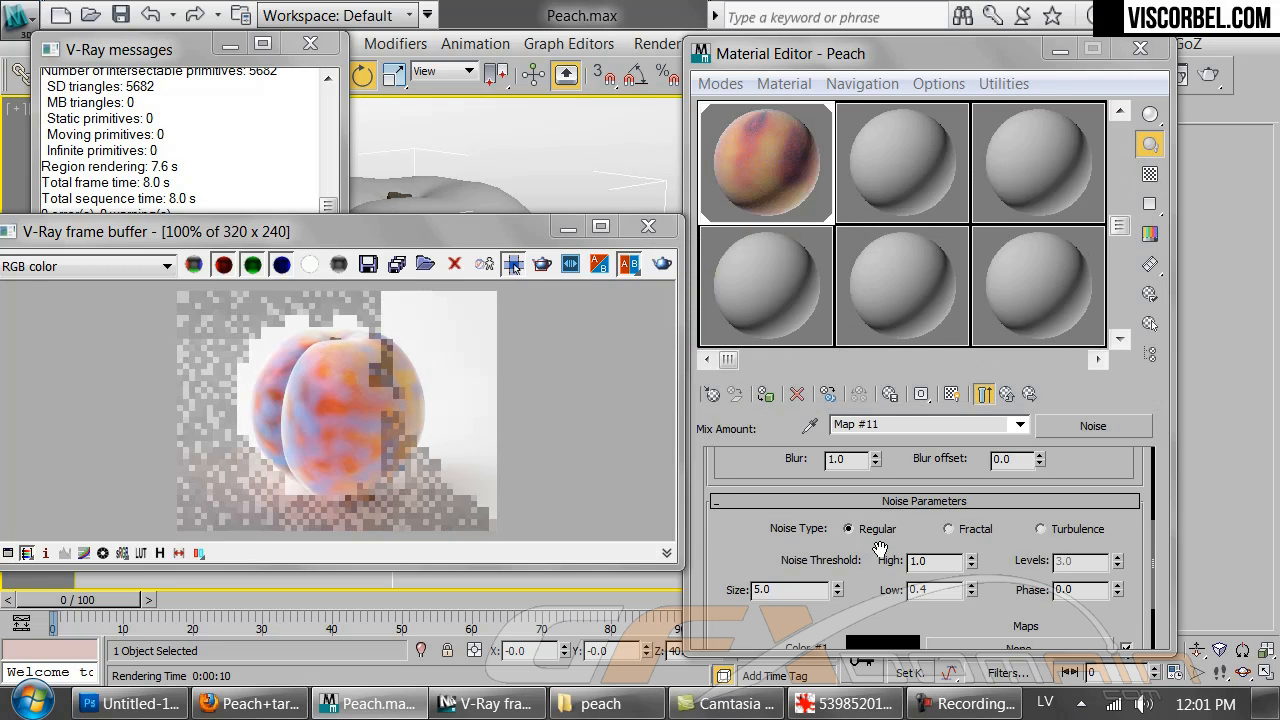
# Preview the Noise map on its own in an enlarged window and set its threshold to High 0.556 and Low 0.515
pyautogui.moveTo(876, 592); pyautogui.dragTo(876, 527)
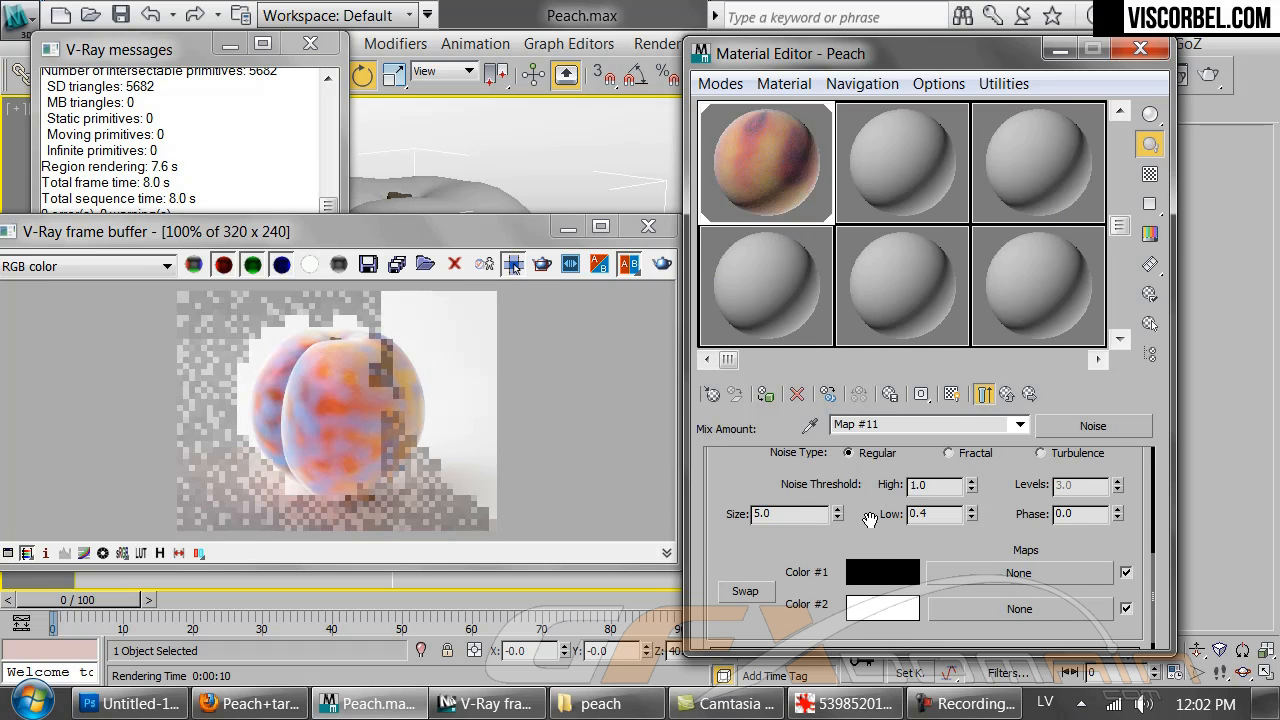
pyautogui.click(983, 393)
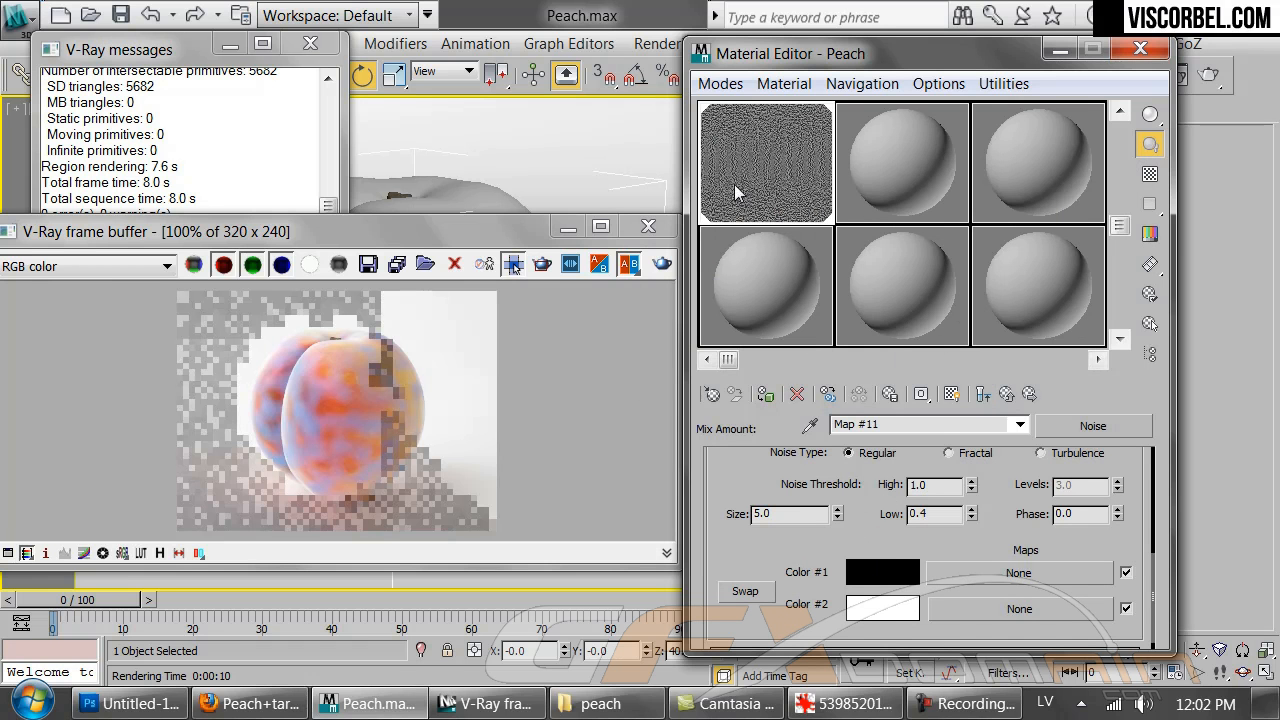
pyautogui.doubleClick(732, 162)
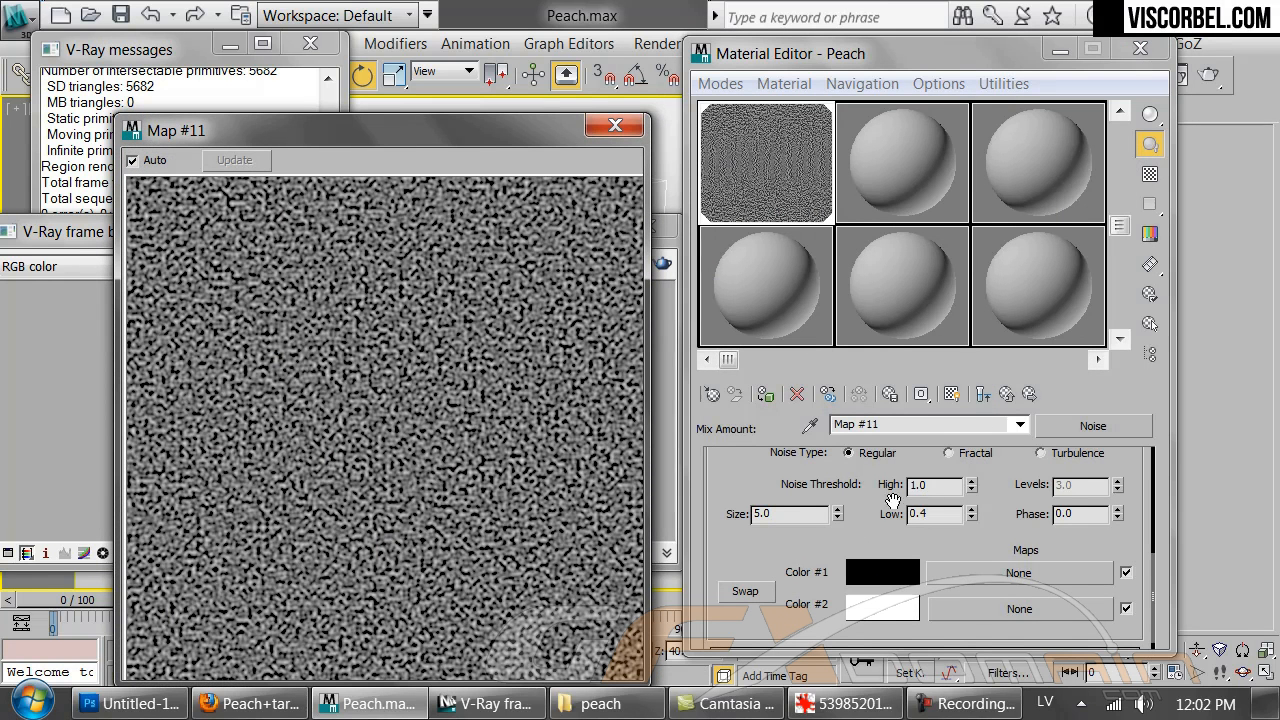
pyautogui.moveTo(968, 490); pyautogui.dragTo(973, 583)
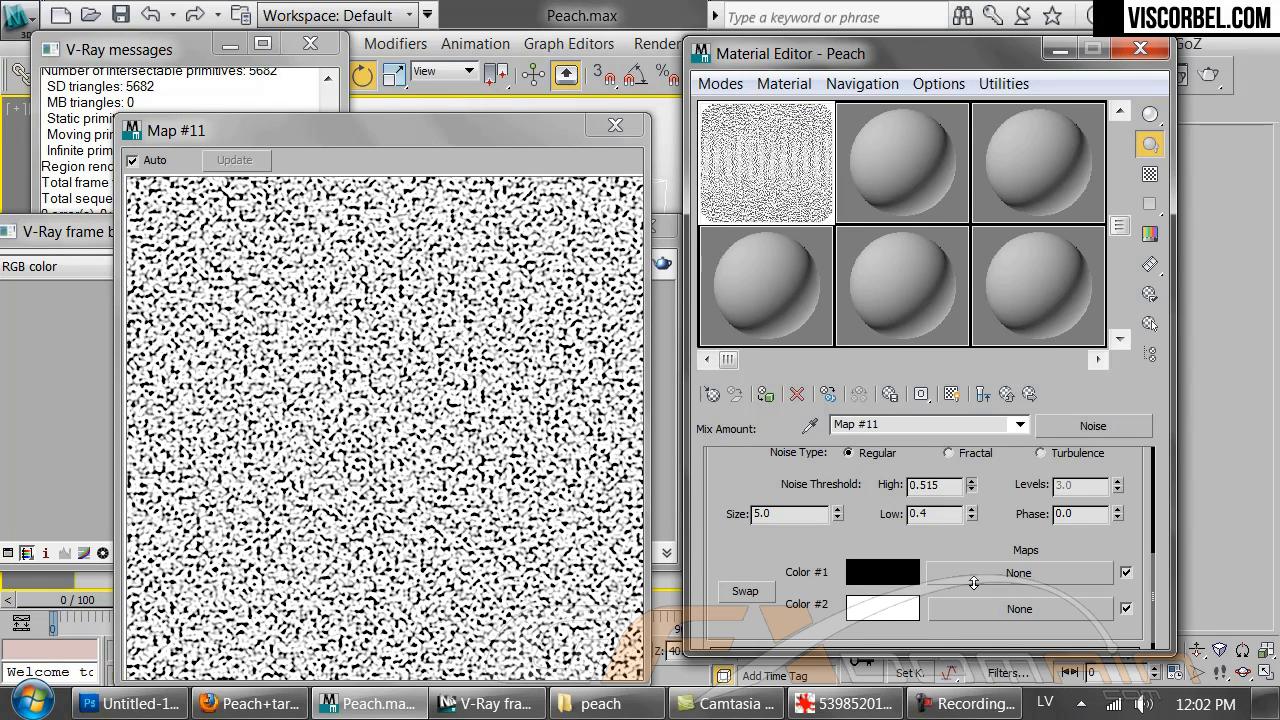
pyautogui.moveTo(975, 517)
pyautogui.mouseDown()
pyautogui.moveTo(972, 484)
pyautogui.moveTo(971, 515)
pyautogui.mouseUp()
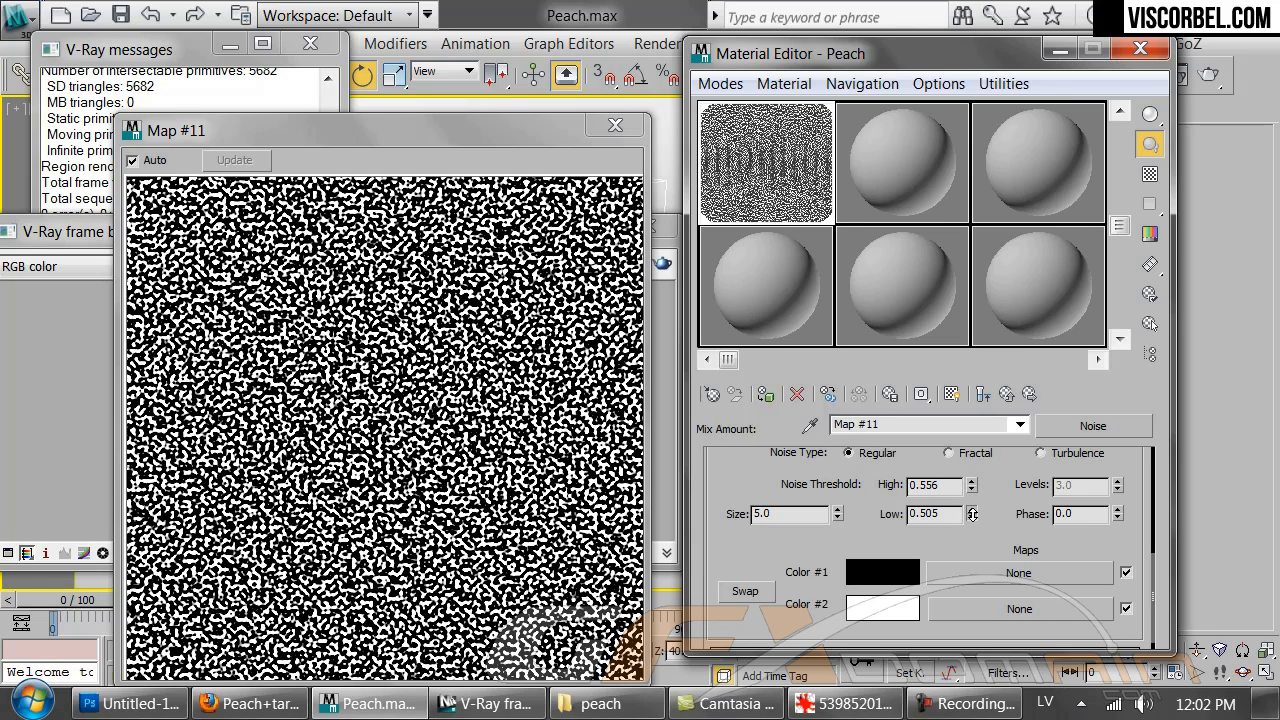
# Run a partial V-Ray test render to check the sharpened noise pattern on the peach
pyautogui.click(671, 448)
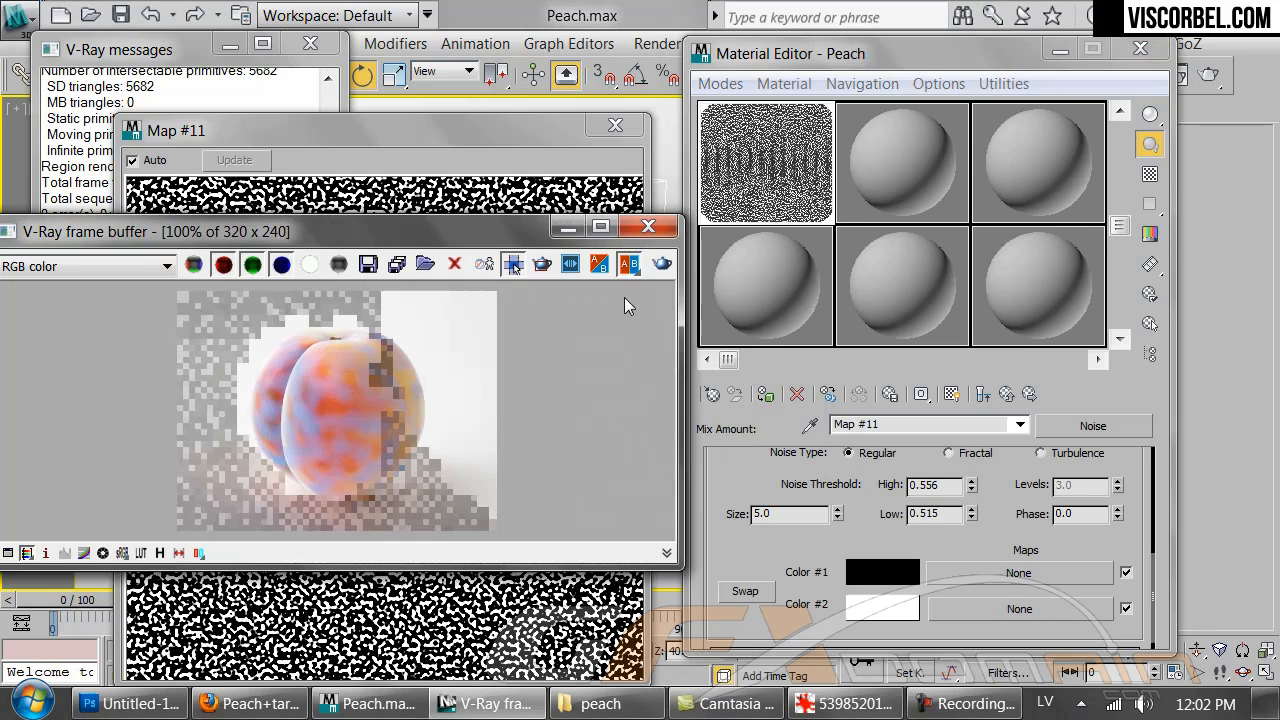
pyautogui.click(659, 265)
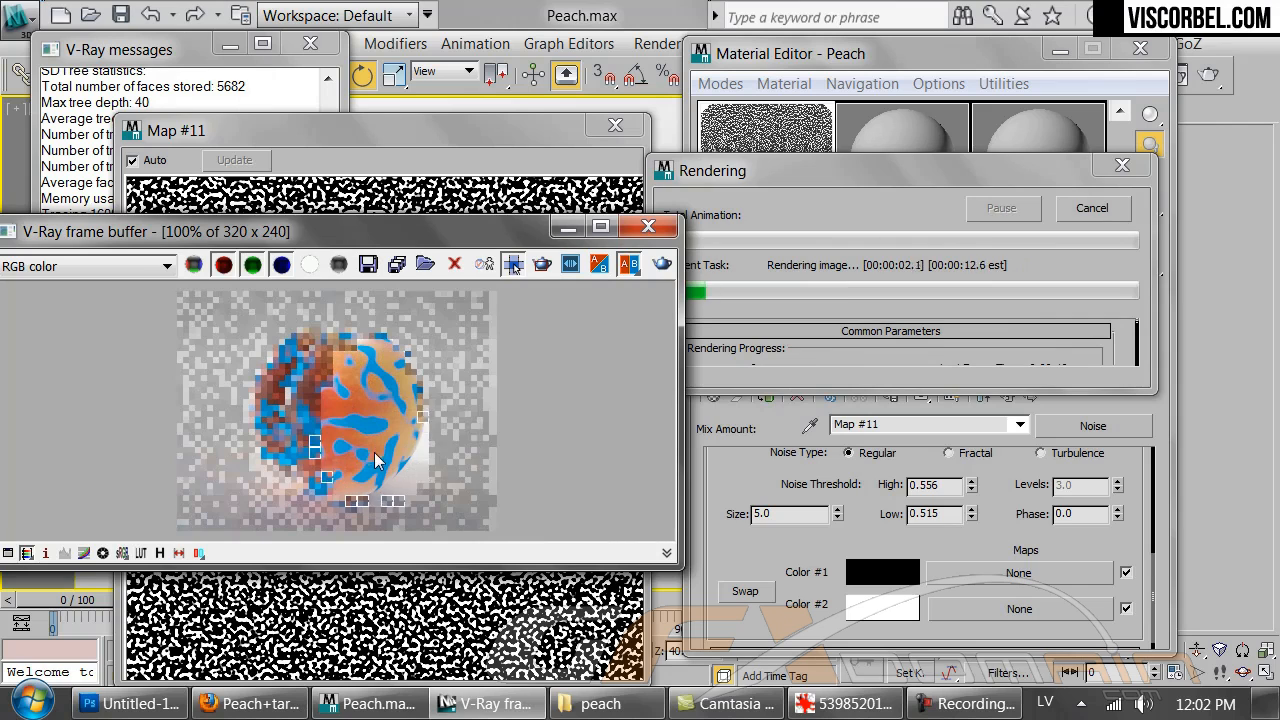
pyautogui.click(1090, 210)
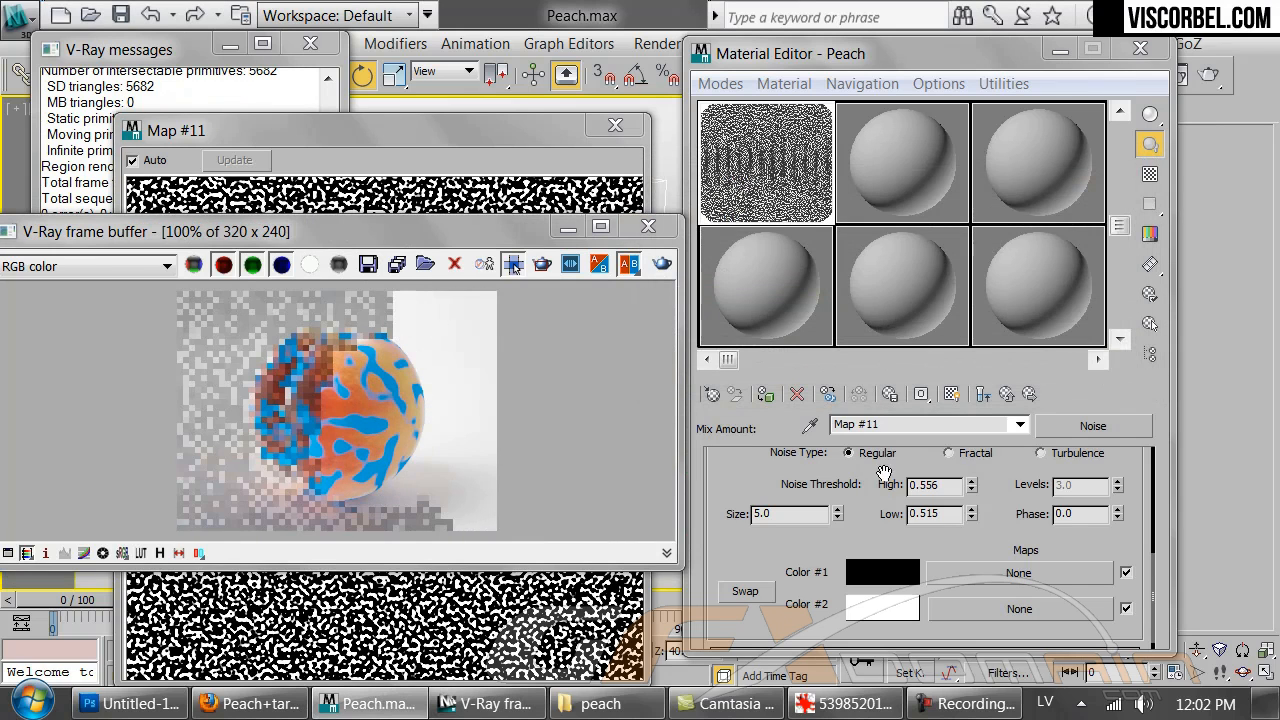
# Change the noise type to Fractal and run a partial test render
pyautogui.click(948, 455)
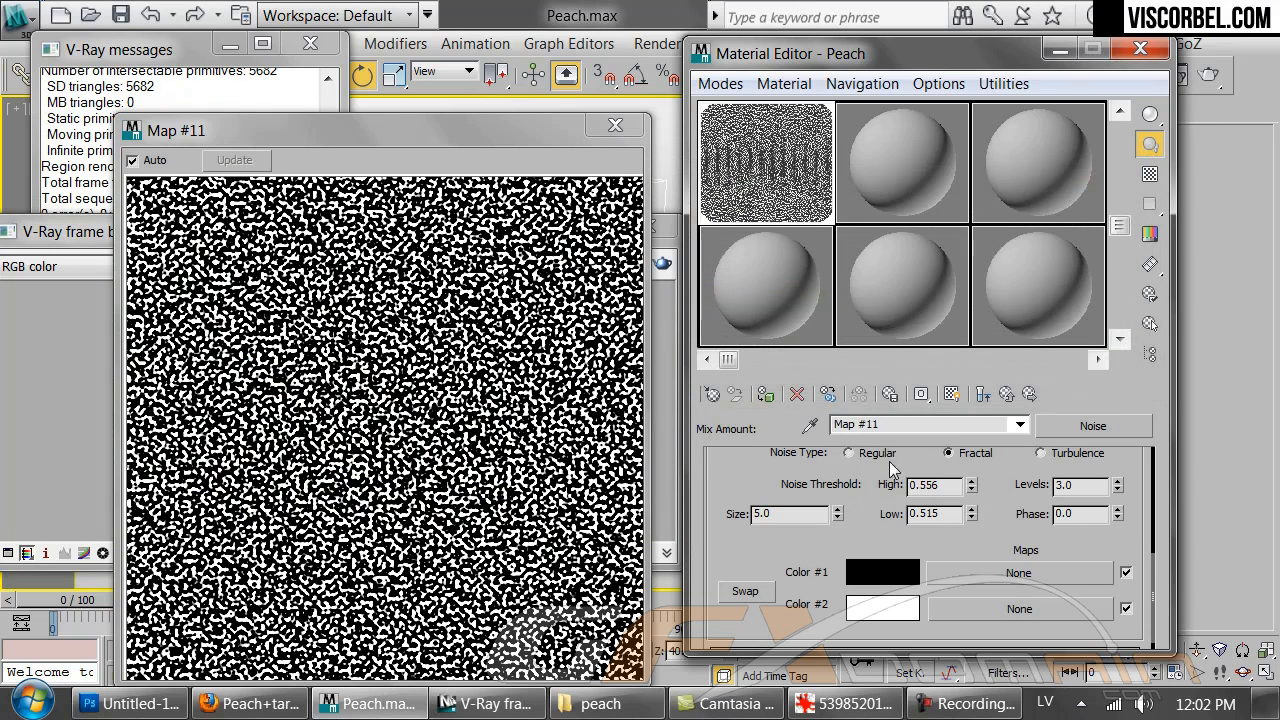
pyautogui.click(662, 264)
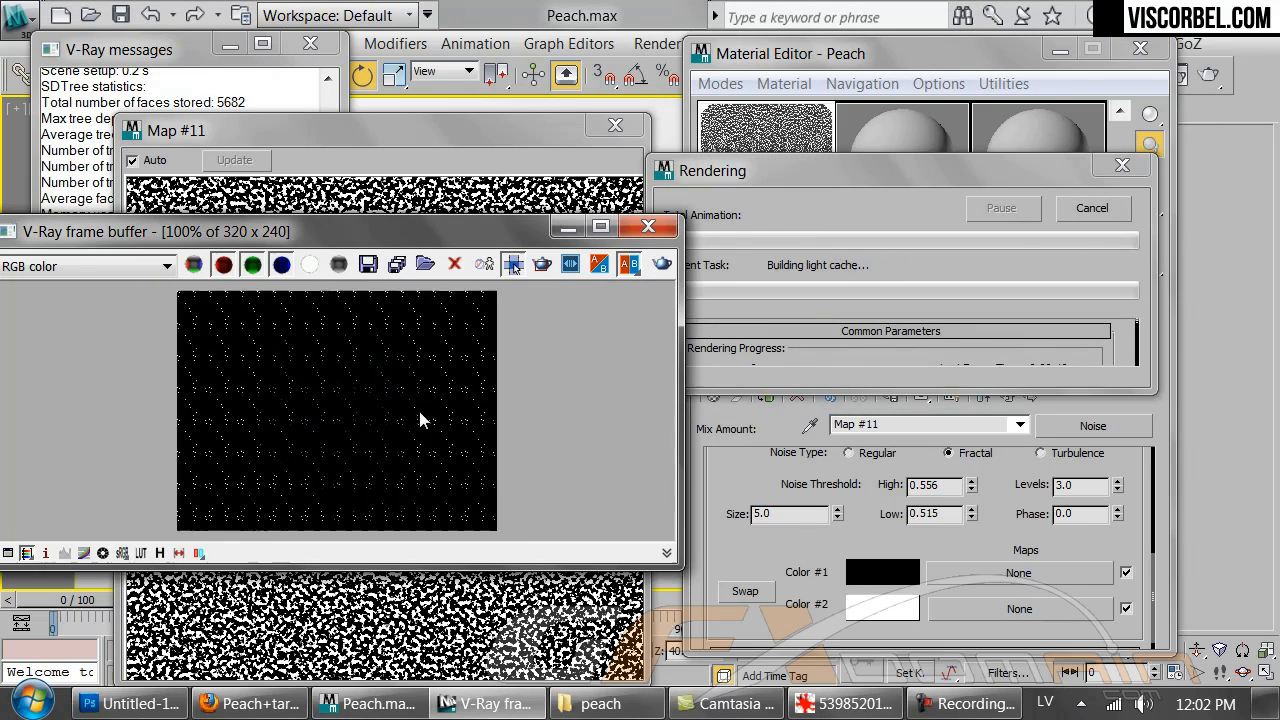
pyautogui.click(1088, 210)
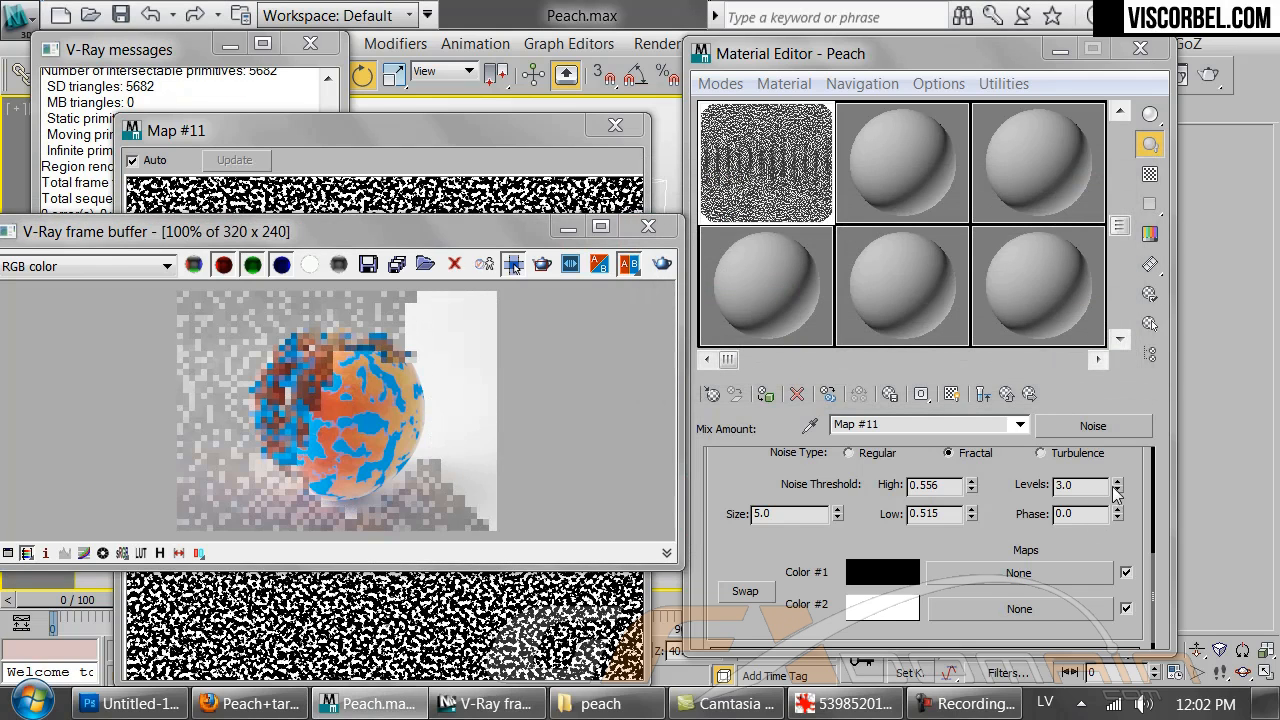
# Raise the Fractal noise levels to 10.0 and run another partial test render
pyautogui.moveTo(1117, 490); pyautogui.dragTo(1072, 343)
pyautogui.click(656, 354)
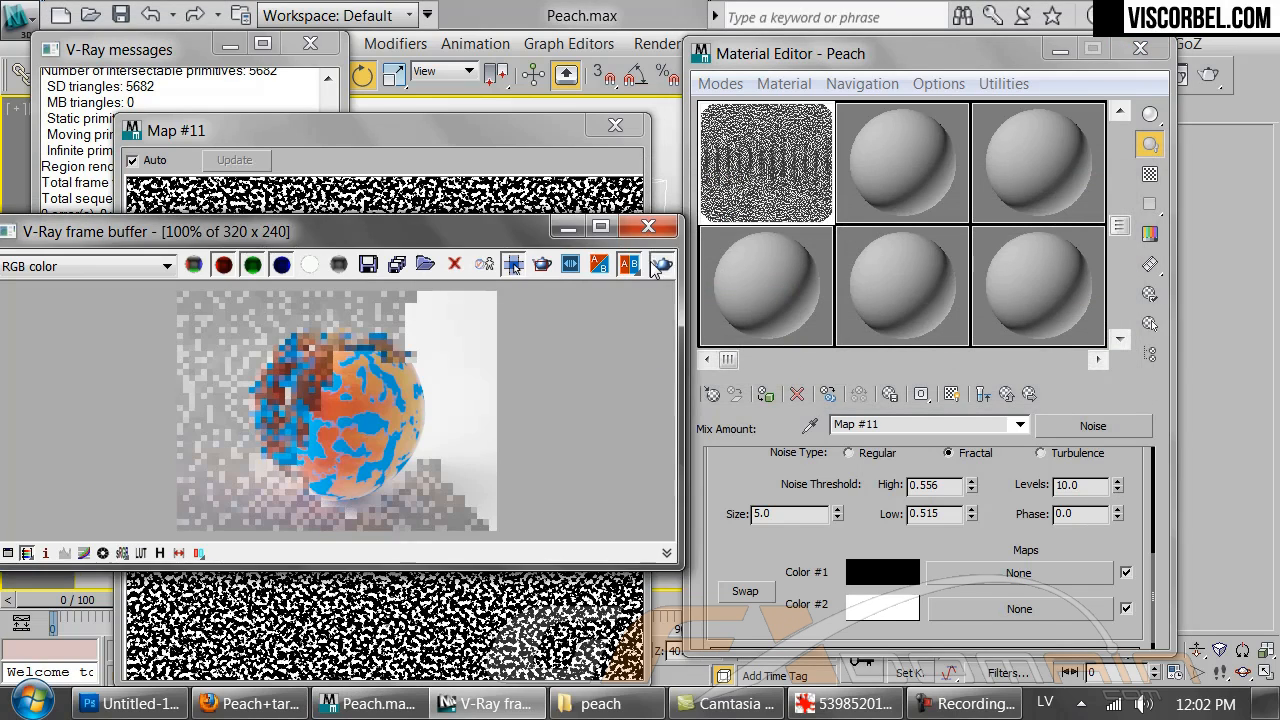
pyautogui.click(660, 264)
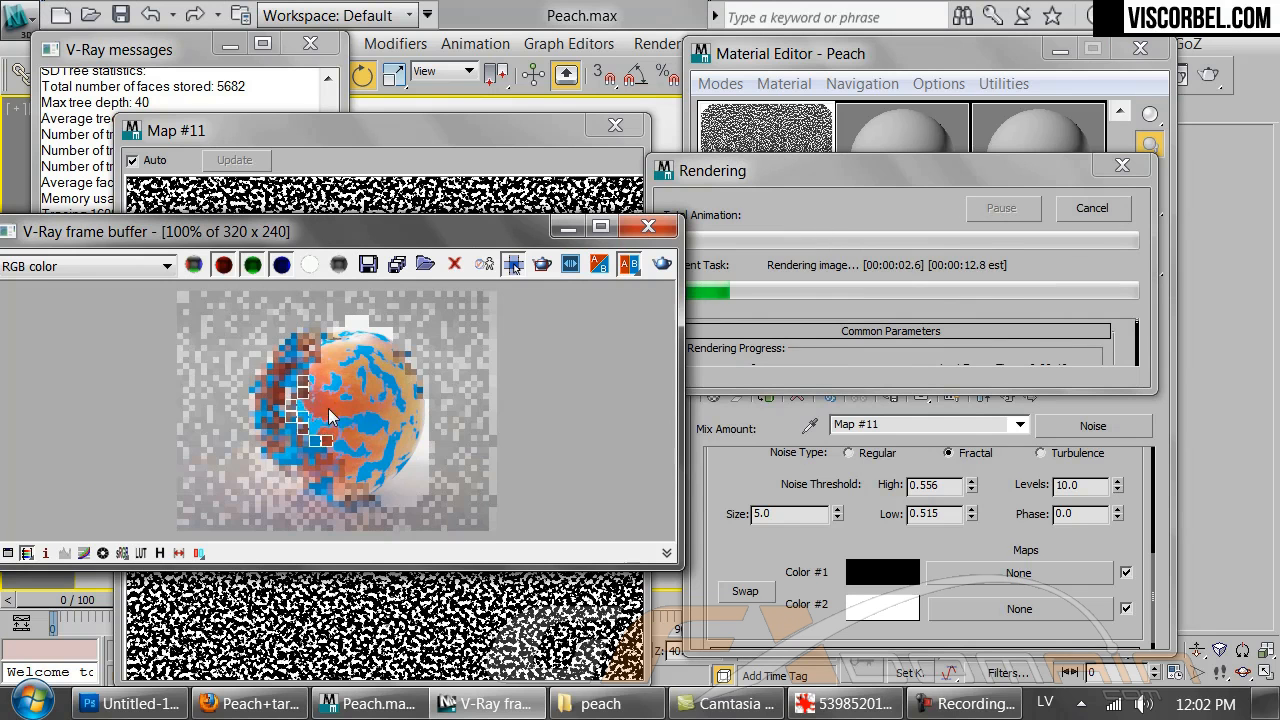
pyautogui.click(1084, 209)
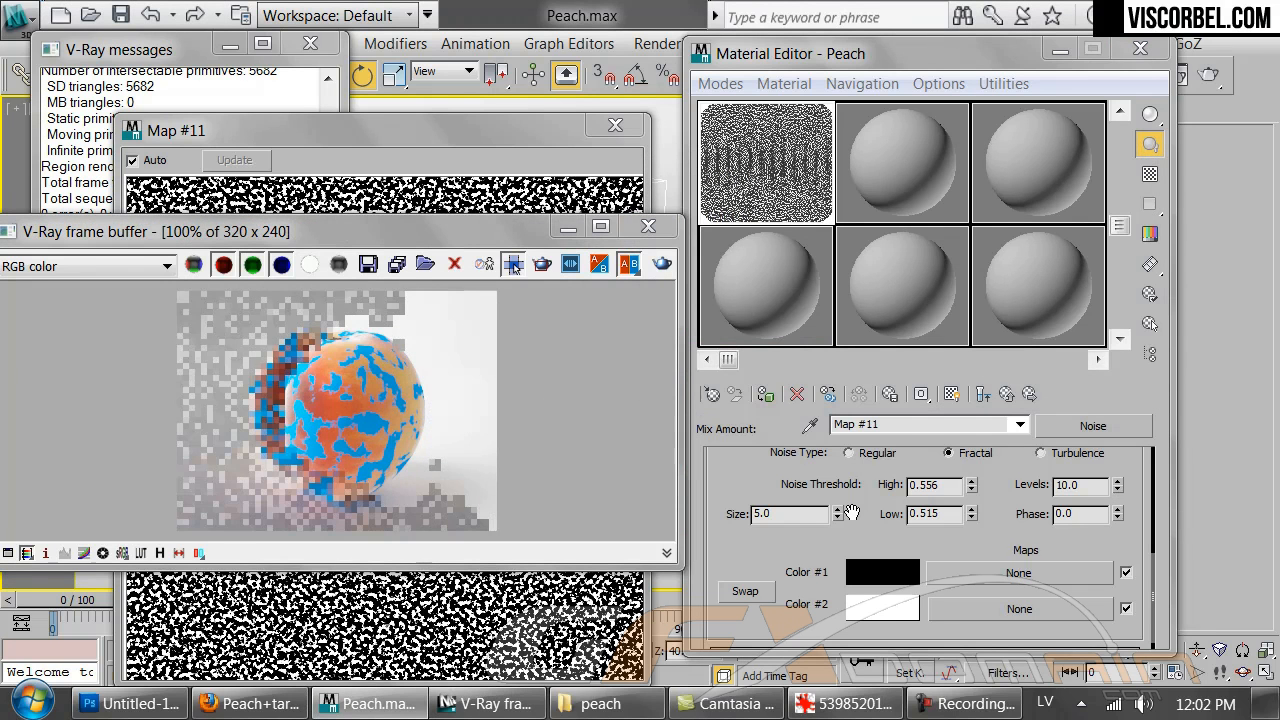
# Set the Fractal Noise map's size to 0.5
pyautogui.doubleClick(810, 513)
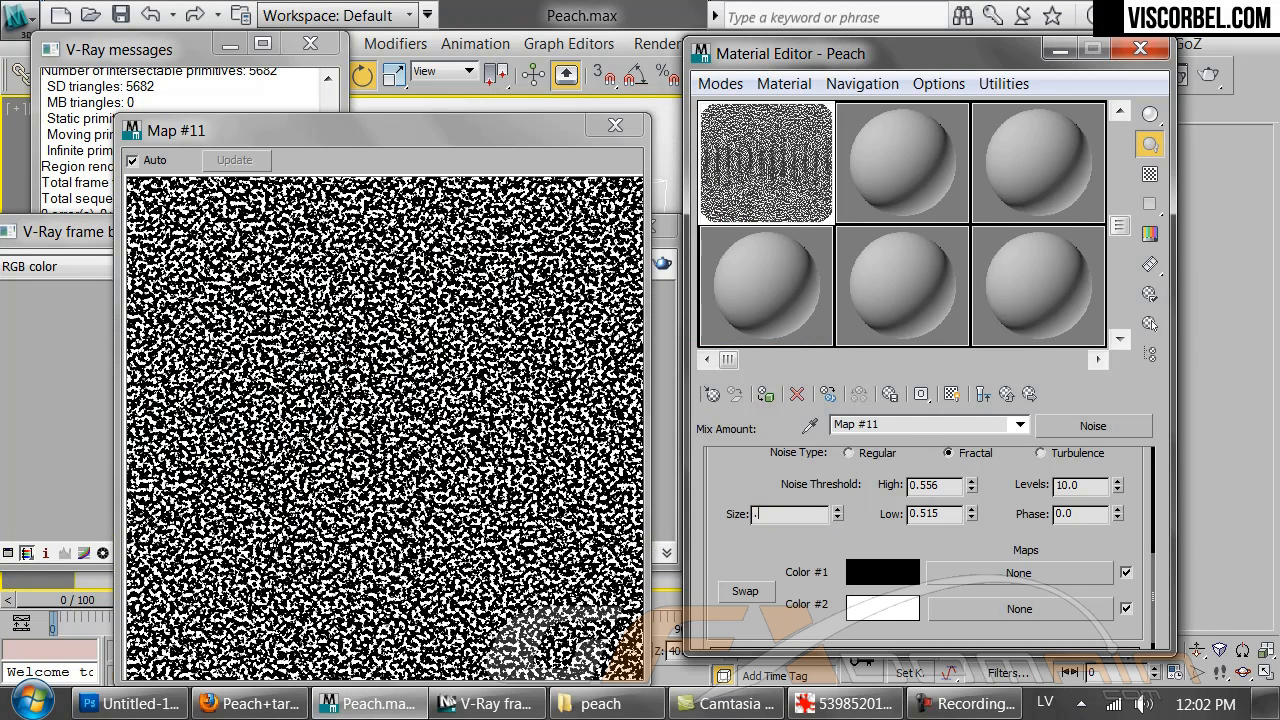
pyautogui.press('Return')
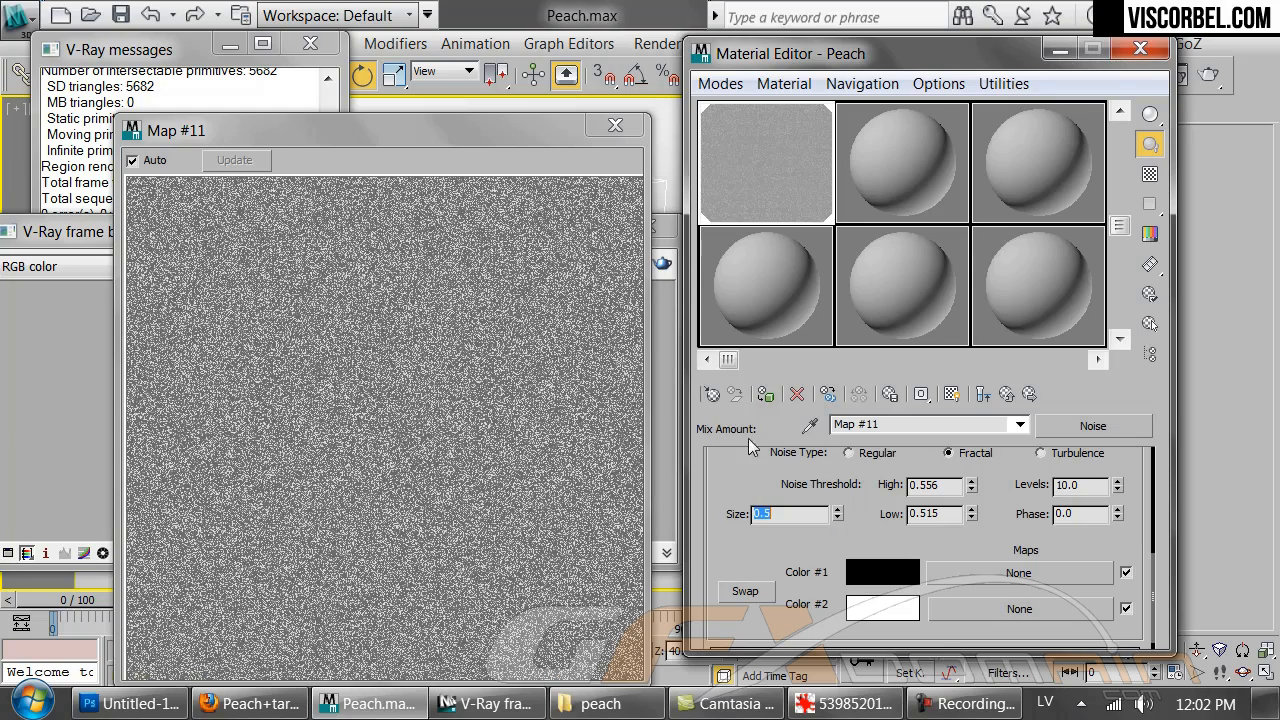
# Test-render the peach with the current noise and again with the Noise map's size set to 0.1
pyautogui.click(664, 377)
pyautogui.click(662, 263)
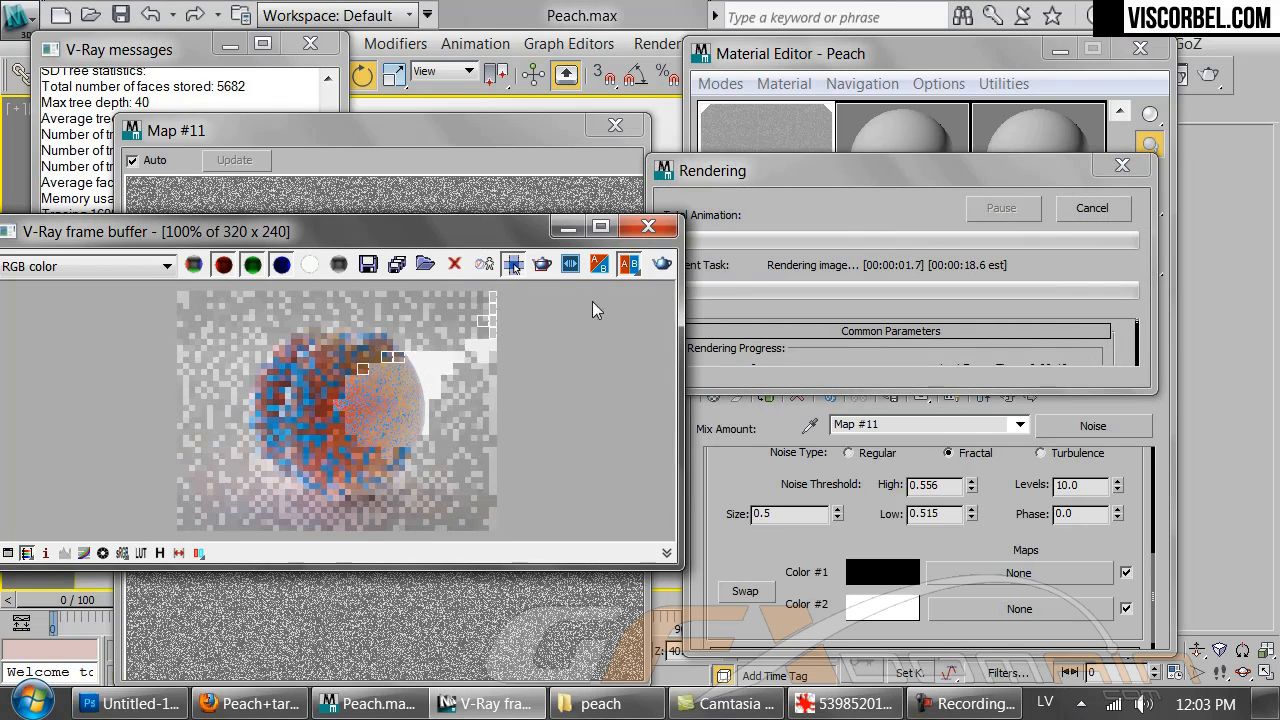
pyautogui.click(763, 514)
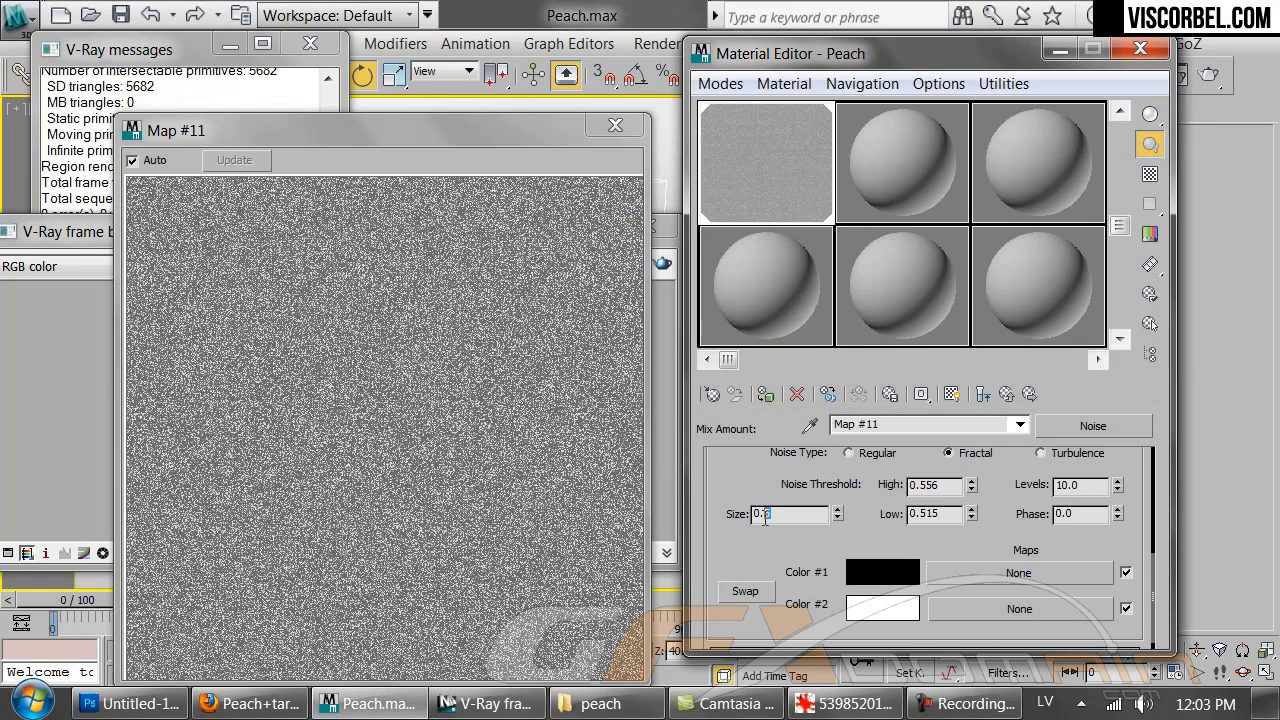
pyautogui.click(662, 263)
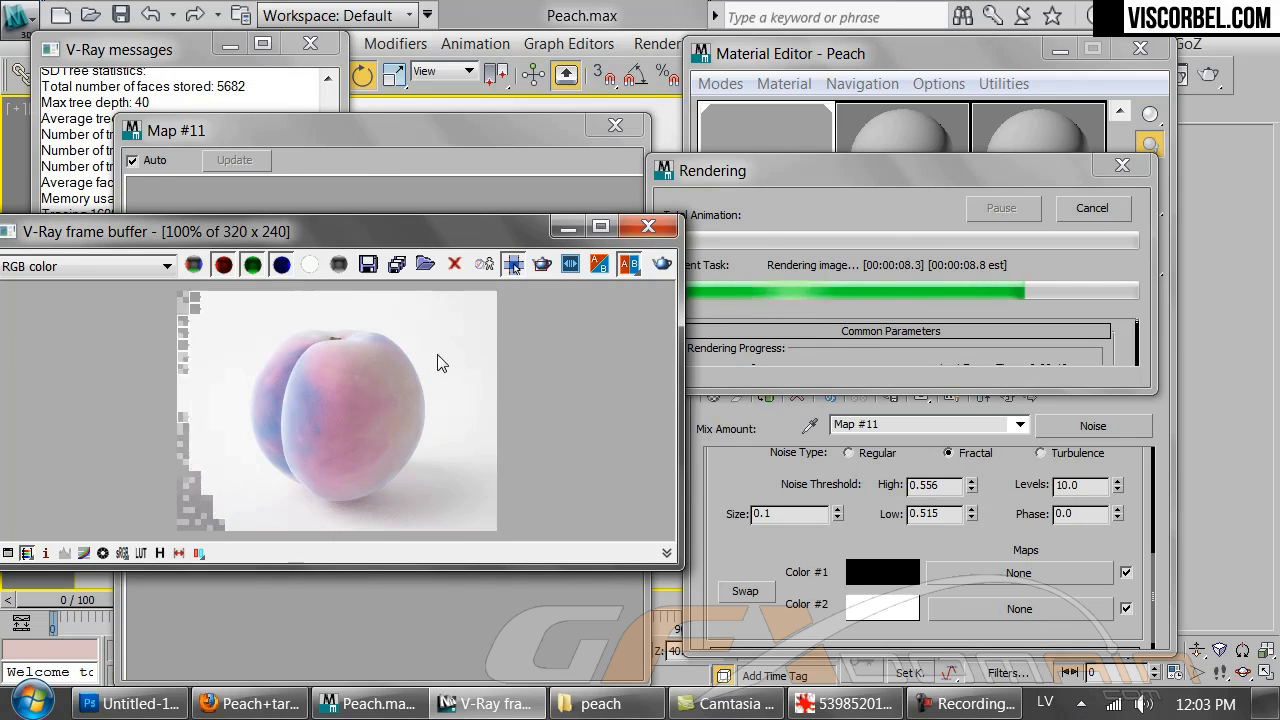
pyautogui.click(615, 125)
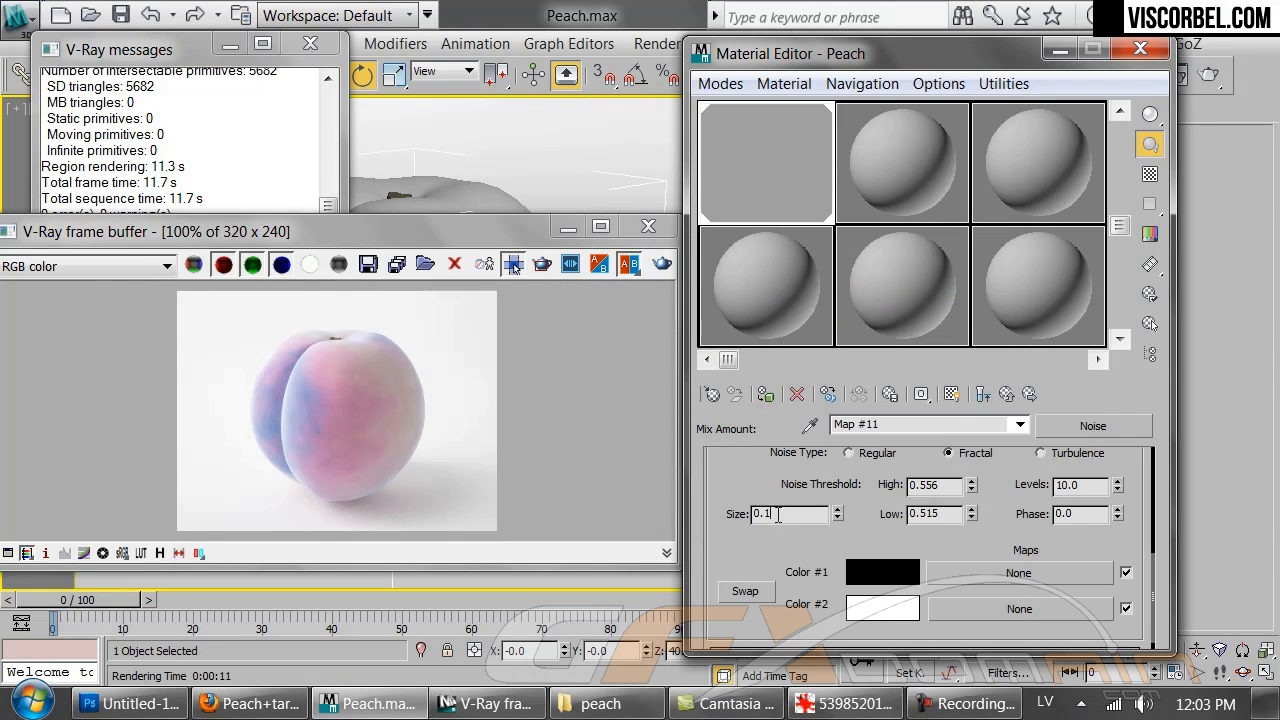
pyautogui.press('Return')
# Re-enable the peach.png map in the Mix map's second color slot and test-render the peach
pyautogui.click(1006, 395)
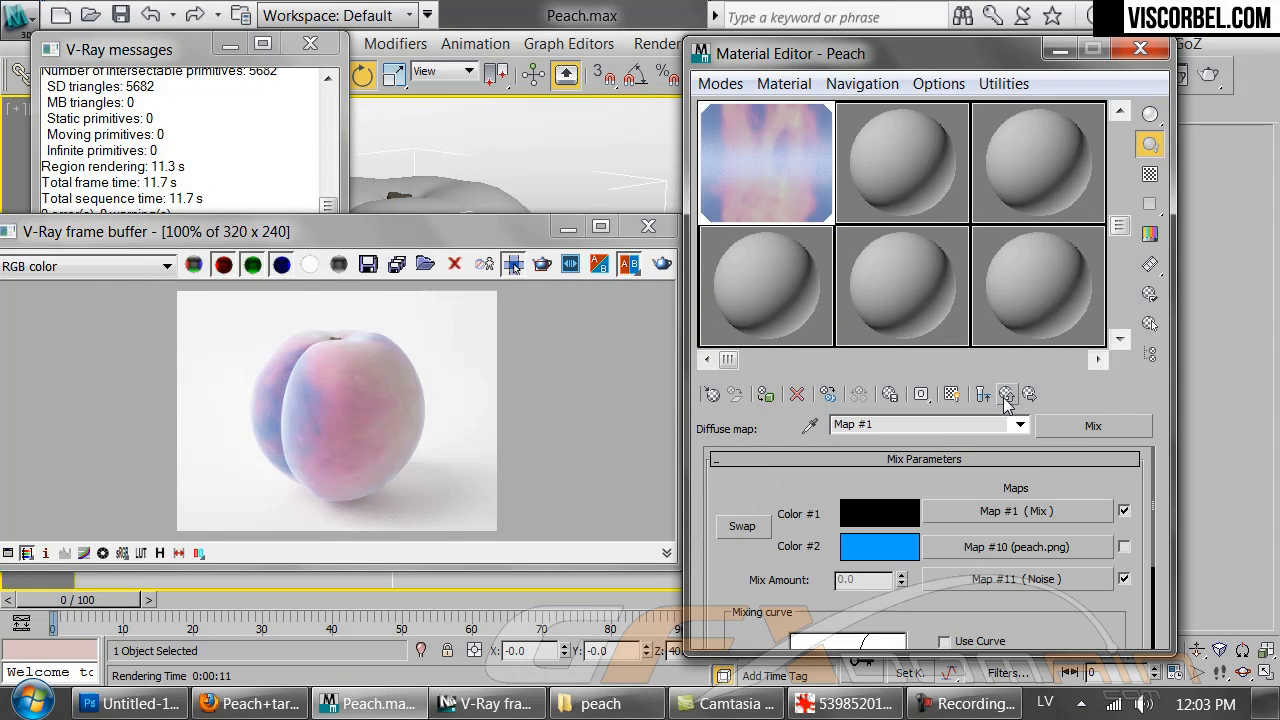
pyautogui.click(1123, 548)
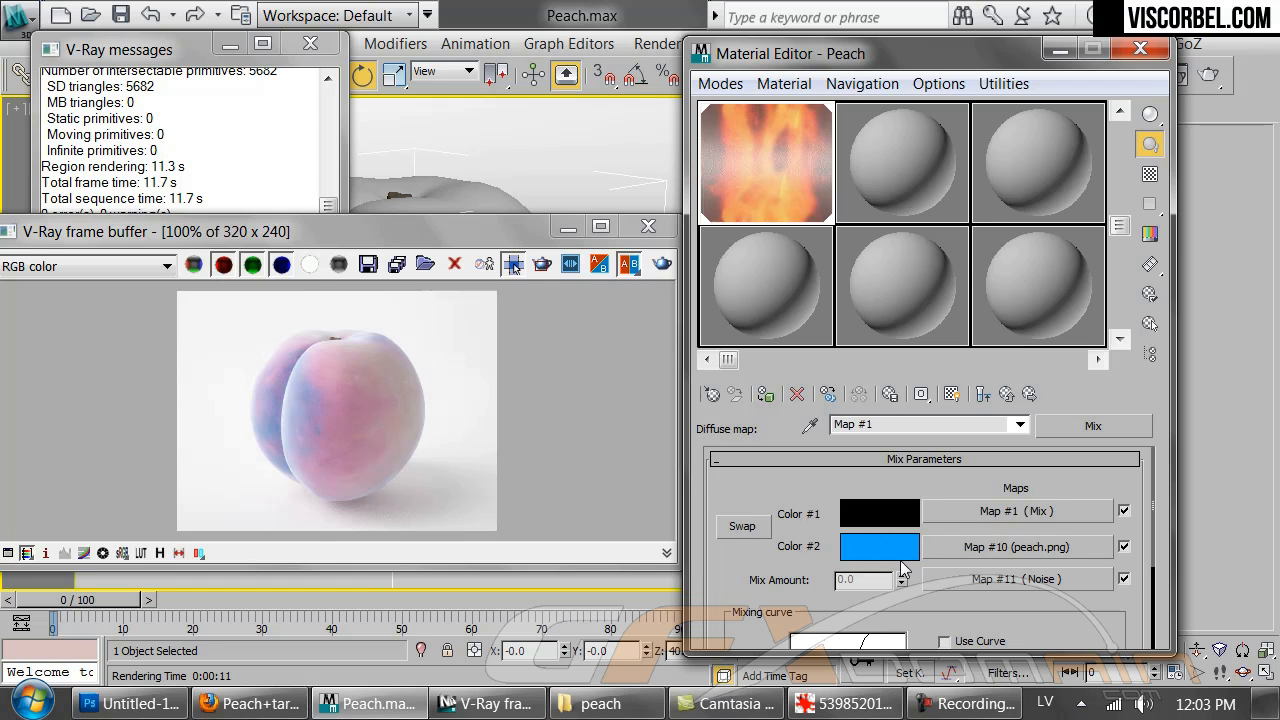
pyautogui.click(549, 397)
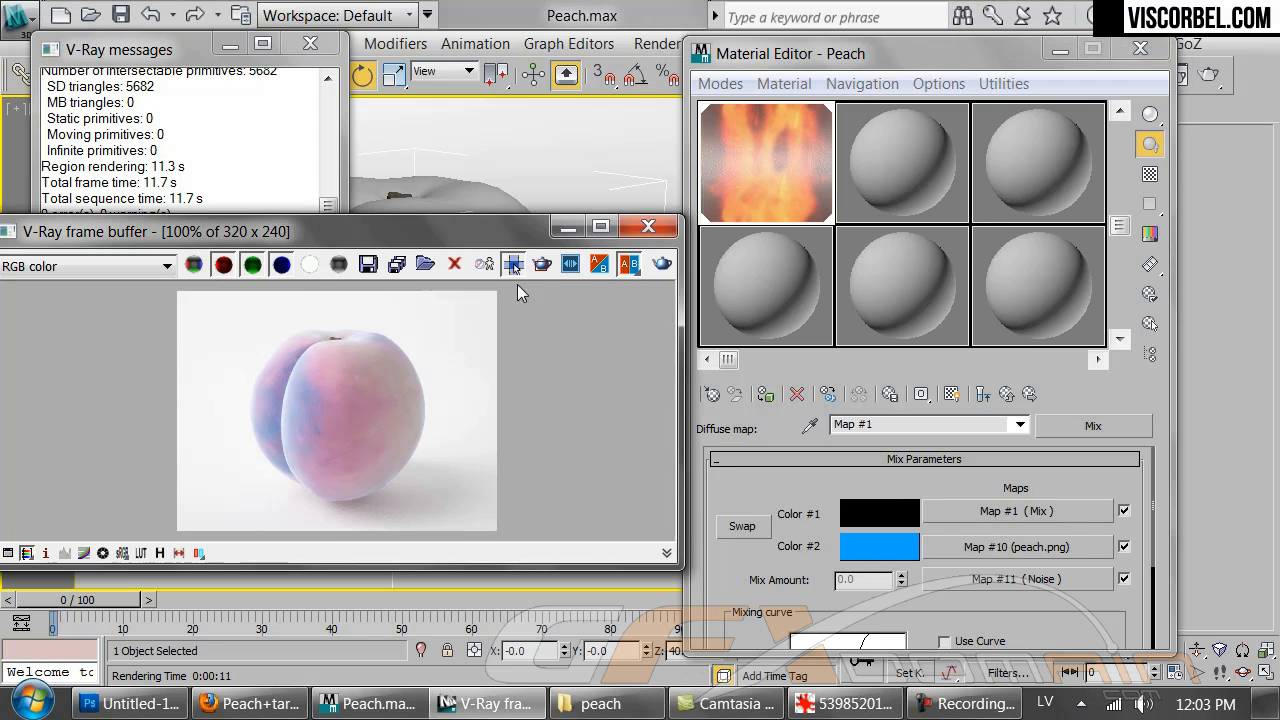
pyautogui.click(662, 262)
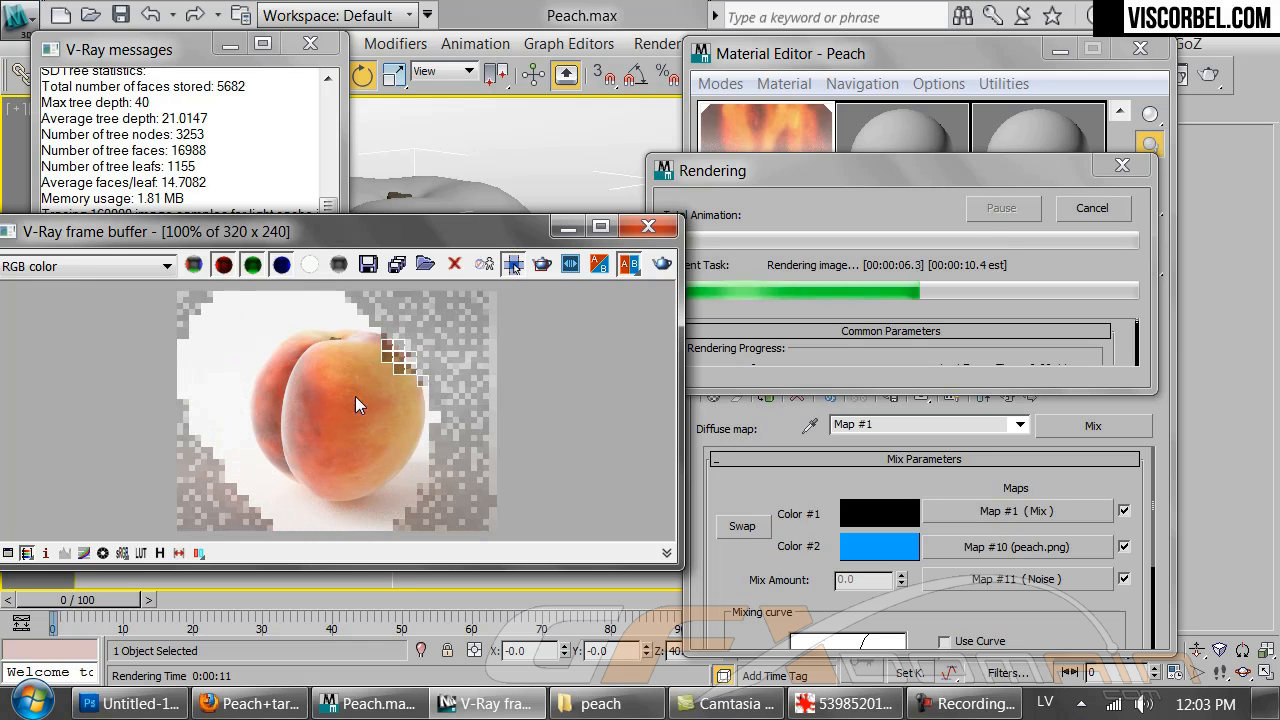
# Set the render output size to 800 x 600 and run a partial test render of the peach
pyautogui.click(1140, 48)
pyautogui.click(1143, 74)
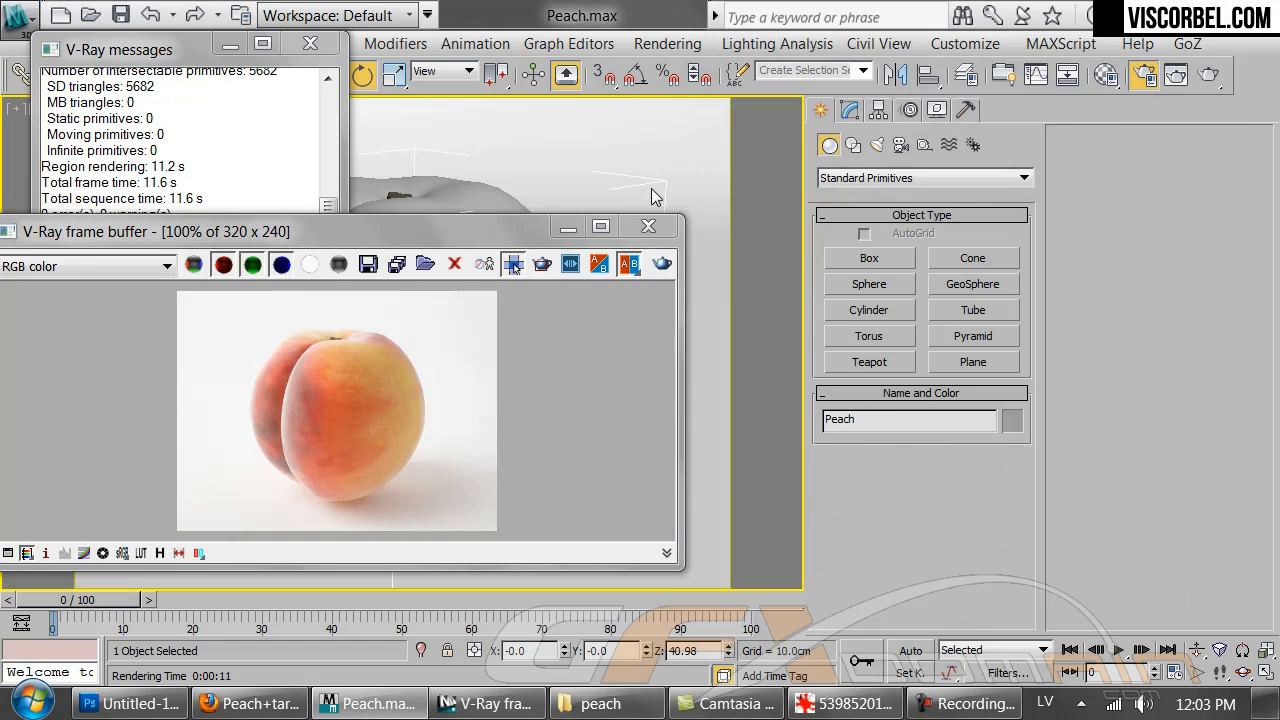
pyautogui.click(1050, 509)
pyautogui.click(1045, 614)
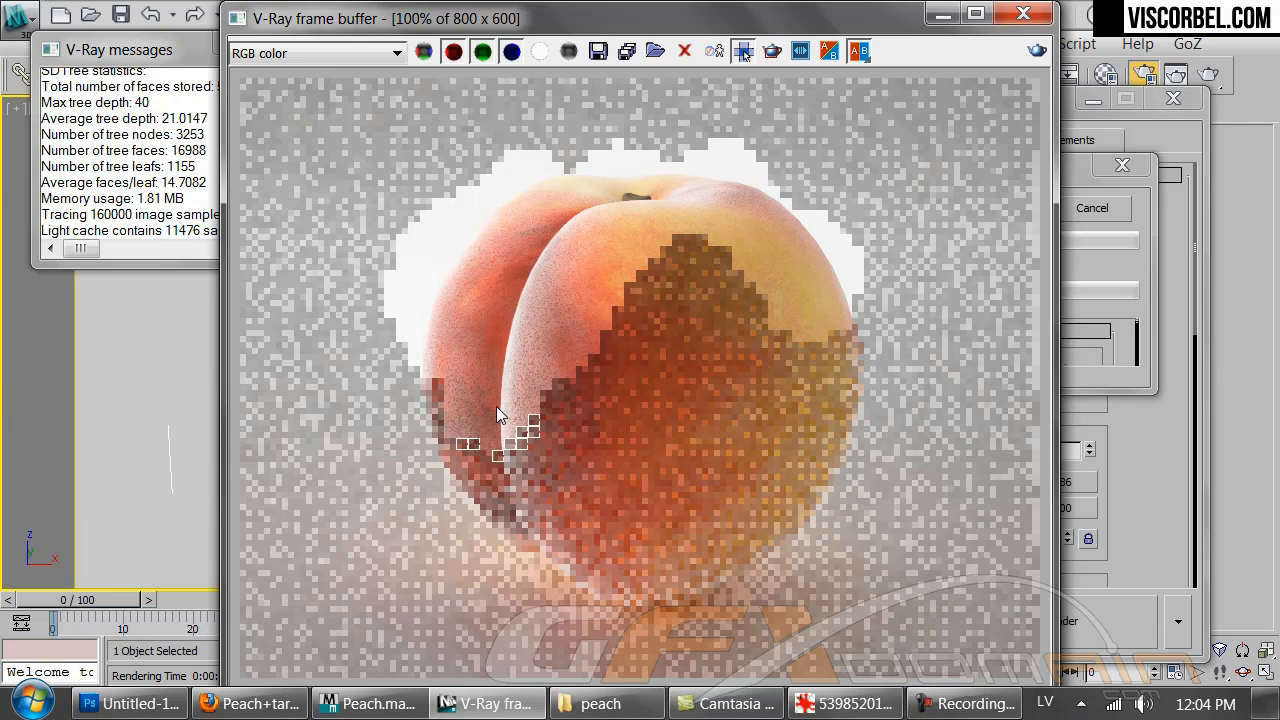
pyautogui.click(1100, 208)
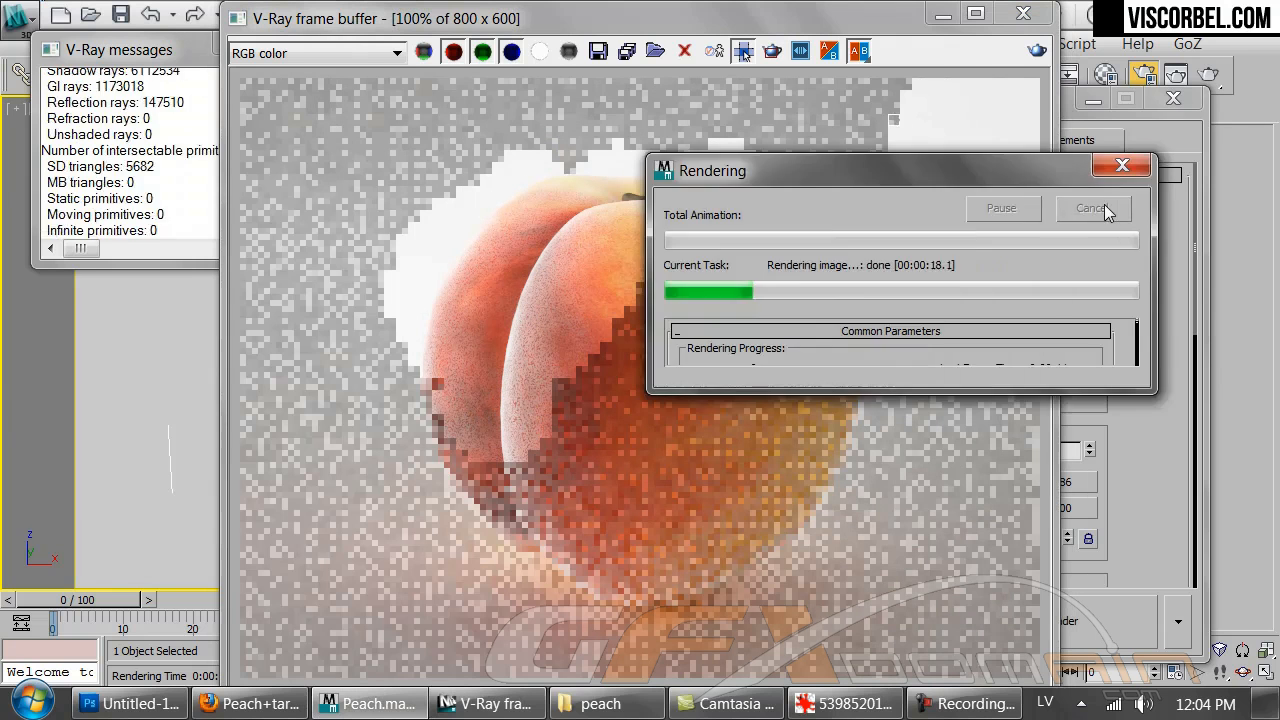
# Reopen the Noise map's parameters and render only a small region across the peach's crease
pyautogui.click(1102, 78)
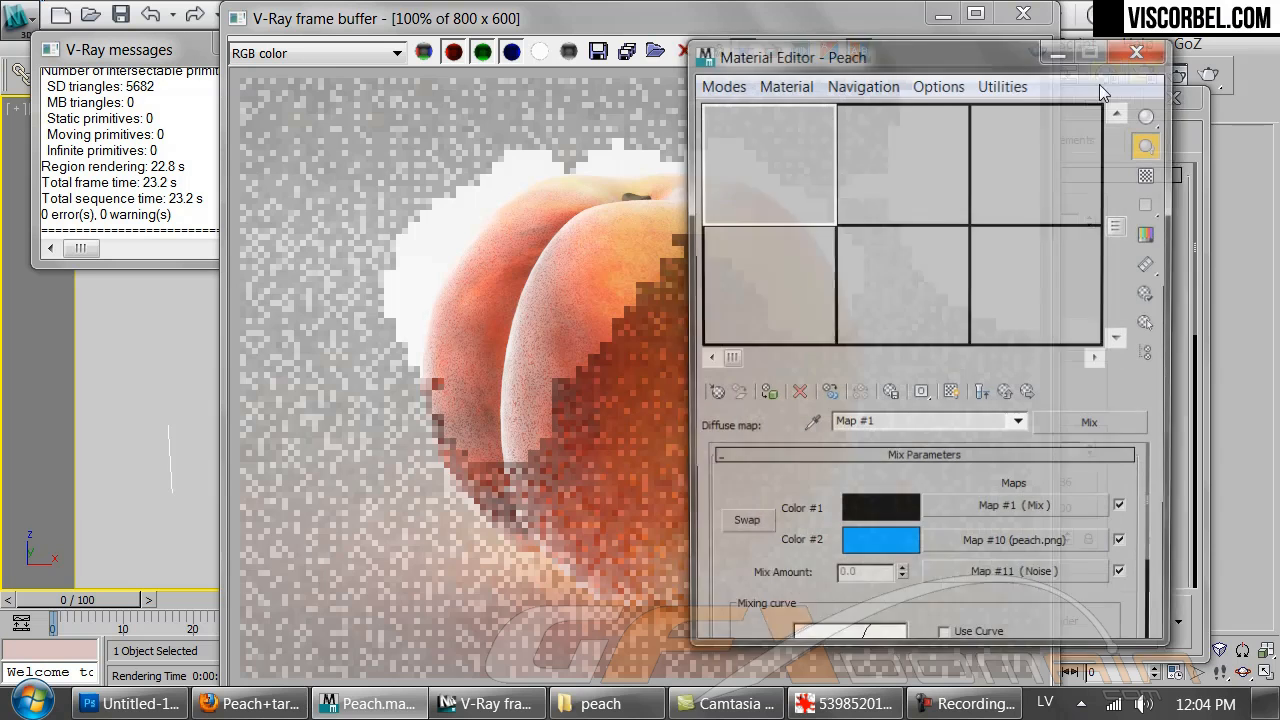
pyautogui.click(999, 579)
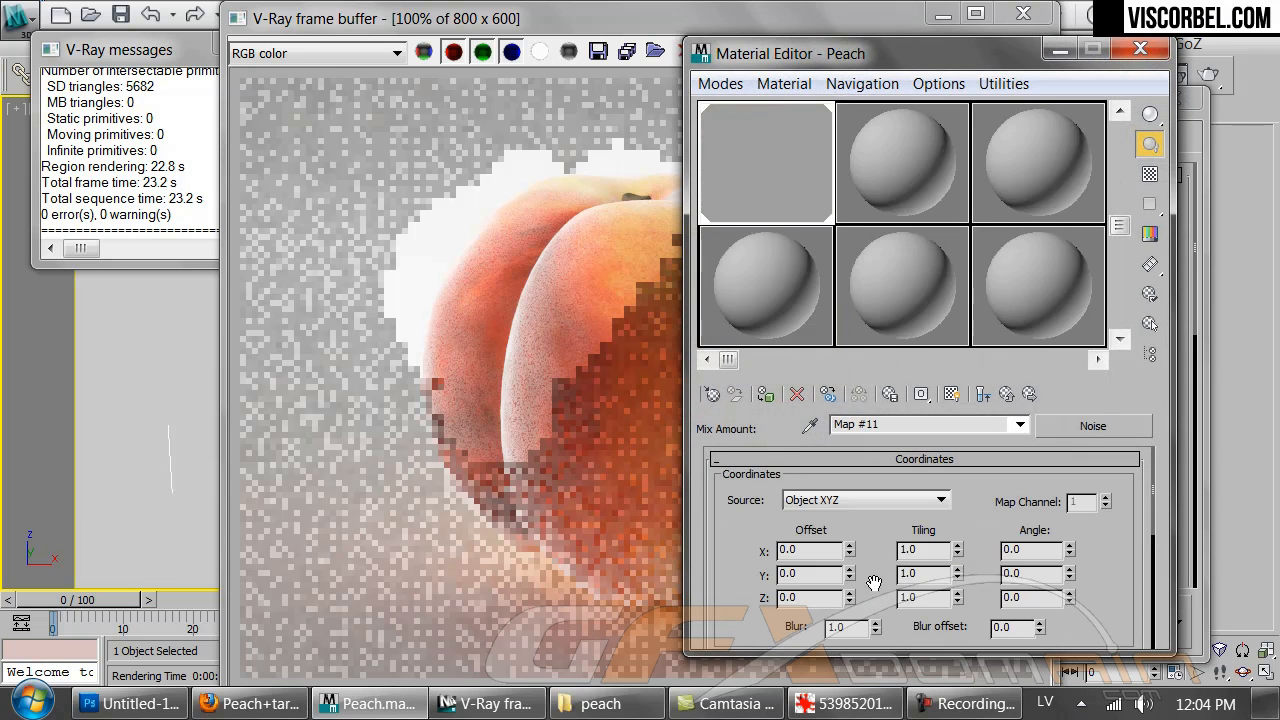
pyautogui.scroll(-3, 760, 588)
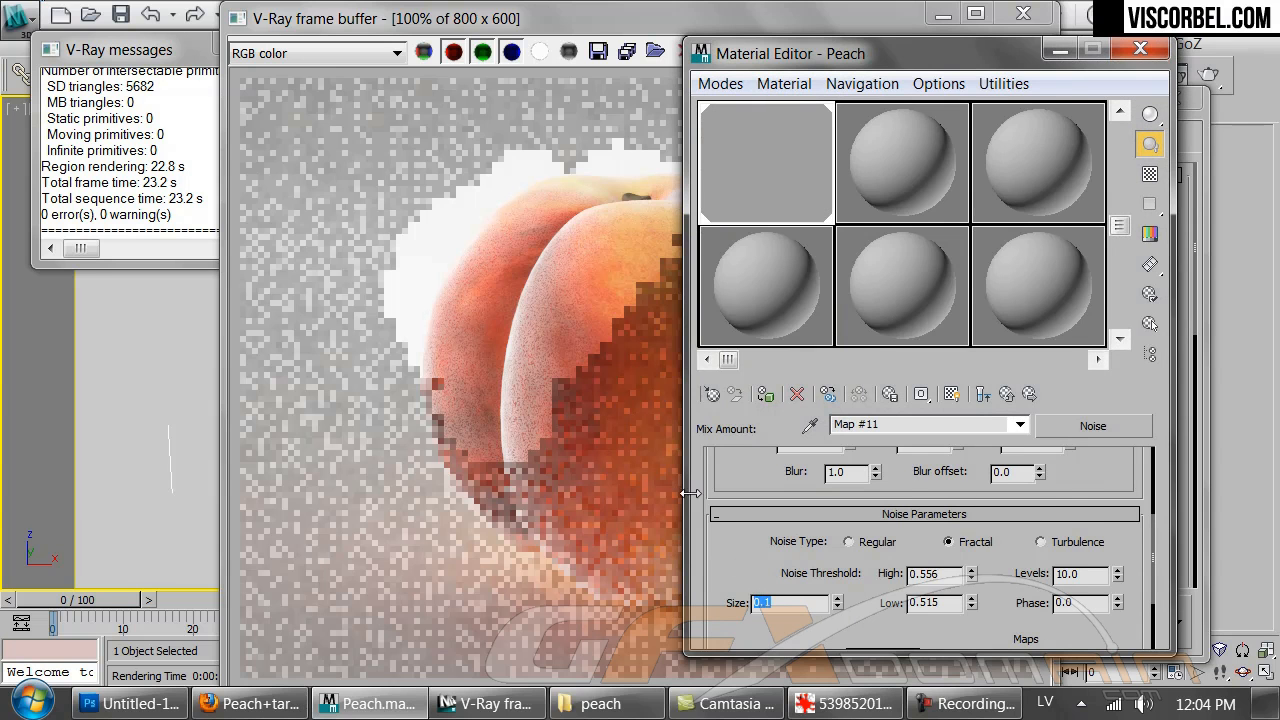
pyautogui.click(601, 312)
pyautogui.moveTo(551, 326); pyautogui.dragTo(566, 337)
pyautogui.click(1035, 50)
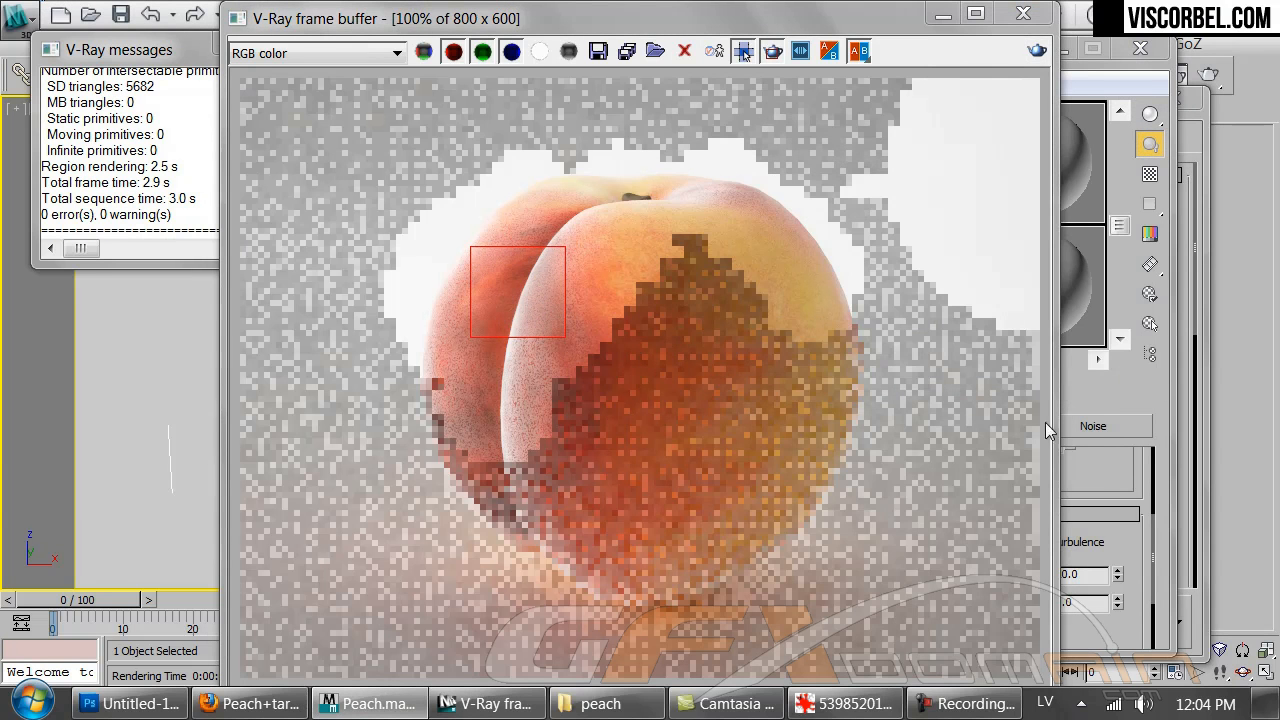
# Swap the Noise map's black and white colors and re-render the region across the crease
pyautogui.click(1106, 510)
pyautogui.scroll(-3, 750, 566)
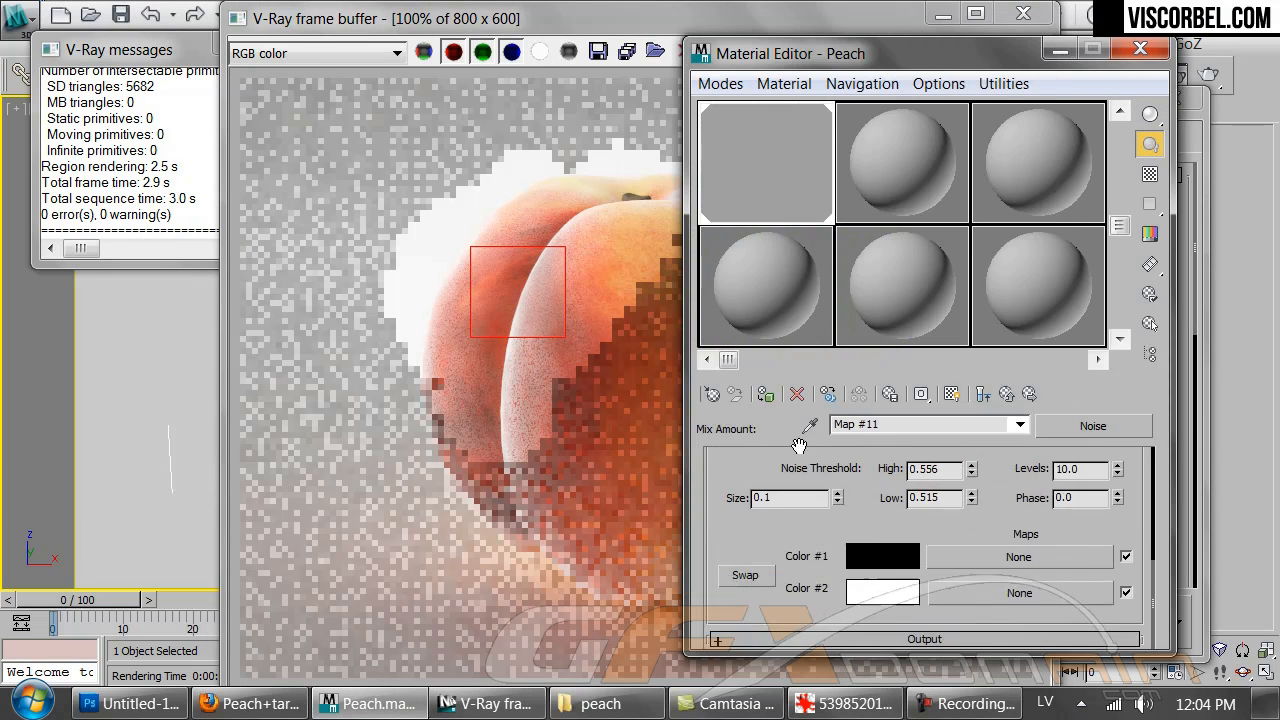
pyautogui.click(746, 579)
pyautogui.click(567, 303)
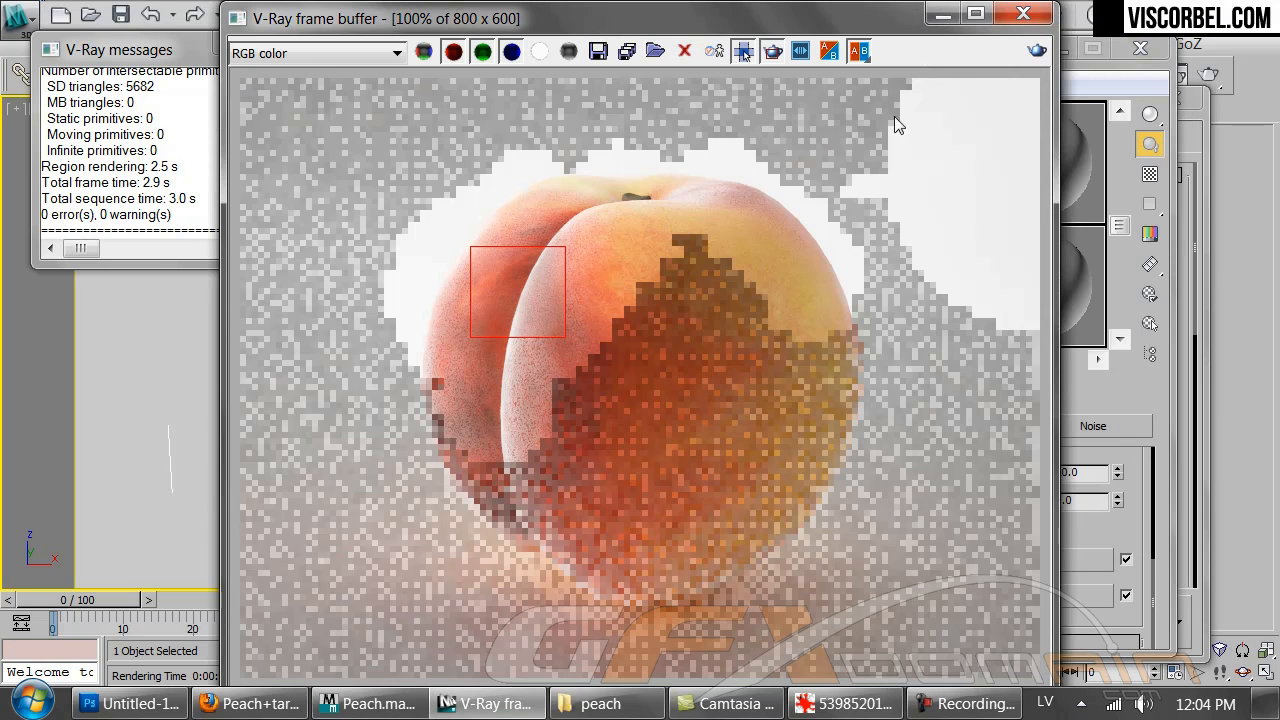
pyautogui.click(1037, 51)
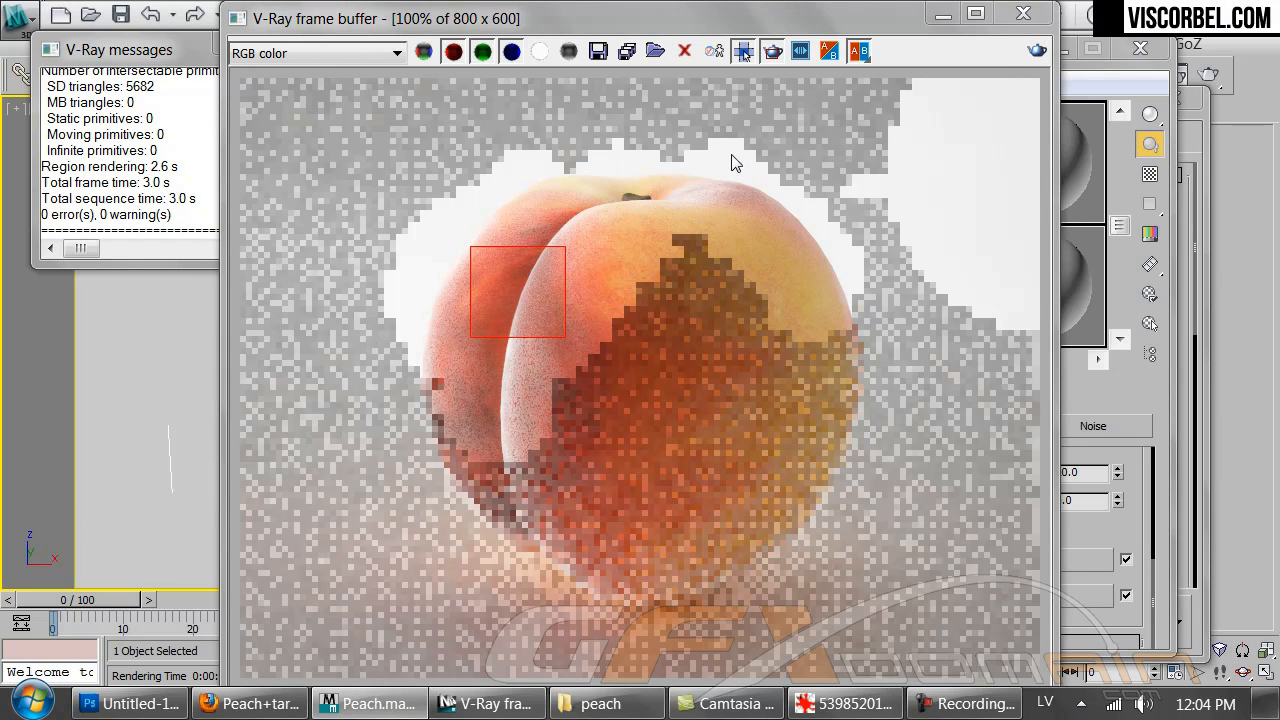
# Turn off region rendering, render the whole peach, and close the frame buffer
pyautogui.click(773, 55)
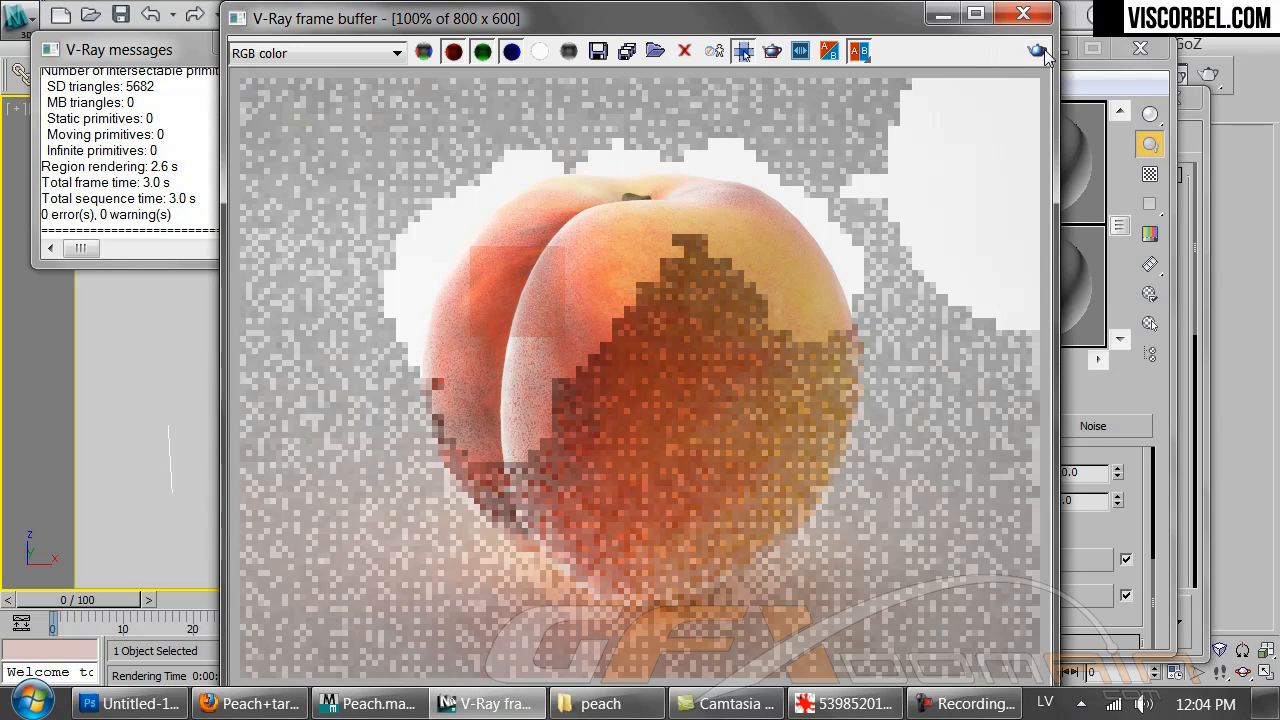
pyautogui.click(1038, 51)
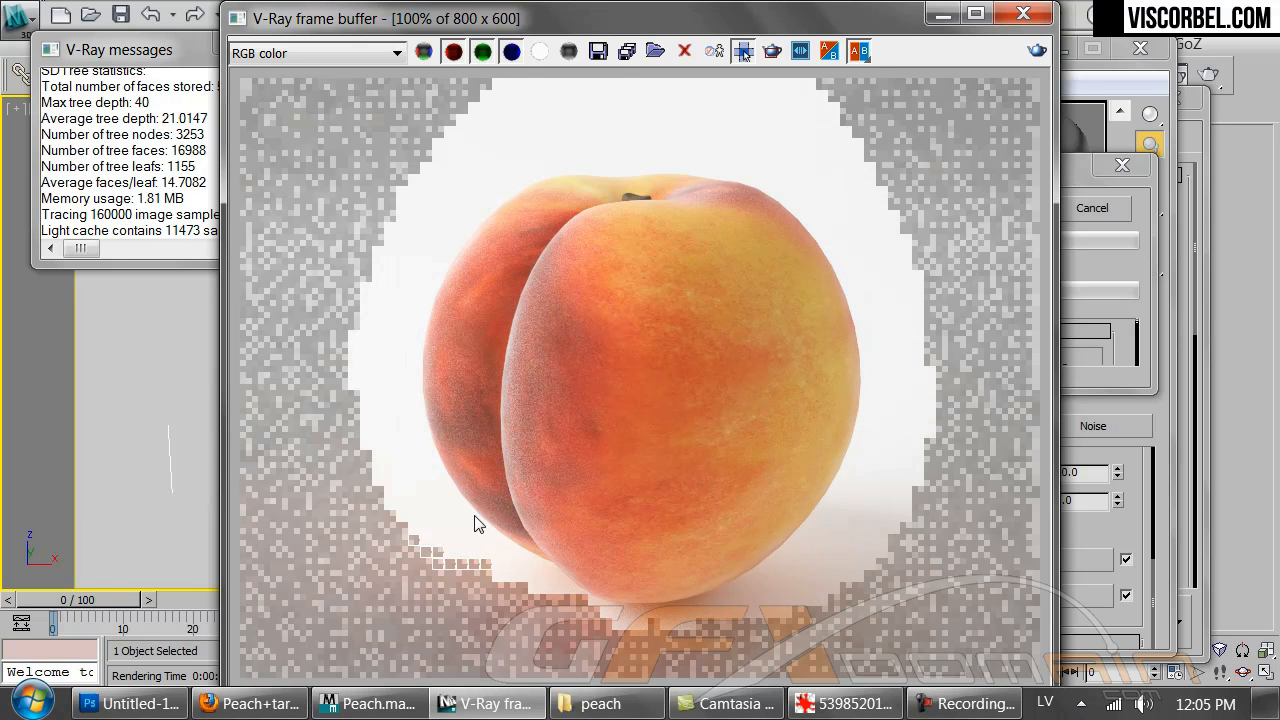
pyautogui.click(1021, 15)
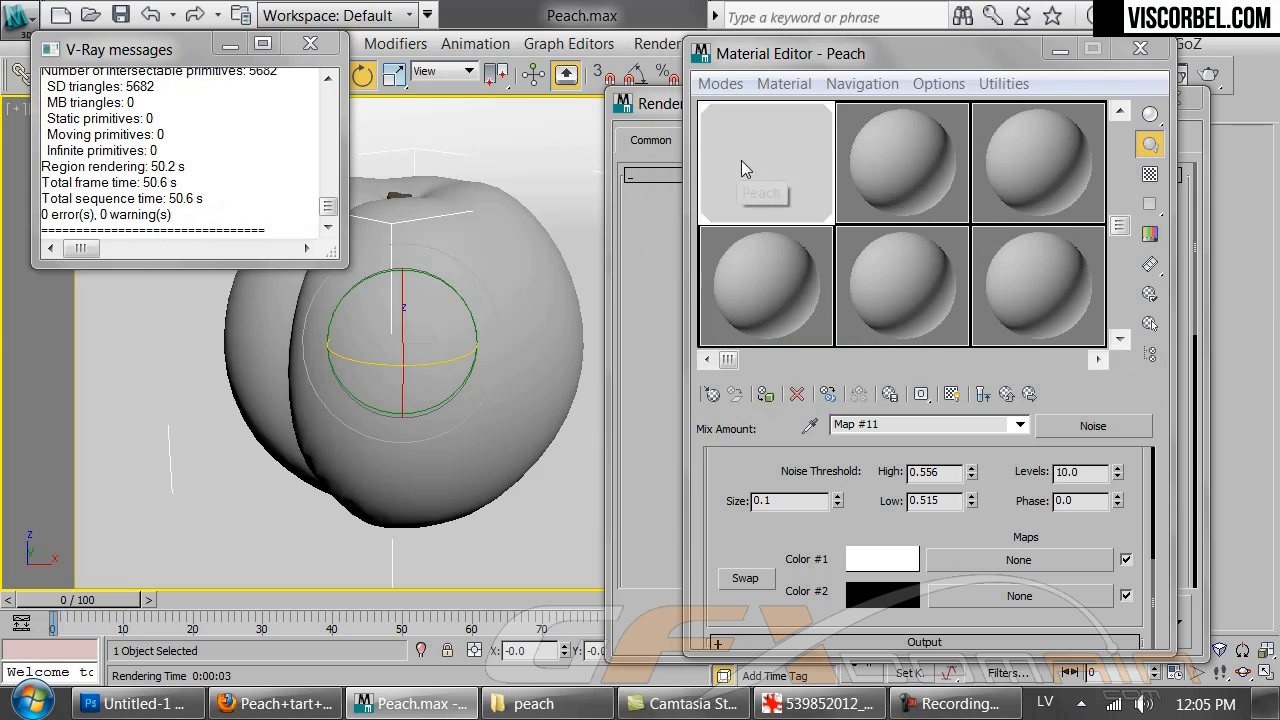
# Copy the top-level Peach material to the second sample slot and rename the copy Nectarine
pyautogui.click(741, 160)
pyautogui.click(1007, 397)
pyautogui.click(1004, 395)
pyautogui.click(1004, 395)
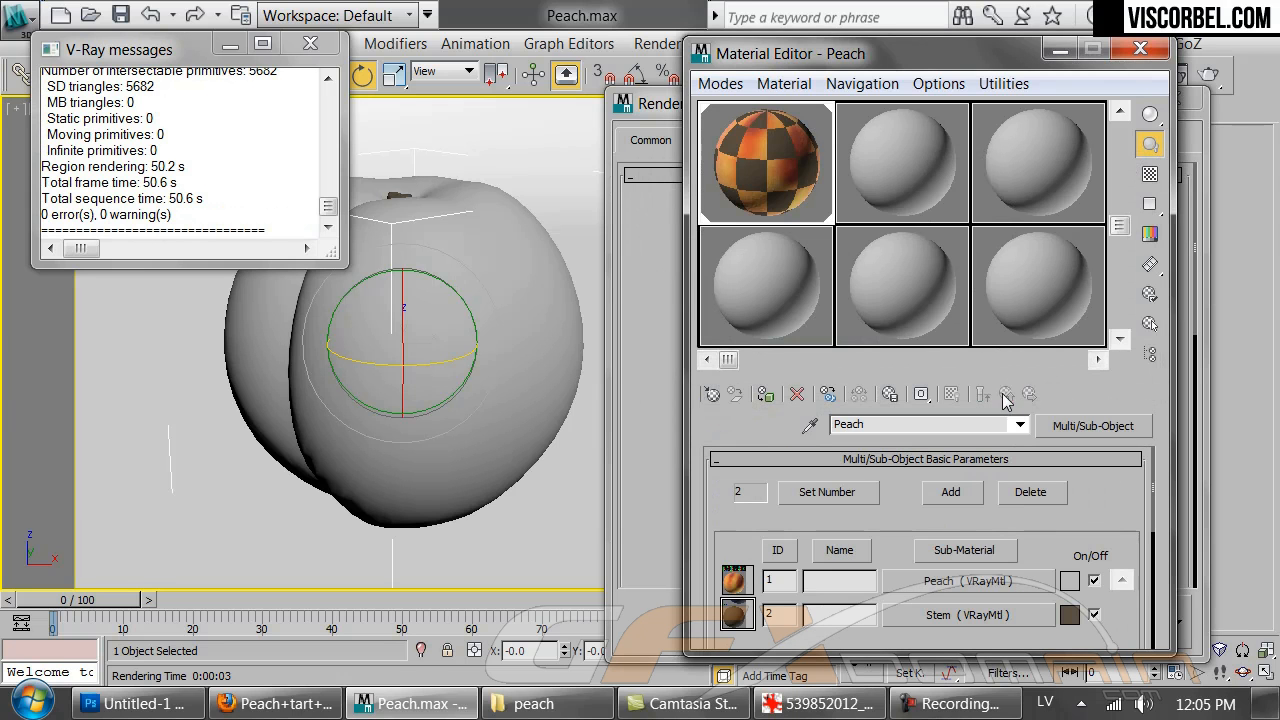
pyautogui.moveTo(770, 178); pyautogui.dragTo(896, 188)
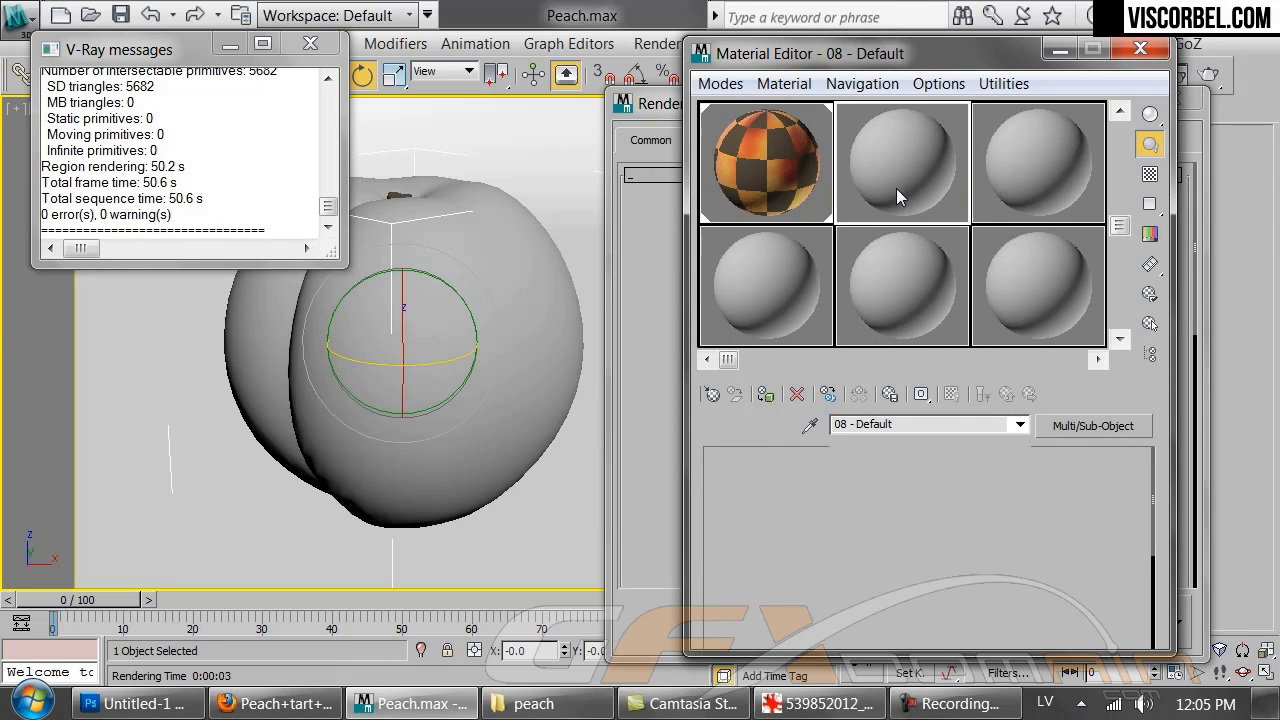
pyautogui.click(931, 428)
pyautogui.press('BackSpace')
pyautogui.press('BackSpace')
pyautogui.press('BackSpace')
pyautogui.press('BackSpace')
pyautogui.press('BackSpace')
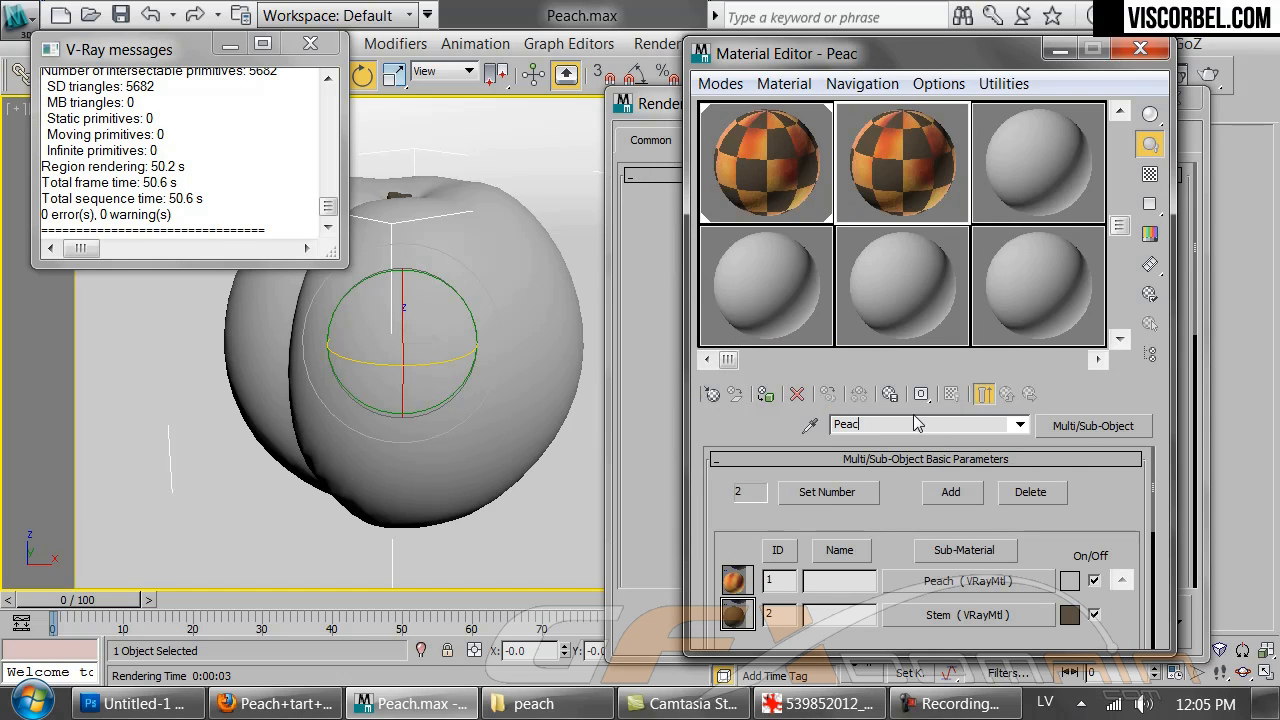
pyautogui.write('Nectarine')
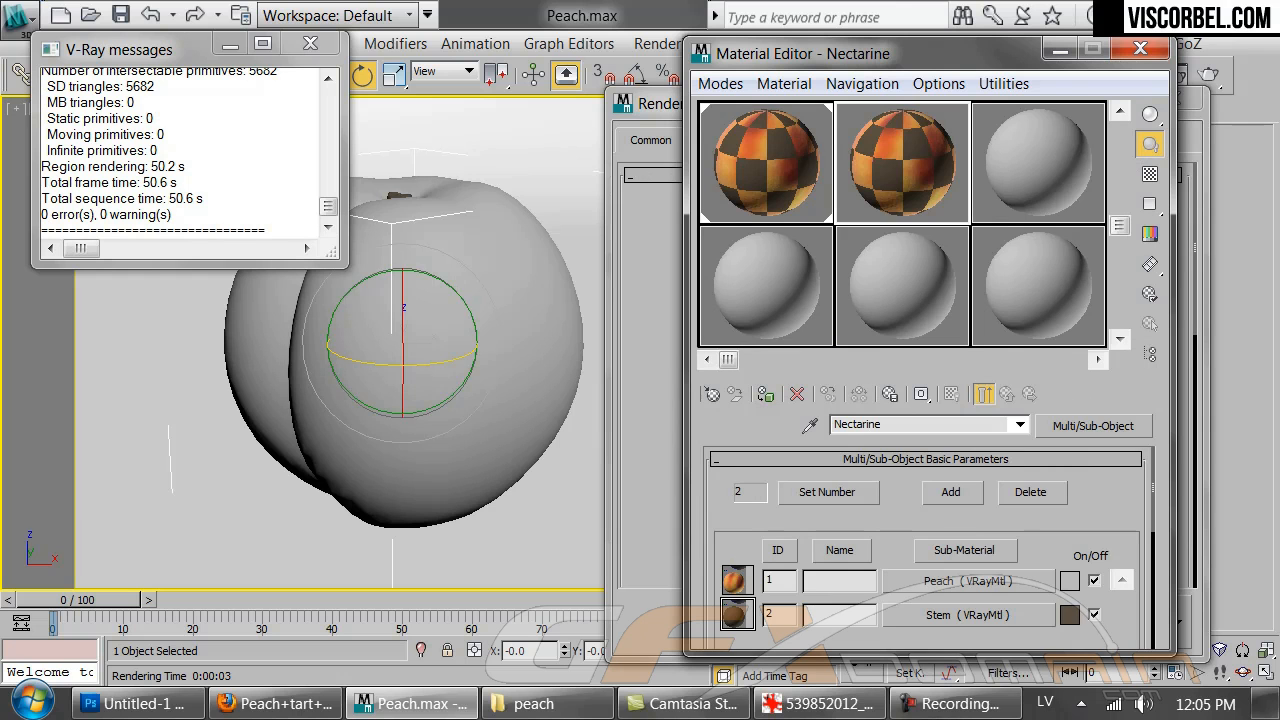
# Replace the Diffuse Mix map of Nectarine's peach sub-material with a copy of its peach.png map
pyautogui.click(905, 583)
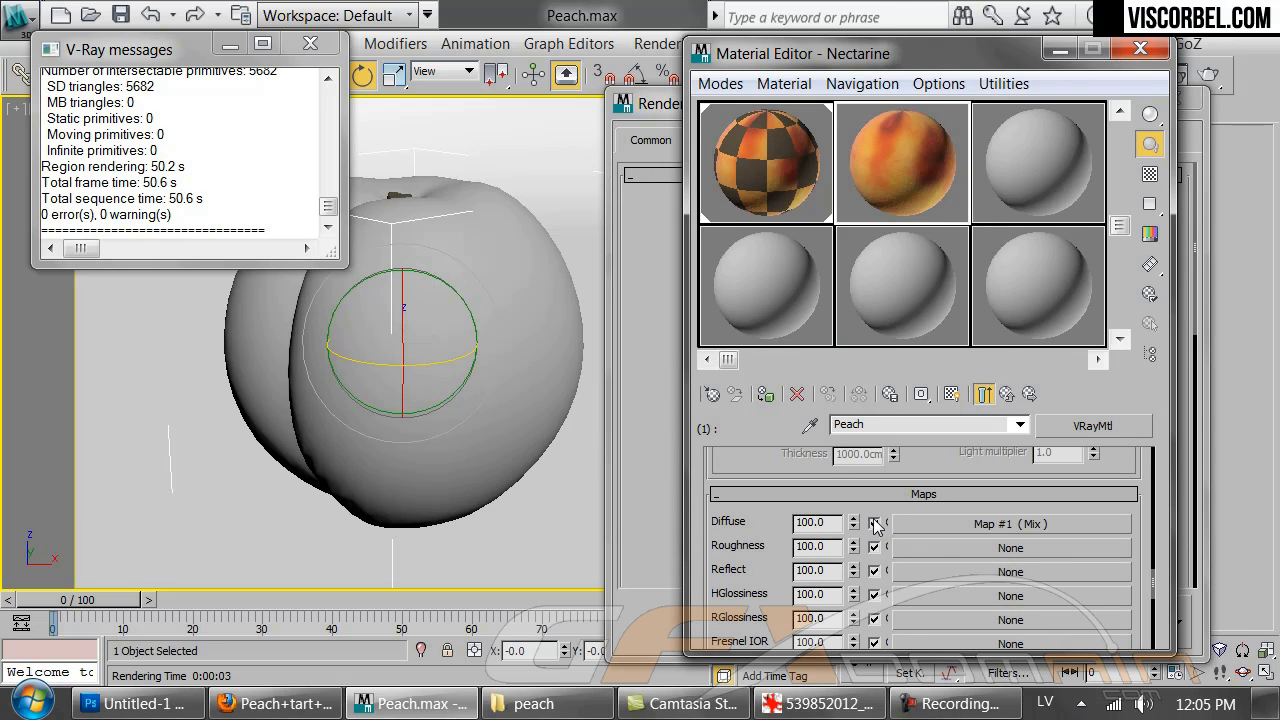
pyautogui.click(912, 531)
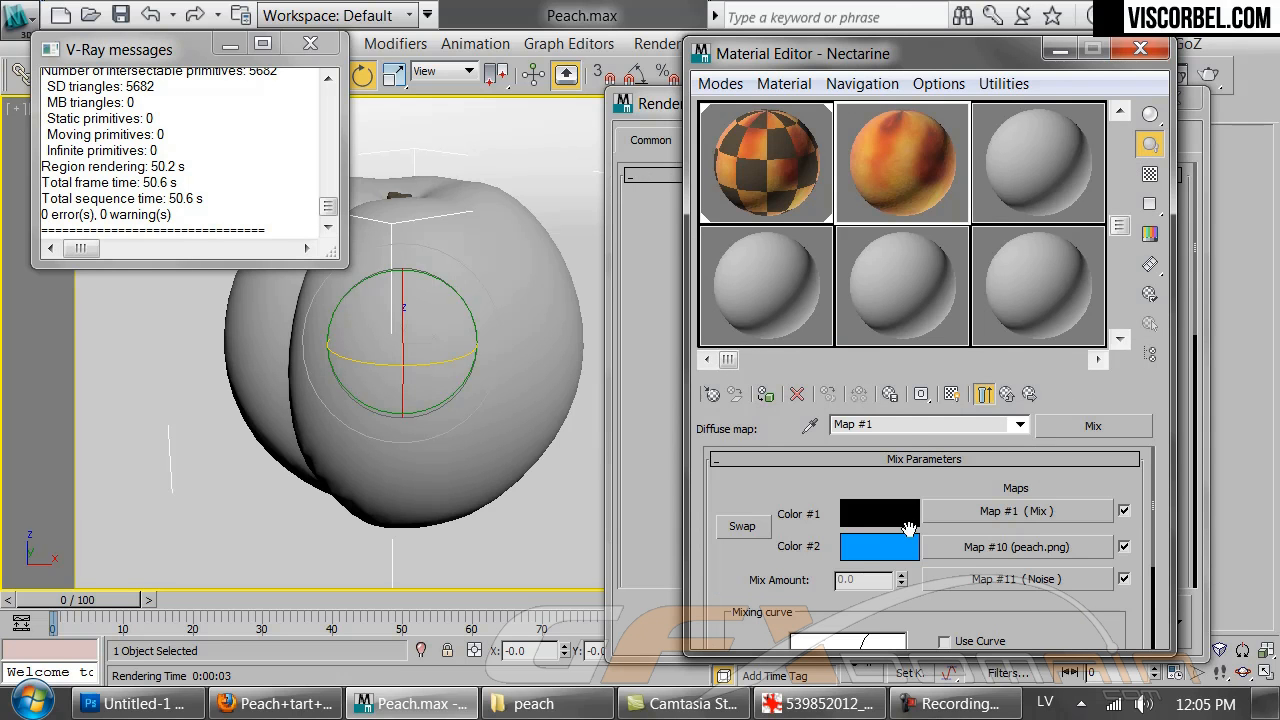
pyautogui.rightClick(968, 557)
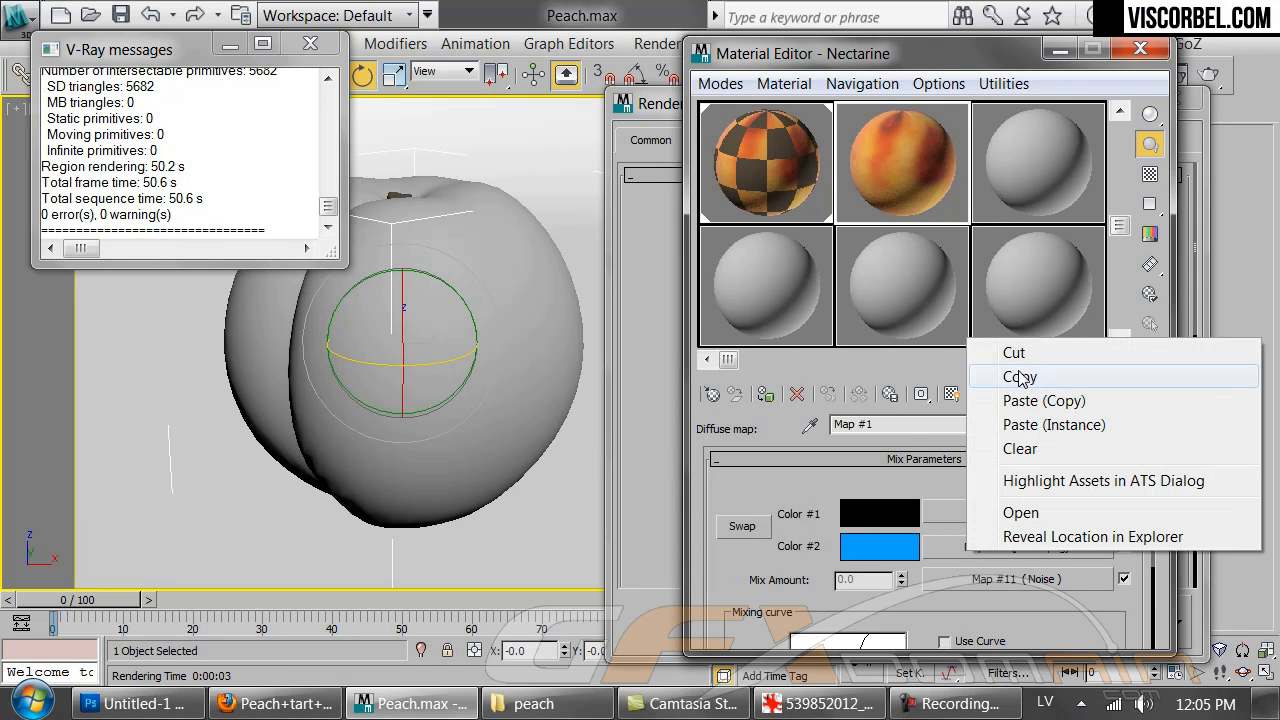
pyautogui.click(1020, 378)
pyautogui.click(985, 393)
pyautogui.scroll(1, 960, 520)
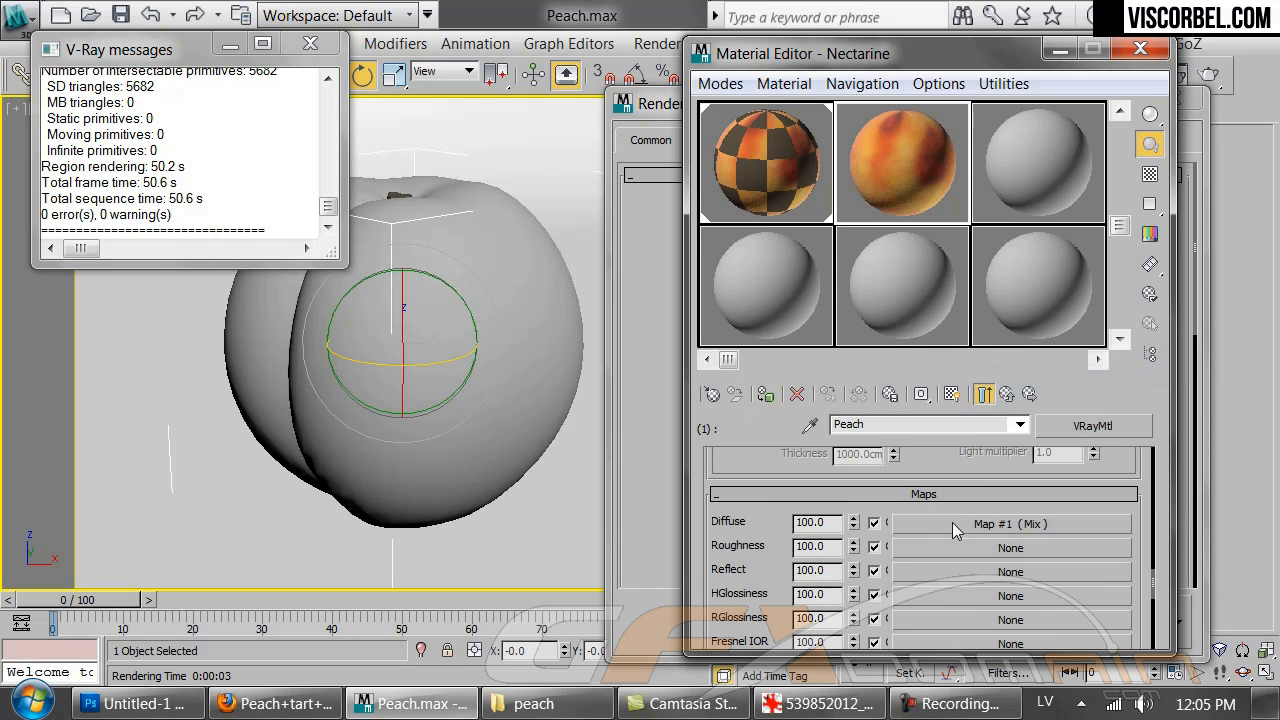
pyautogui.rightClick(975, 543)
pyautogui.click(984, 587)
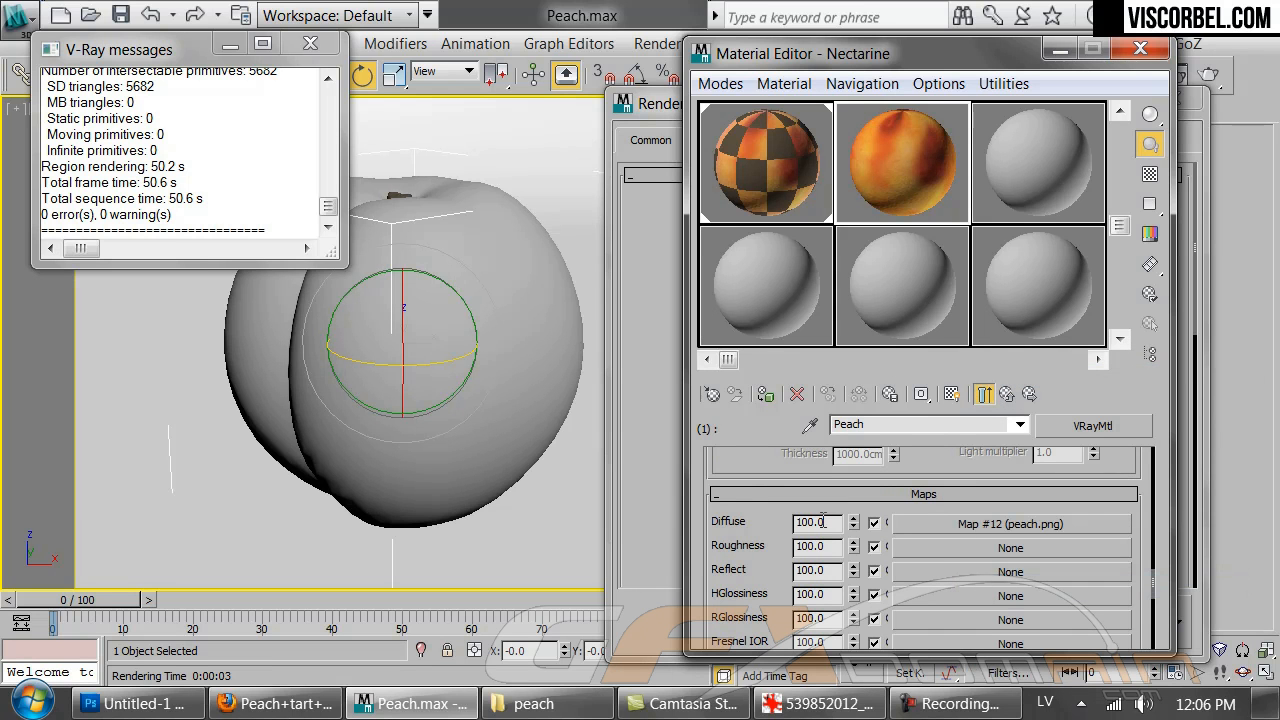
# Set the sub-material's reflection color to medium grey and enable Fresnel reflections with a Fresnel IOR of 4.0
pyautogui.scroll(6, 748, 476)
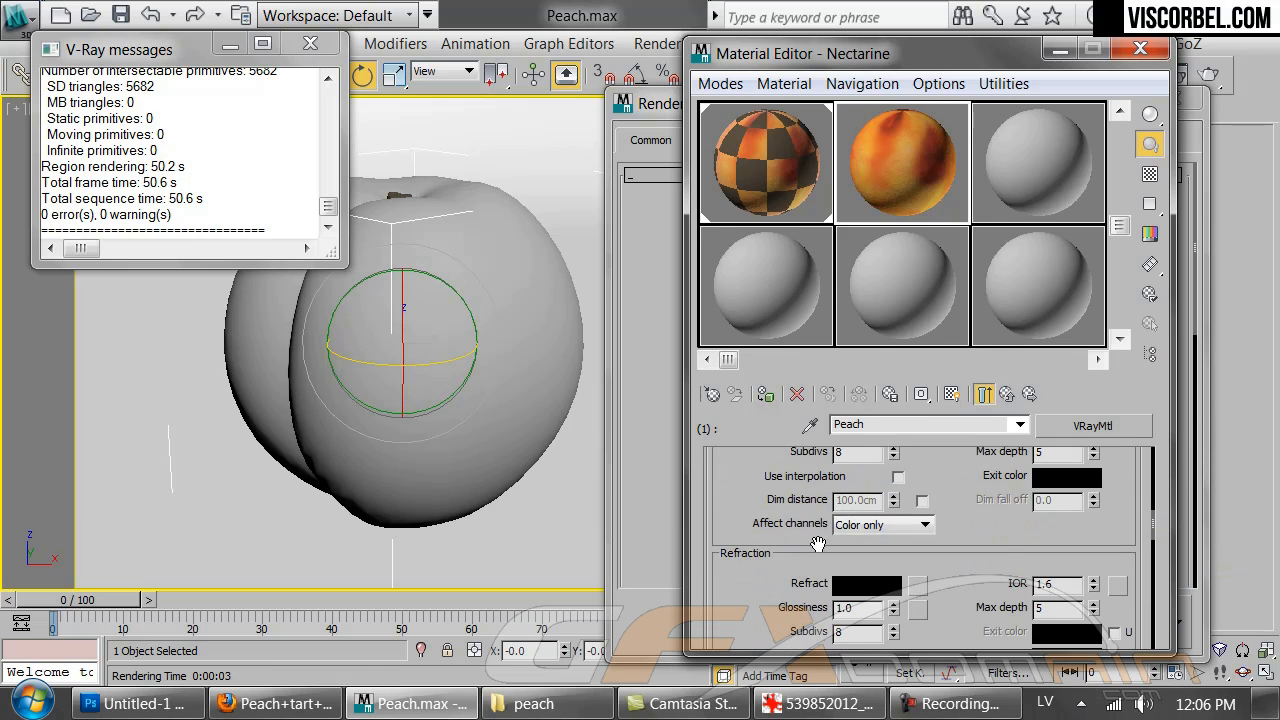
pyautogui.scroll(1, 778, 572)
pyautogui.click(866, 495)
pyautogui.moveTo(716, 257); pyautogui.dragTo(770, 278)
pyautogui.click(853, 343)
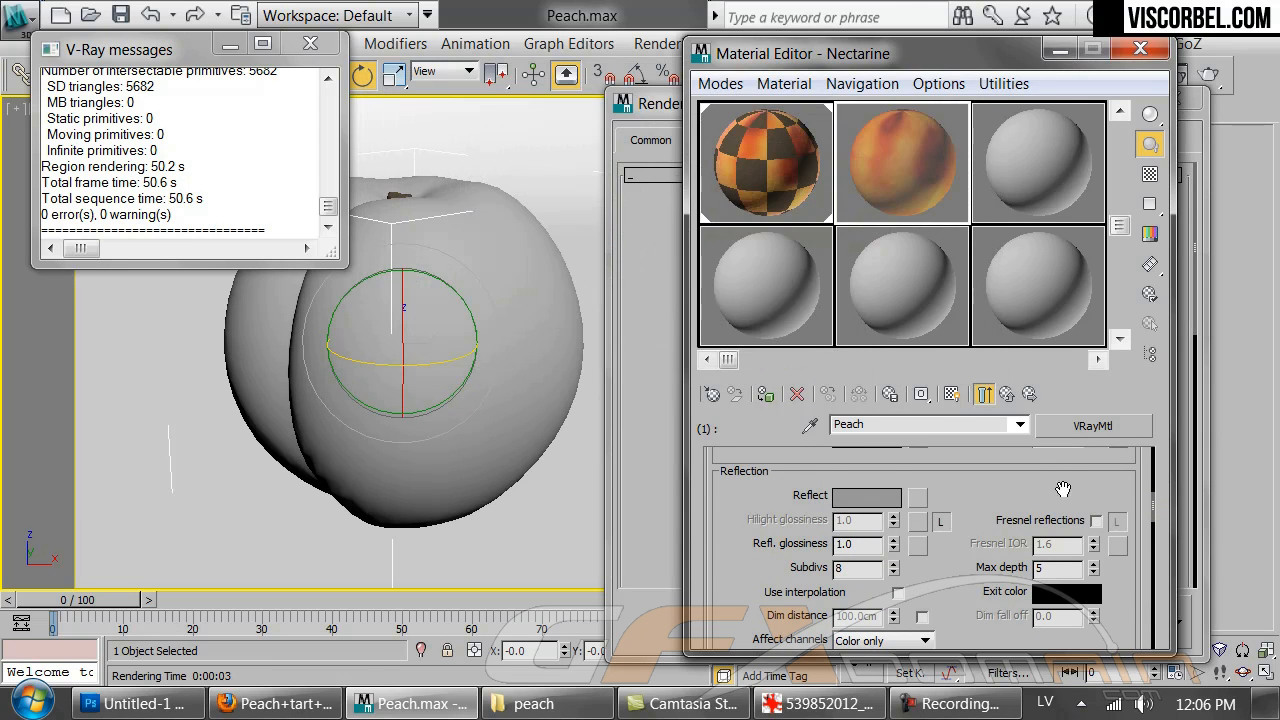
pyautogui.scroll(-1, 1085, 547)
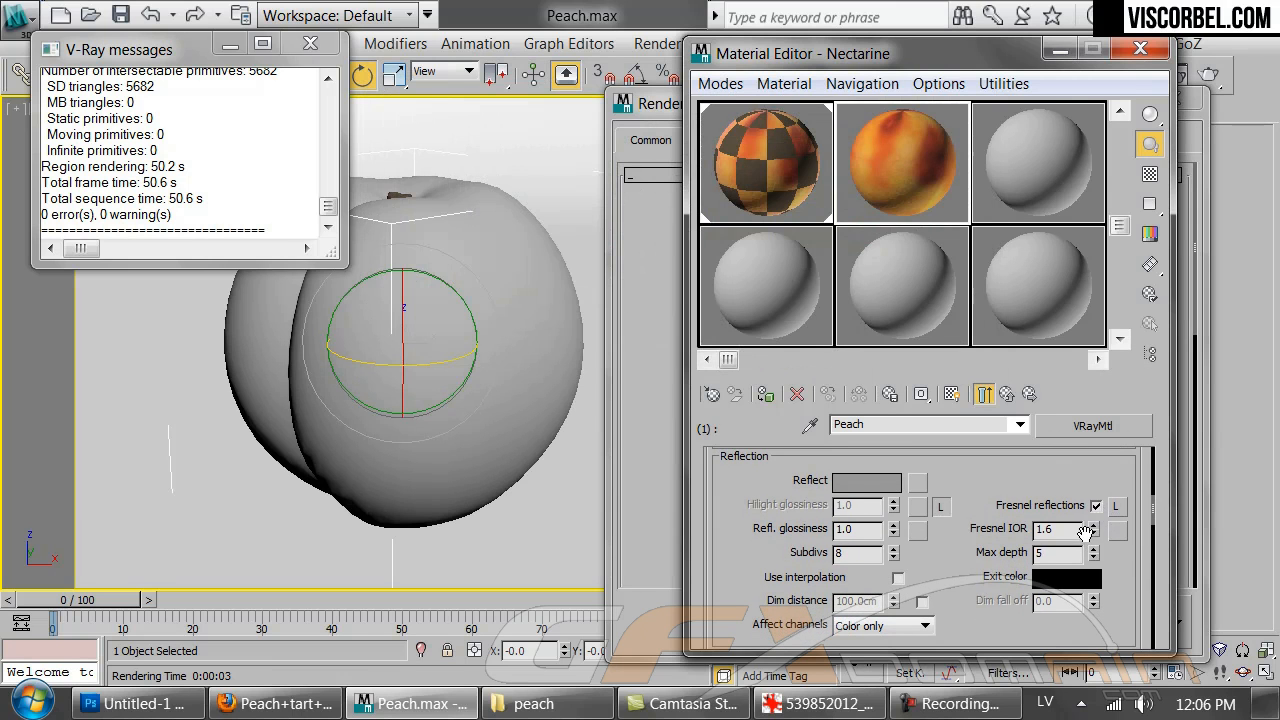
pyautogui.moveTo(1091, 515); pyautogui.dragTo(1091, 504)
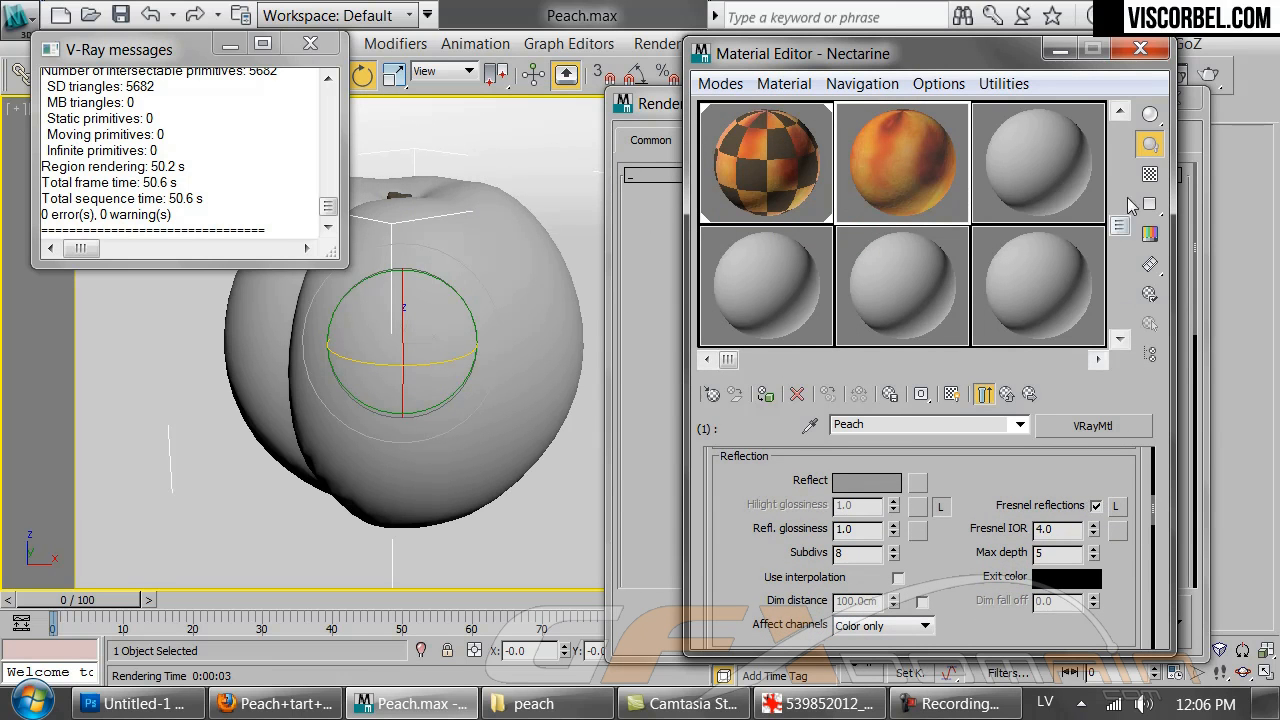
# Show the checkered background in the Nectarine sample and lower the reflection glossiness to 0.83
pyautogui.click(1150, 175)
pyautogui.moveTo(893, 532); pyautogui.dragTo(894, 540)
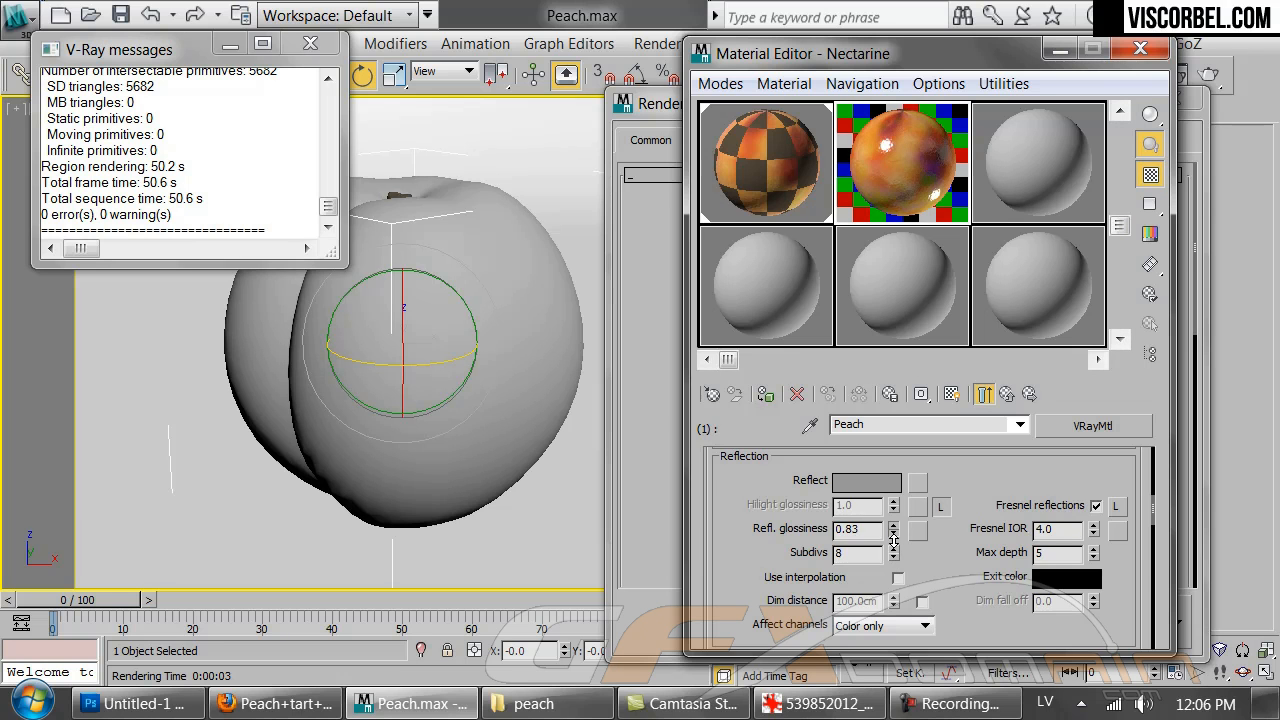
# Assign the Nectarine material to the selected peach and test-render it at an output size of 640x480, stopping the render early
pyautogui.moveTo(975, 616); pyautogui.dragTo(999, 203)
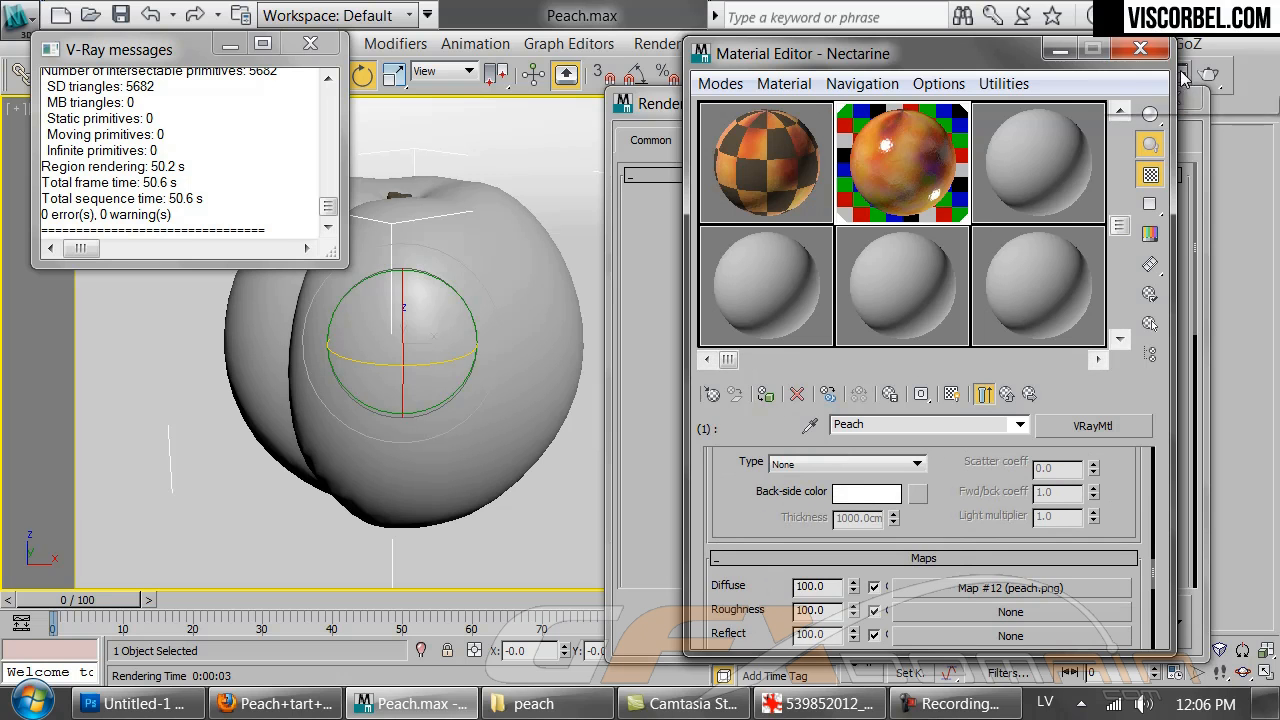
pyautogui.moveTo(1115, 52); pyautogui.dragTo(1009, 134)
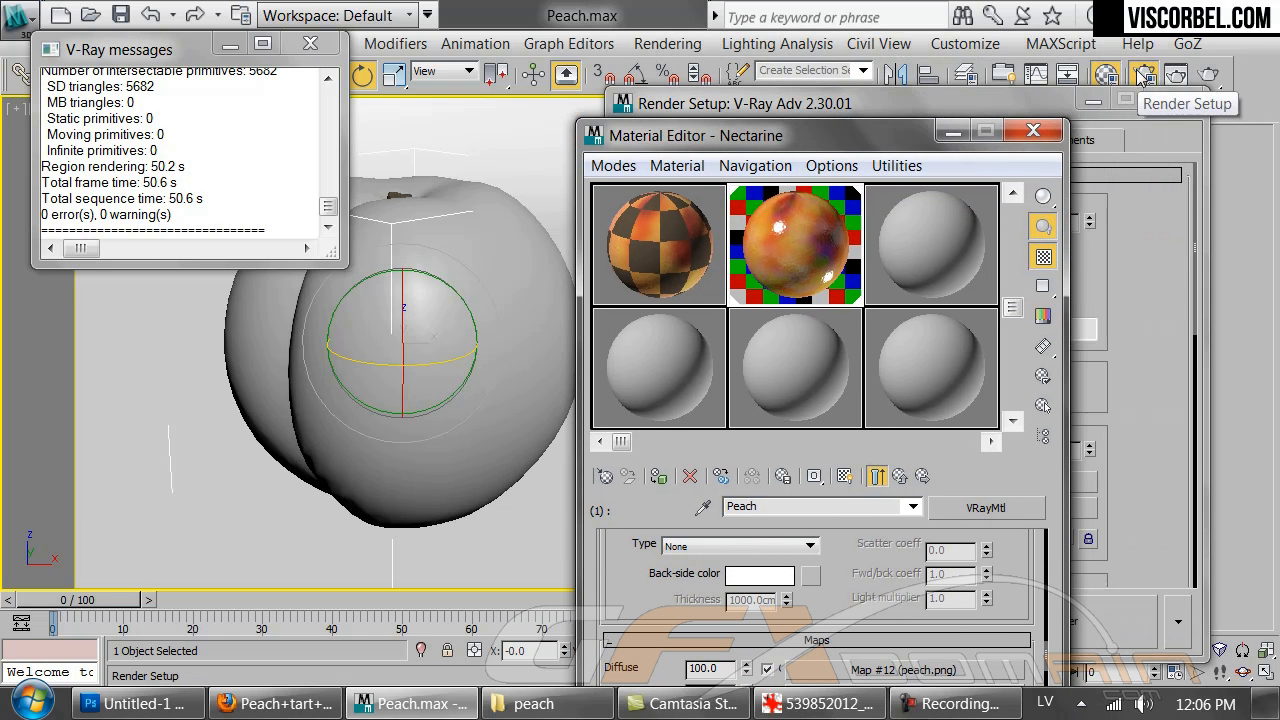
pyautogui.click(1145, 76)
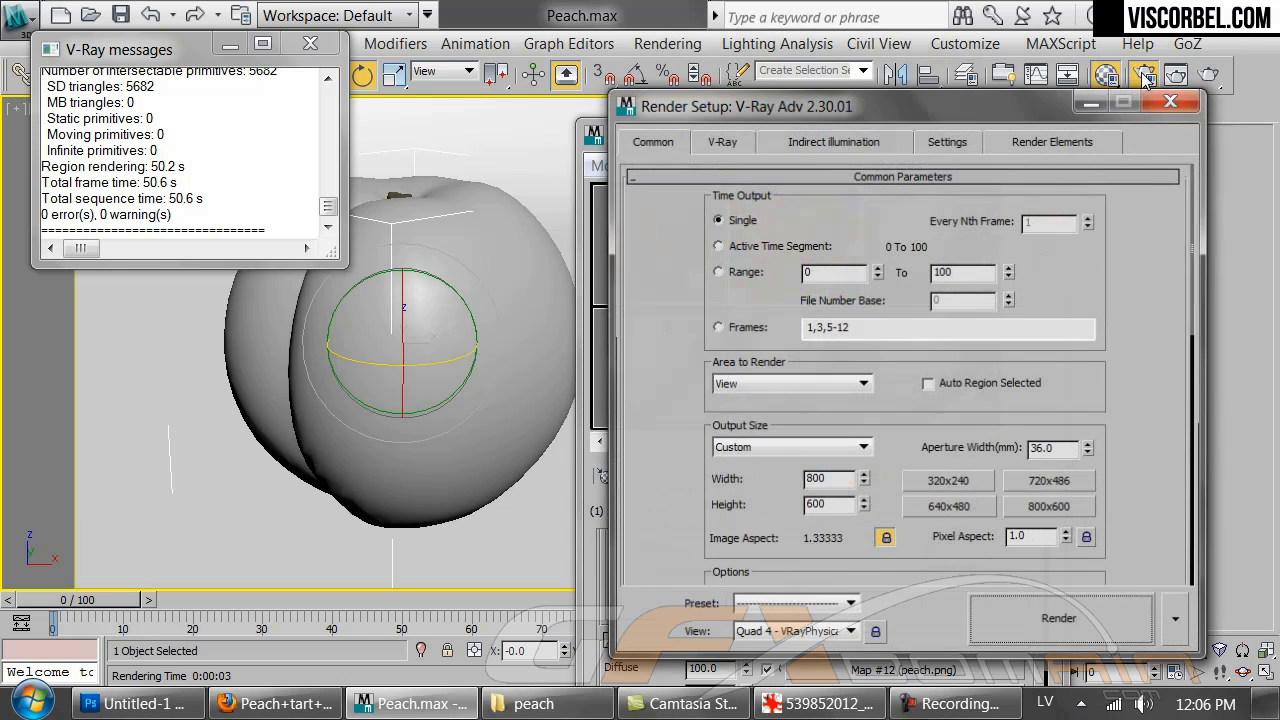
pyautogui.click(960, 509)
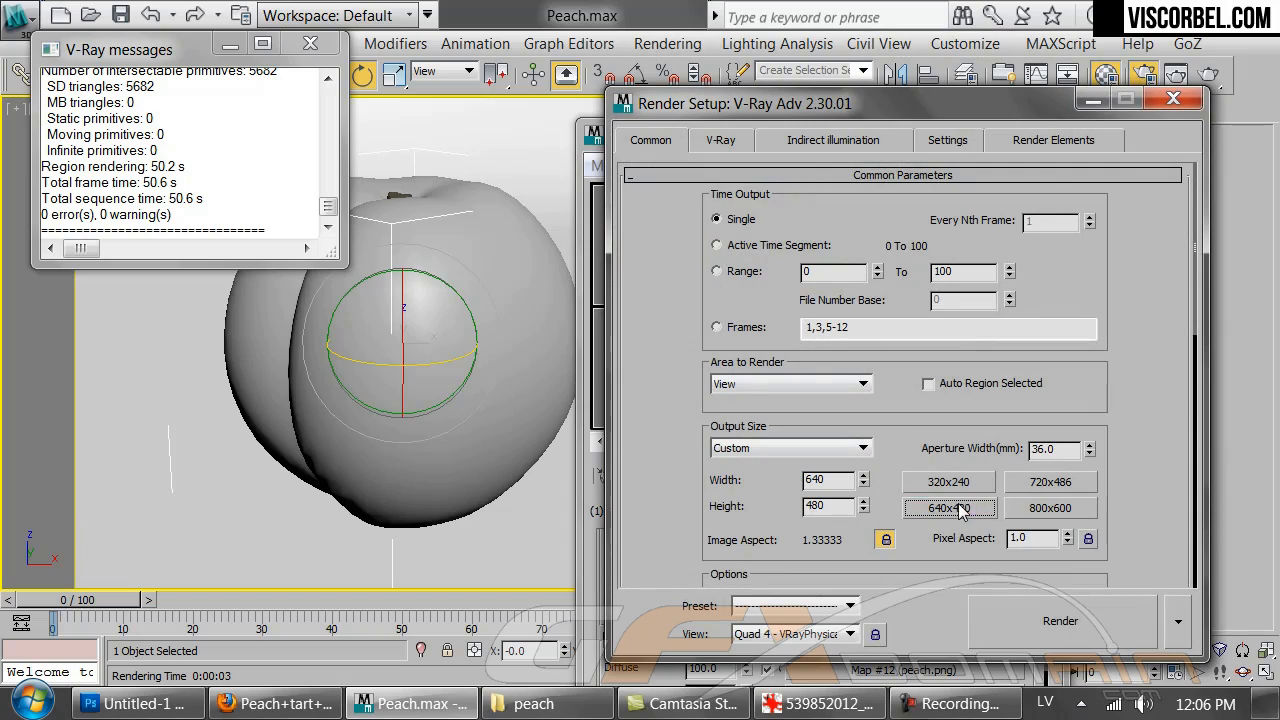
pyautogui.click(1030, 612)
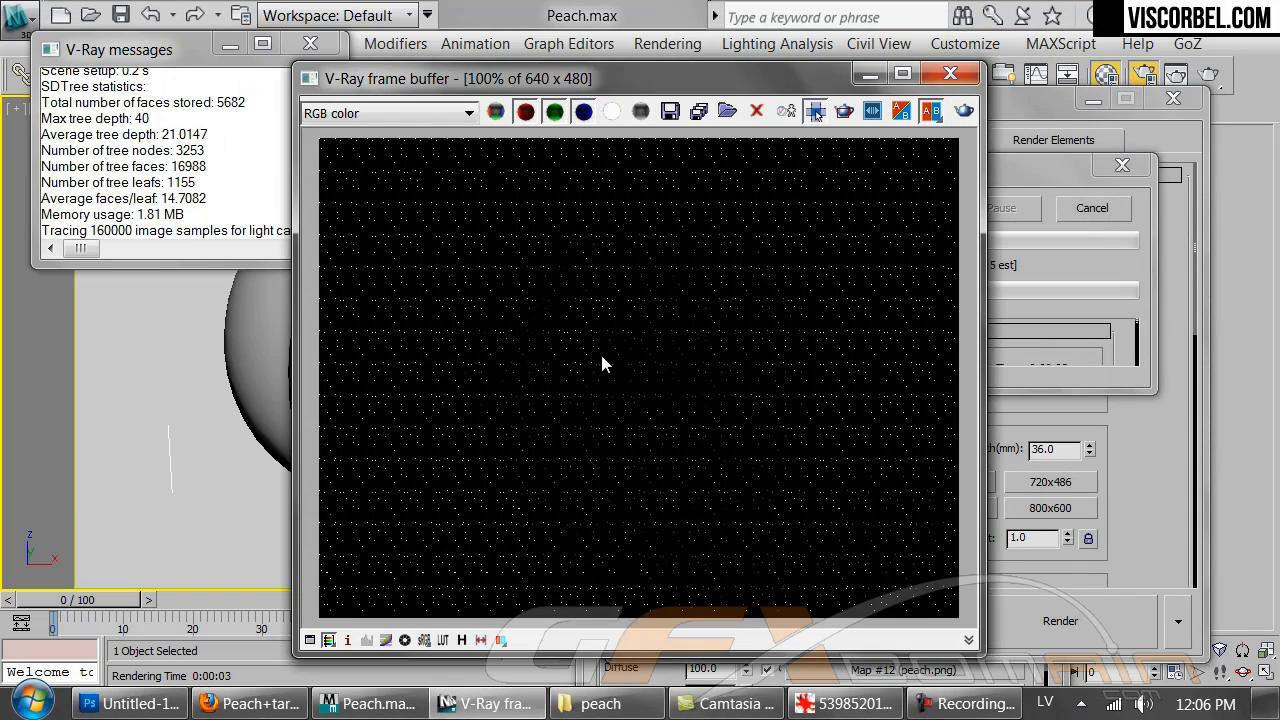
pyautogui.click(1092, 208)
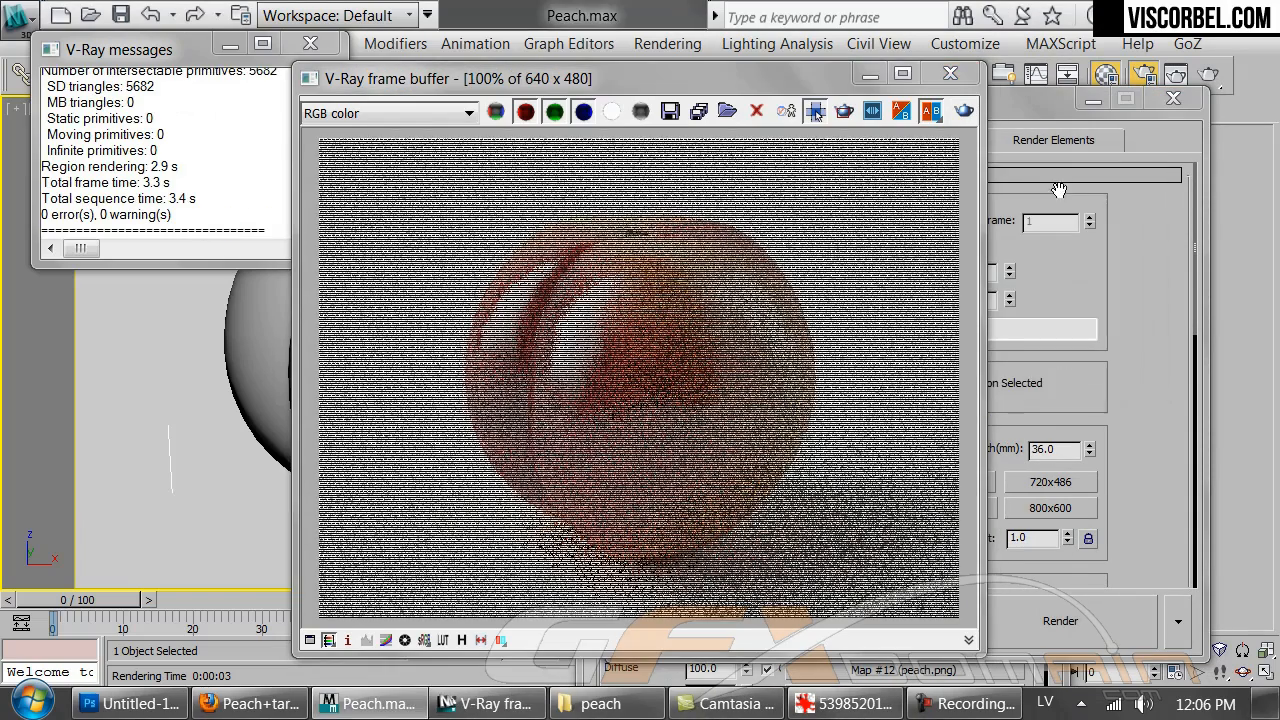
# Darken the grey reflection color of Nectarine's Peach sub-material, set Fresnel IOR to 3.0 and reflection glossiness to 0.75, and start another test render
pyautogui.click(1102, 76)
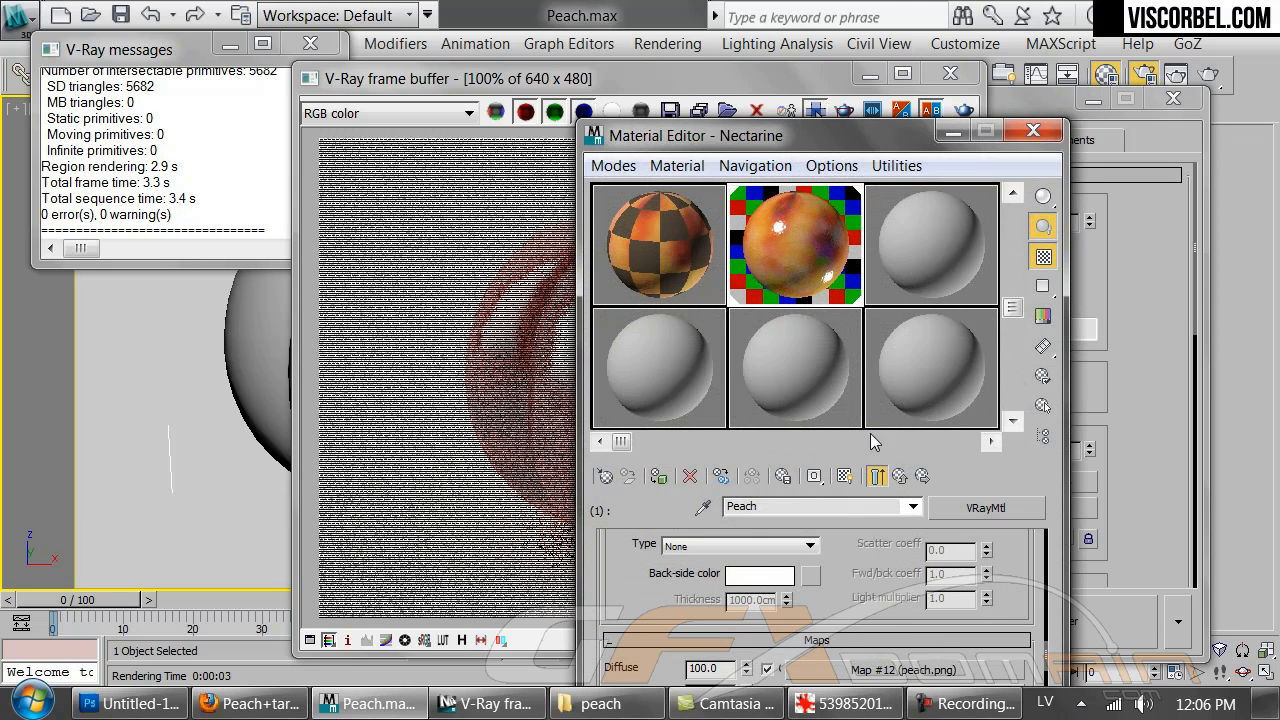
pyautogui.click(900, 477)
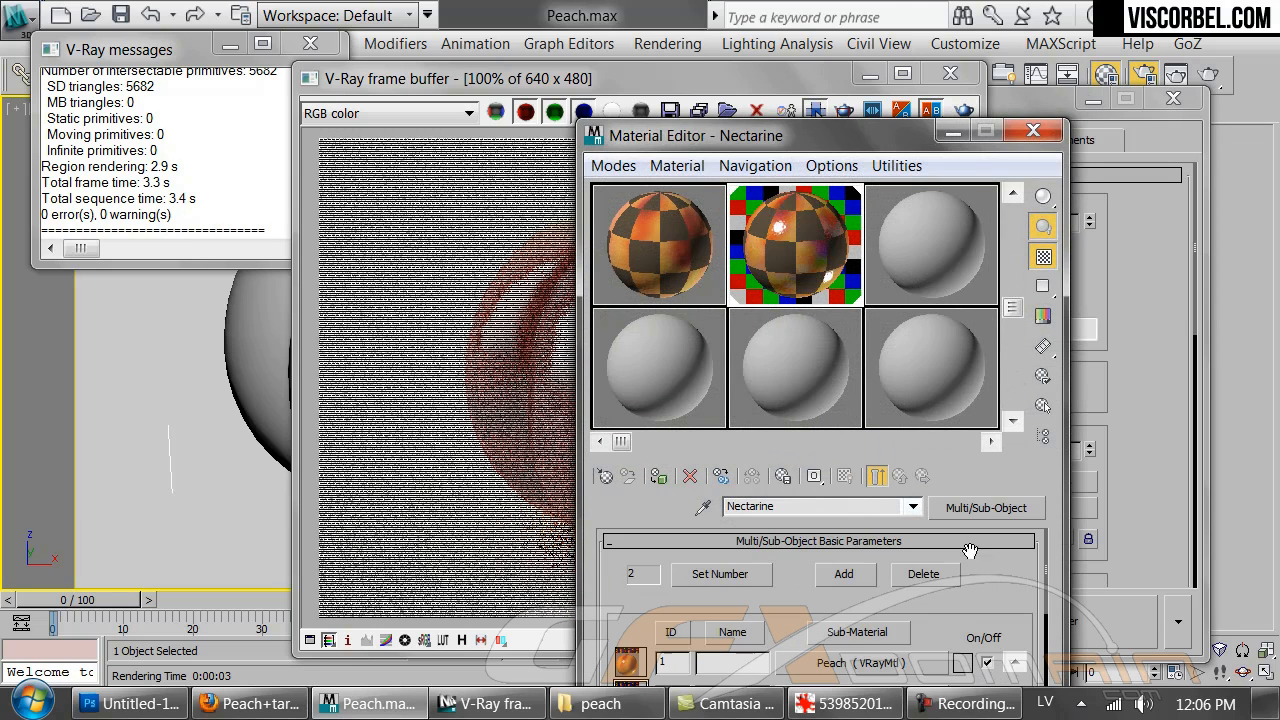
pyautogui.click(830, 664)
pyautogui.scroll(6, 890, 581)
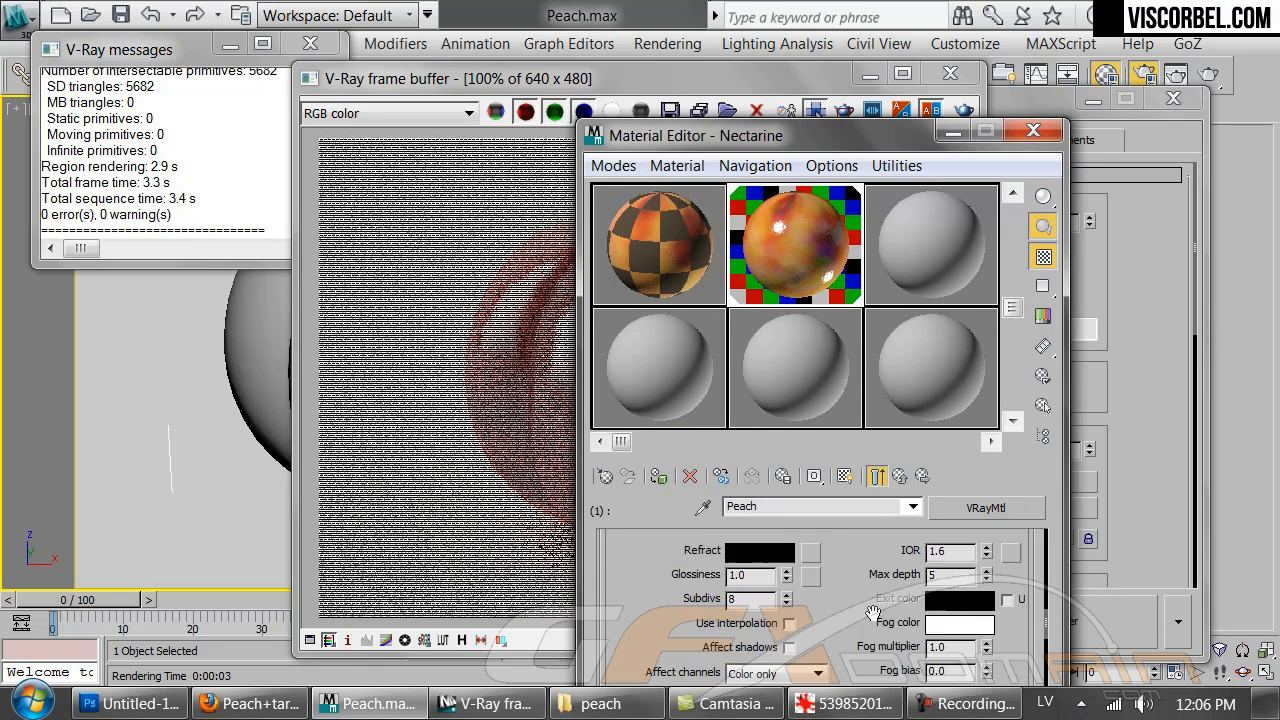
pyautogui.scroll(3, 979, 559)
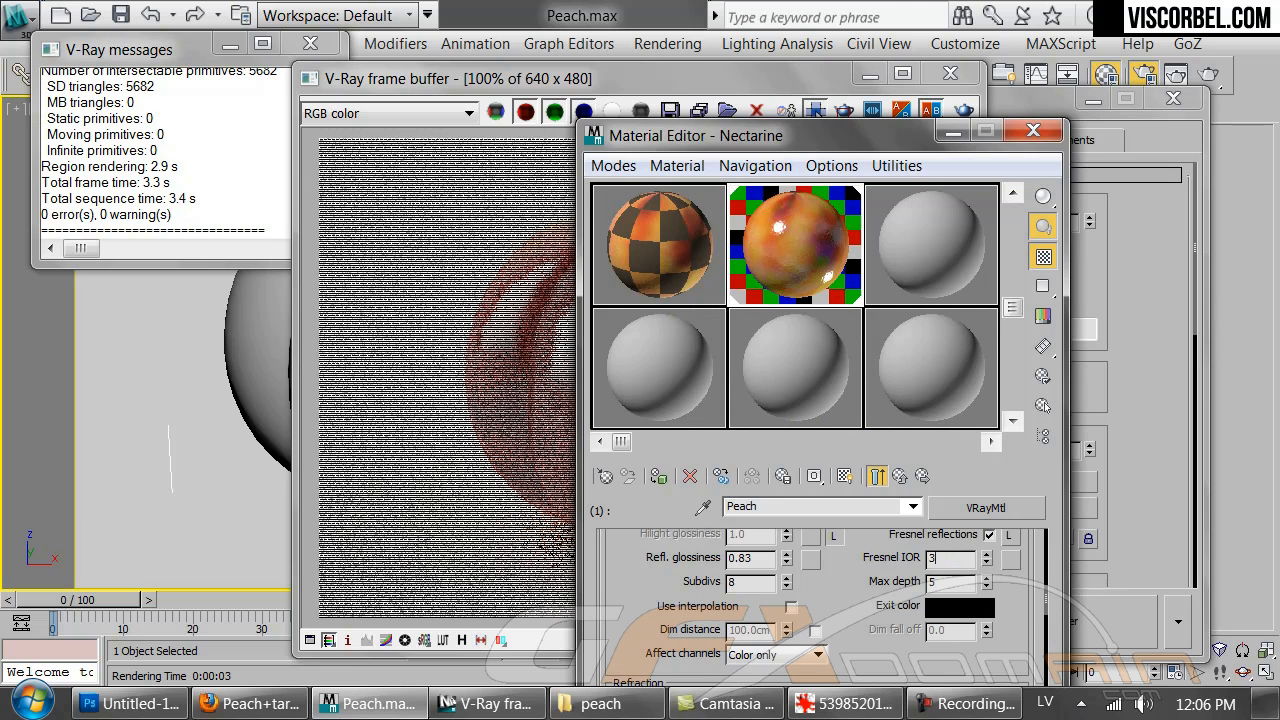
pyautogui.scroll(2, 840, 555)
pyautogui.click(759, 572)
pyautogui.moveTo(758, 258); pyautogui.dragTo(748, 262)
pyautogui.click(871, 346)
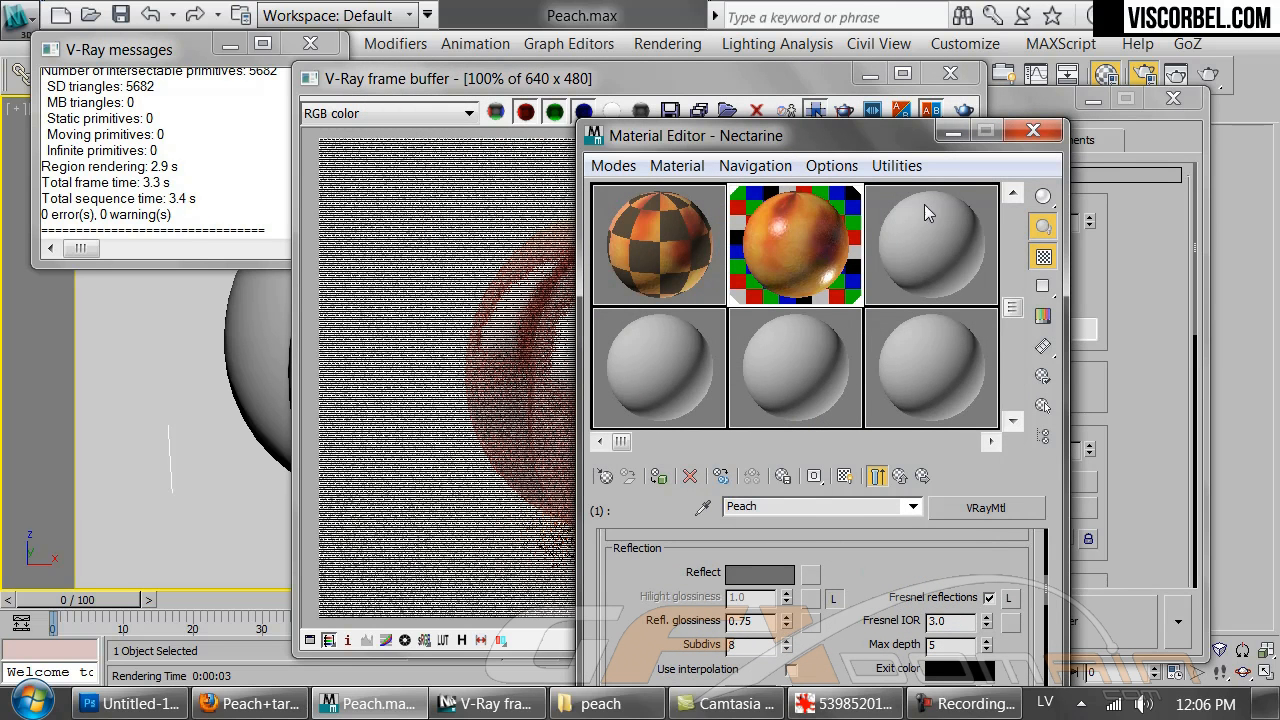
pyautogui.click(957, 113)
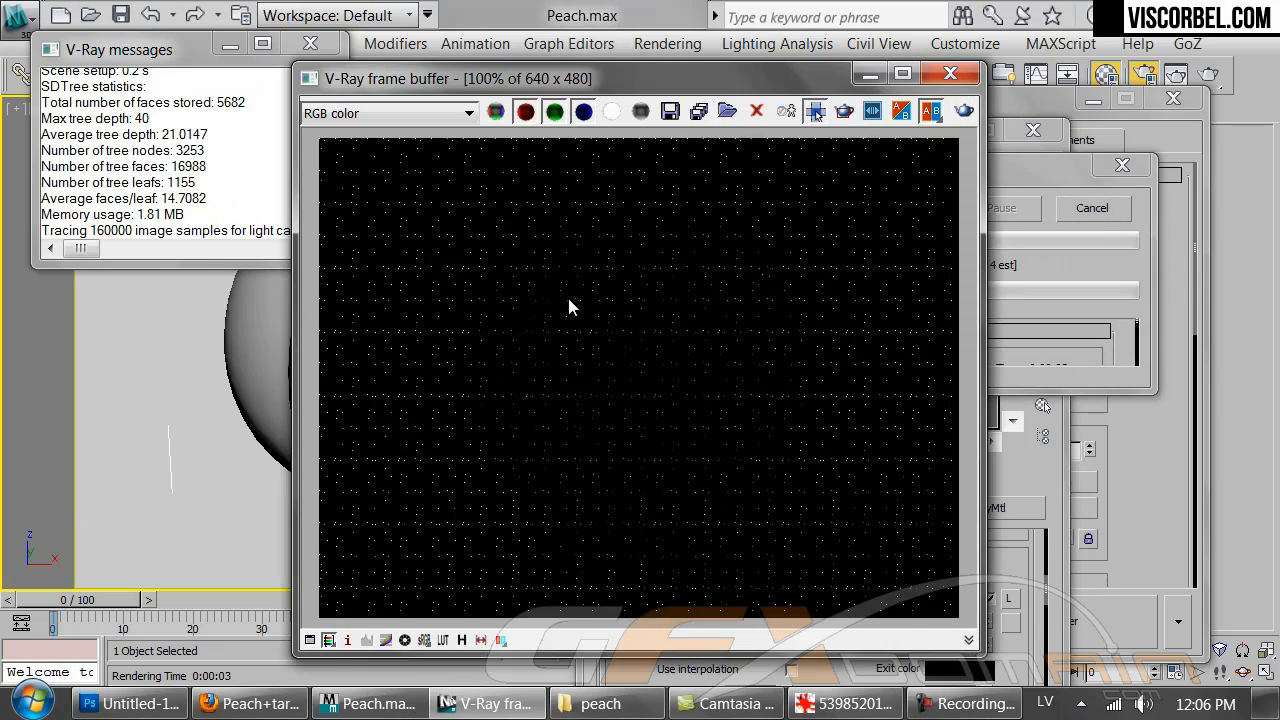